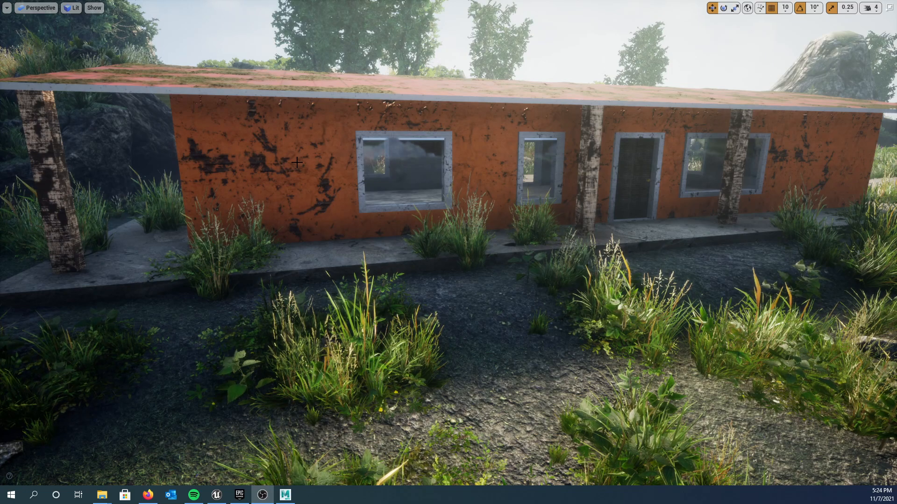
pyautogui.moveTo(297, 162); pyautogui.dragTo(293, 167)
pyautogui.hotkey('ctrl', 'p')
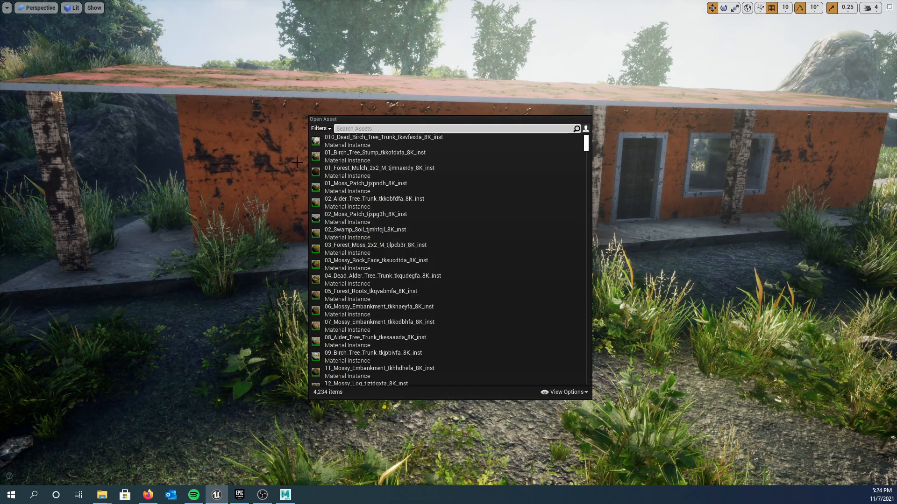
pyautogui.click(258, 143)
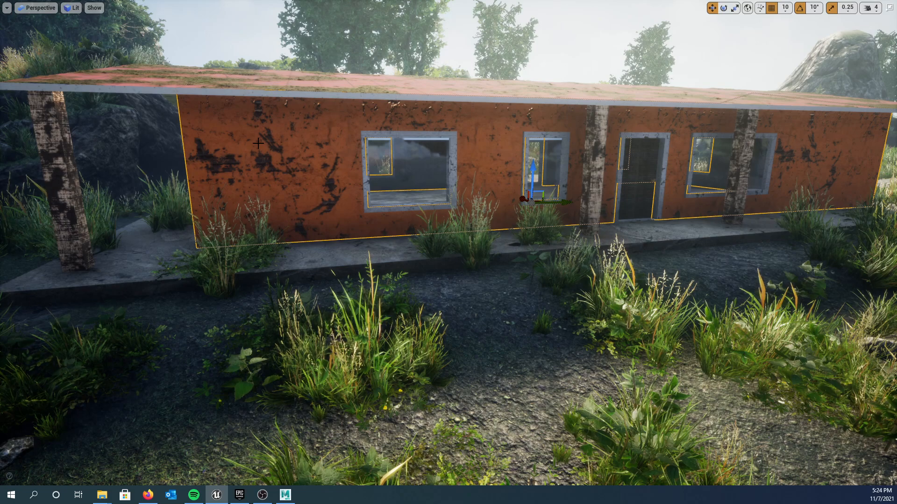
pyautogui.hotkey('ctrl', 'p')
pyautogui.click(259, 143)
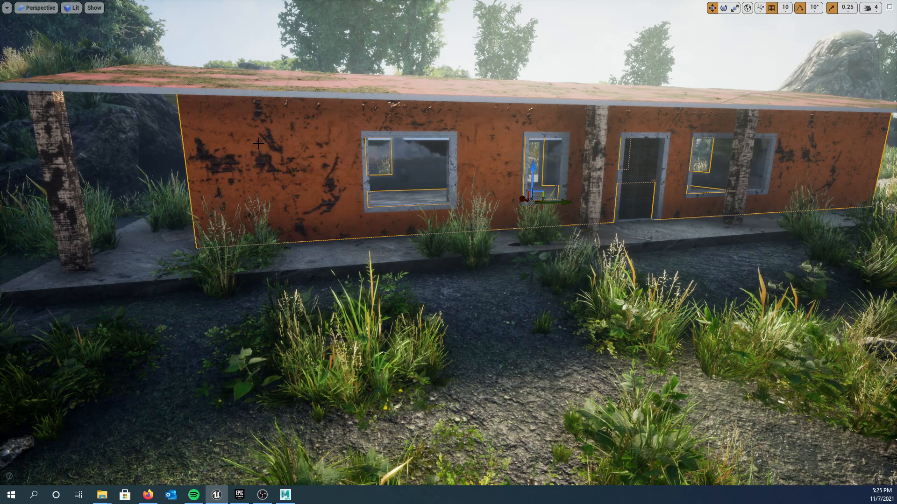
# Play-test the level by running the character up to the orange house and around its porch, and end the play session
pyautogui.hotkey('alt', 'p')
pyautogui.click(253, 350)
pyautogui.press('w')
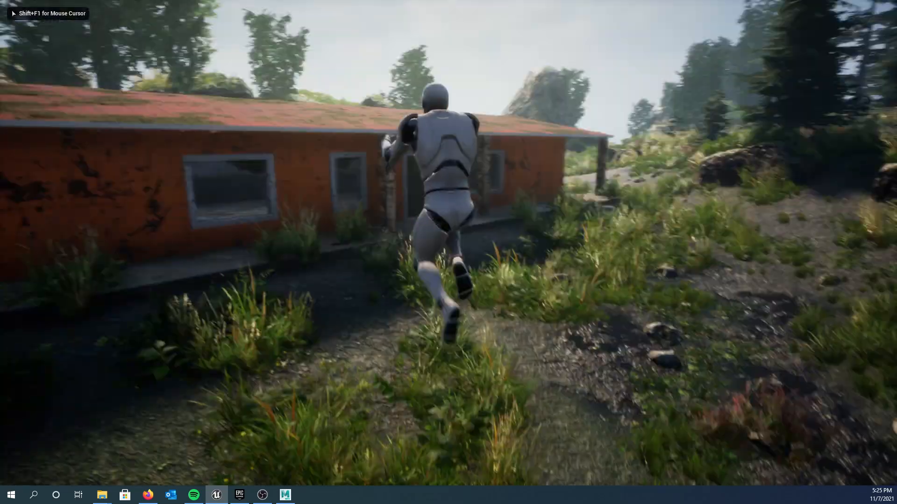
pyautogui.press('w')
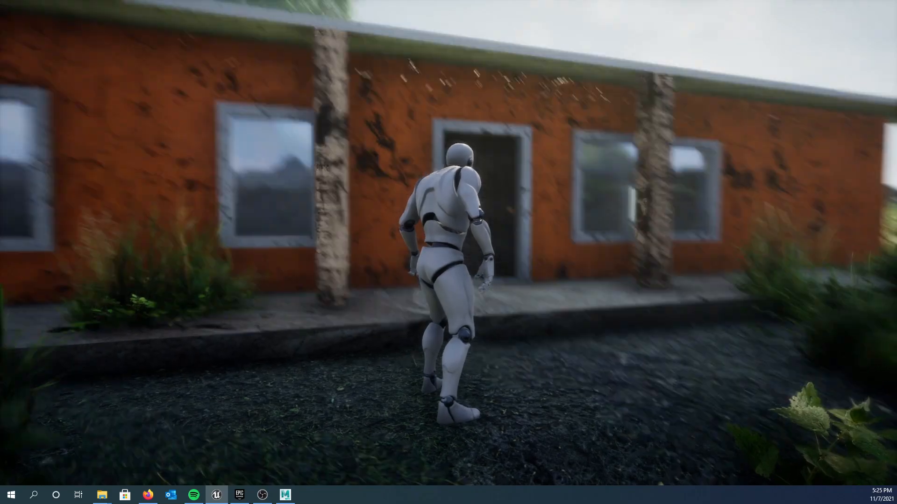
pyautogui.press('w')
pyautogui.press('w')
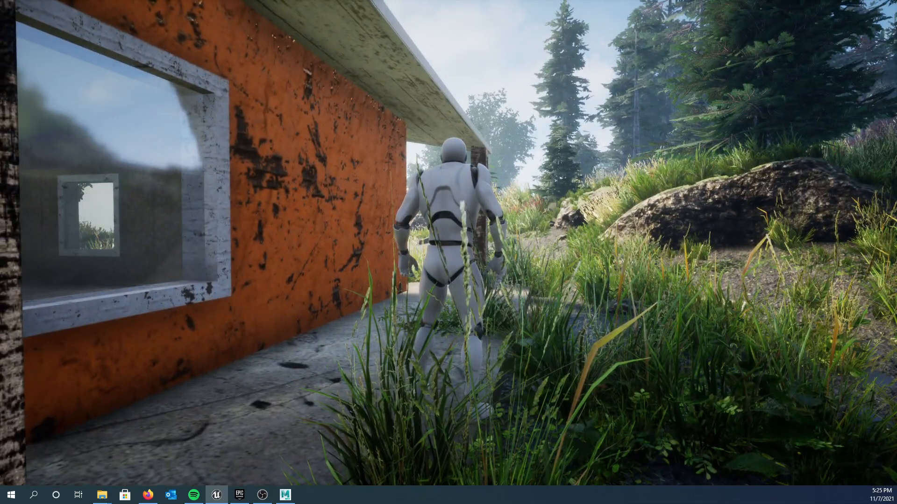
pyautogui.press('w')
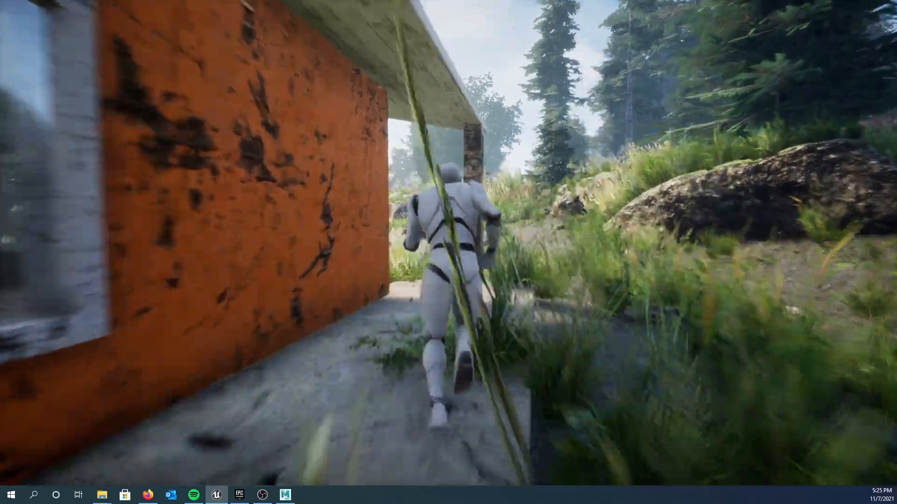
pyautogui.press('w')
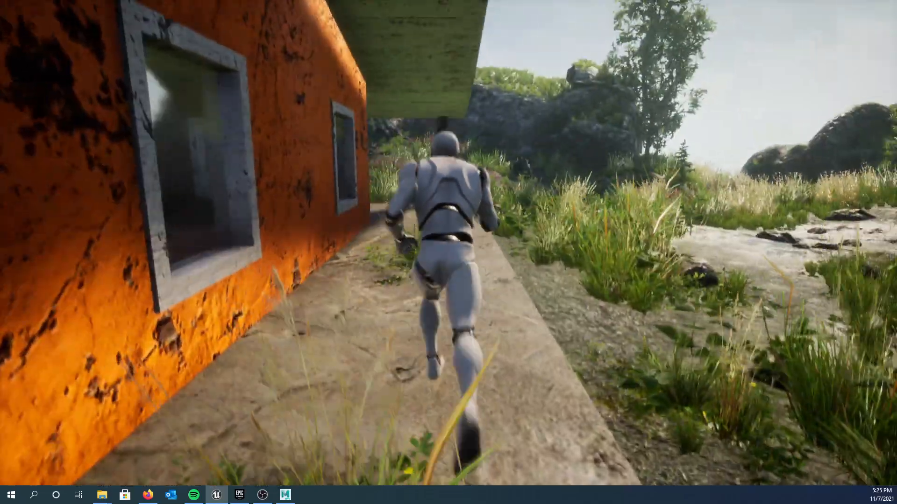
pyautogui.press('w')
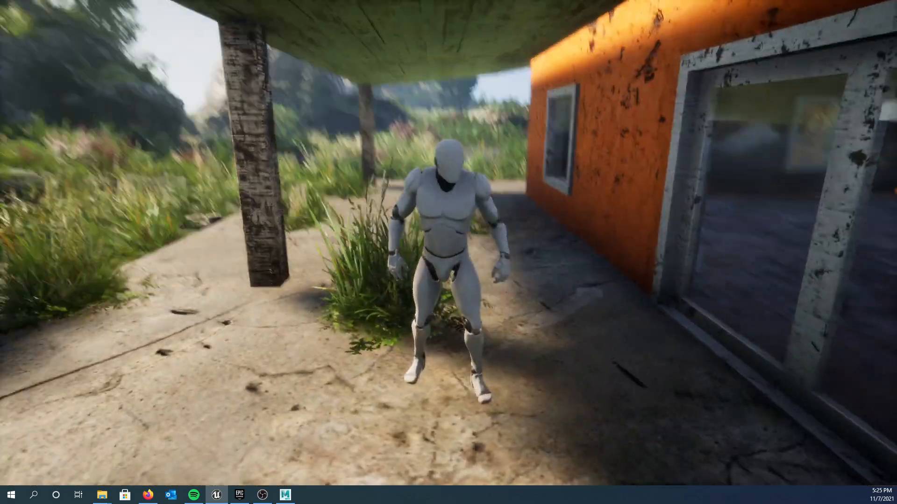
pyautogui.press('w')
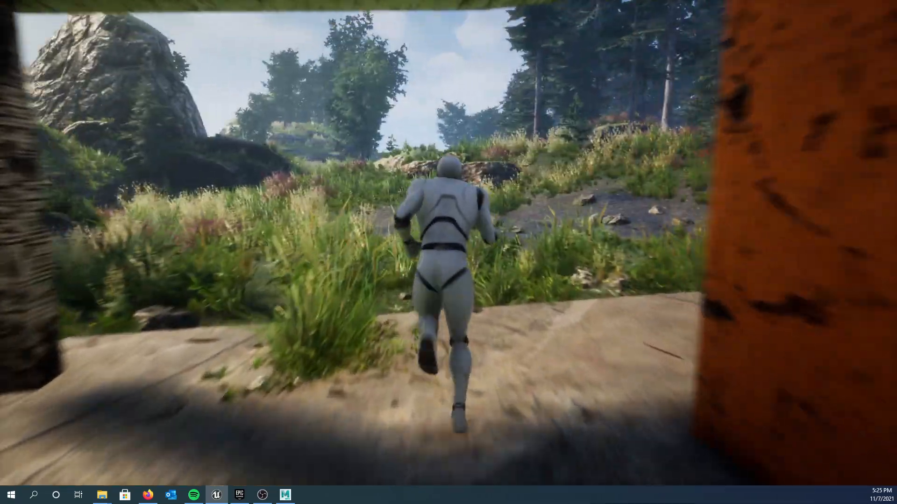
pyautogui.press('Escape')
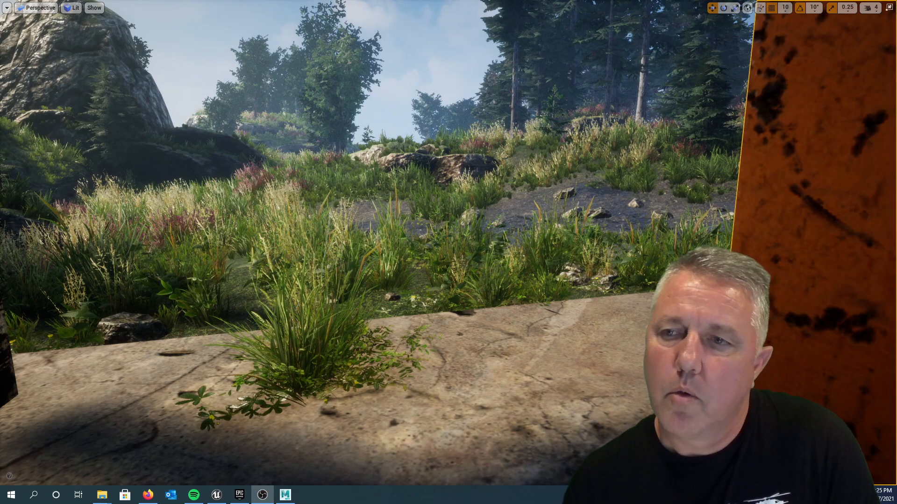
# Leave the full-screen viewport for the full editor layout and frame the whole house from the front
pyautogui.moveTo(448, 252); pyautogui.dragTo(672, 252, button='right')
pyautogui.moveTo(274, 160); pyautogui.dragTo(290, 150, button='right')
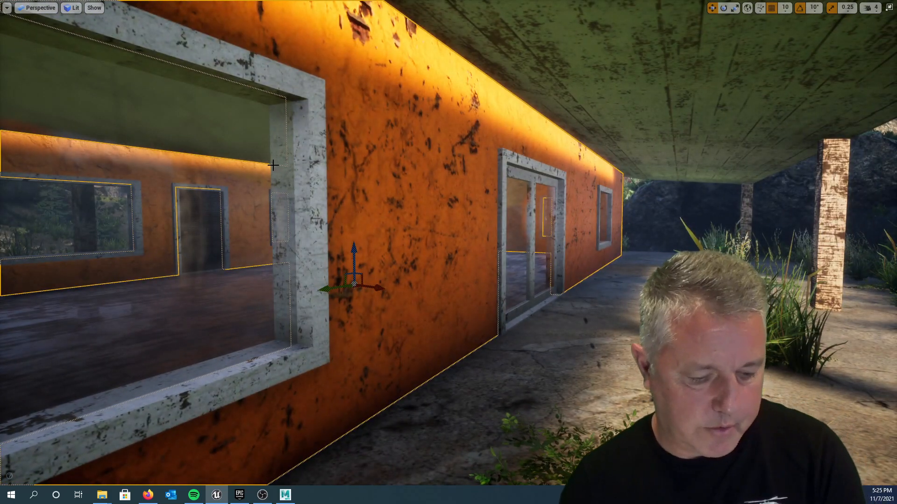
pyautogui.press('F11')
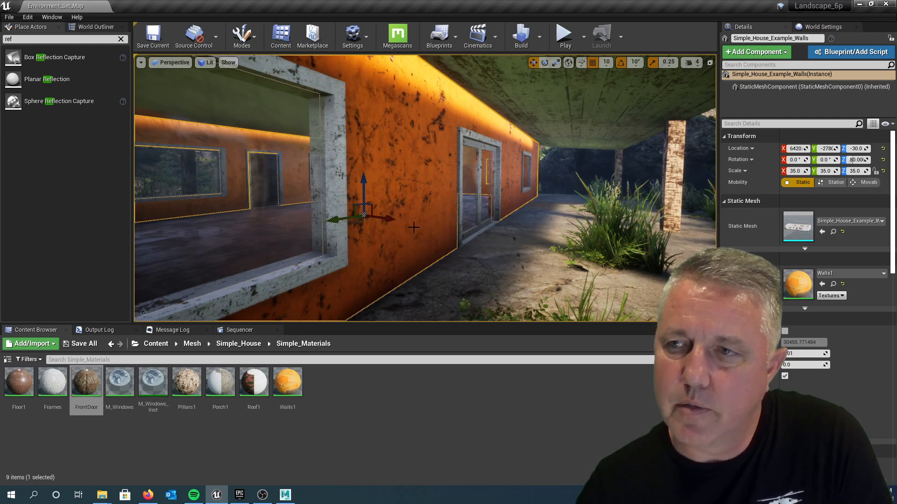
pyautogui.scroll(-8, 414, 228)
pyautogui.moveTo(414, 228); pyautogui.dragTo(329, 219, button='right')
pyautogui.moveTo(385, 239); pyautogui.dragTo(283, 248, button='right')
pyautogui.press('s')
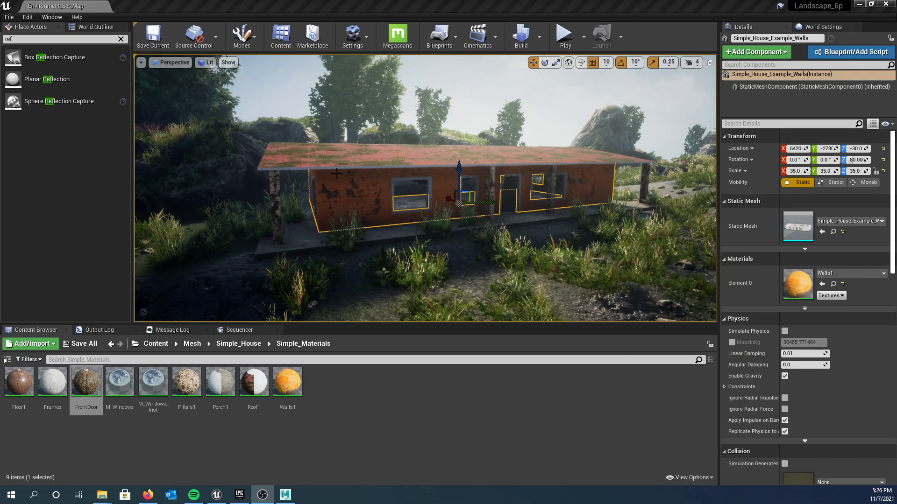
# Switch to Maya, close the Arnold render view and bring the Simple_House_Textured_Demo scene window into view
pyautogui.click(285, 494)
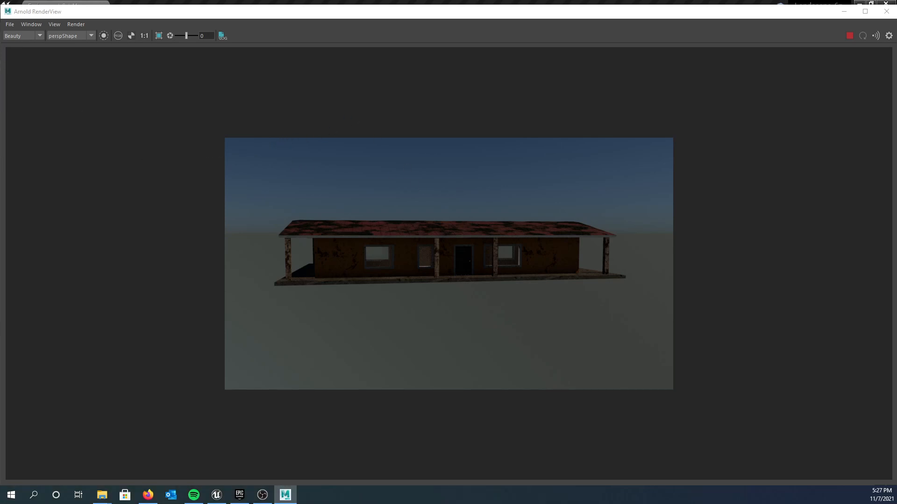
pyautogui.click(886, 11)
pyautogui.moveTo(0, 84); pyautogui.dragTo(589, 1)
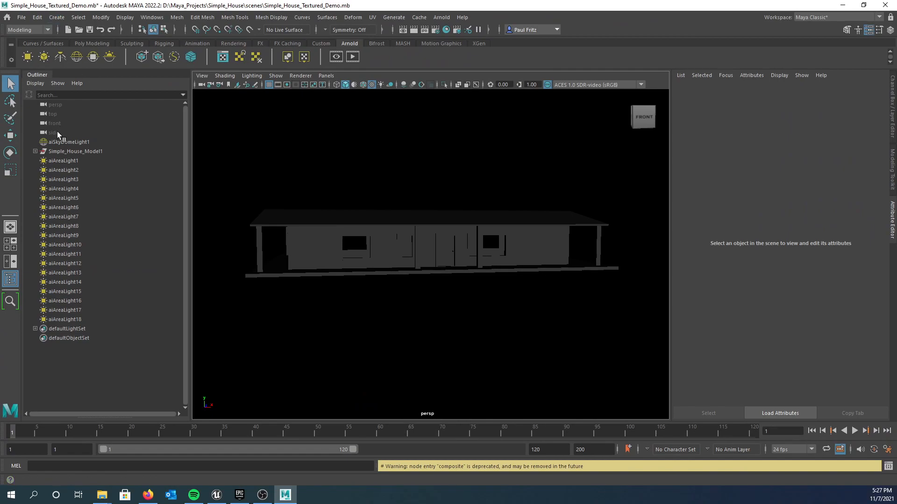
# Set up an export of only the Simple_House_Model1 group, with FBX export as the file type
pyautogui.click(55, 151)
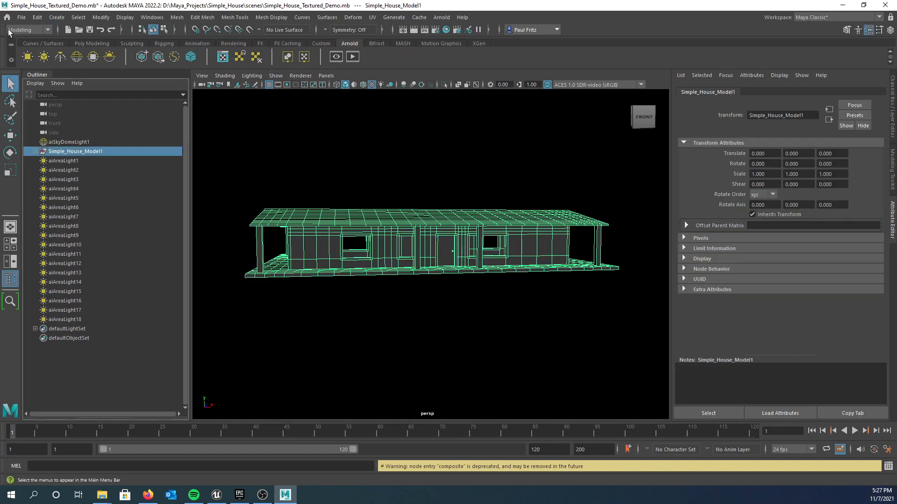
pyautogui.click(22, 18)
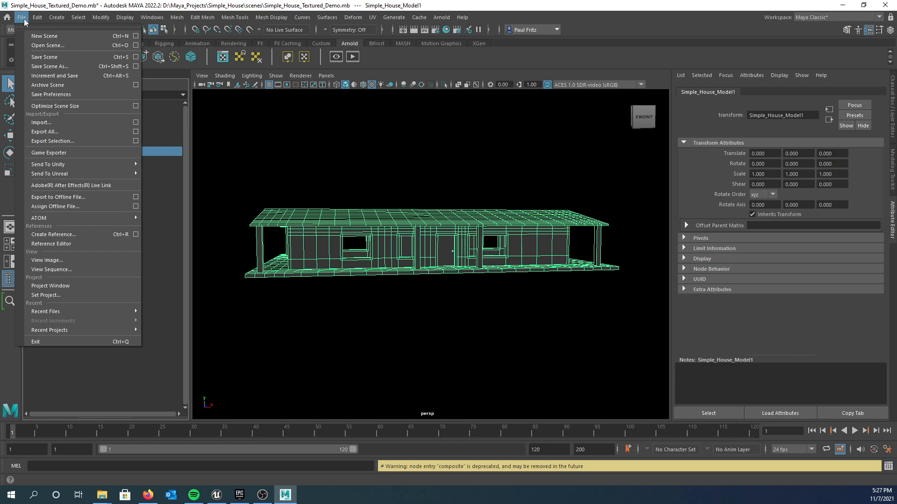
pyautogui.click(66, 138)
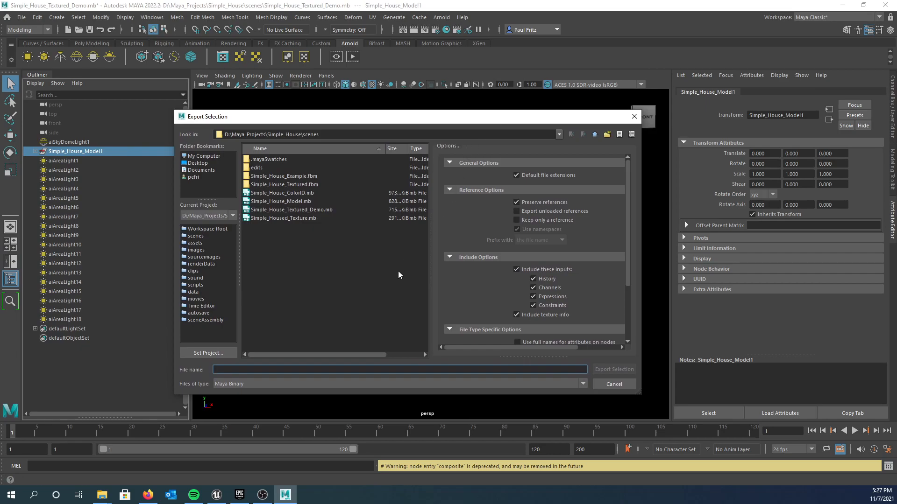
pyautogui.click(583, 385)
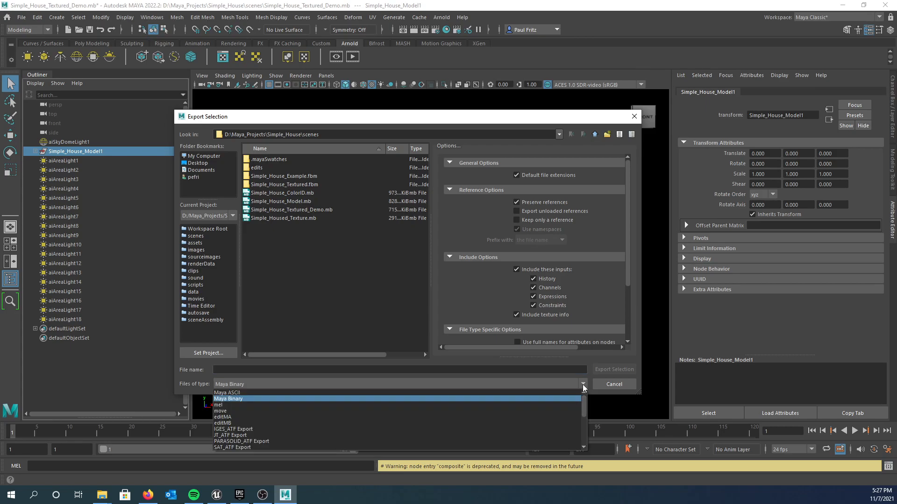
pyautogui.scroll(-1, 239, 407)
pyautogui.scroll(-3, 240, 407)
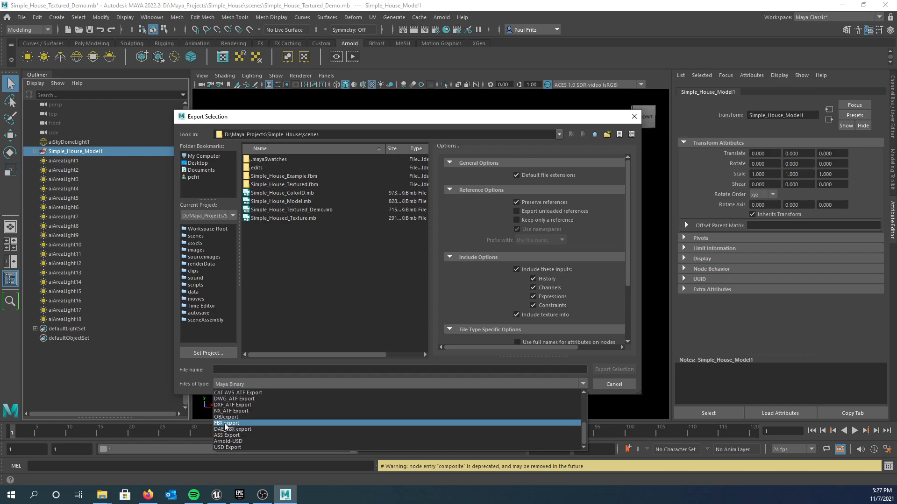
pyautogui.click(226, 424)
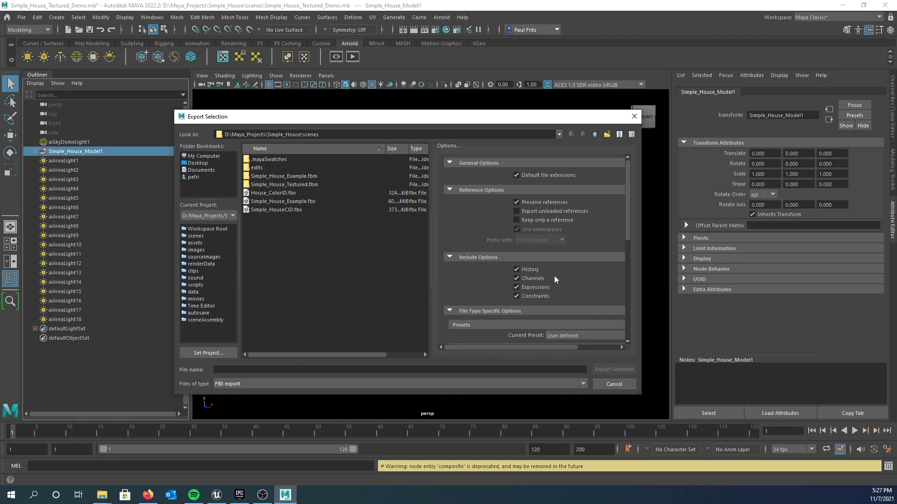
# Review the FBX export options, including the Include settings and Embed Media, and cancel the export
pyautogui.scroll(-3, 554, 276)
pyautogui.scroll(-3, 554, 276)
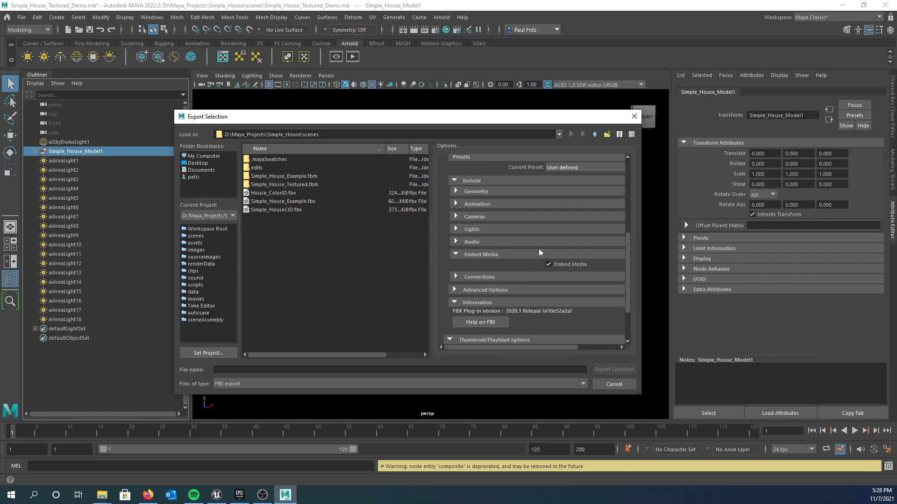
pyautogui.scroll(5, 539, 249)
pyautogui.scroll(2, 528, 205)
pyautogui.scroll(-6, 529, 205)
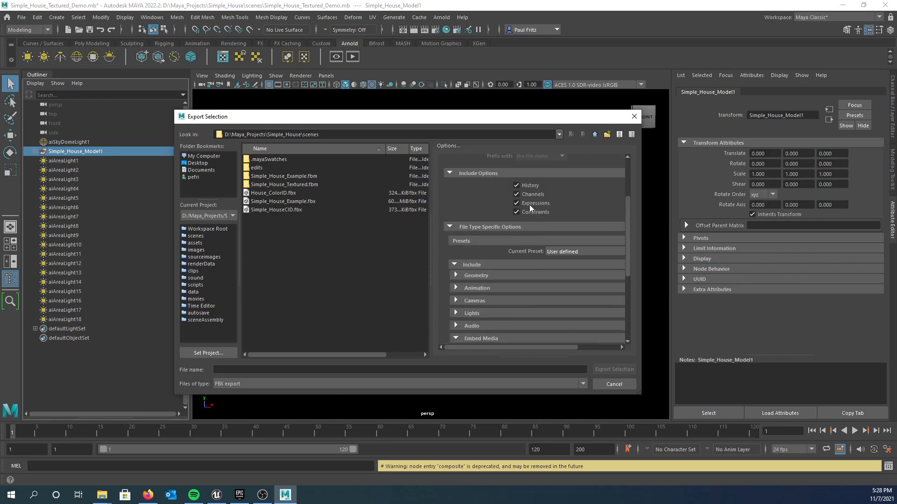
pyautogui.scroll(2, 489, 186)
pyautogui.scroll(-1, 478, 205)
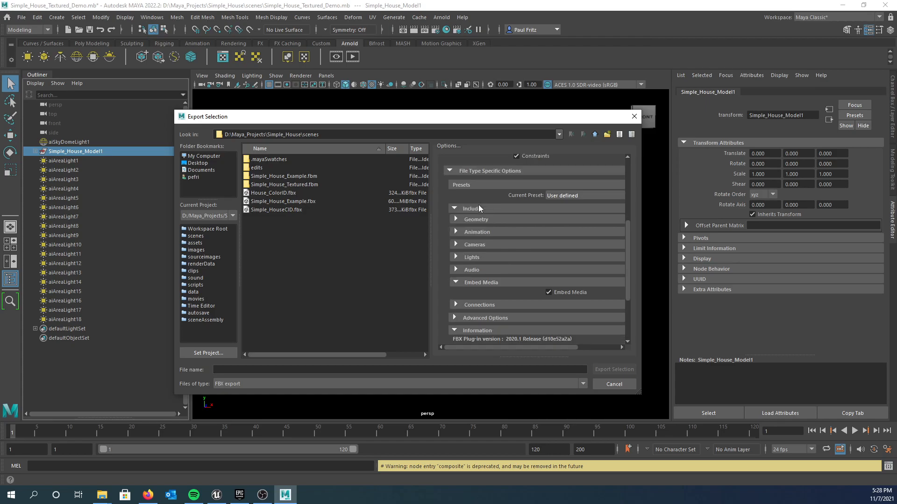
pyautogui.scroll(-2, 492, 210)
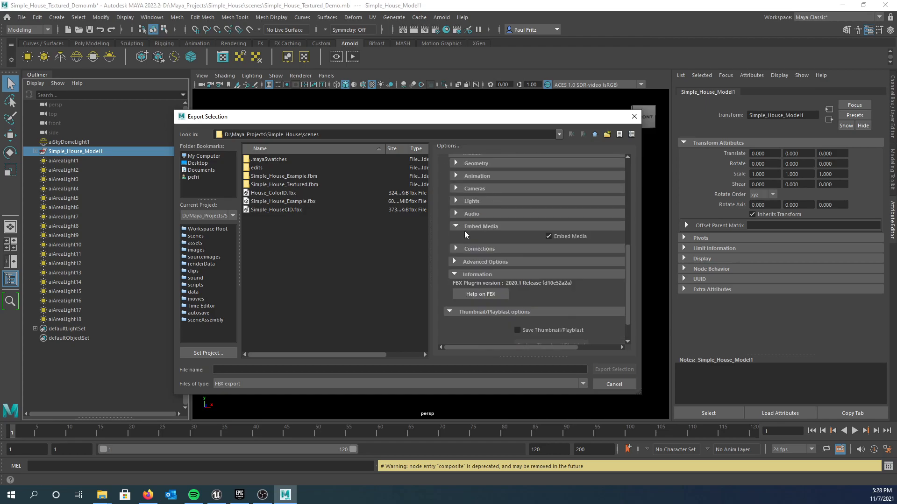
pyautogui.scroll(-3, 560, 239)
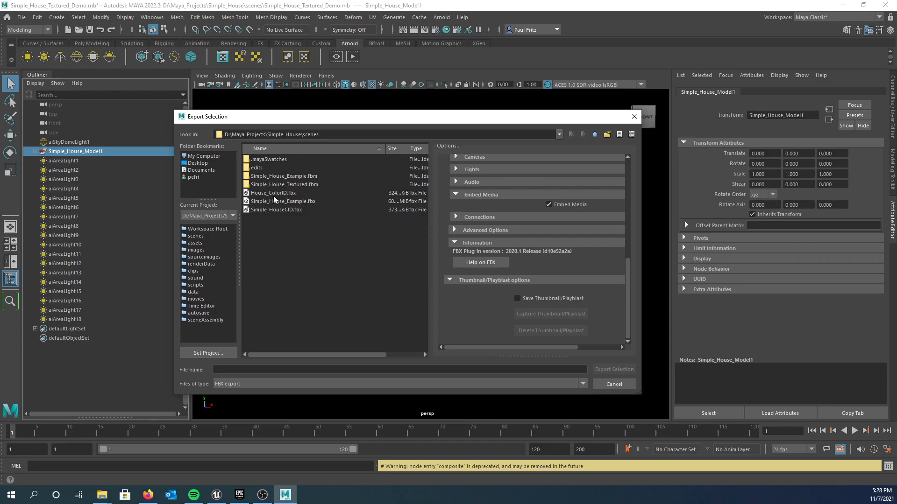
pyautogui.click(613, 384)
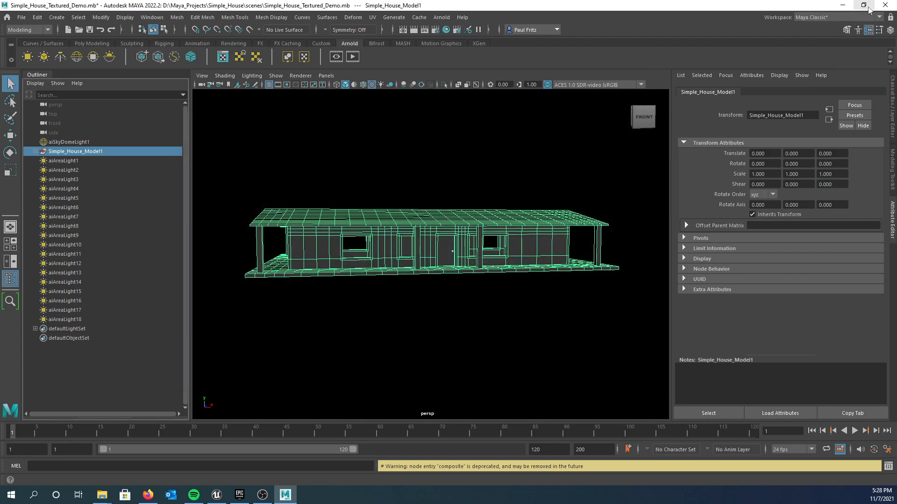
# Close Maya without saving the scene and move the Unreal Editor window off this screen
pyautogui.click(884, 5)
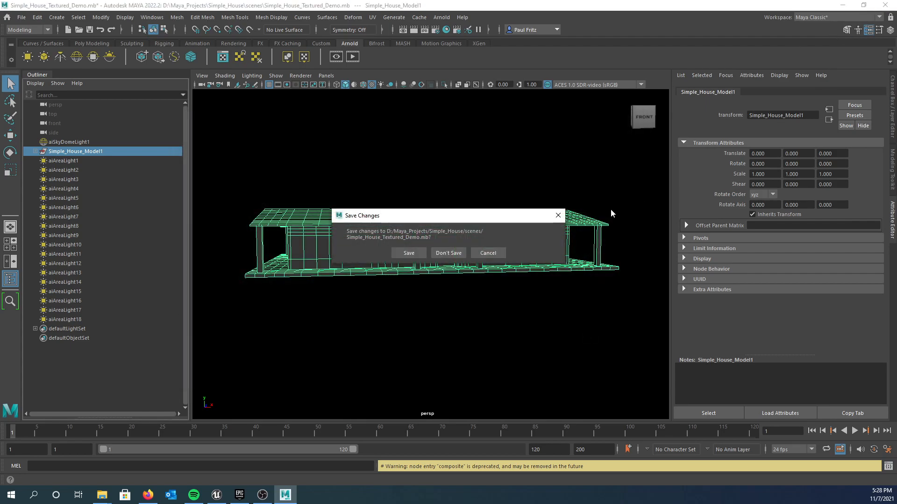
pyautogui.click(451, 253)
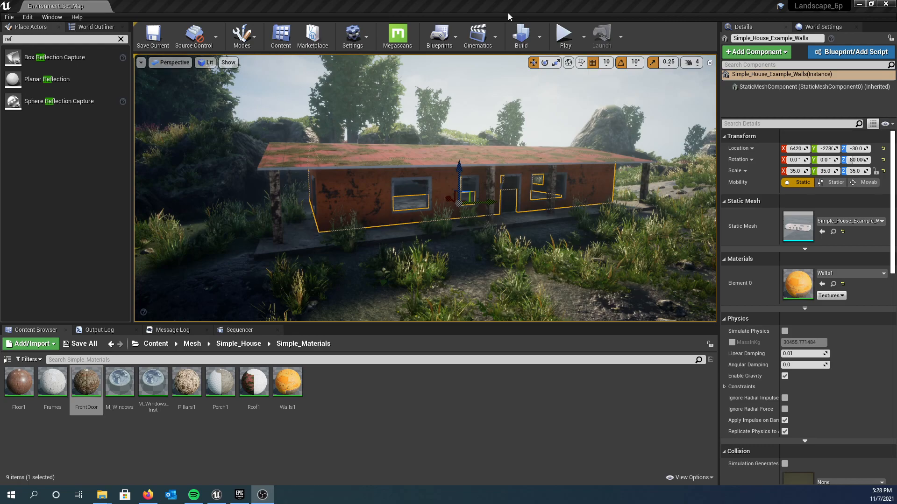
pyautogui.moveTo(507, 5); pyautogui.dragTo(0, 154)
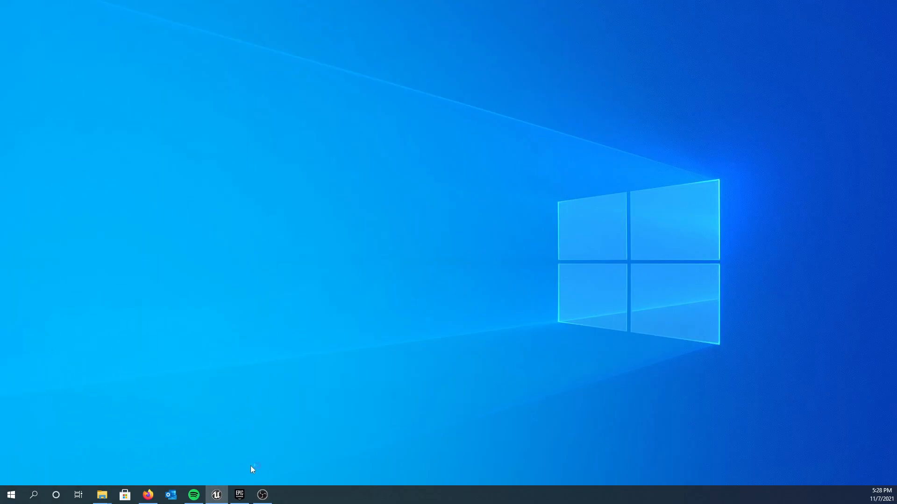
# Switch to the Epic Games Launcher, look at the games library and return to the Unreal Engine library of installed engine versions
pyautogui.click(239, 495)
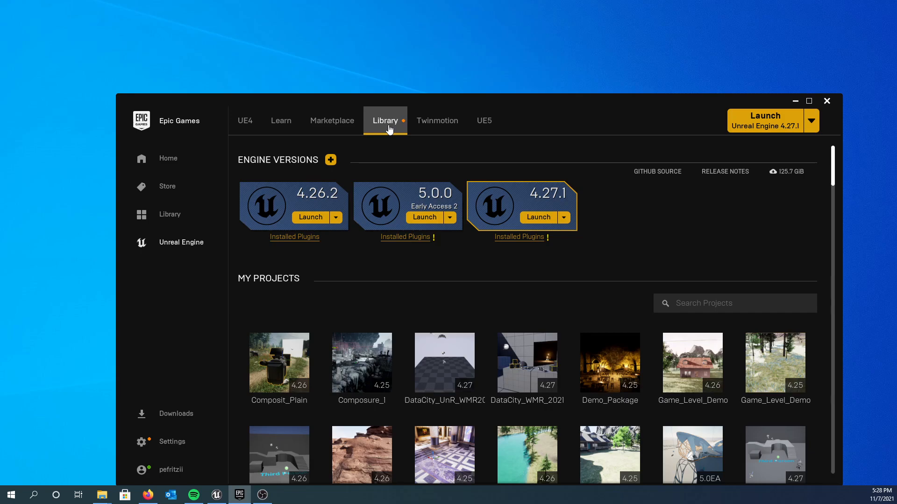
pyautogui.moveTo(538, 108); pyautogui.dragTo(502, 64)
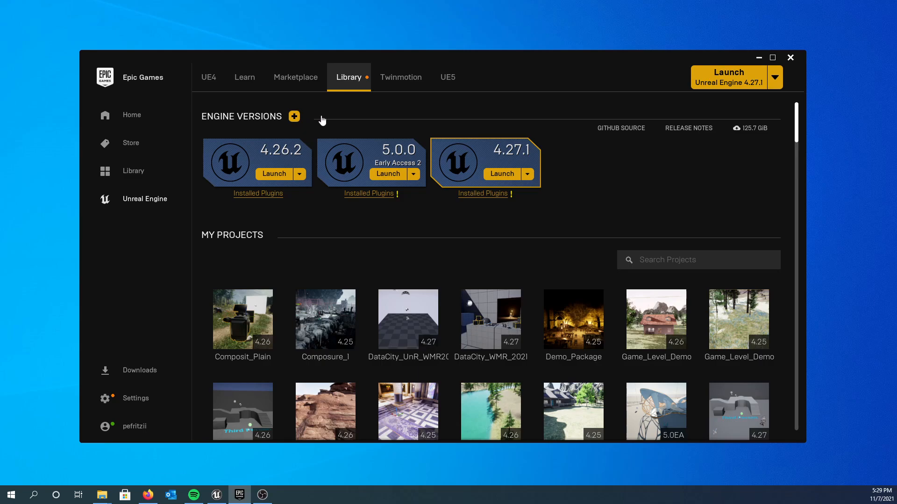
pyautogui.click(136, 175)
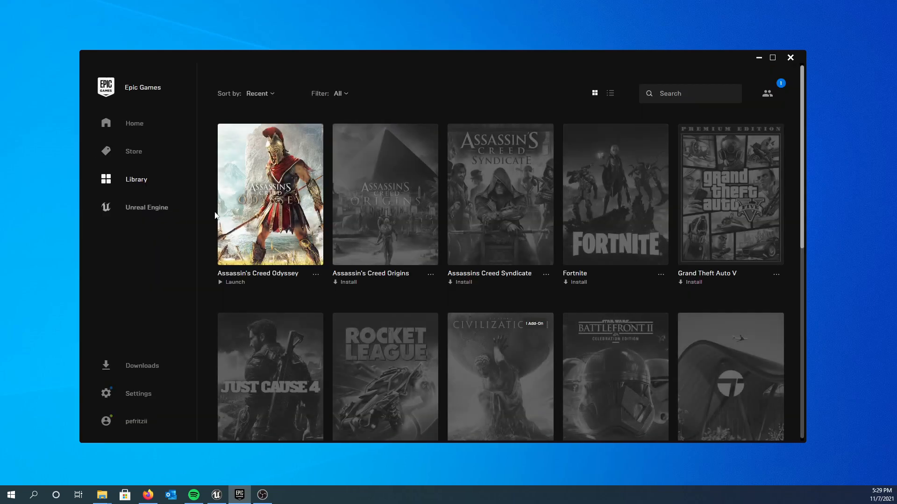
pyautogui.click(149, 208)
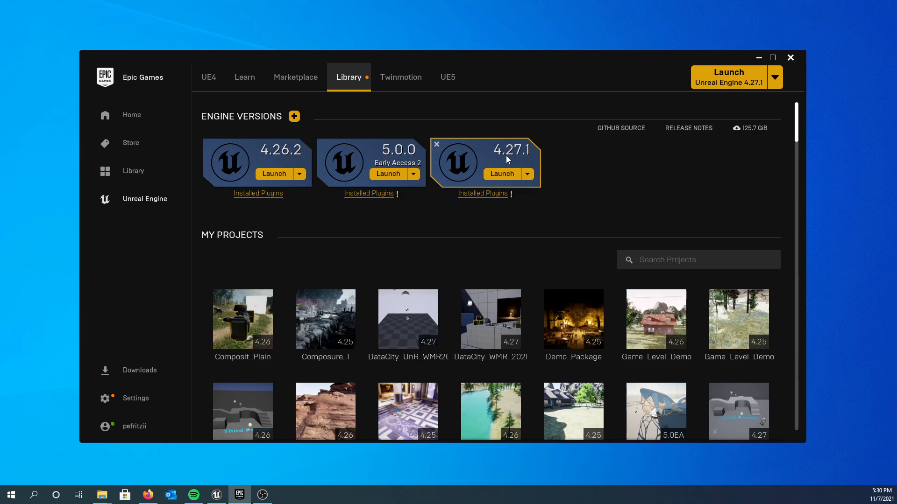
# Launch Unreal Engine 4.27.1 and move its project browser window clear of the webcam area
pyautogui.click(526, 175)
pyautogui.click(527, 175)
pyautogui.click(494, 175)
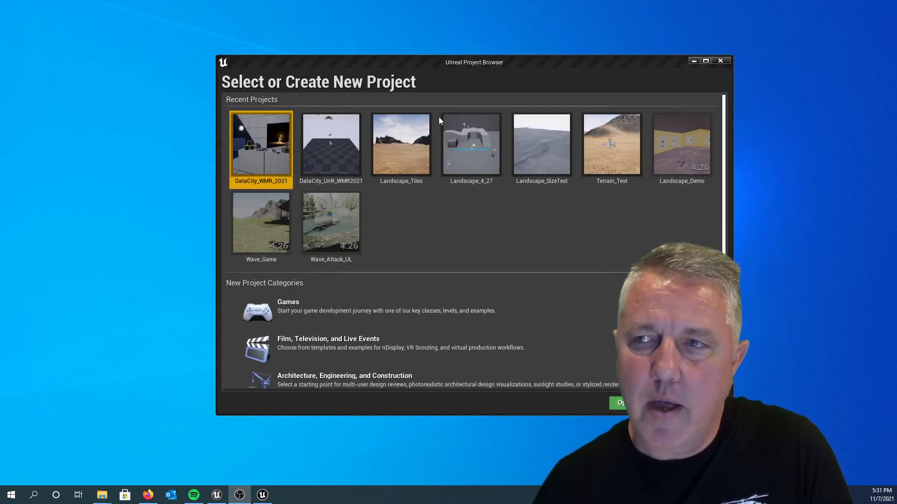
pyautogui.moveTo(541, 62); pyautogui.dragTo(353, 62)
# Start a new project in the Games category, based on the Third Person template, and proceed to the project settings
pyautogui.moveTo(275, 176)
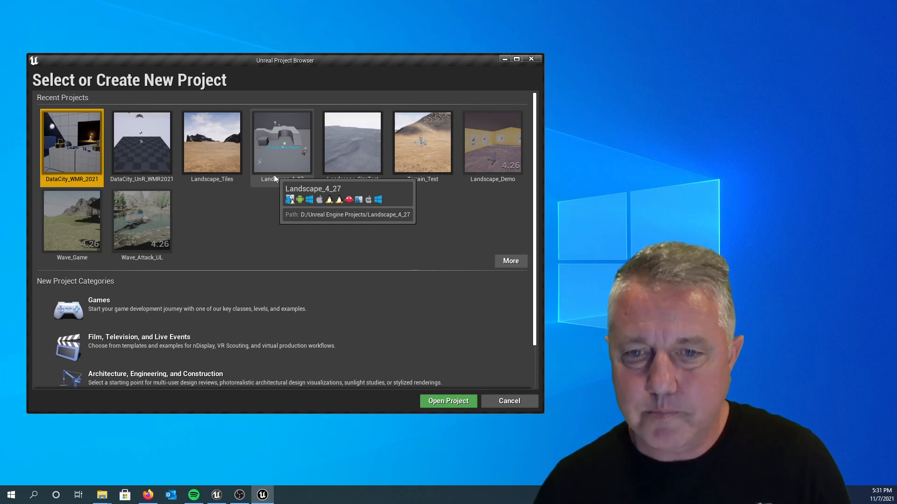
pyautogui.moveTo(80, 158)
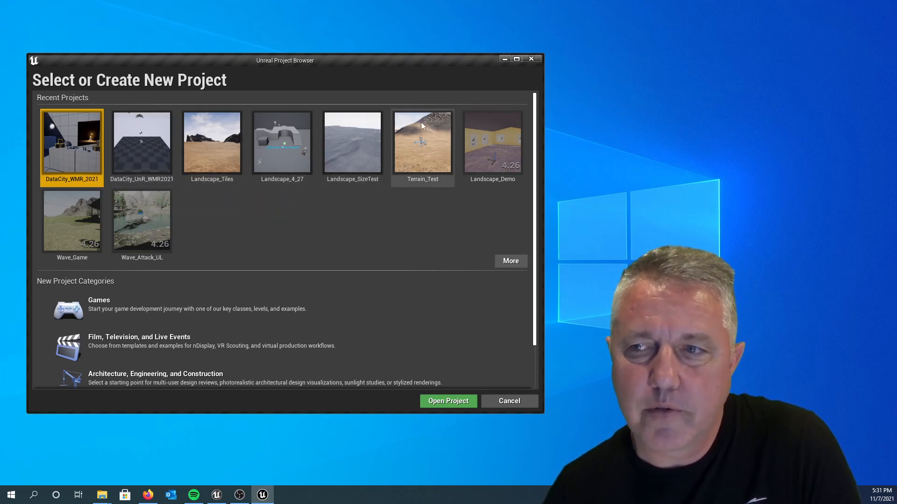
pyautogui.moveTo(101, 178)
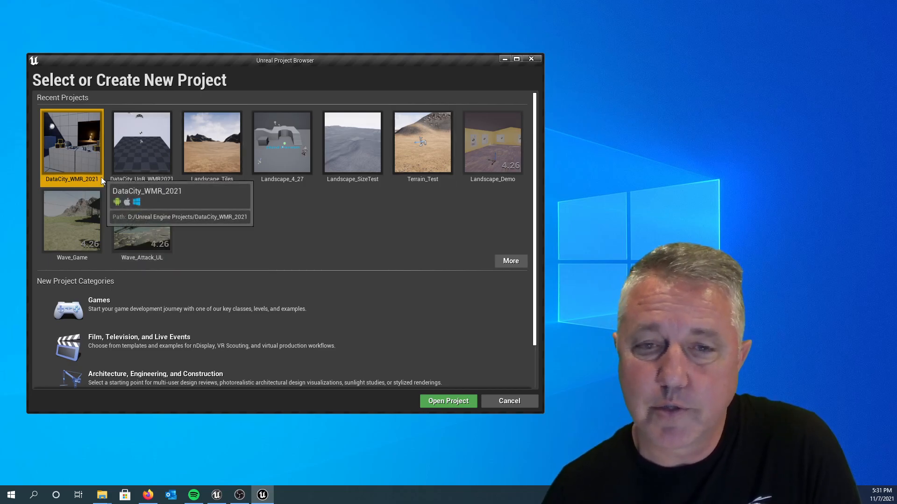
pyautogui.moveTo(73, 135)
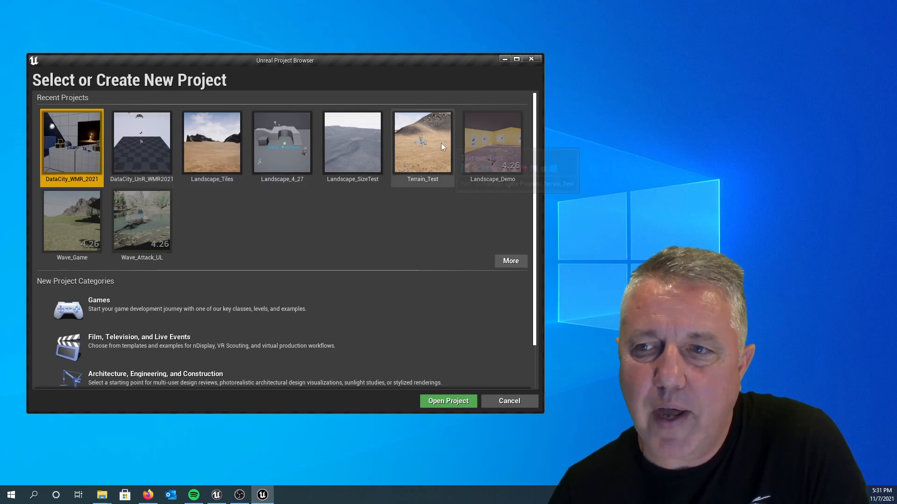
pyautogui.moveTo(418, 147)
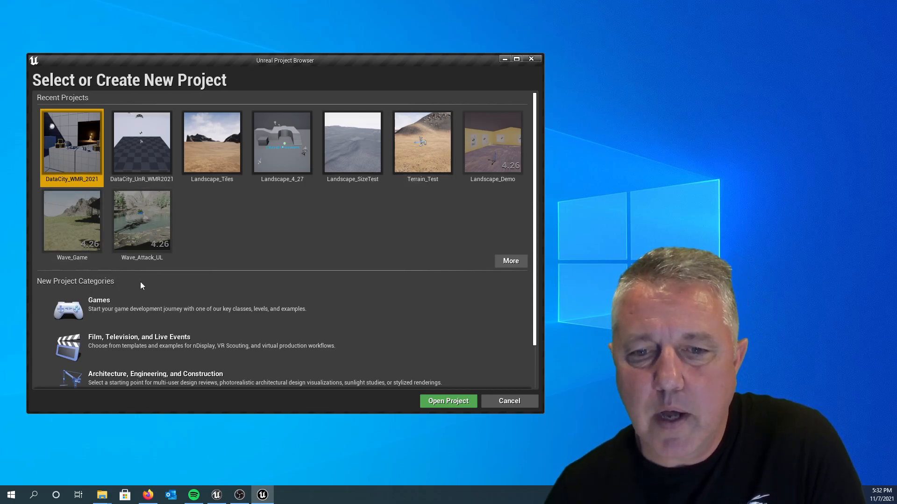
pyautogui.click(97, 306)
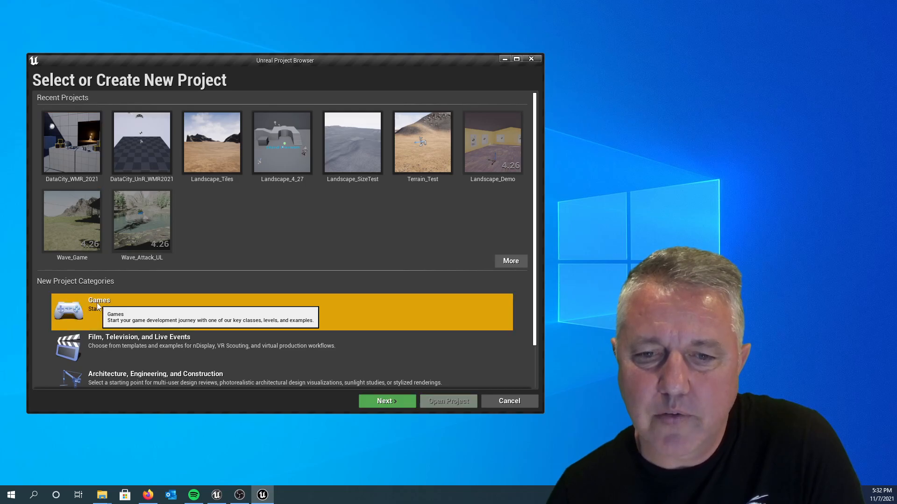
pyautogui.click(397, 403)
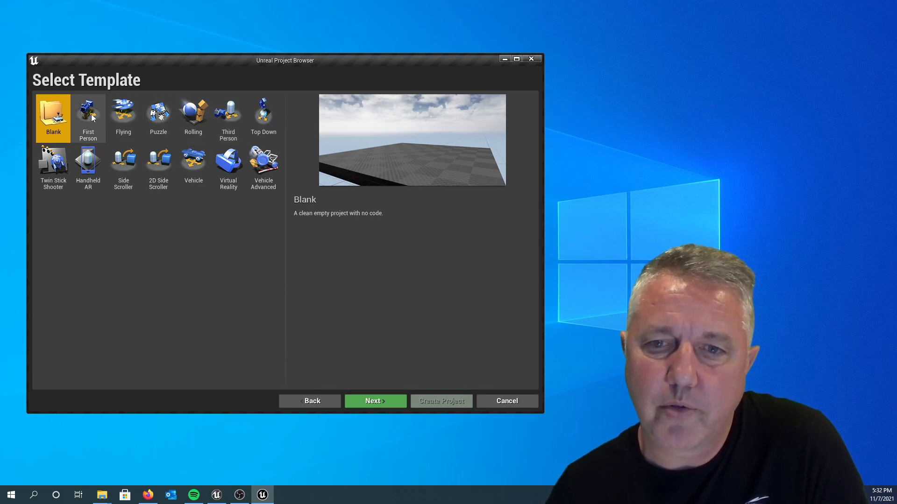
pyautogui.click(228, 117)
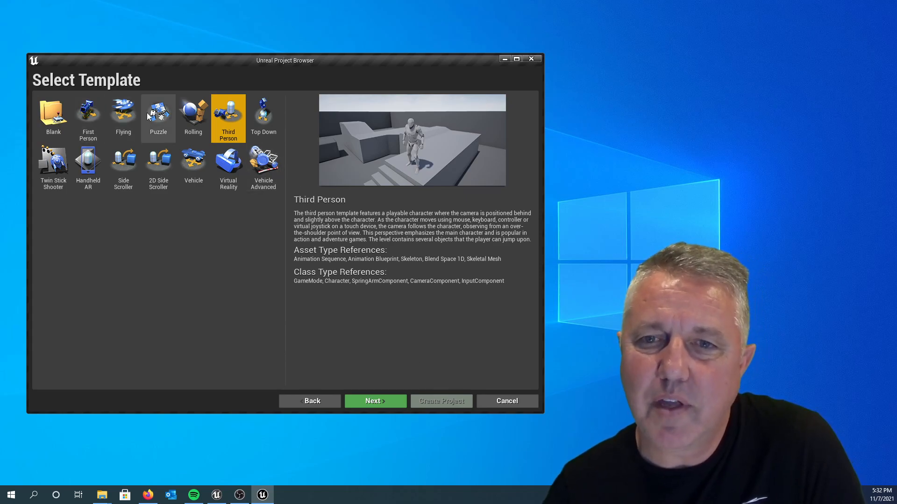
pyautogui.click(383, 401)
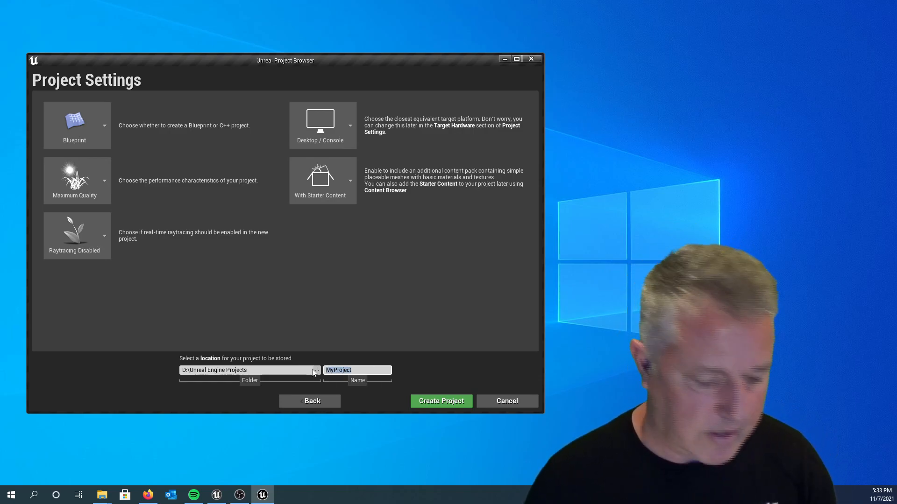
# Name the new project Simple_House and create it in D:\Unreal Engine Projects
pyautogui.write('Simple_')
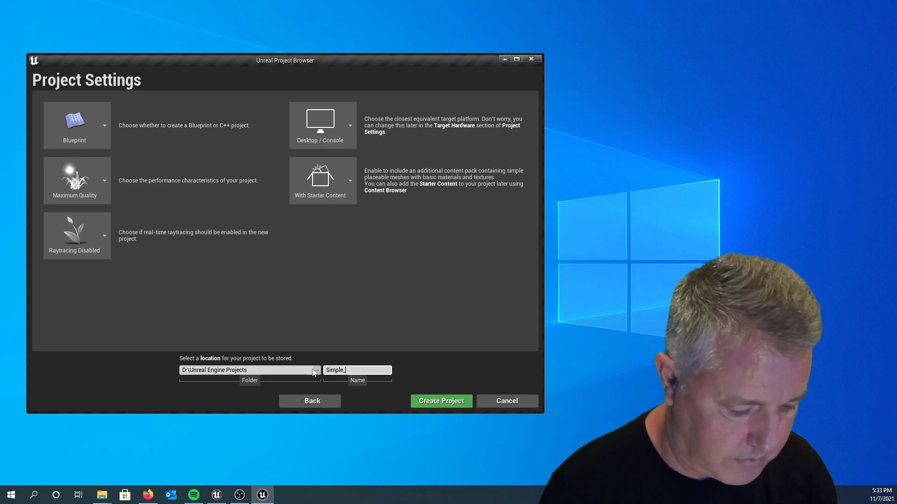
pyautogui.write('House')
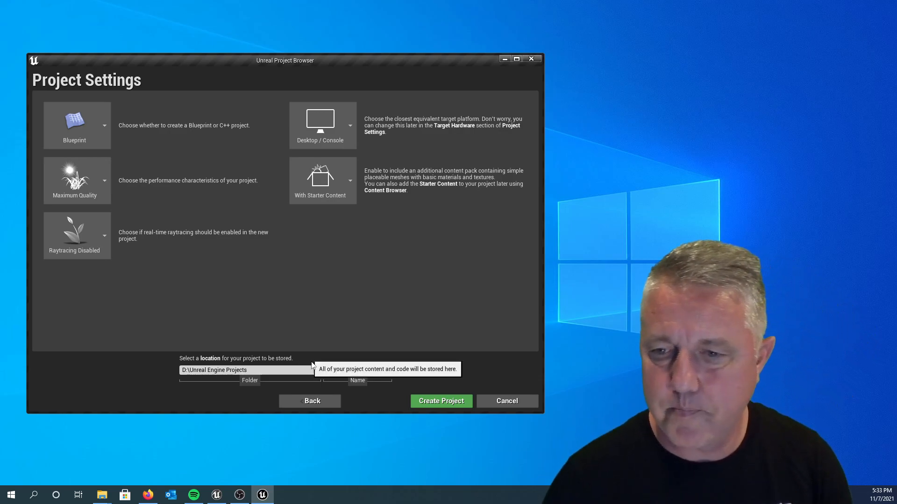
pyautogui.click(434, 402)
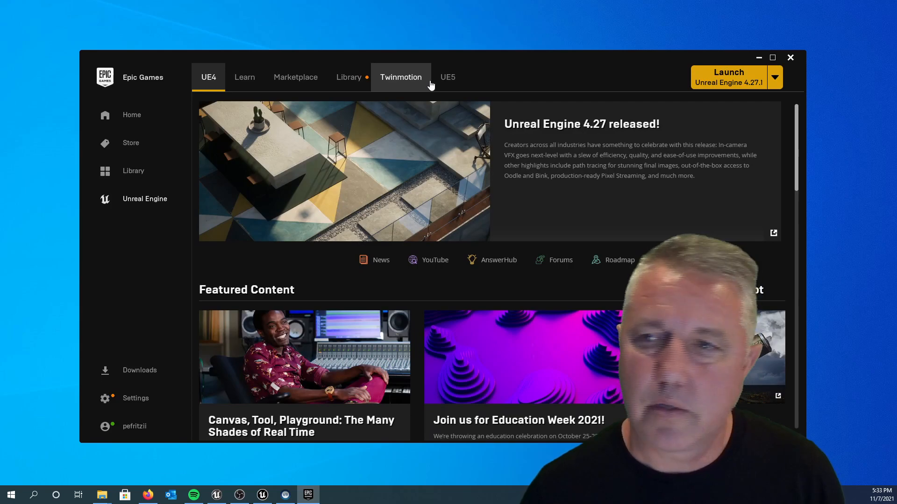
# Open the Marketplace in the Epic Games Launcher and minimize the Simple_House editor window to view the showcased products
pyautogui.moveTo(498, 55); pyautogui.dragTo(497, 31)
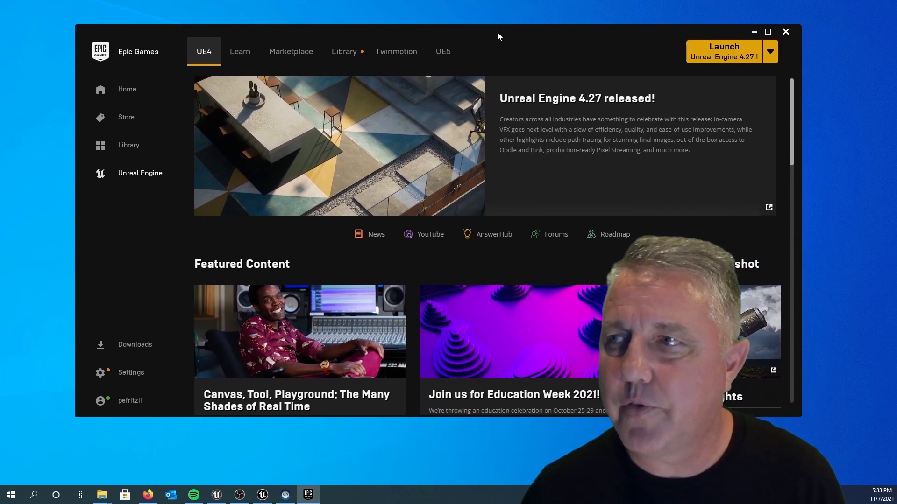
pyautogui.click(290, 54)
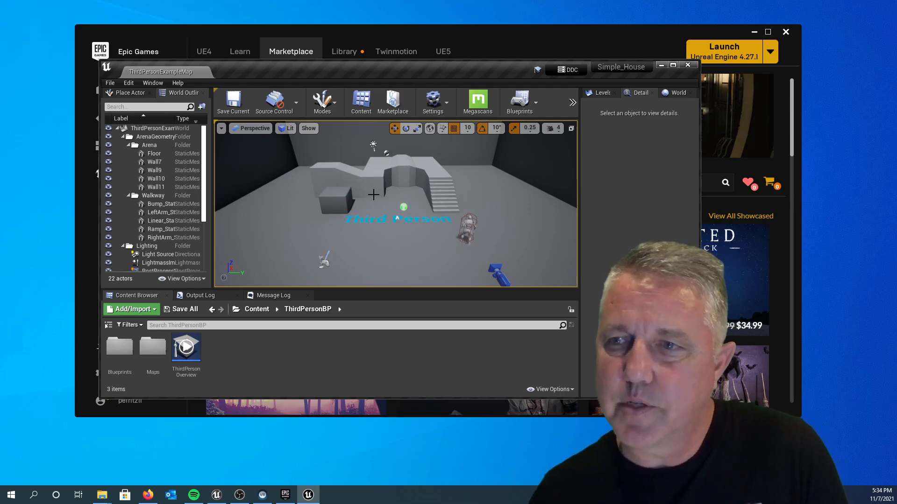
pyautogui.click(658, 66)
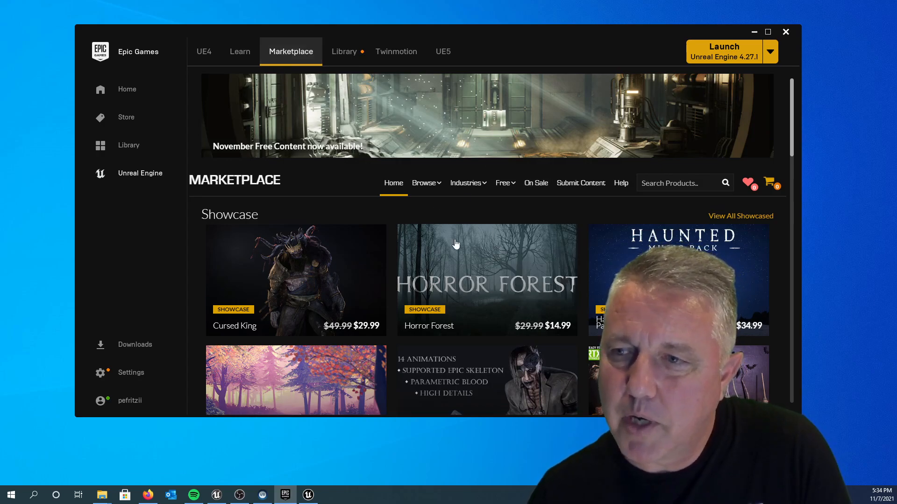
pyautogui.moveTo(482, 232)
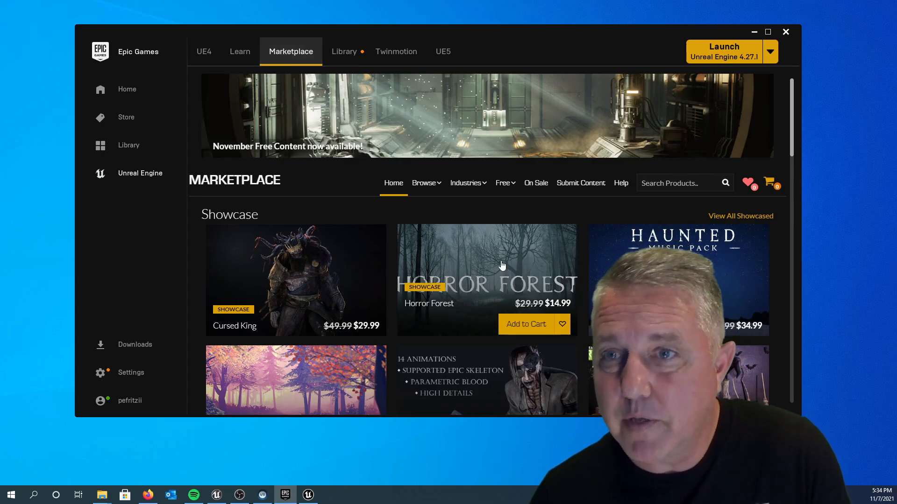
pyautogui.moveTo(512, 189)
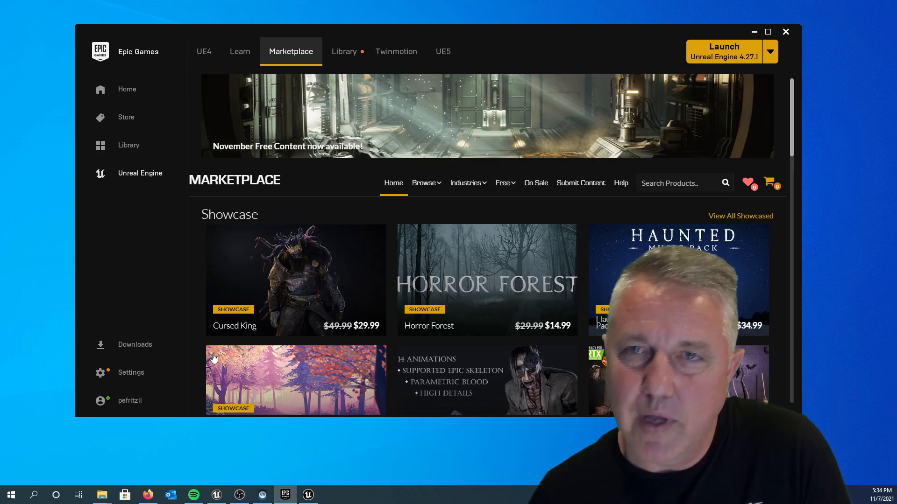
# Switch to Firefox, maximize the Unreal Engine Marketplace window and open the Permanently Free Collection
pyautogui.click(148, 495)
pyautogui.moveTo(466, 144); pyautogui.dragTo(466, 1)
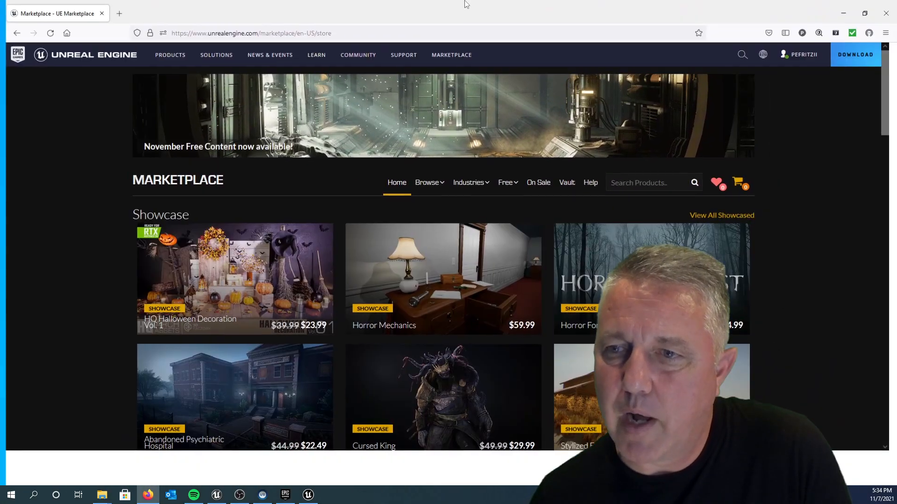
pyautogui.moveTo(449, 51)
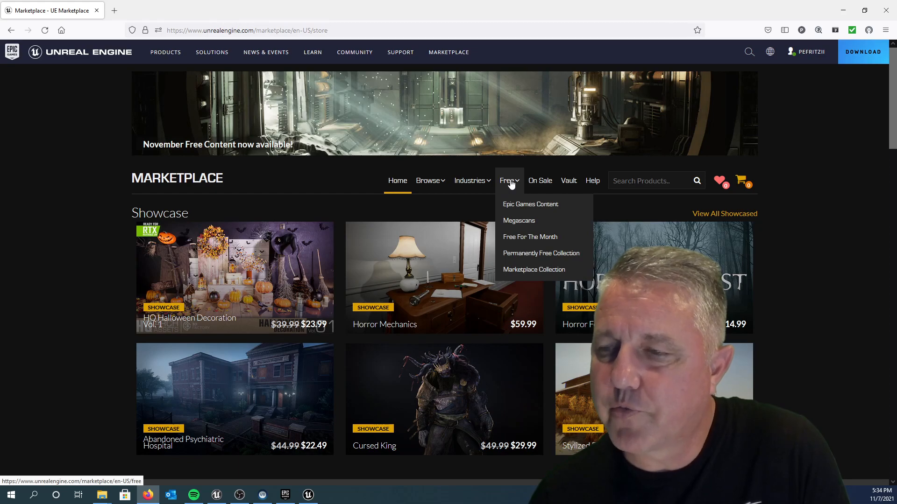
pyautogui.click(538, 254)
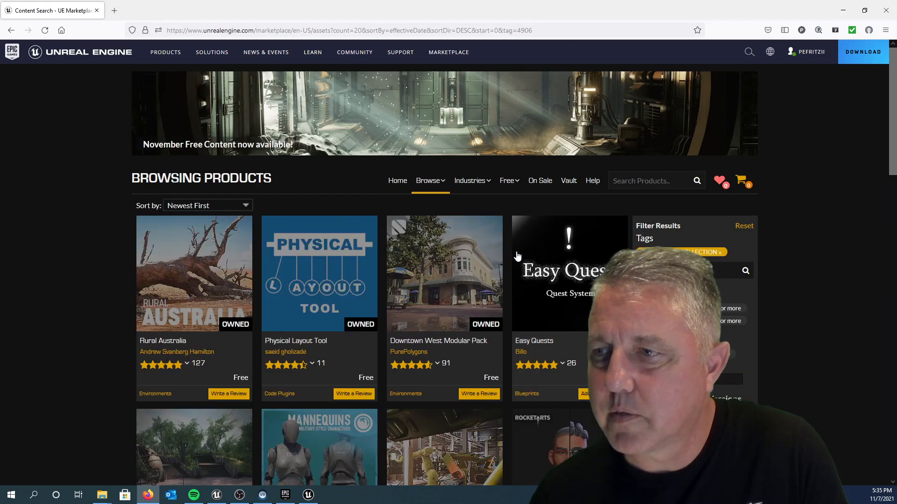
# Look over the Permanently Free Collection and filter it by the Environments tag
pyautogui.scroll(-2, 522, 239)
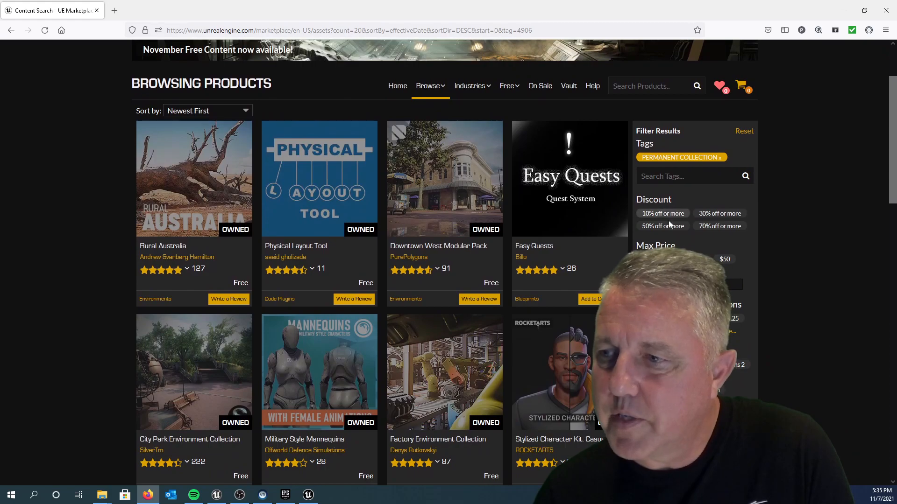
pyautogui.scroll(2, 662, 212)
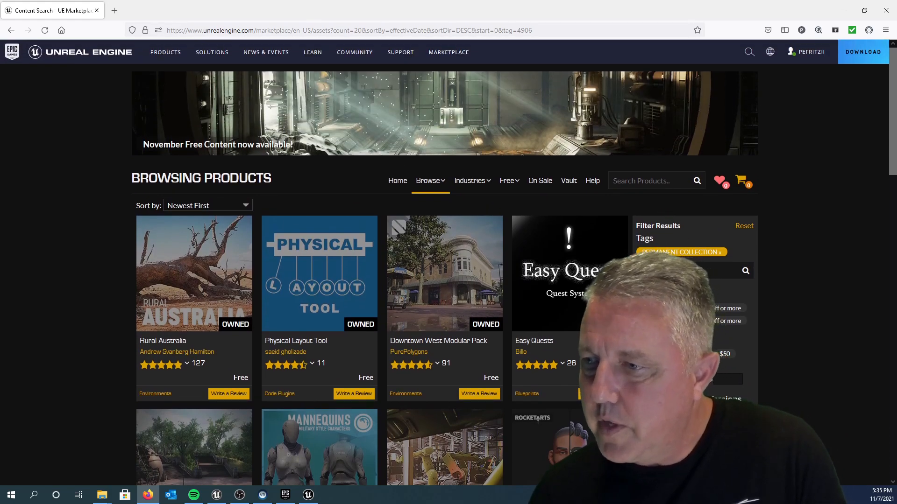
pyautogui.scroll(-2, 662, 212)
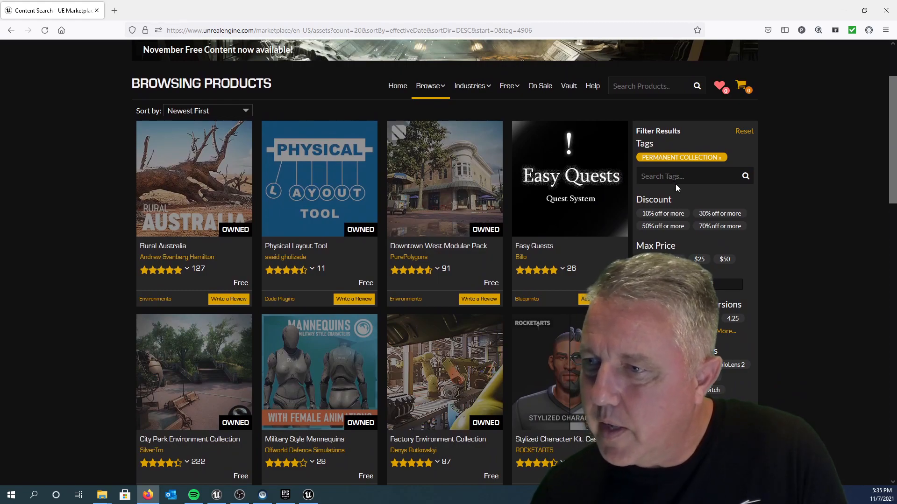
pyautogui.scroll(1, 673, 189)
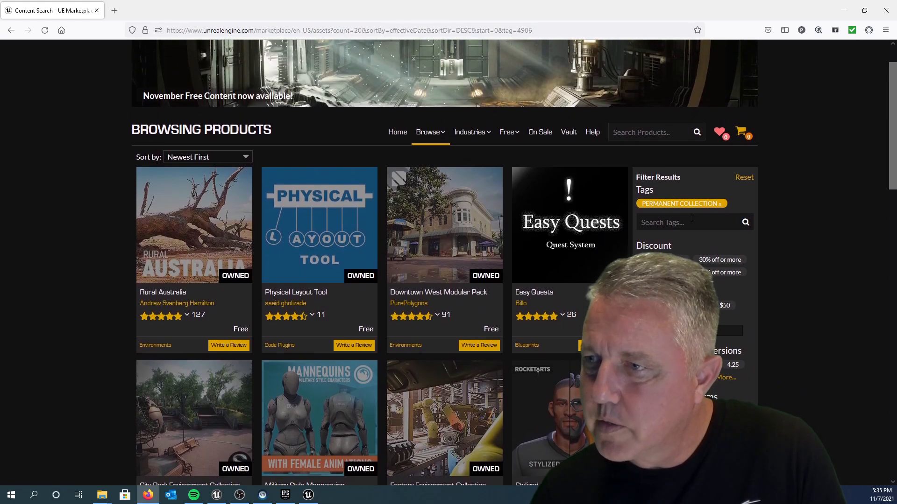
pyautogui.scroll(-1, 663, 202)
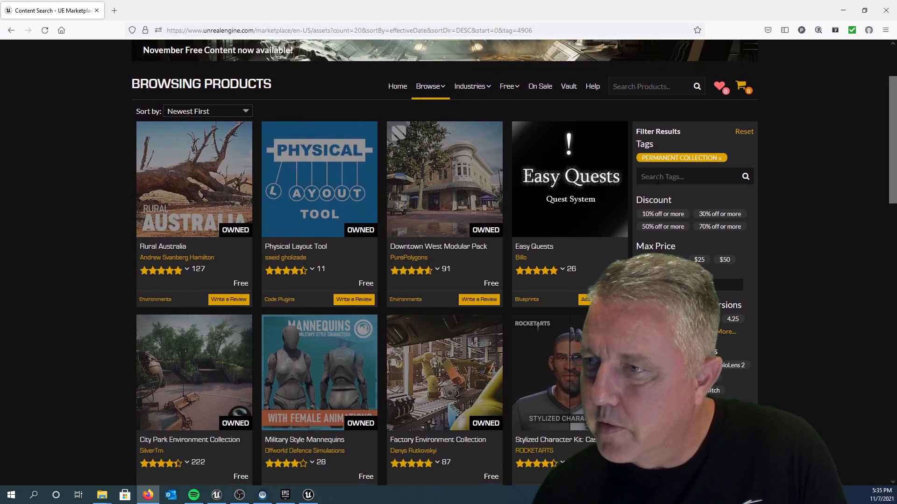
pyautogui.click(647, 177)
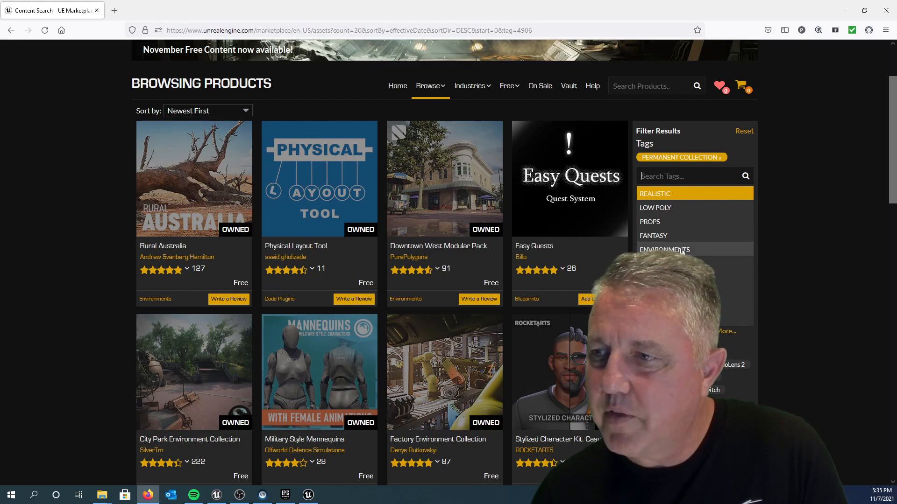
pyautogui.click(666, 249)
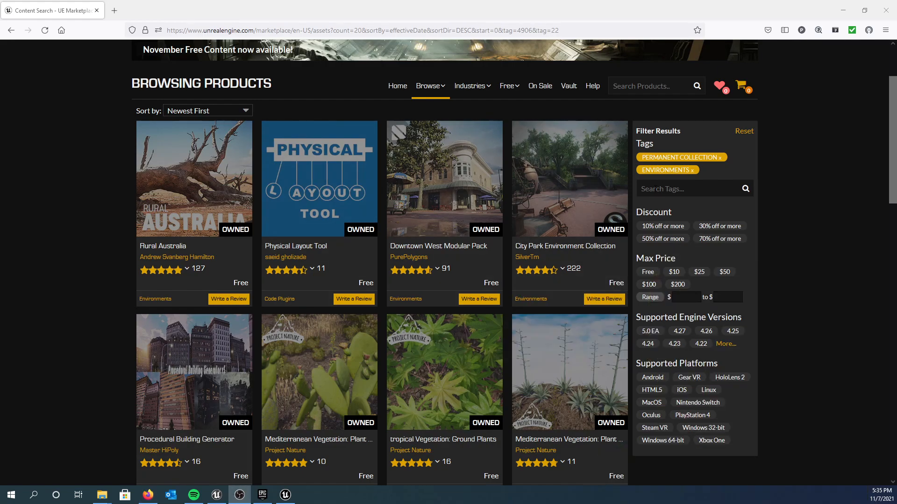
# Browse the free environment products on the first and second results pages, including Landscape Pro 2.0
pyautogui.click(656, 188)
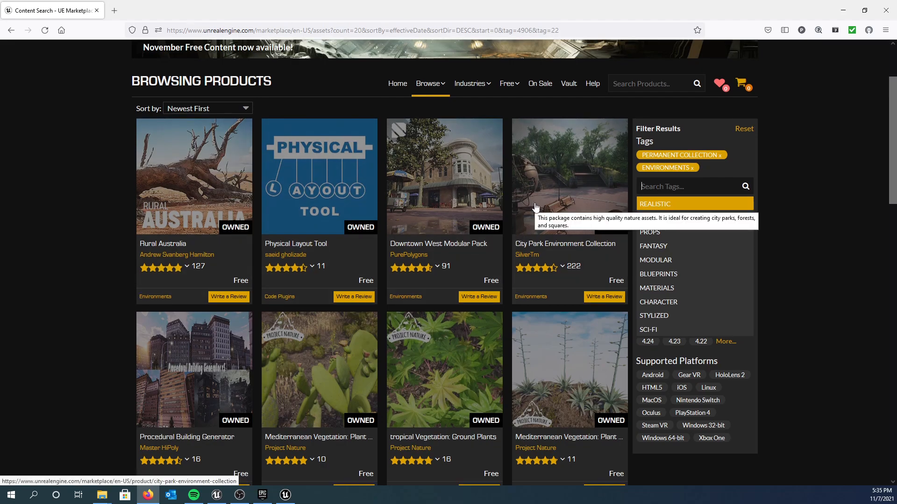
pyautogui.scroll(-1, 262, 197)
pyautogui.scroll(-4, 275, 192)
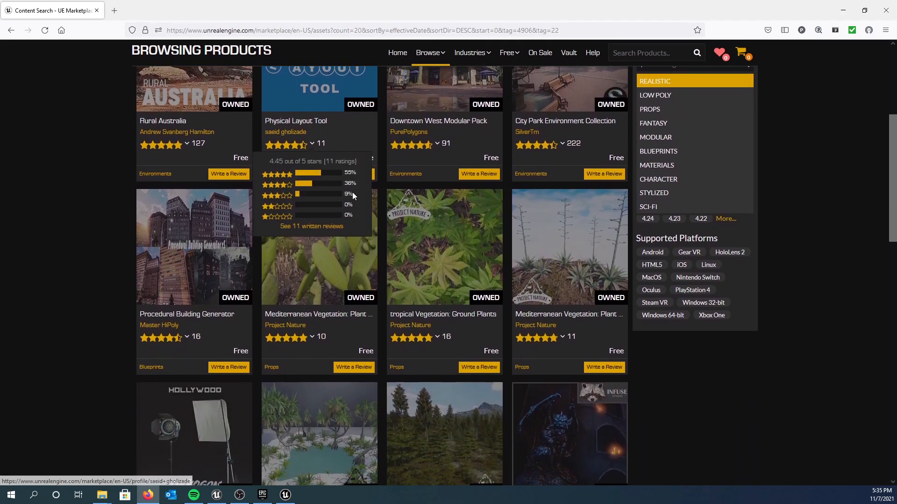
pyautogui.scroll(-9, 356, 194)
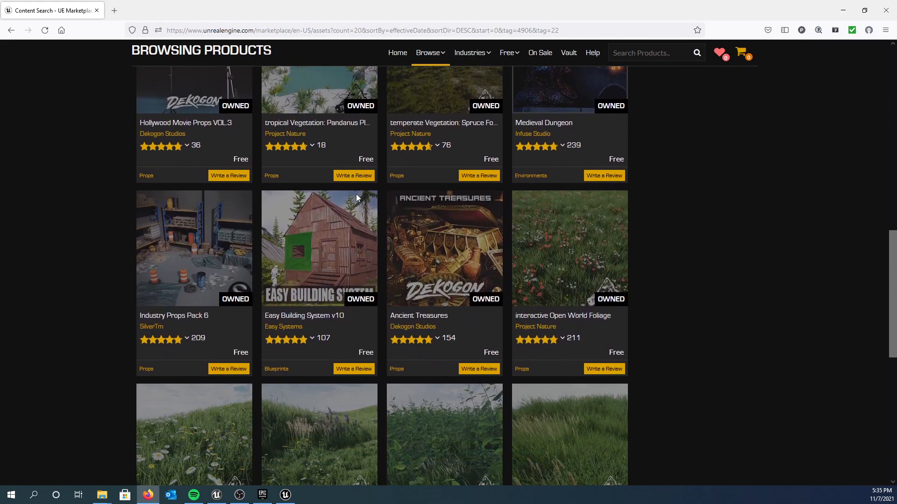
pyautogui.scroll(-3, 356, 194)
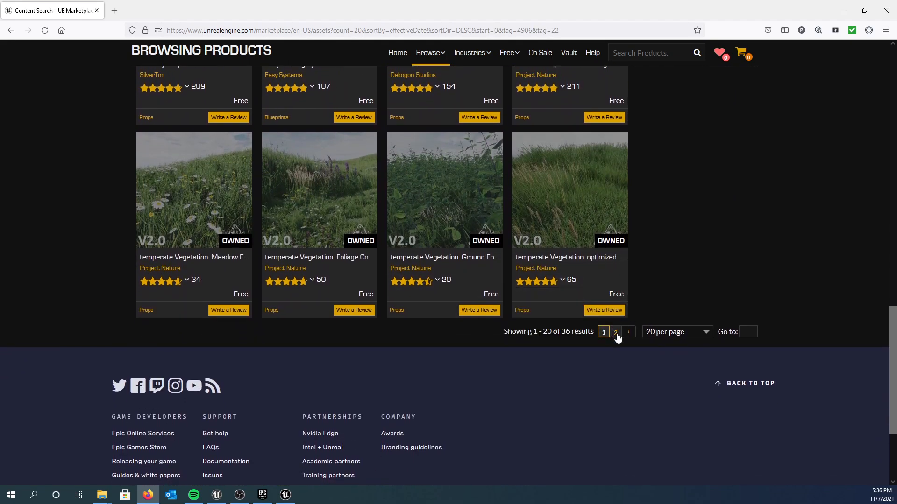
pyautogui.click(615, 333)
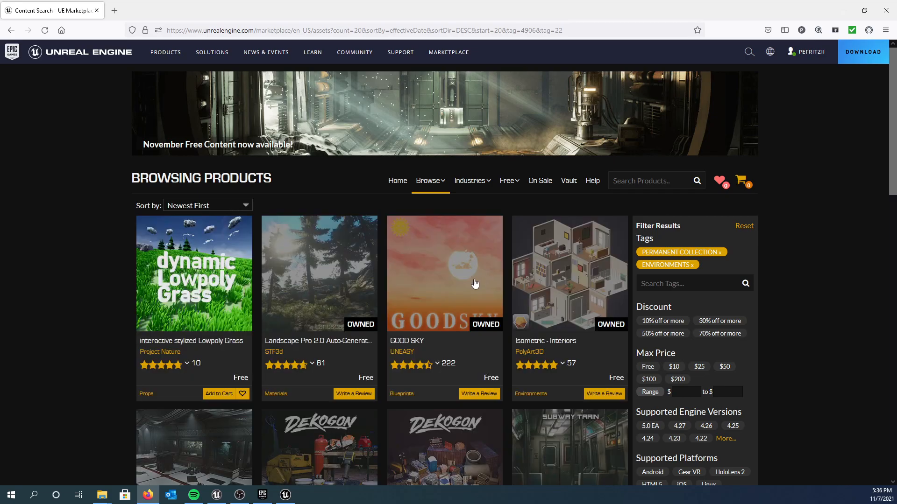
pyautogui.scroll(-1, 473, 280)
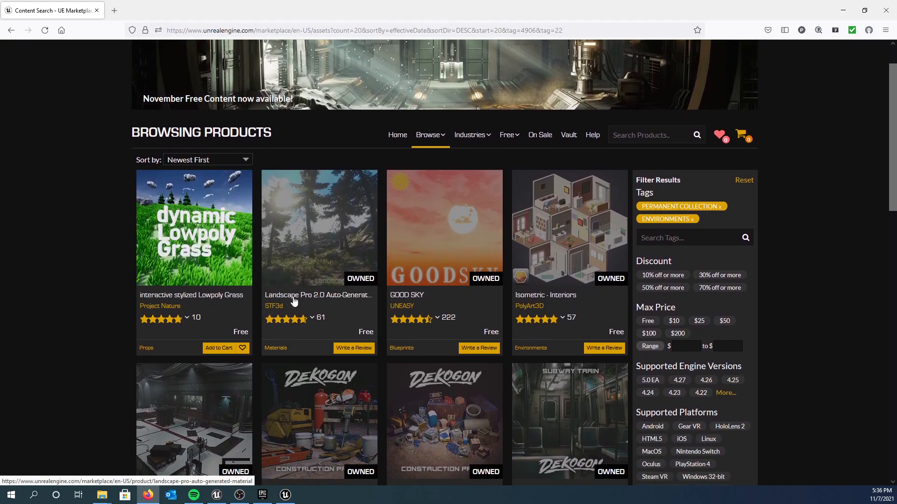
pyautogui.moveTo(346, 329)
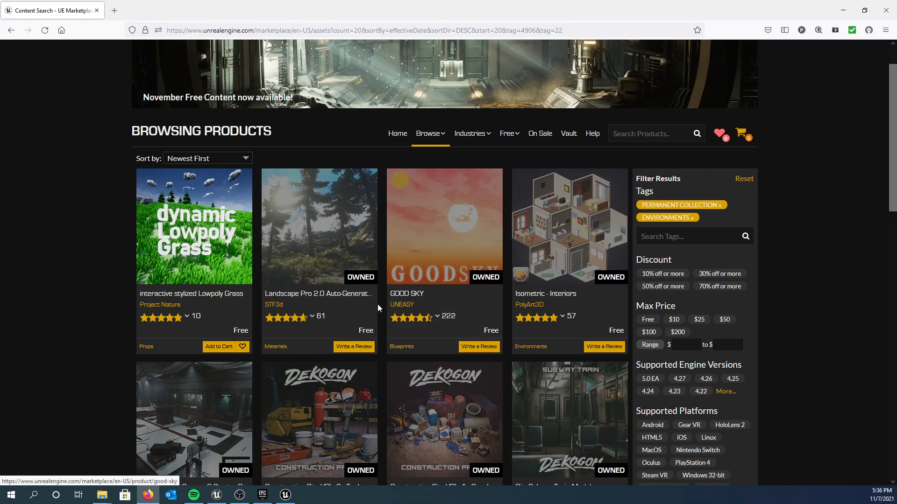
# Look through the second page of free environment products and add interactive stylized Lowpoly Grass to the cart
pyautogui.scroll(-2, 380, 303)
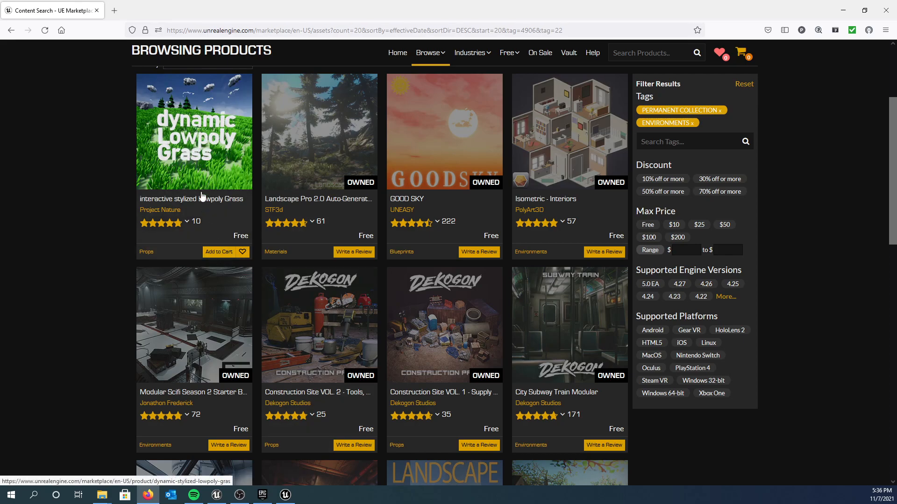
pyautogui.scroll(-8, 198, 173)
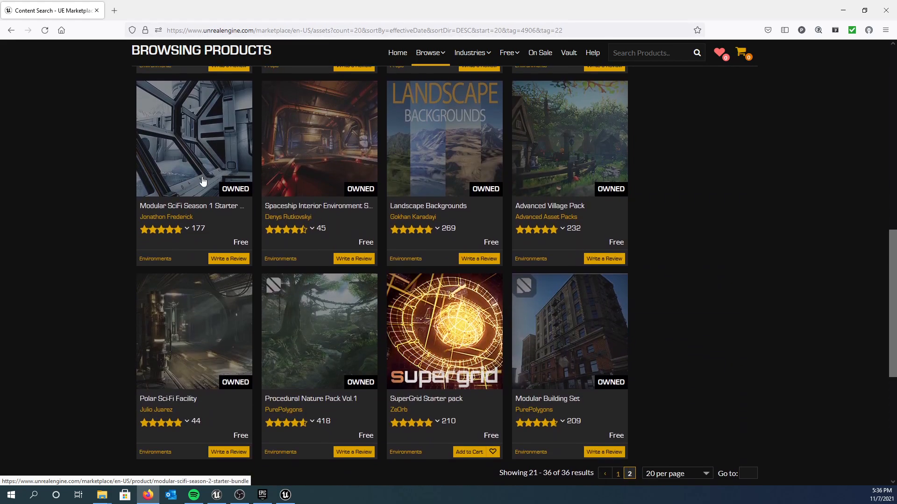
pyautogui.scroll(3, 204, 182)
pyautogui.scroll(-3, 206, 183)
pyautogui.scroll(8, 208, 183)
pyautogui.moveTo(224, 238)
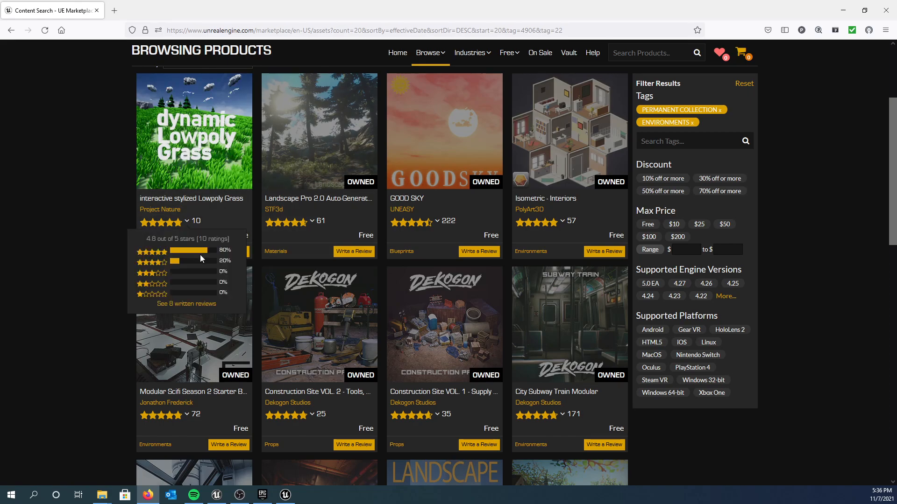
pyautogui.click(219, 251)
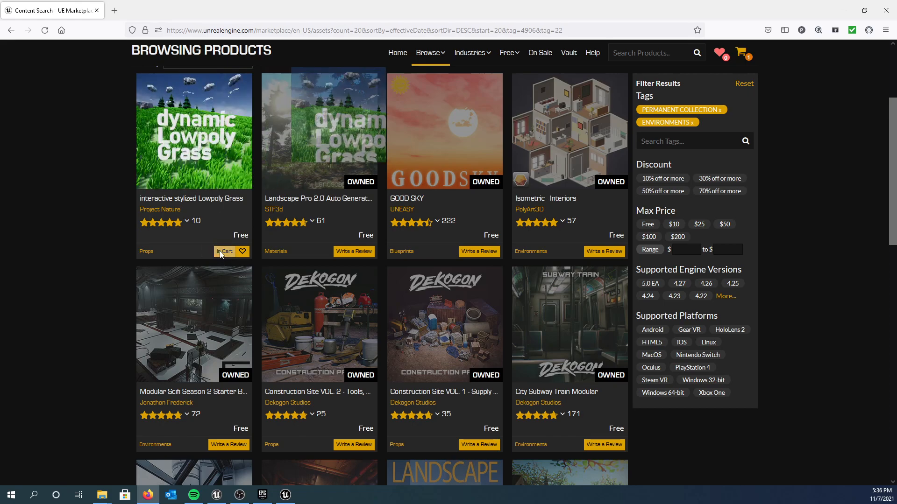
# Open the shopping cart and check out the interactive stylized Lowpoly Grass product
pyautogui.click(742, 55)
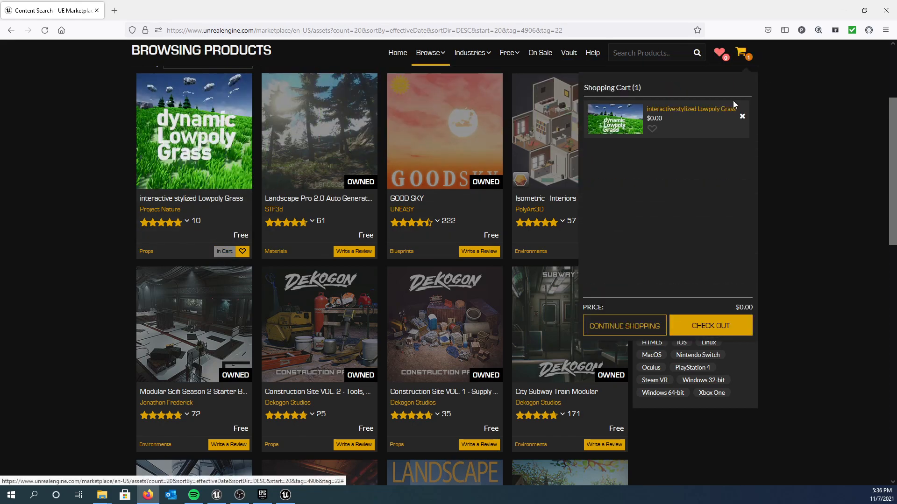
pyautogui.click(708, 327)
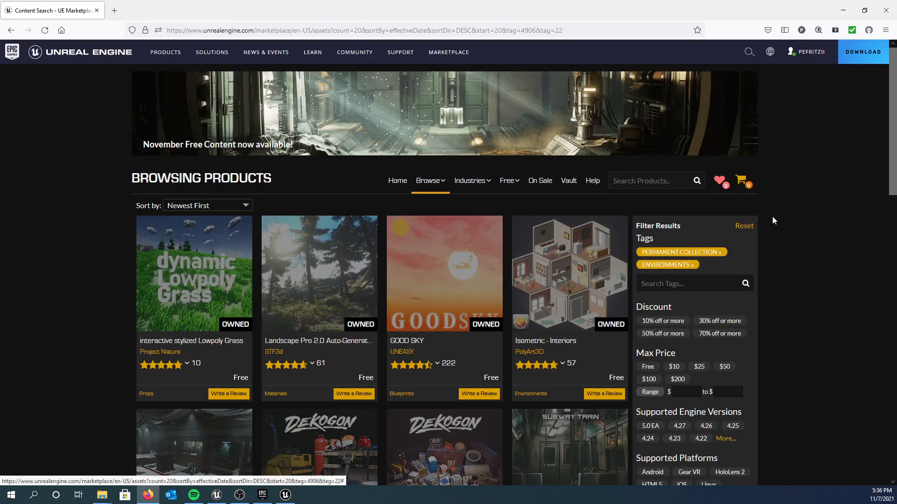
pyautogui.scroll(-3, 773, 220)
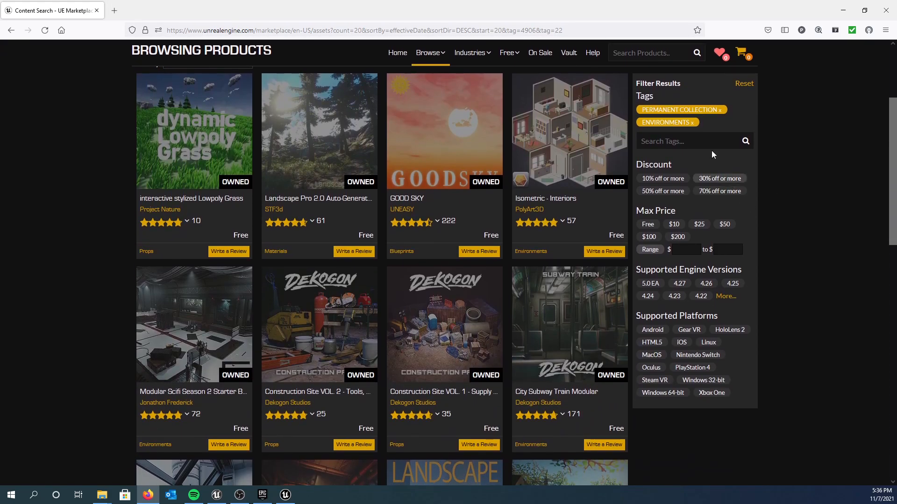
# Switch to the Epic Games Launcher and show the Vault section of the Unreal Engine Library
pyautogui.click(846, 12)
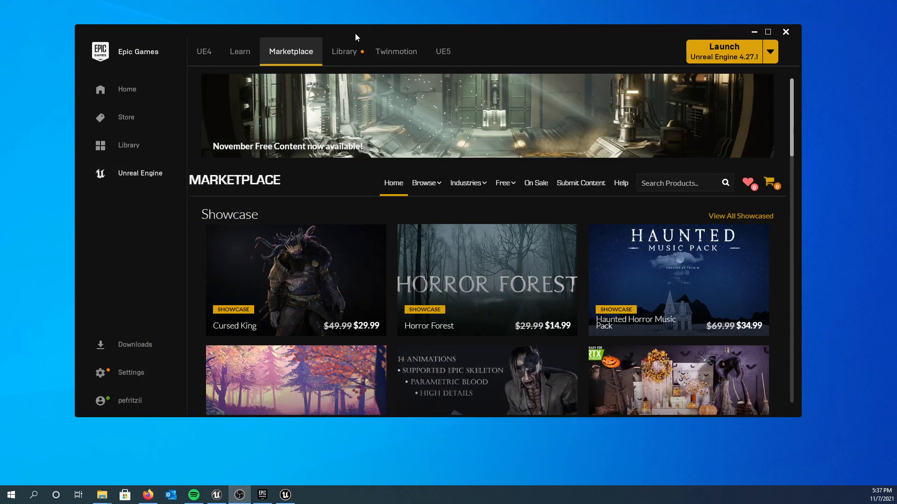
pyautogui.click(340, 56)
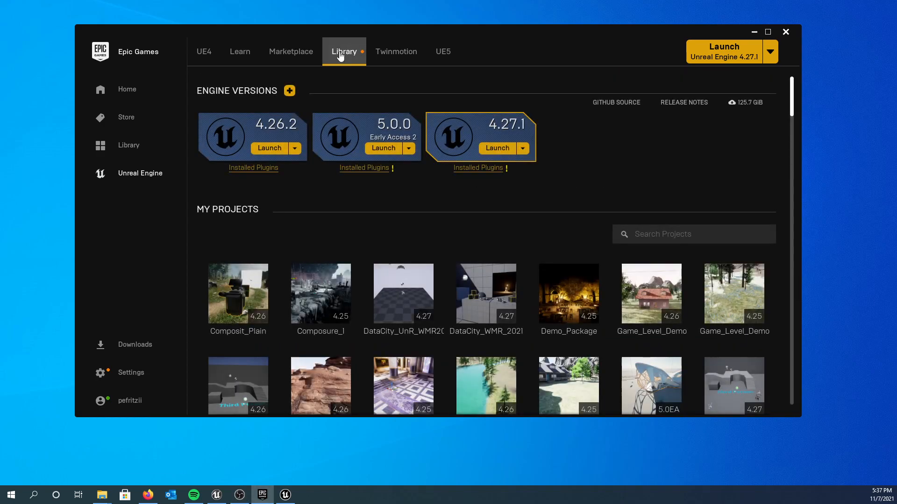
pyautogui.scroll(-5, 377, 208)
pyautogui.scroll(-5, 376, 202)
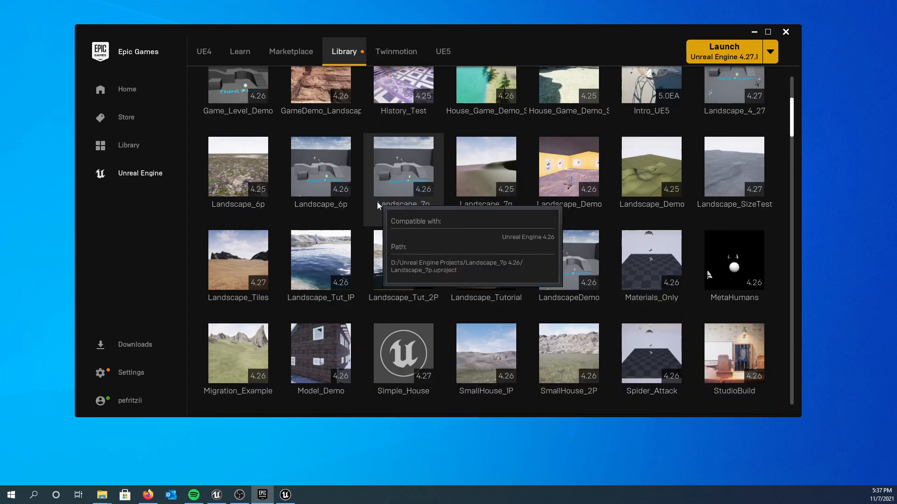
pyautogui.scroll(-10, 386, 202)
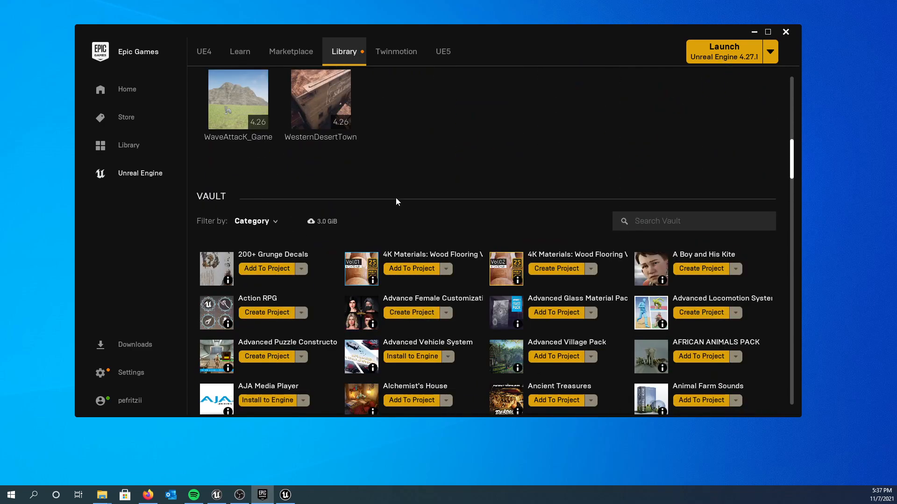
pyautogui.scroll(-1, 396, 198)
pyautogui.moveTo(199, 141)
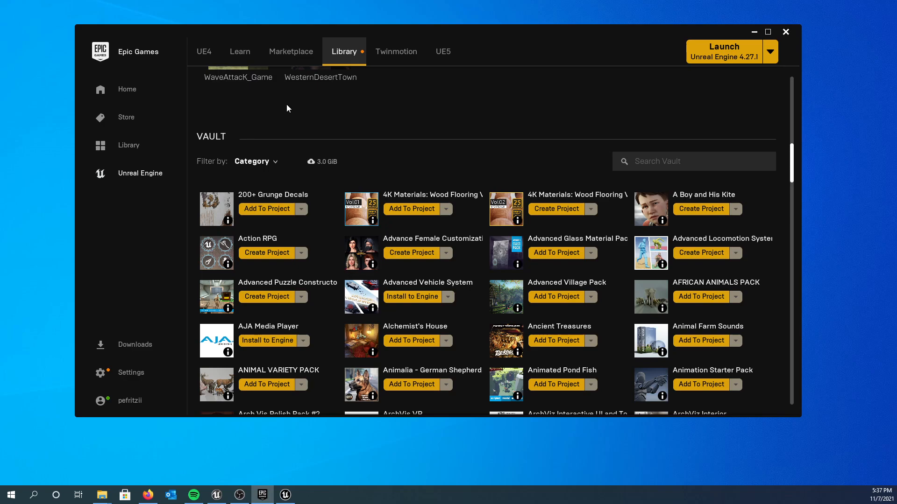
pyautogui.moveTo(225, 135)
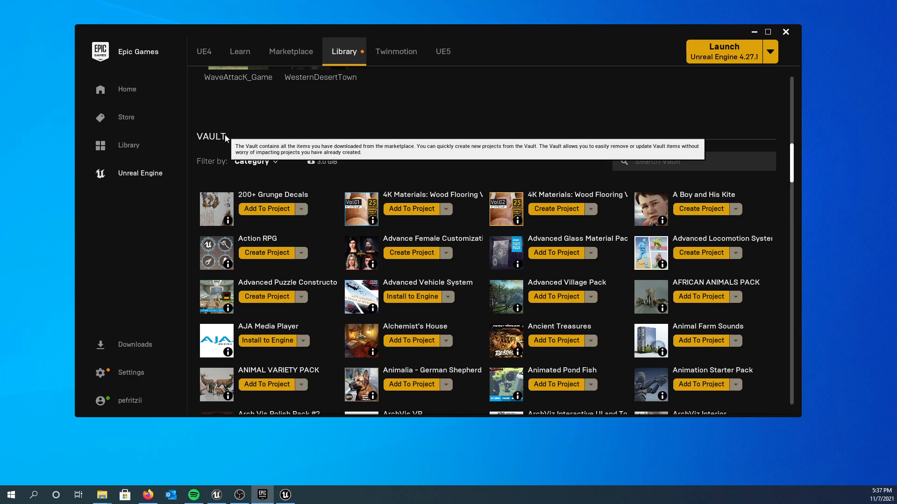
# Look over the alphabetical list of owned Vault assets, from 200+ Grunge Decals to the entries starting with D
pyautogui.scroll(-1, 255, 133)
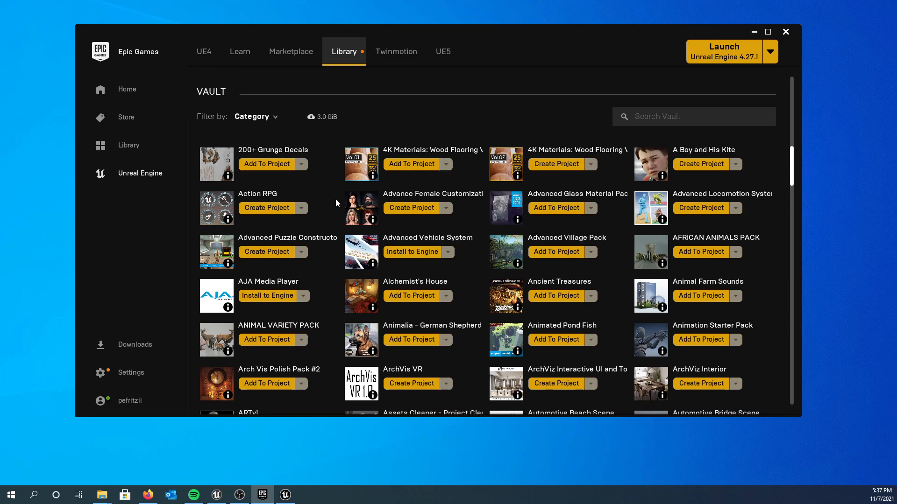
pyautogui.scroll(-1, 433, 215)
pyautogui.scroll(-2, 433, 216)
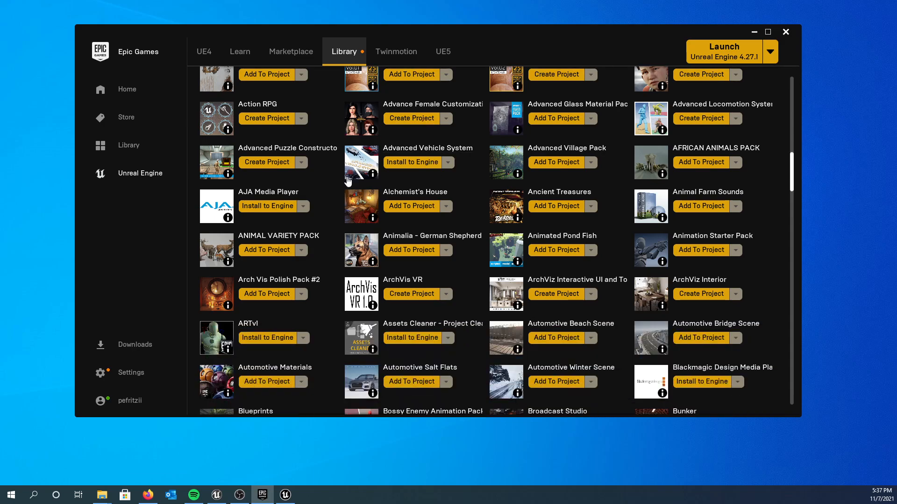
pyautogui.scroll(-6, 358, 207)
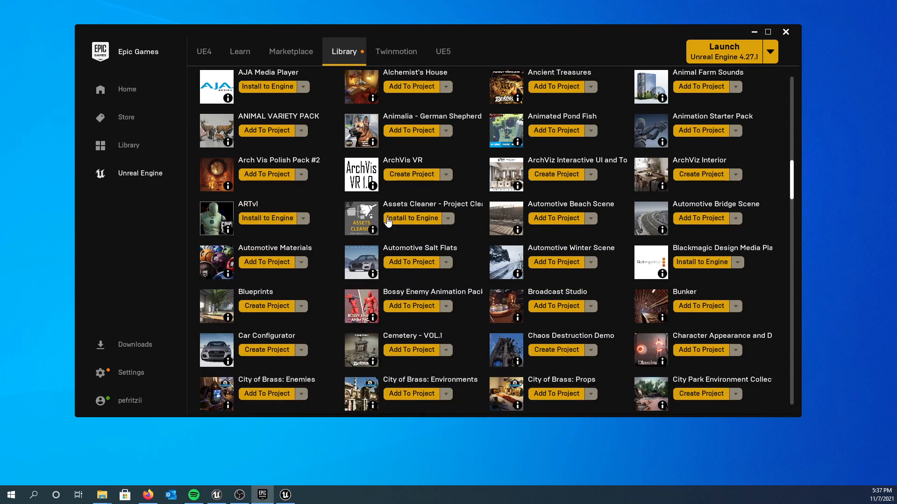
pyautogui.scroll(-3, 384, 223)
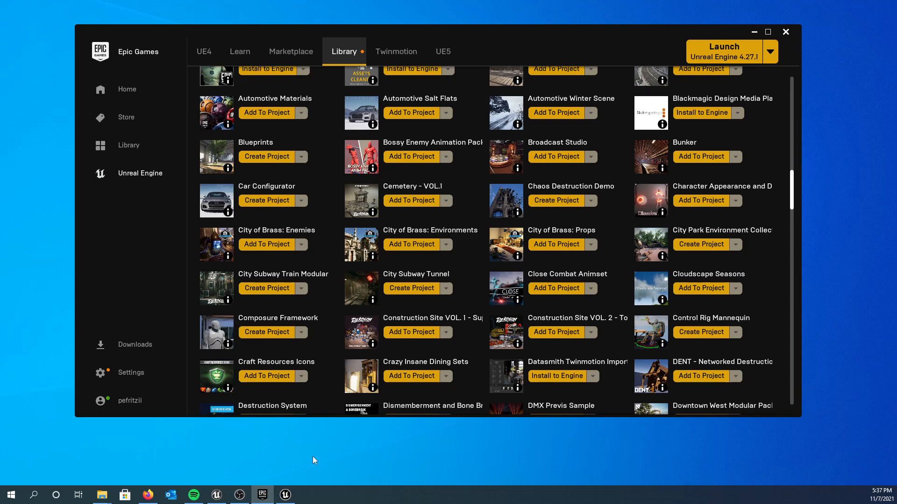
# Switch to Firefox and view the Marketplace's Free For The Month products
pyautogui.click(149, 499)
pyautogui.moveTo(484, 61)
pyautogui.moveTo(524, 59)
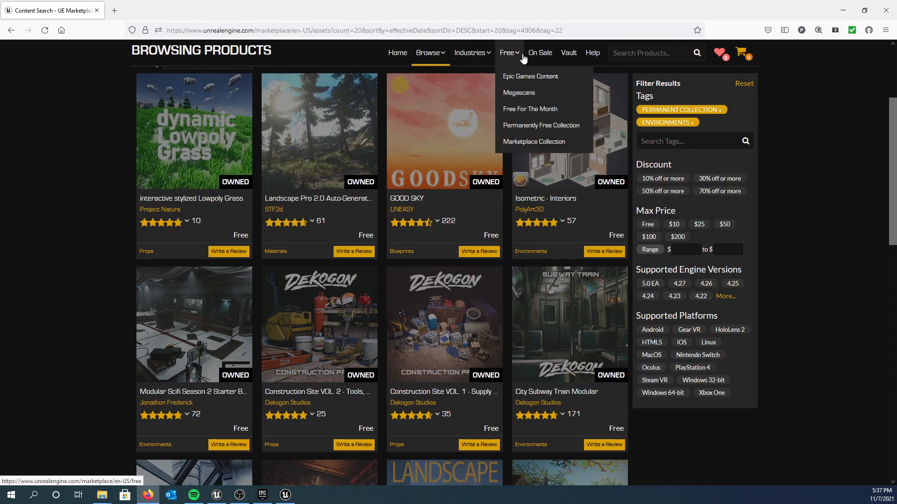
pyautogui.click(517, 110)
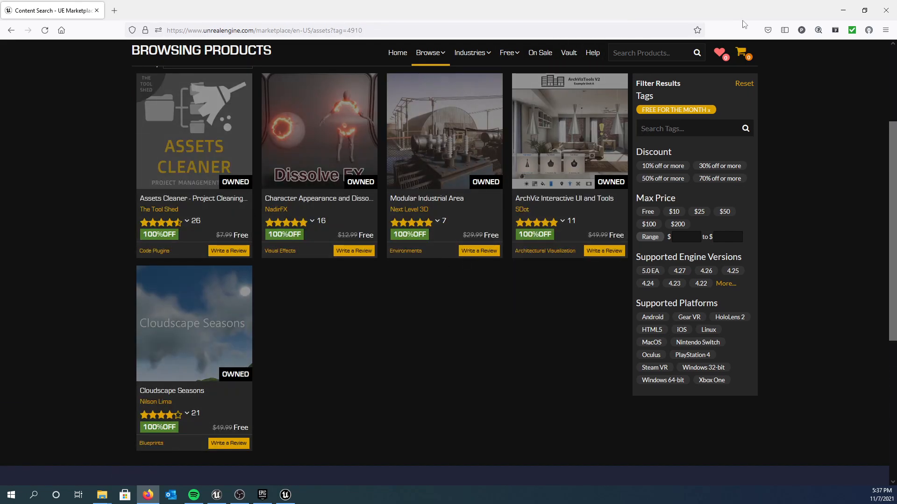
# Return to the Epic Games Launcher and find Landscape Pro 2.0 Auto-Generated in the Vault list
pyautogui.click(843, 13)
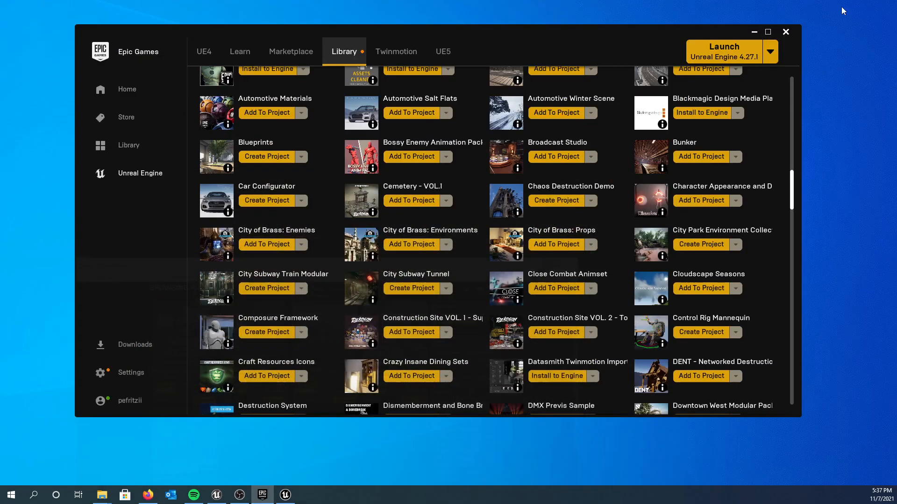
pyautogui.scroll(-2, 487, 163)
pyautogui.scroll(-2, 474, 187)
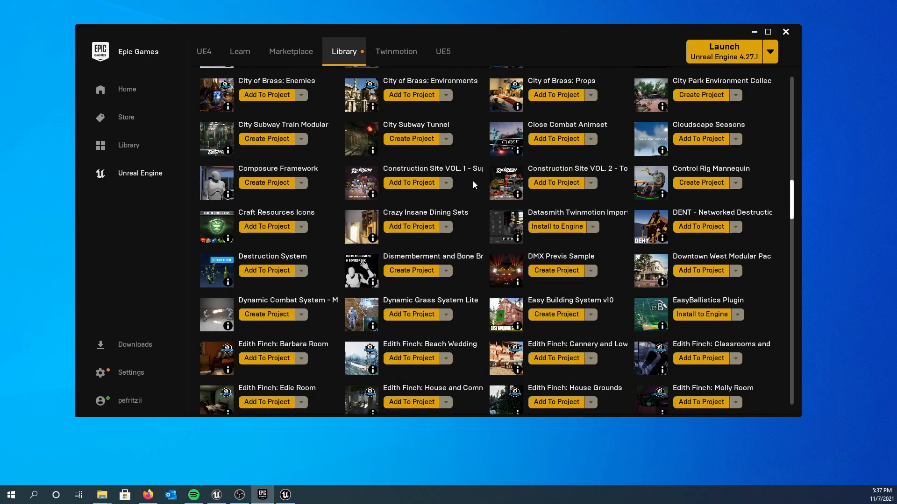
pyautogui.scroll(-4, 473, 182)
pyautogui.scroll(-6, 471, 186)
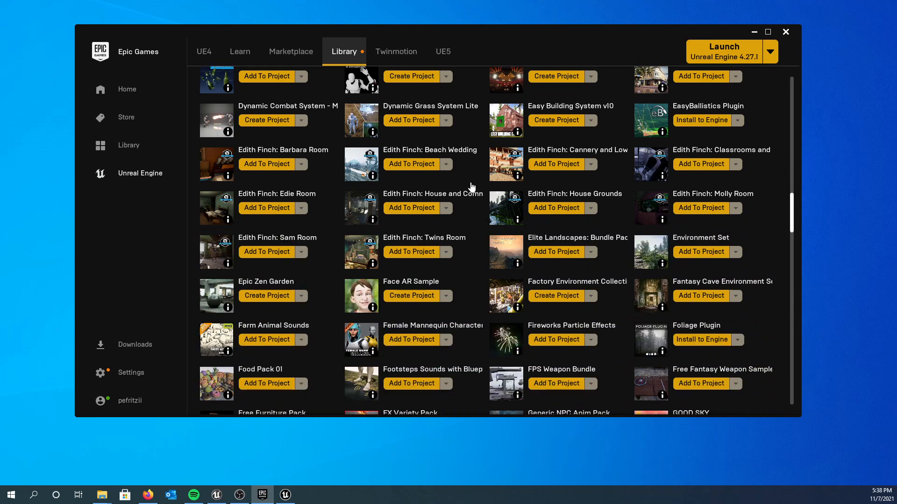
pyautogui.scroll(-7, 469, 182)
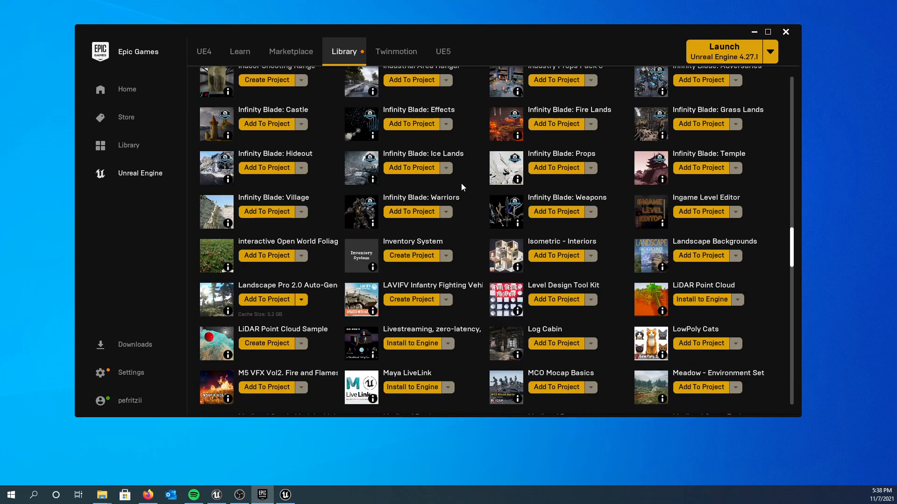
pyautogui.scroll(-1, 461, 186)
pyautogui.scroll(-2, 467, 202)
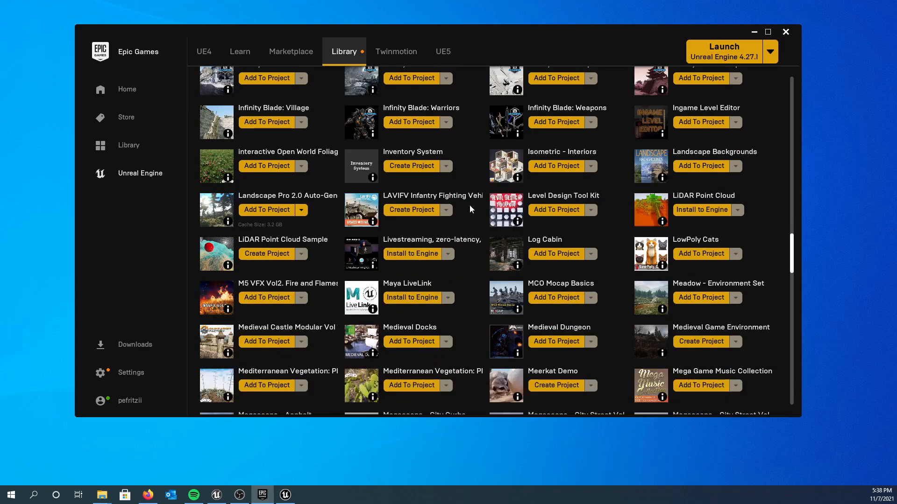
pyautogui.scroll(-1, 471, 209)
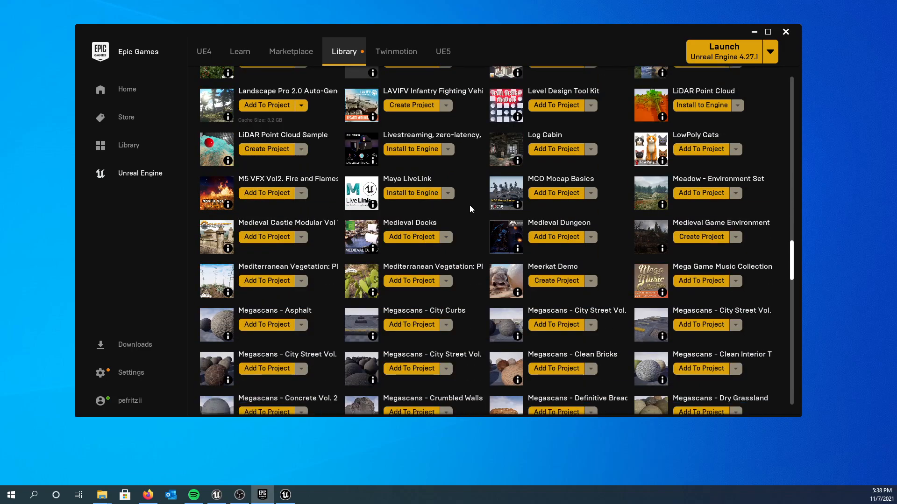
pyautogui.scroll(1, 467, 206)
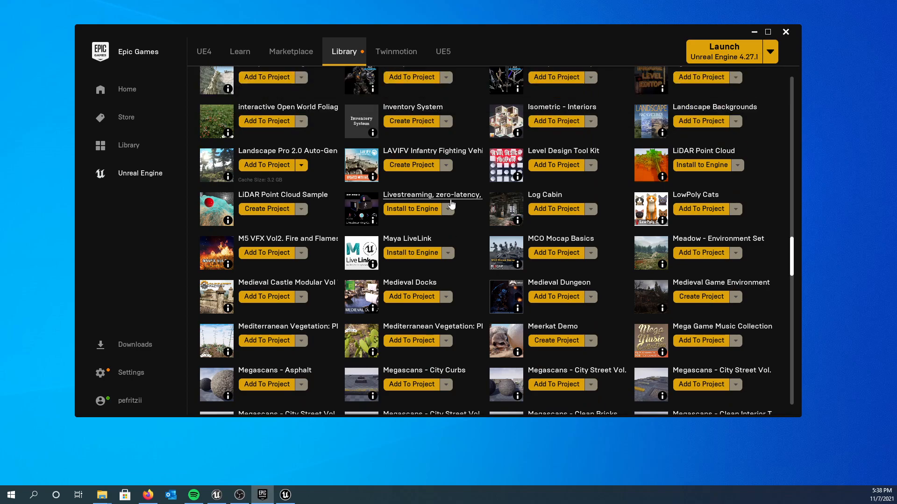
pyautogui.scroll(1, 451, 204)
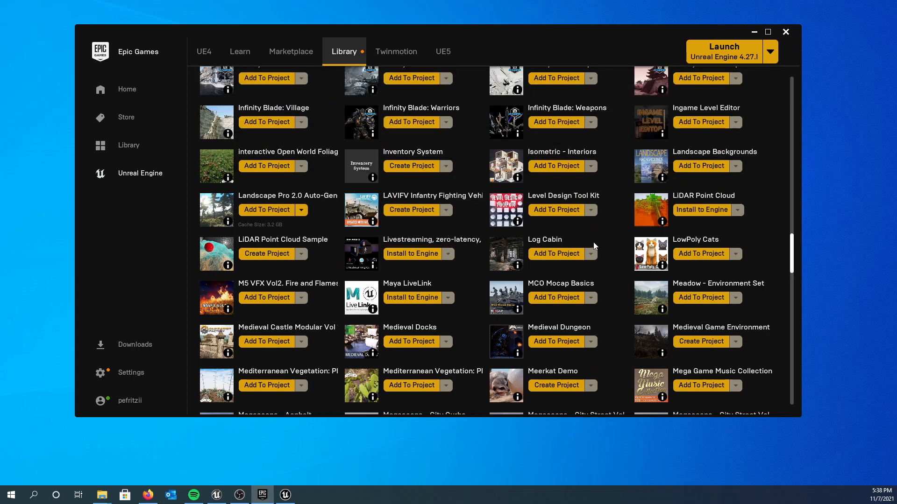
# Add the Landscape Pro 2.0 asset from the Vault to the Simple_House project
pyautogui.click(271, 211)
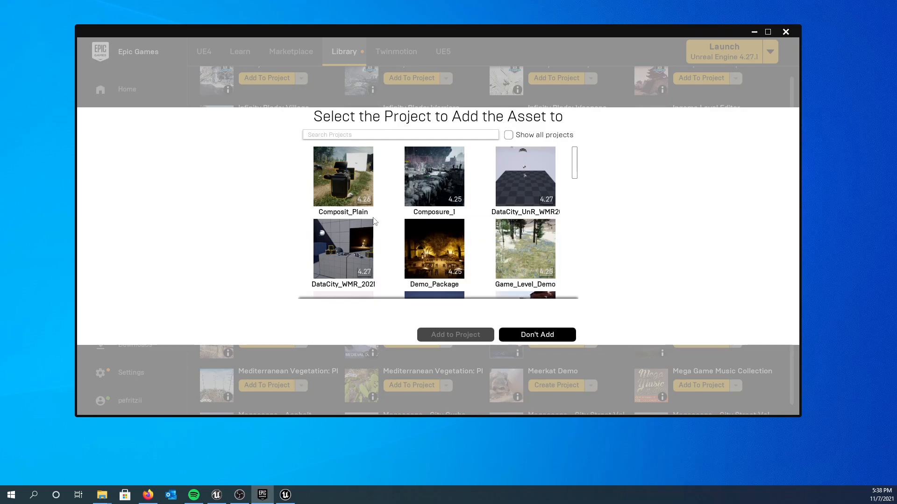
pyautogui.scroll(-5, 488, 212)
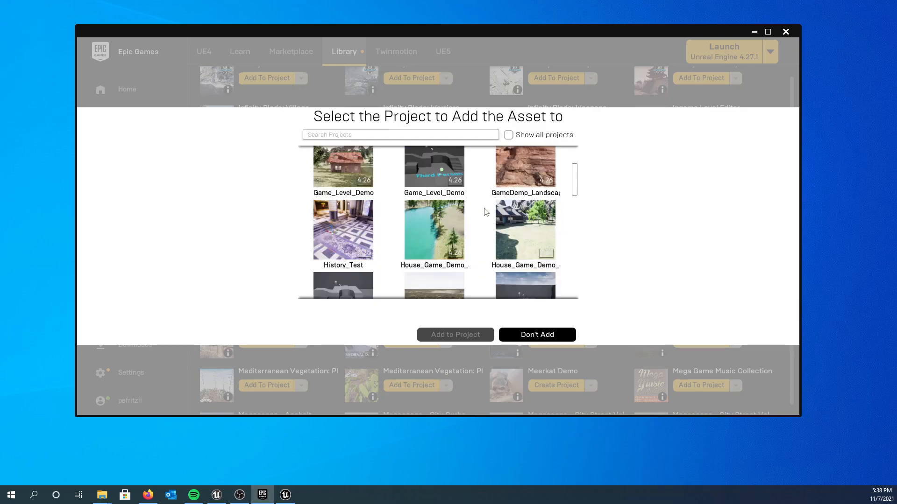
pyautogui.scroll(-6, 487, 212)
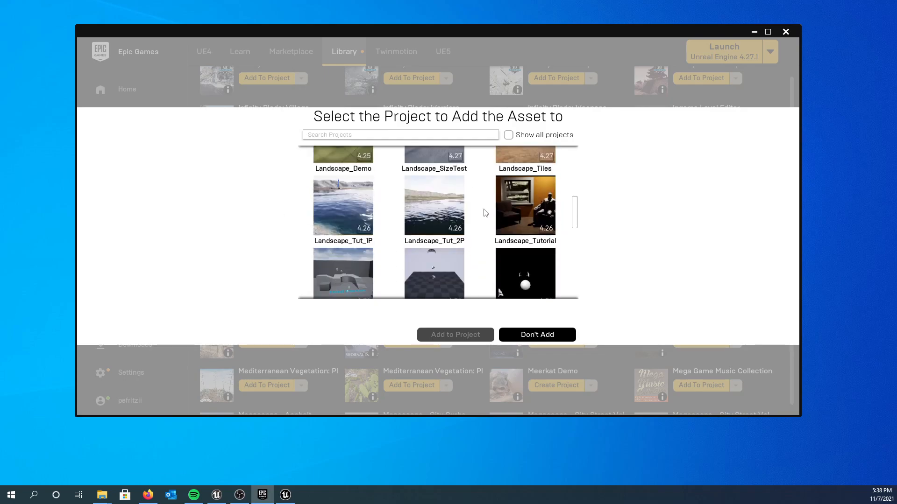
pyautogui.scroll(-1, 484, 213)
pyautogui.moveTo(358, 201)
pyautogui.scroll(-1, 500, 184)
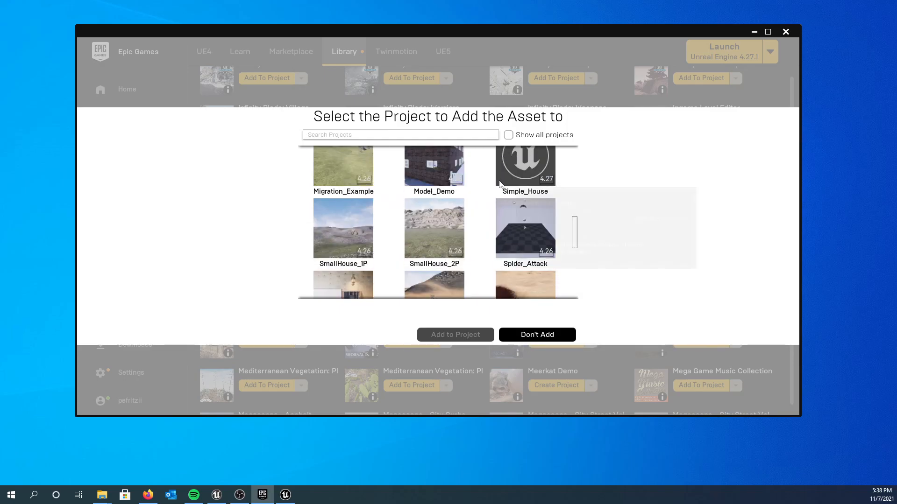
pyautogui.scroll(1, 527, 215)
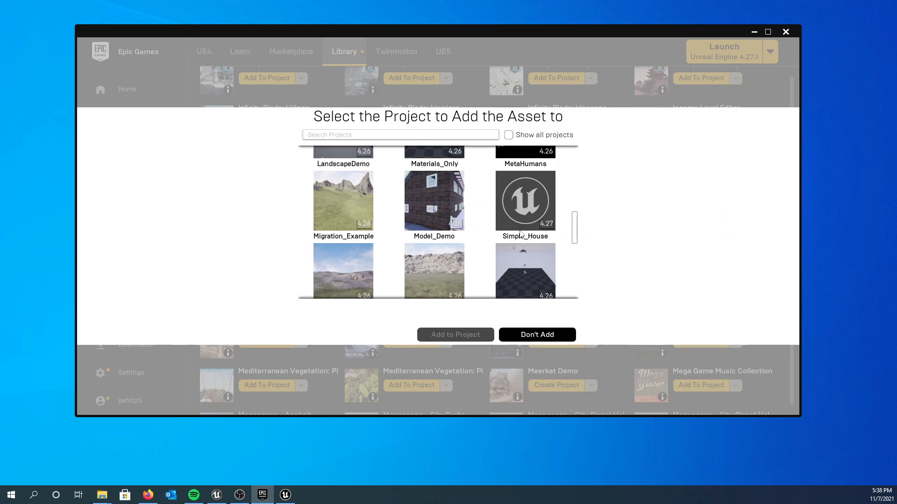
pyautogui.click(527, 213)
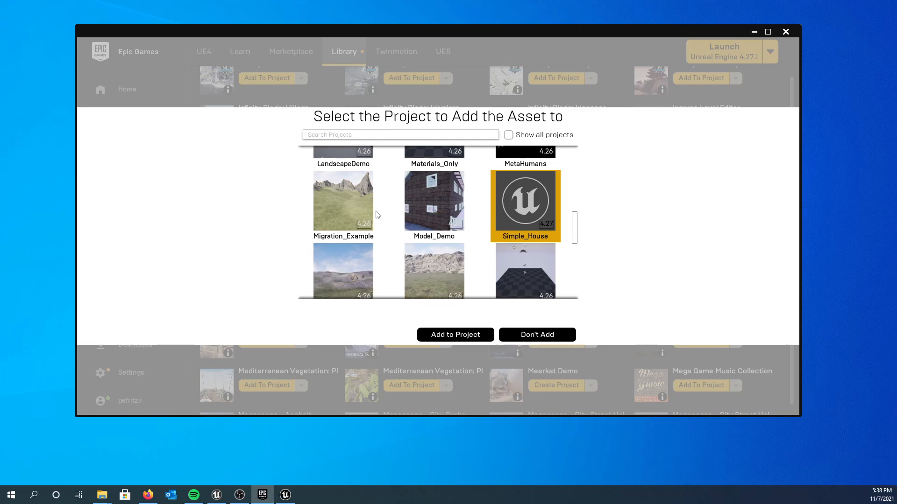
pyautogui.scroll(-2, 410, 262)
pyautogui.scroll(2, 470, 273)
pyautogui.click(471, 332)
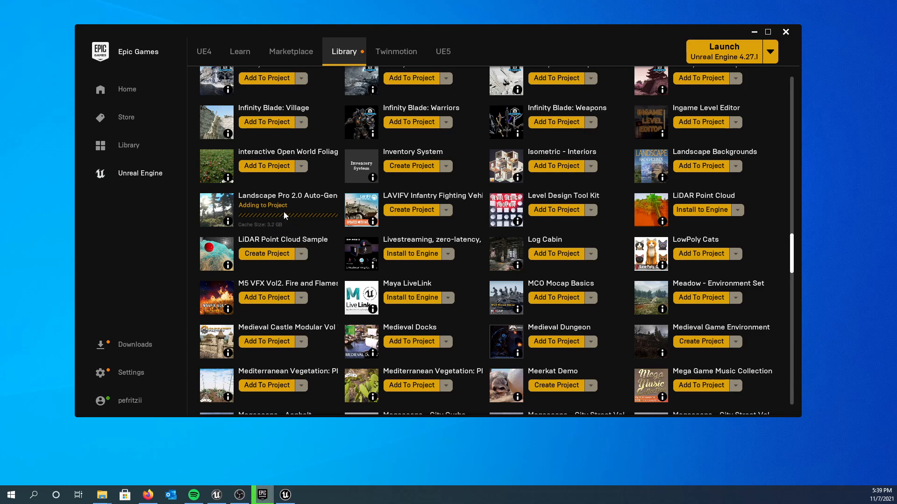
pyautogui.moveTo(285, 496)
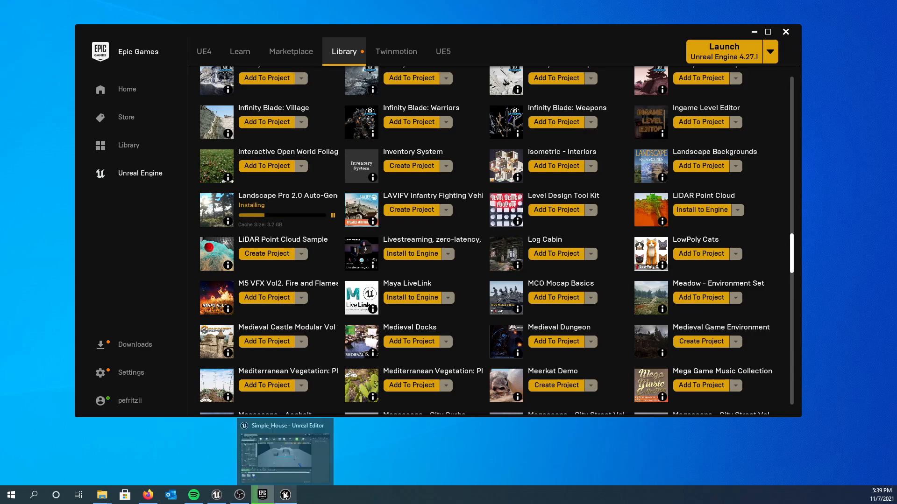
# Switch to the Simple_House project in Unreal Editor, maximize its window and look over the Third Person example level
pyautogui.click(285, 495)
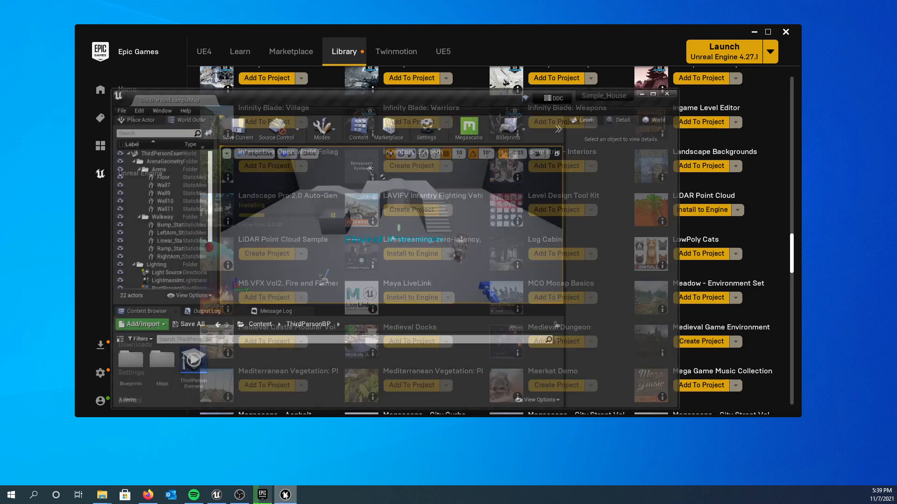
pyautogui.doubleClick(411, 69)
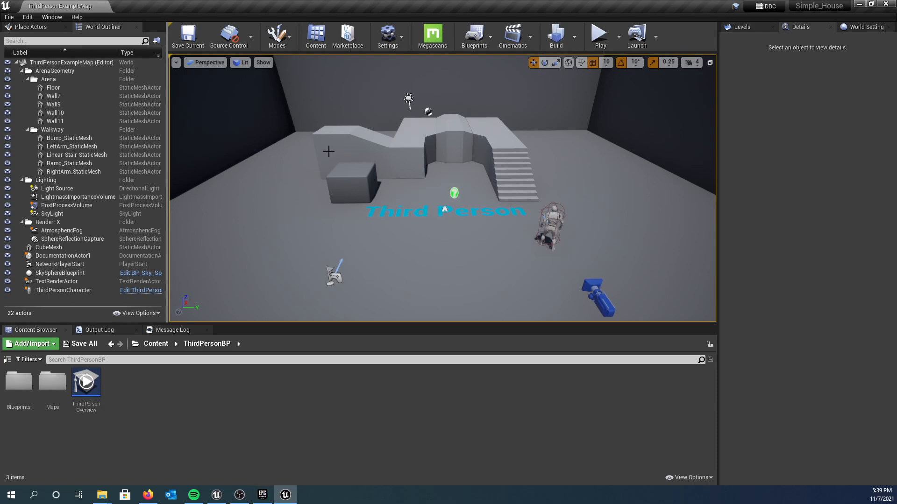
pyautogui.moveTo(385, 179); pyautogui.dragTo(353, 172, button='right')
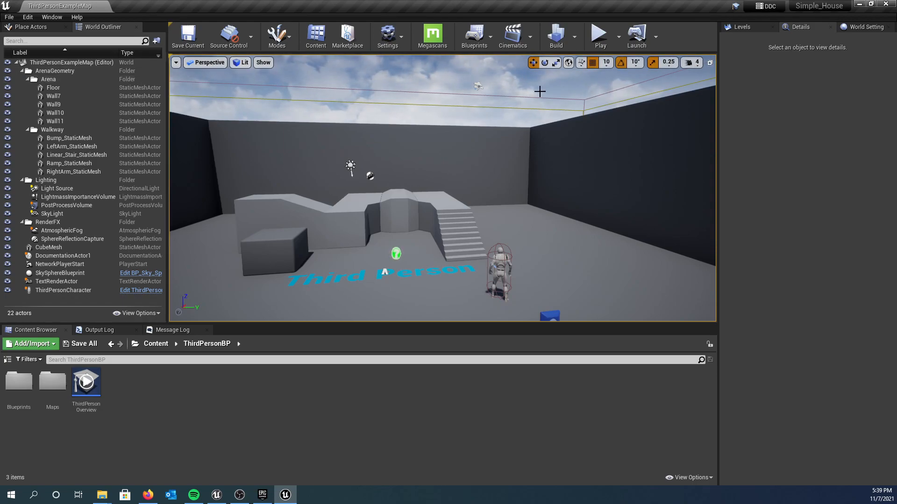
# Close World Settings, Levels, Message Log and Output Log to declutter the editor layout
pyautogui.click(889, 27)
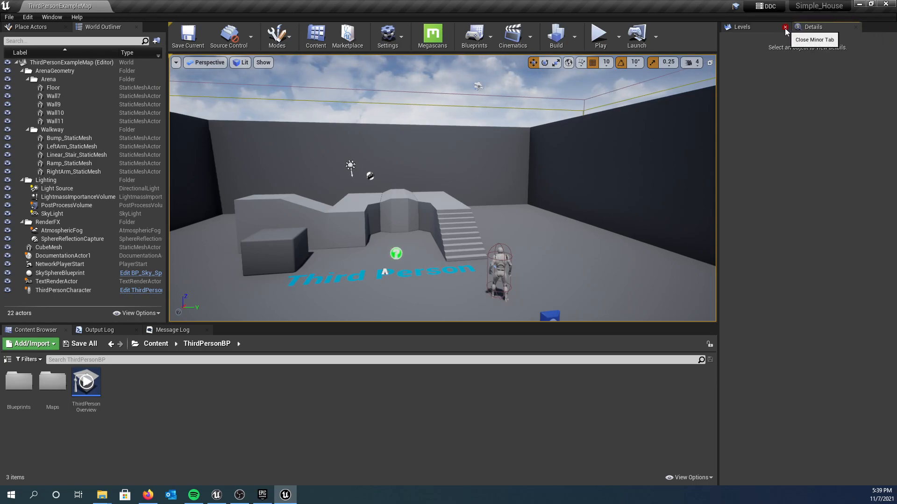
pyautogui.click(785, 27)
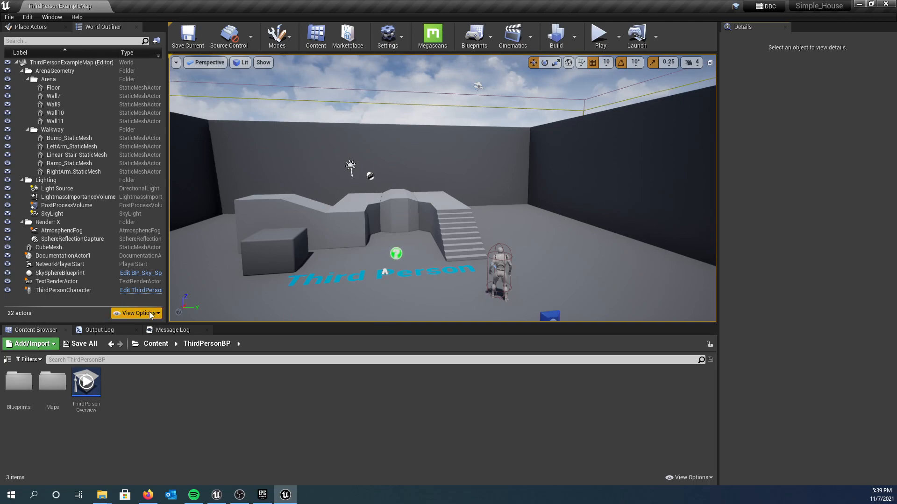
pyautogui.click(207, 330)
pyautogui.click(135, 330)
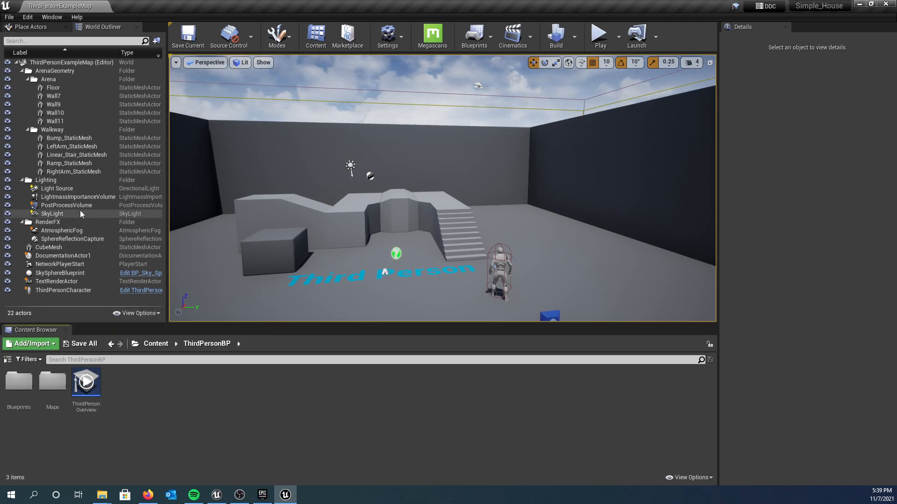
# Dock the World Outliner above Details and look over the list of available editor windows
pyautogui.click(54, 130)
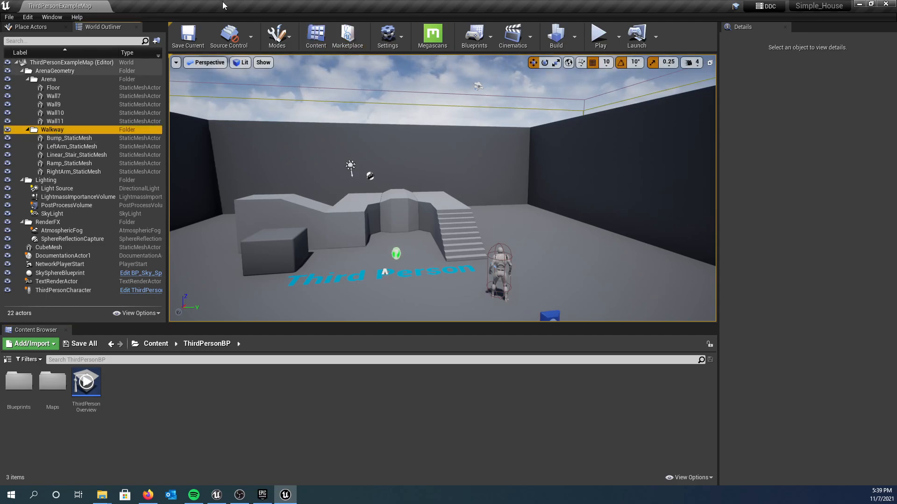
pyautogui.moveTo(93, 27); pyautogui.dragTo(764, 43)
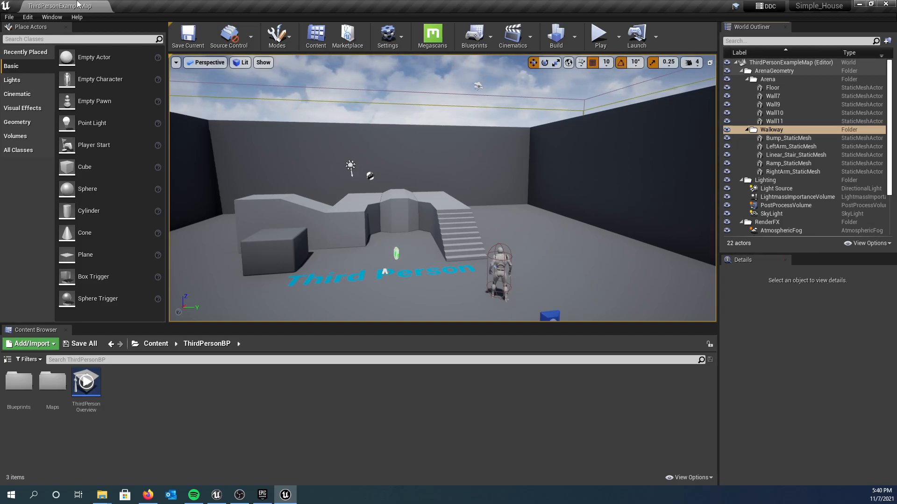
pyautogui.click(52, 18)
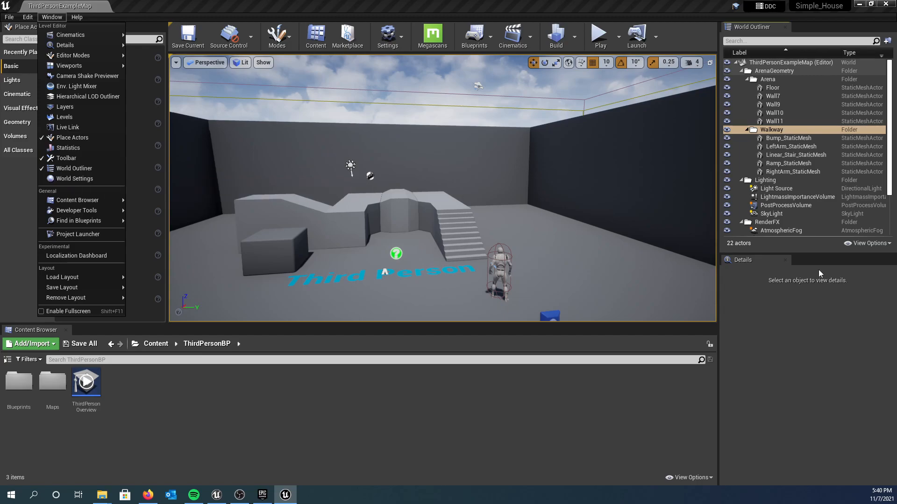
pyautogui.click(146, 7)
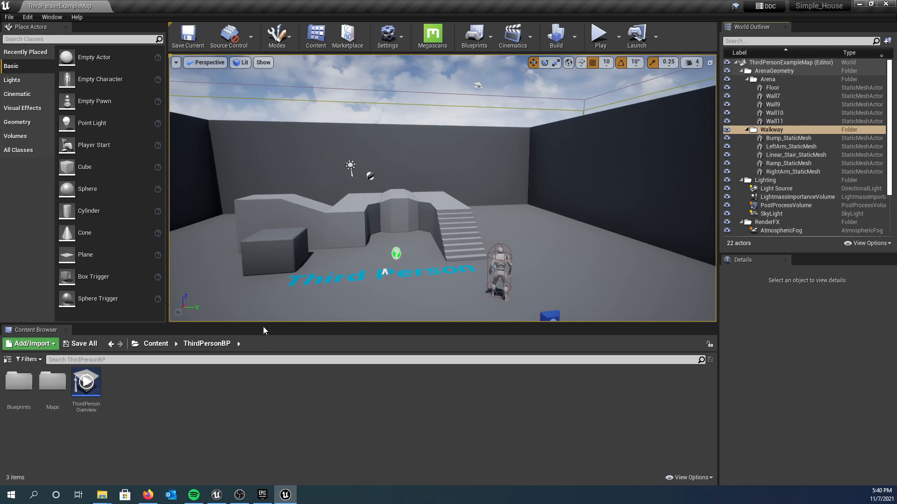
# Shrink the Content Browser to enlarge the viewport, and dock the World Outliner back alongside Place Actors
pyautogui.moveTo(262, 323); pyautogui.dragTo(293, 381)
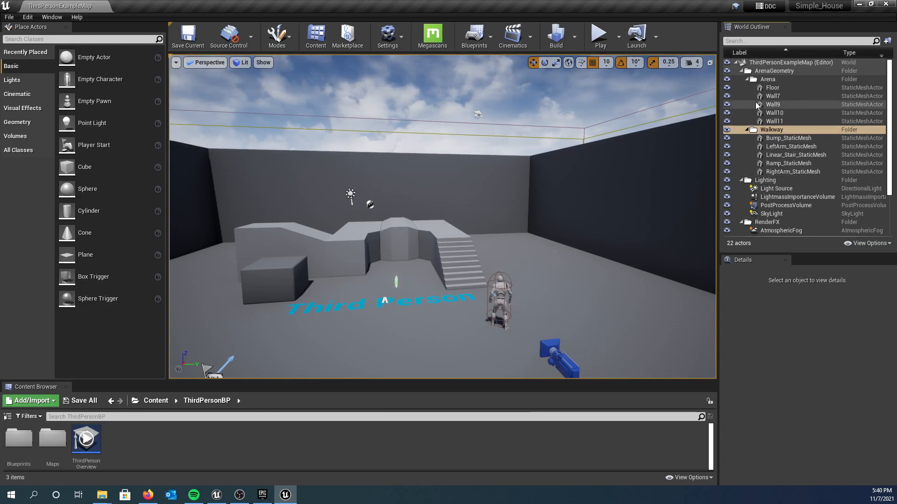
pyautogui.scroll(-3, 762, 114)
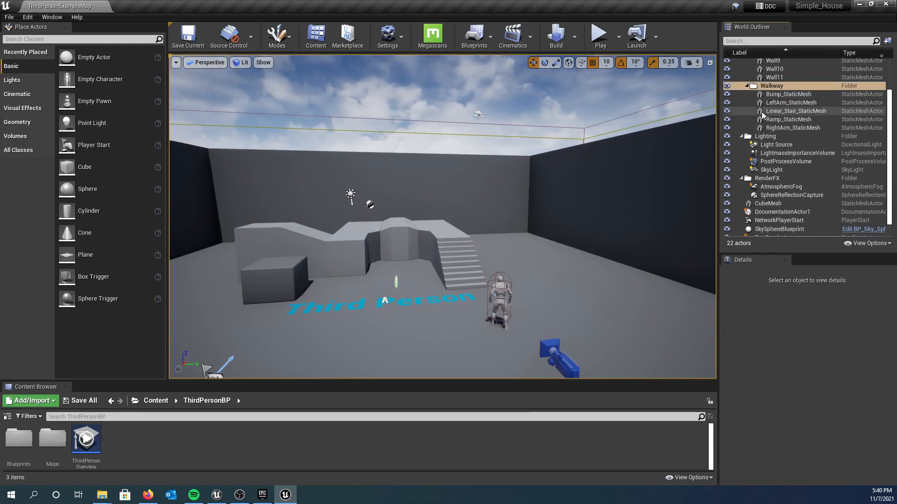
pyautogui.scroll(1, 761, 116)
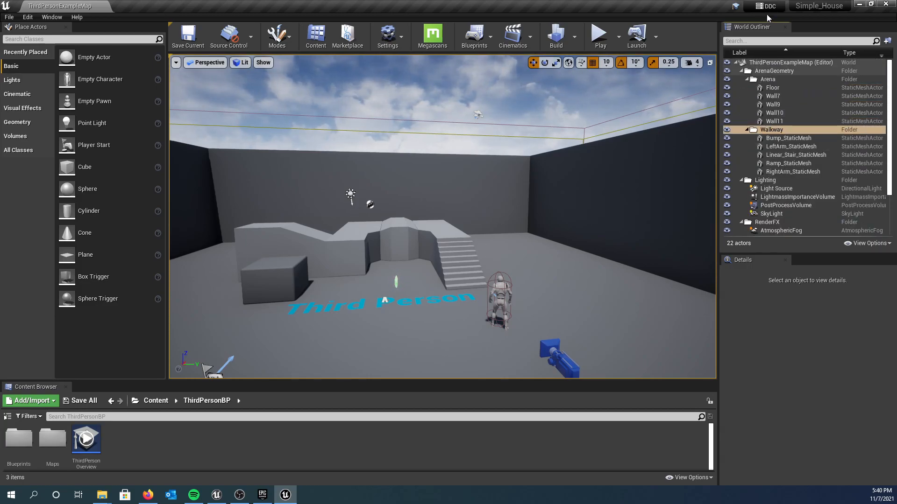
pyautogui.moveTo(749, 27); pyautogui.dragTo(85, 29)
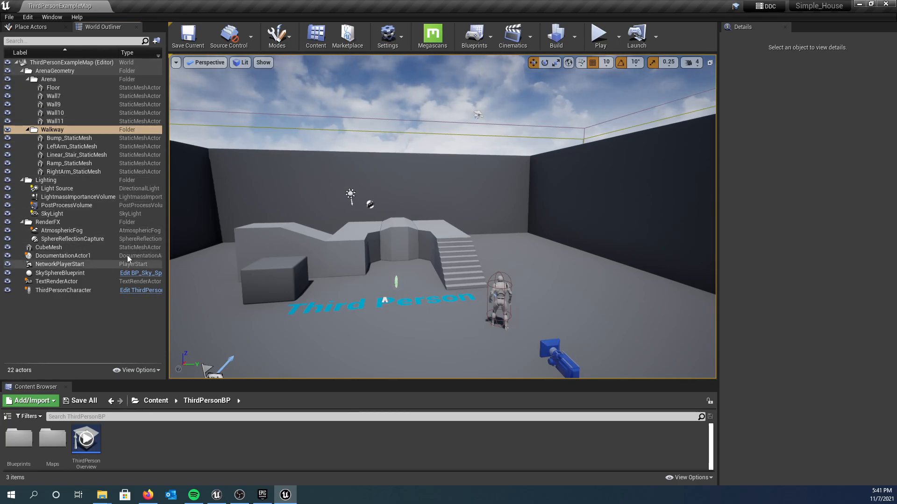
# Select the Floor actor in the World Outliner, focus the view on it and look around the arena
pyautogui.moveTo(404, 216); pyautogui.dragTo(379, 220, button='right')
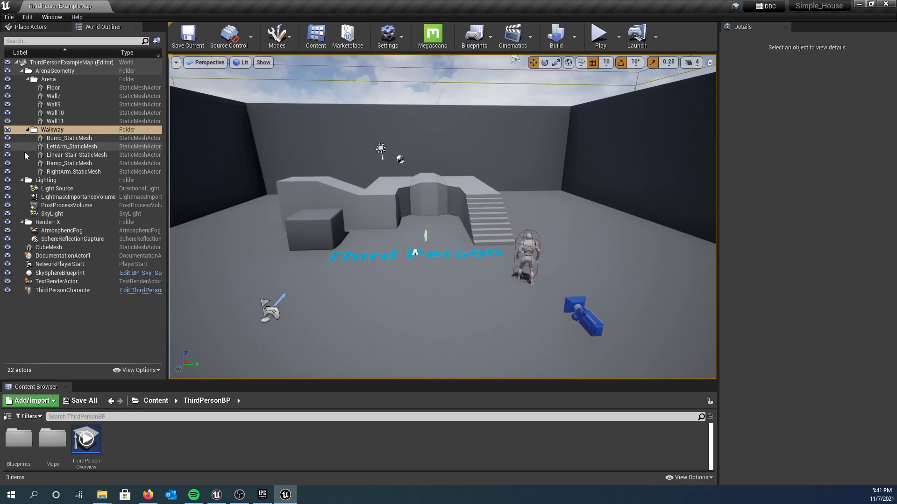
pyautogui.click(52, 129)
pyautogui.moveTo(351, 208); pyautogui.dragTo(471, 213, button='right')
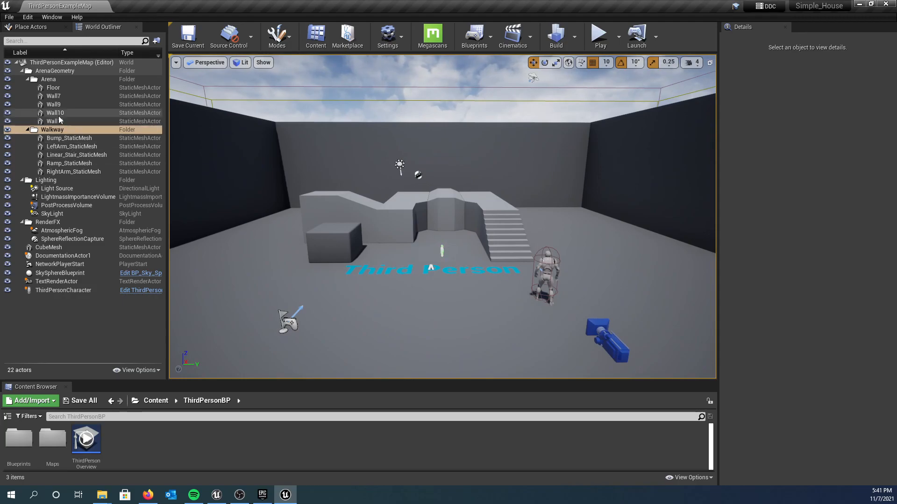
pyautogui.click(56, 89)
pyautogui.press('f')
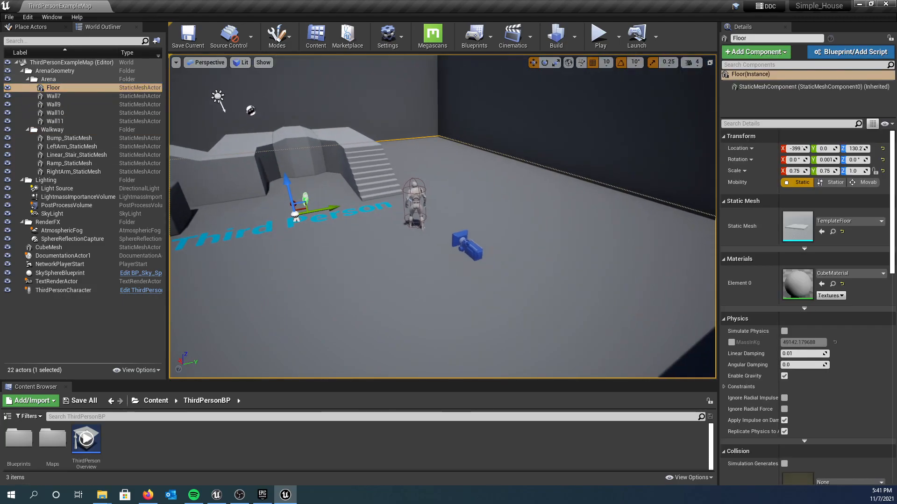
pyautogui.moveTo(498, 170); pyautogui.dragTo(498, 170, button='right')
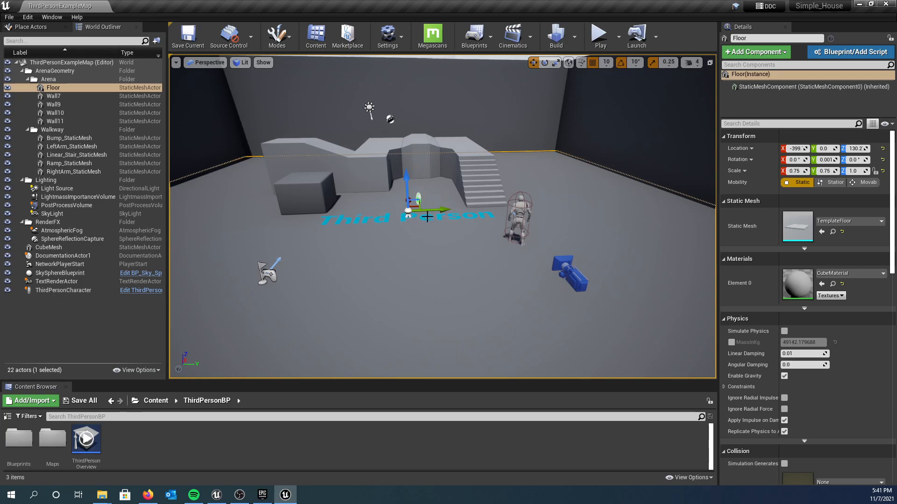
pyautogui.moveTo(389, 222); pyautogui.dragTo(336, 221, button='right')
pyautogui.moveTo(396, 215); pyautogui.dragTo(476, 237, button='right')
pyautogui.moveTo(433, 182); pyautogui.dragTo(433, 168, button='right')
# Select the cube, the walkway pieces and the stairs in the viewport to identify them in the World Outliner
pyautogui.click(334, 196)
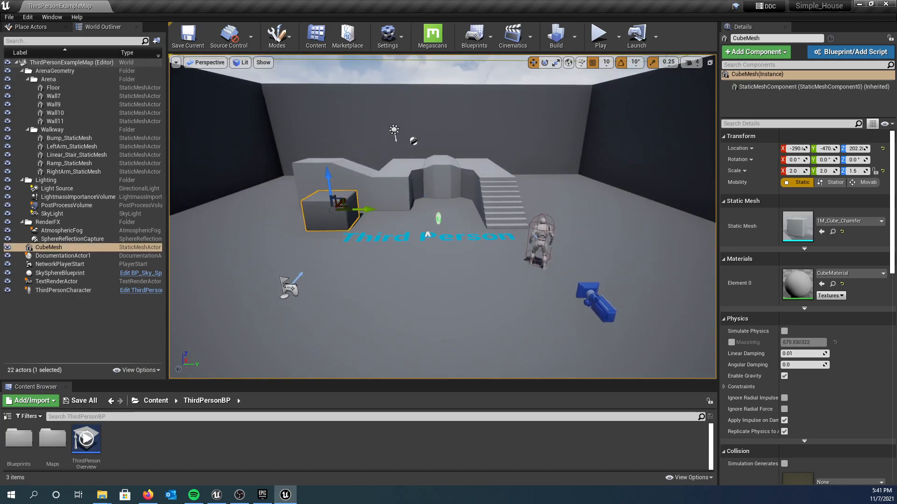
pyautogui.click(361, 186)
pyautogui.click(404, 183)
pyautogui.click(449, 167)
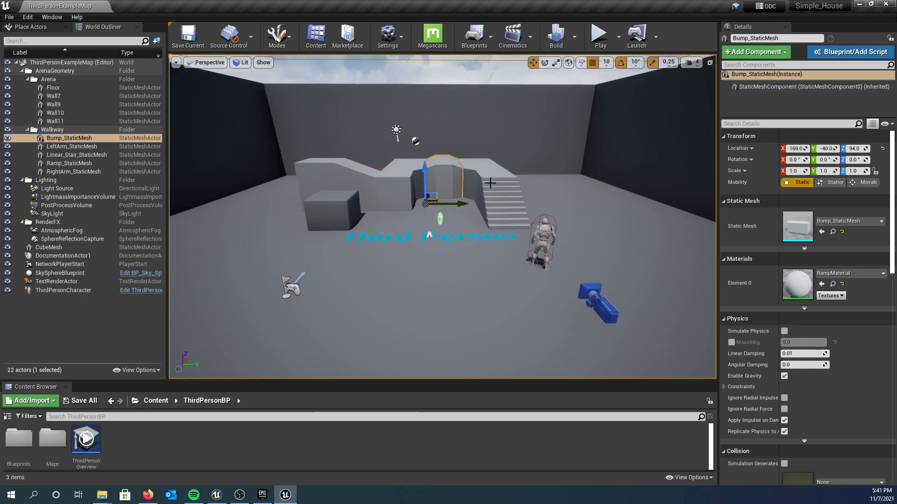
pyautogui.click(498, 186)
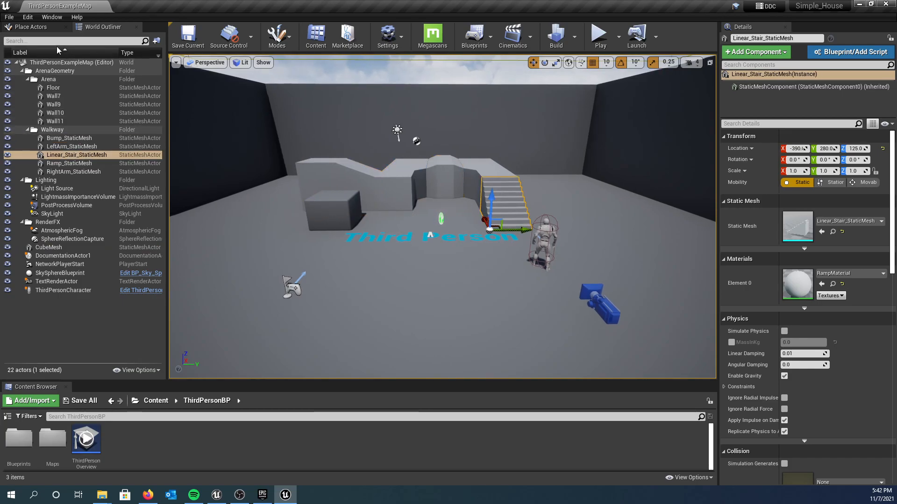
# Place a basic Point Light on the floor in front of the walkway and raise it to Z 320
pyautogui.click(45, 29)
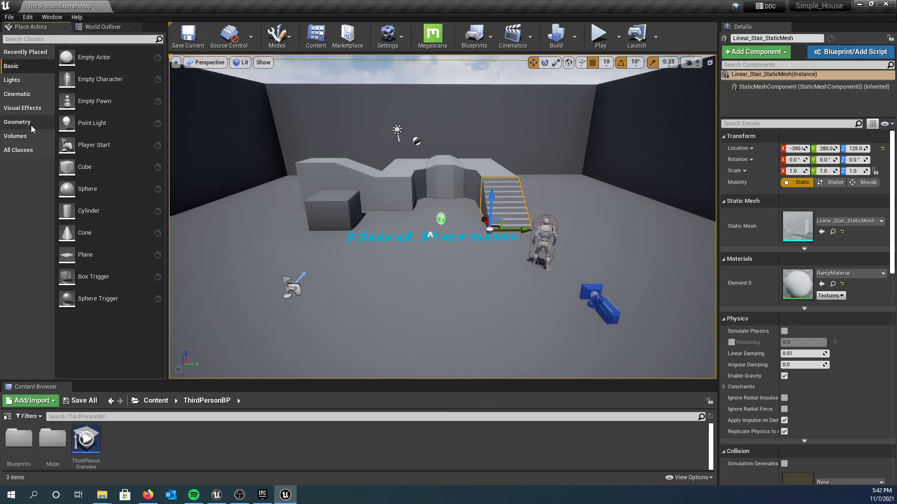
pyautogui.moveTo(93, 123); pyautogui.dragTo(402, 251)
pyautogui.moveTo(397, 217); pyautogui.dragTo(391, 182)
# Find the new point light in the World Outliner and delete it from the level
pyautogui.click(103, 27)
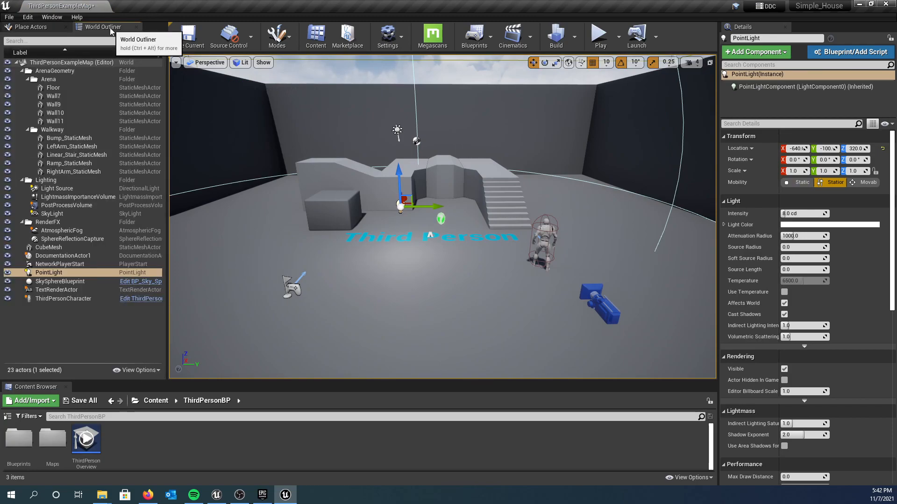
pyautogui.click(65, 273)
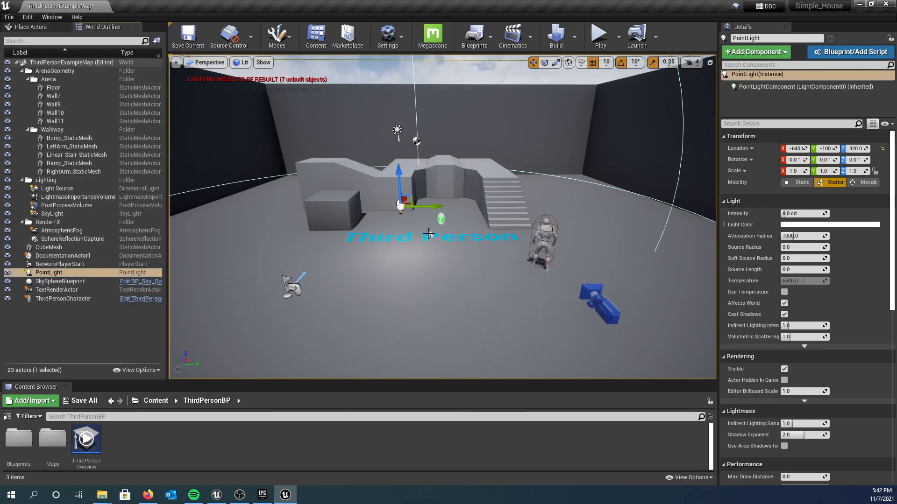
pyautogui.press('Delete')
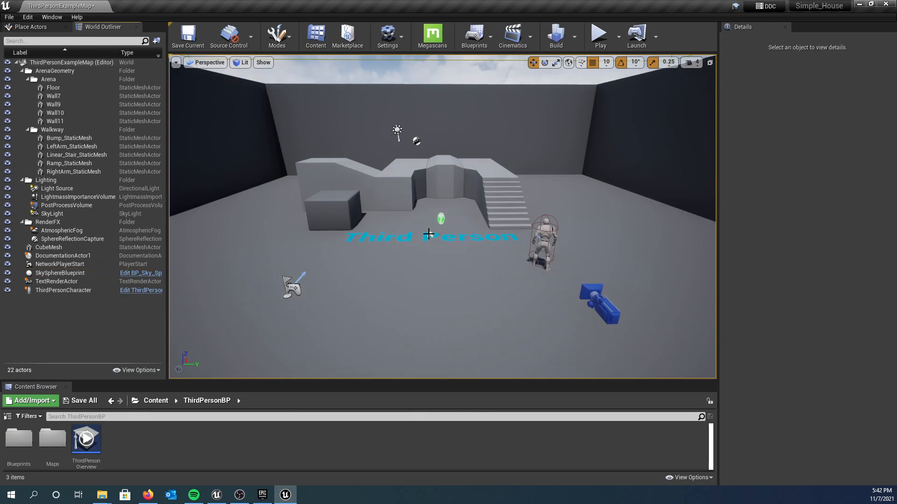
# Look around the arena and walkway from different angles by turning, panning and moving the viewport camera
pyautogui.moveTo(478, 216); pyautogui.dragTo(420, 147, button='right')
pyautogui.scroll(-4, 463, 198)
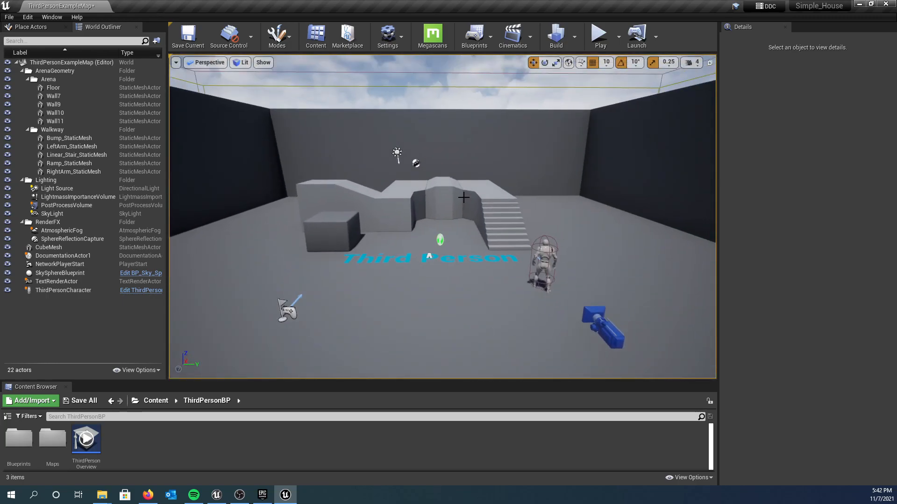
pyautogui.moveTo(453, 188); pyautogui.dragTo(713, 214, button='right')
pyautogui.moveTo(442, 216); pyautogui.dragTo(377, 216, button='right')
pyautogui.moveTo(376, 217); pyautogui.dragTo(404, 212)
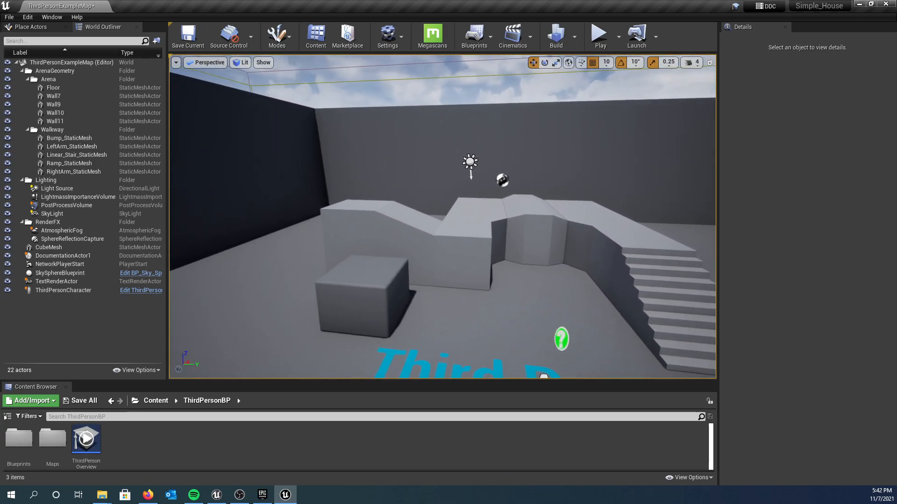
pyautogui.moveTo(405, 211); pyautogui.dragTo(433, 132, button='middle')
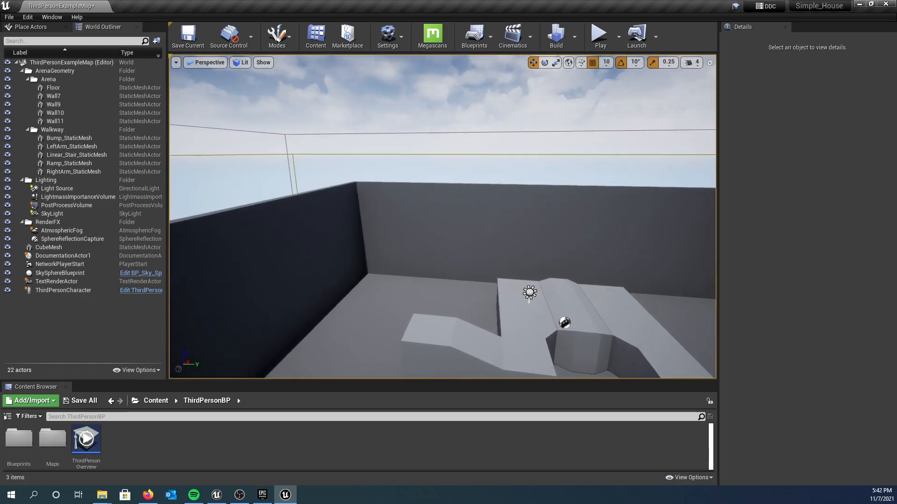
pyautogui.moveTo(433, 132); pyautogui.dragTo(596, 234, button='right')
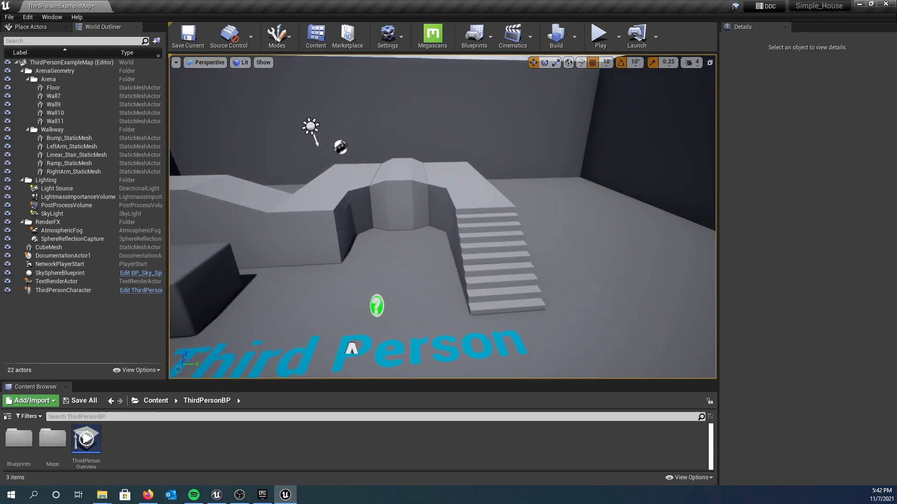
pyautogui.moveTo(445, 187); pyautogui.dragTo(403, 189, button='right')
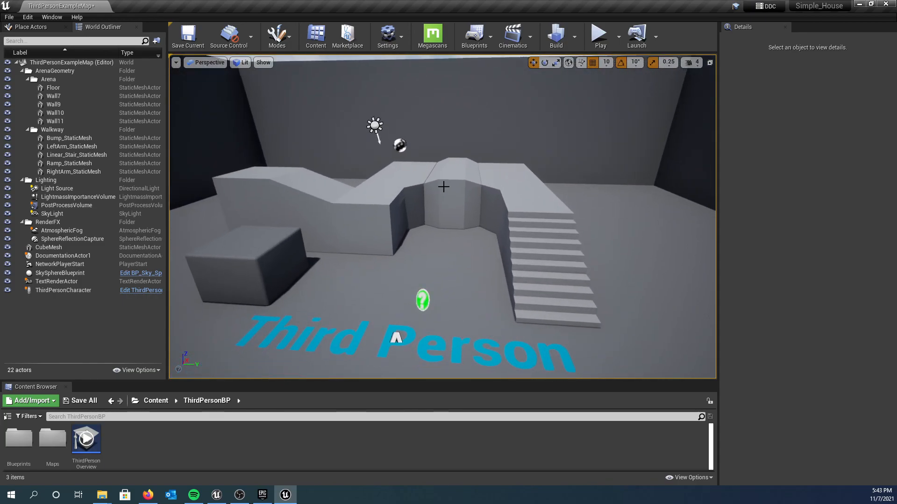
# Examine the walkway and stairs at closer and farther distances, ending with a sideways look across the arena
pyautogui.scroll(-10, 438, 190)
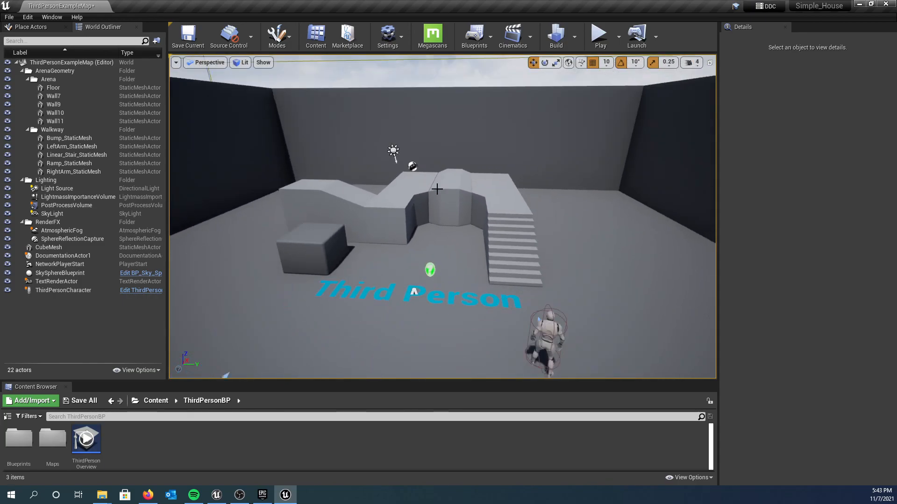
pyautogui.scroll(15, 436, 188)
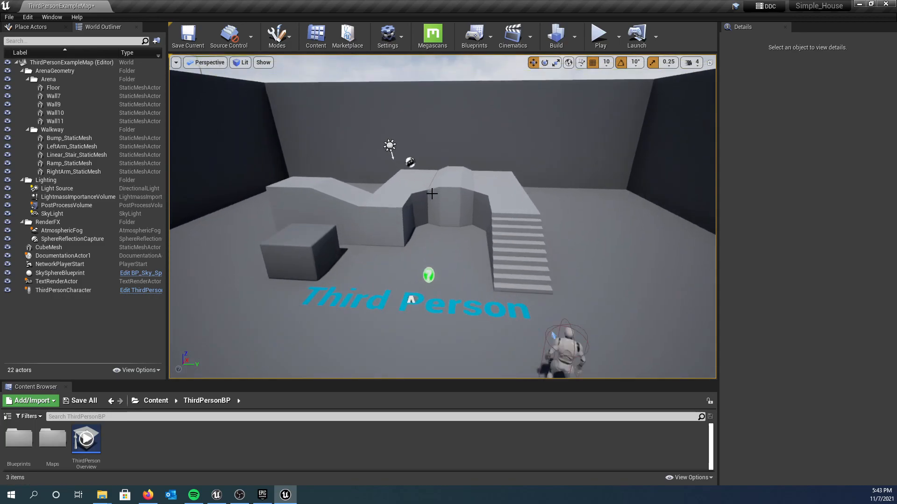
pyautogui.scroll(-10, 430, 194)
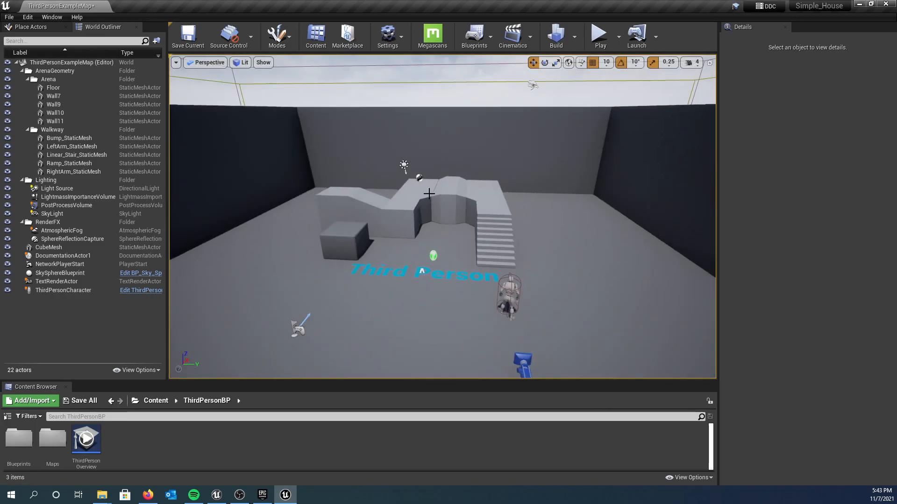
pyautogui.scroll(4, 423, 191)
pyautogui.scroll(-5, 421, 192)
pyautogui.scroll(4, 418, 196)
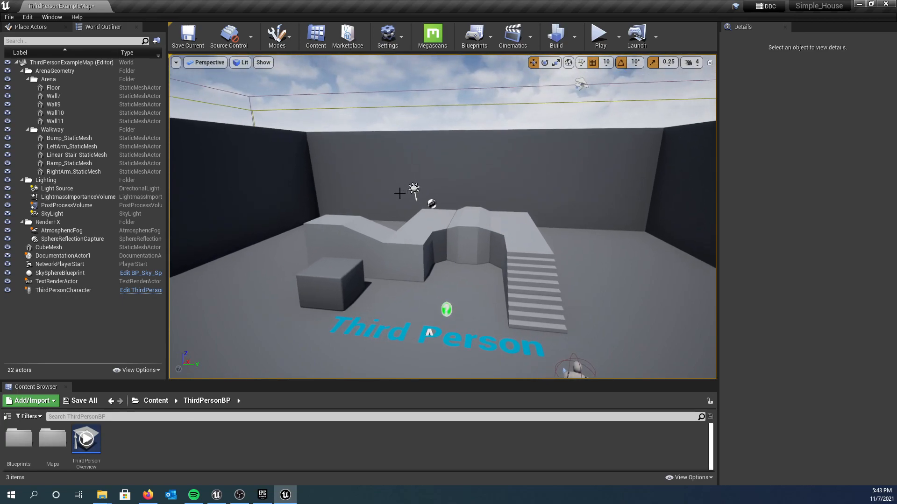
pyautogui.moveTo(387, 191); pyautogui.dragTo(453, 189, button='right')
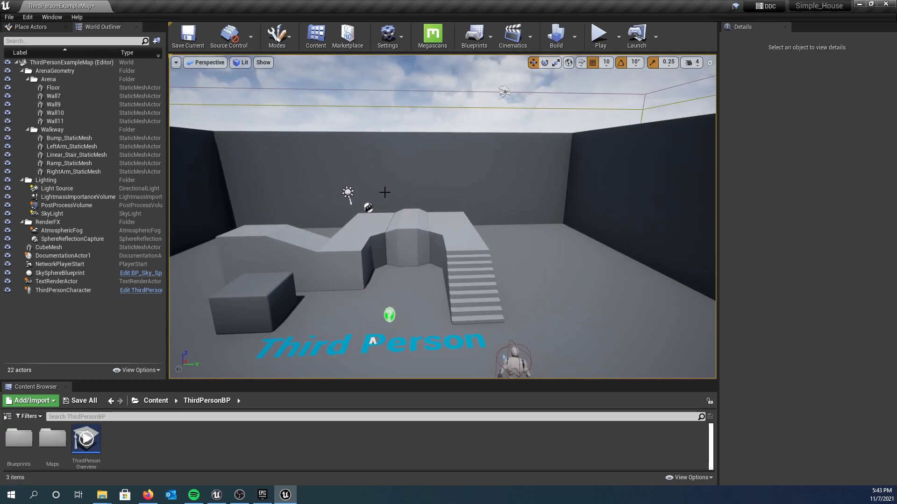
# Fly the viewport camera forward, backward, sideways, down and up to examine the walkway and the arena from different distances
pyautogui.moveTo(383, 190); pyautogui.dragTo(407, 176, button='right')
pyautogui.press('w')
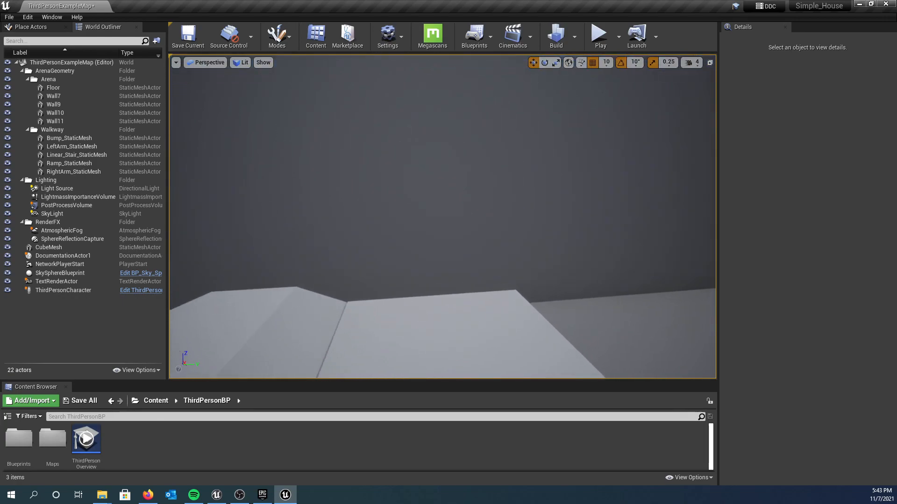
pyautogui.press('w')
pyautogui.press('s')
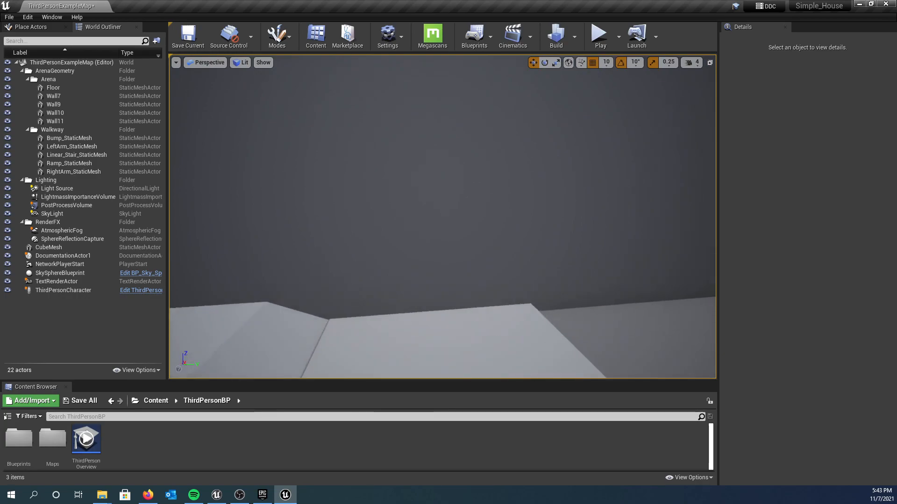
pyautogui.press('a')
pyautogui.press('d')
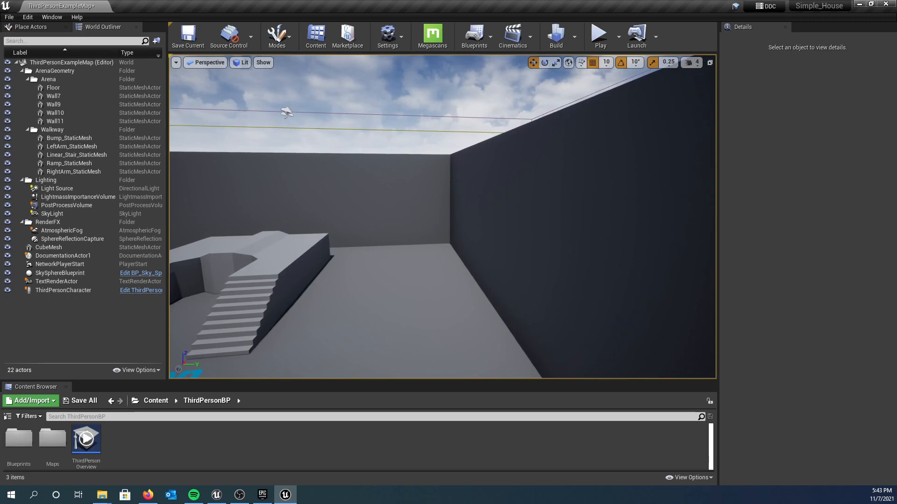
pyautogui.press('a')
pyautogui.press('d')
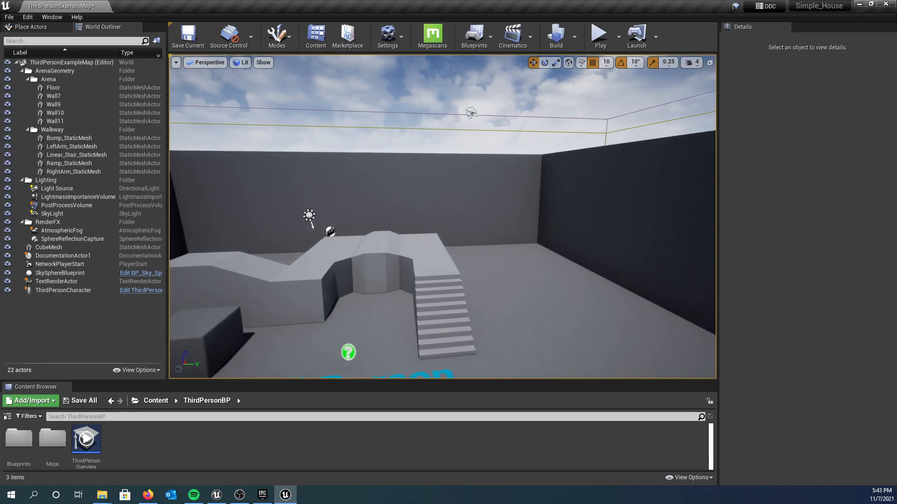
pyautogui.press('a')
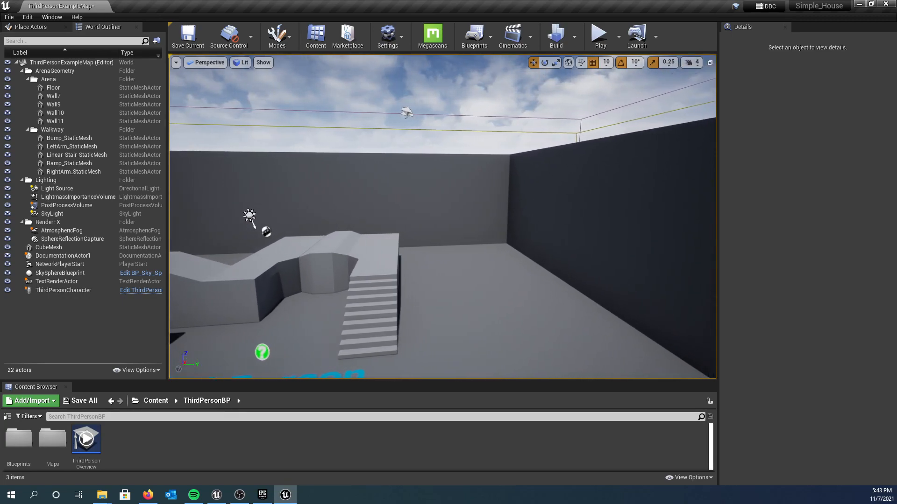
pyautogui.press('s')
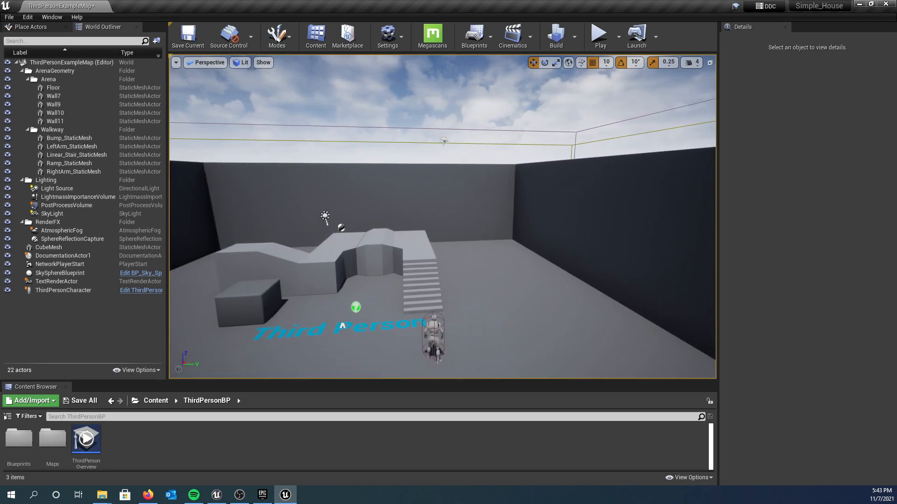
pyautogui.press('q')
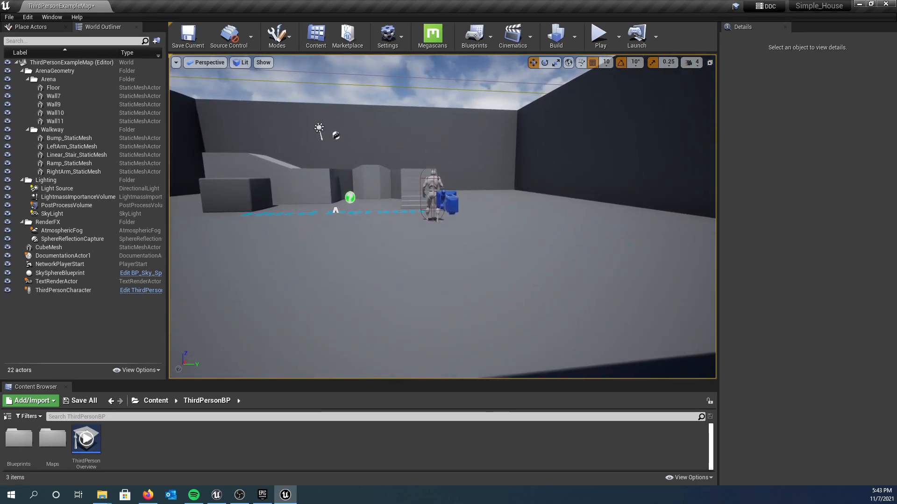
pyautogui.press('e')
pyautogui.press('s')
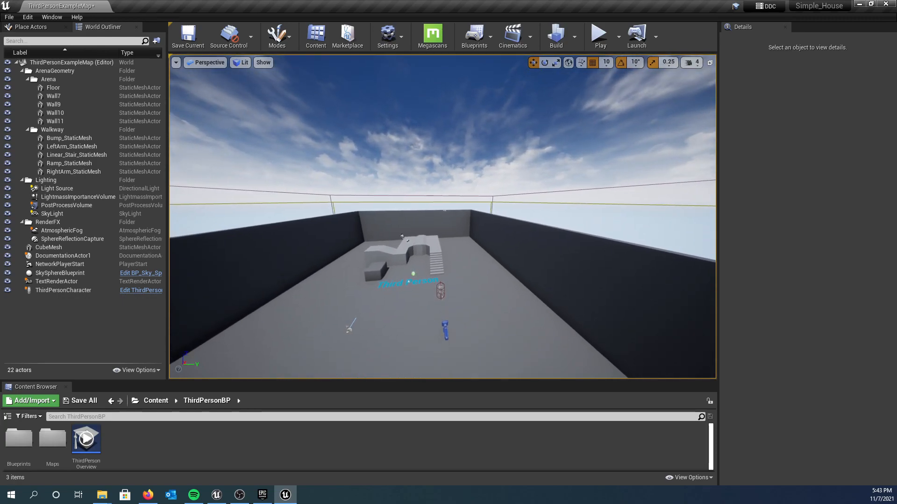
pyautogui.press('w')
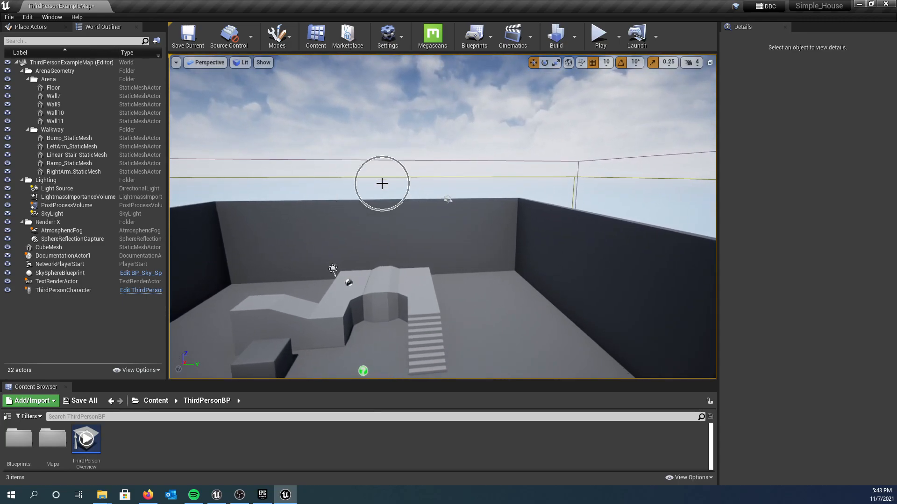
# Fly around the arena while turning the camera to view its corners, walls and sky, ending at the ThirdPersonCharacter
pyautogui.moveTo(381, 182); pyautogui.dragTo(382, 242, button='right')
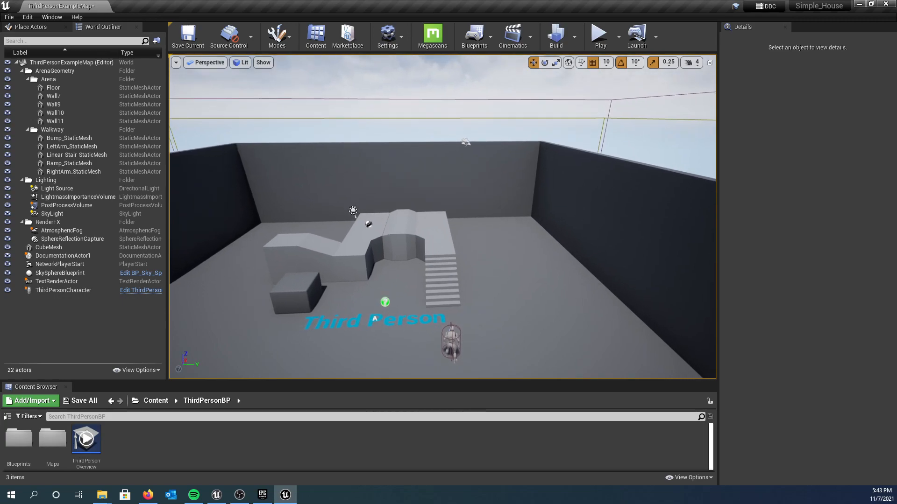
pyautogui.press('w')
pyautogui.moveTo(381, 243); pyautogui.dragTo(700, 177, button='right')
pyautogui.press('w')
pyautogui.press('w')
pyautogui.press('w')
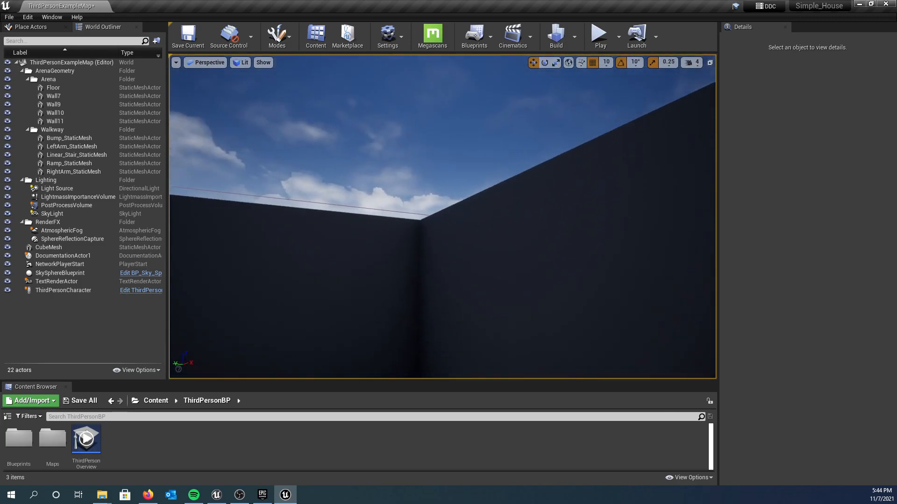
pyautogui.press('w')
pyautogui.moveTo(442, 216); pyautogui.dragTo(675, 217, button='right')
pyautogui.moveTo(442, 217); pyautogui.dragTo(209, 216, button='right')
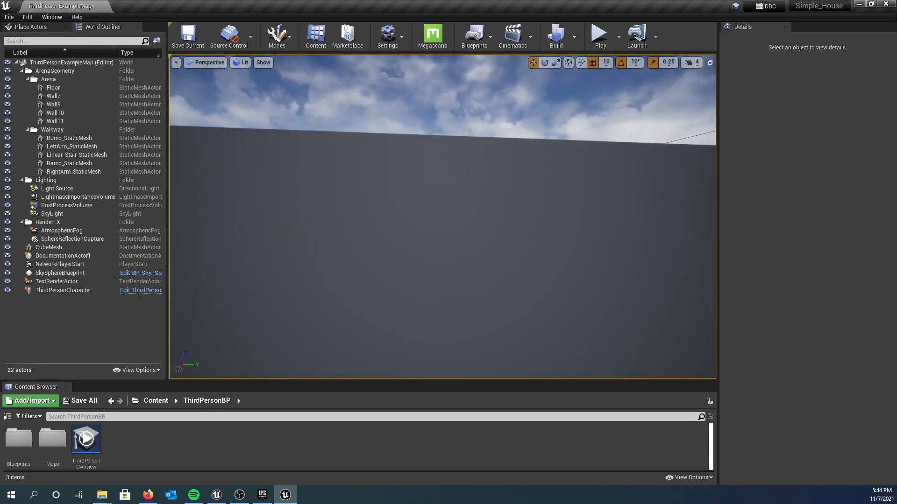
pyautogui.moveTo(442, 217); pyautogui.dragTo(567, 225, button='right')
pyautogui.press('w')
pyautogui.press('w')
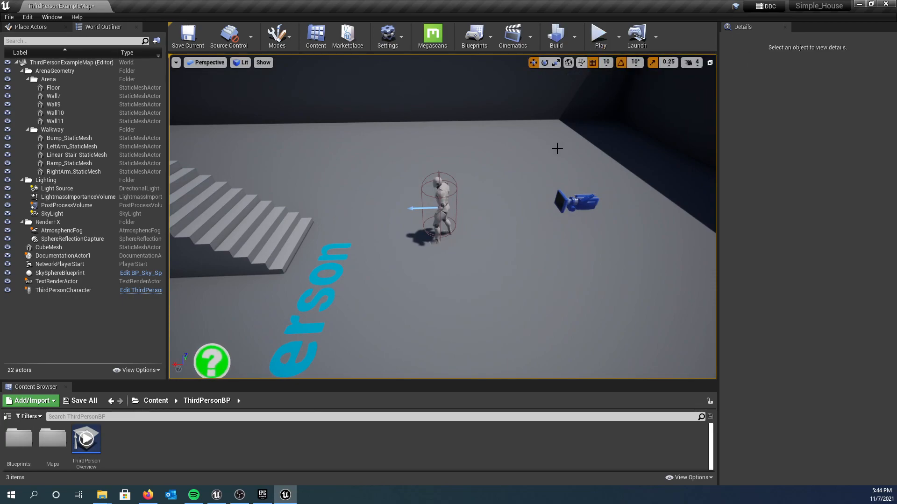
# Play-test the level in the viewport, running and jumping with the character over the stairs and walkway, and stop the session
pyautogui.hotkey('alt', 'p')
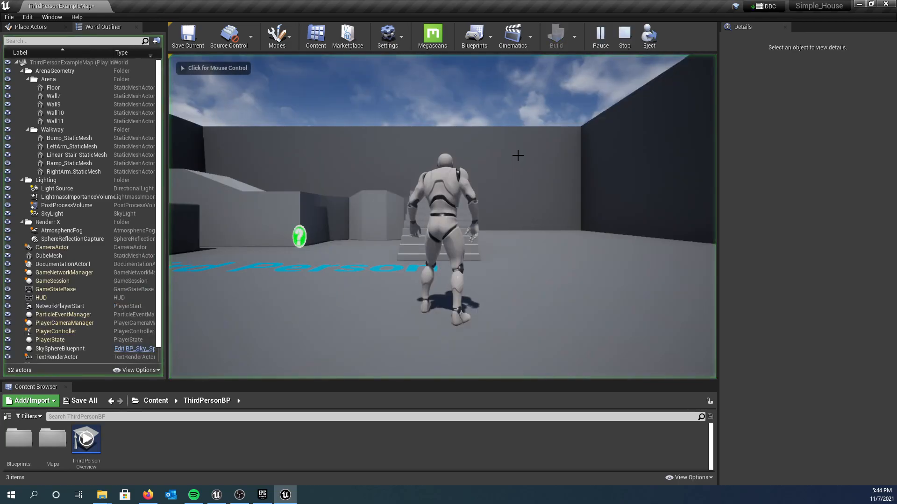
pyautogui.click(488, 169)
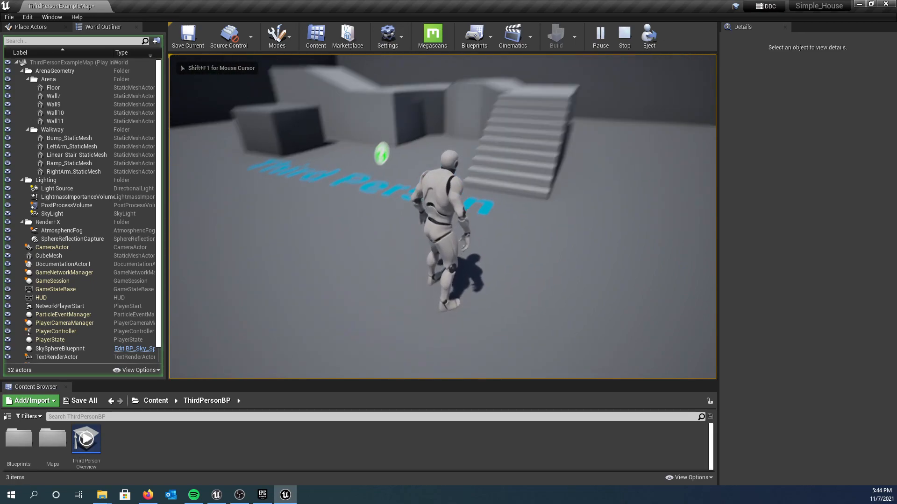
pyautogui.press('w')
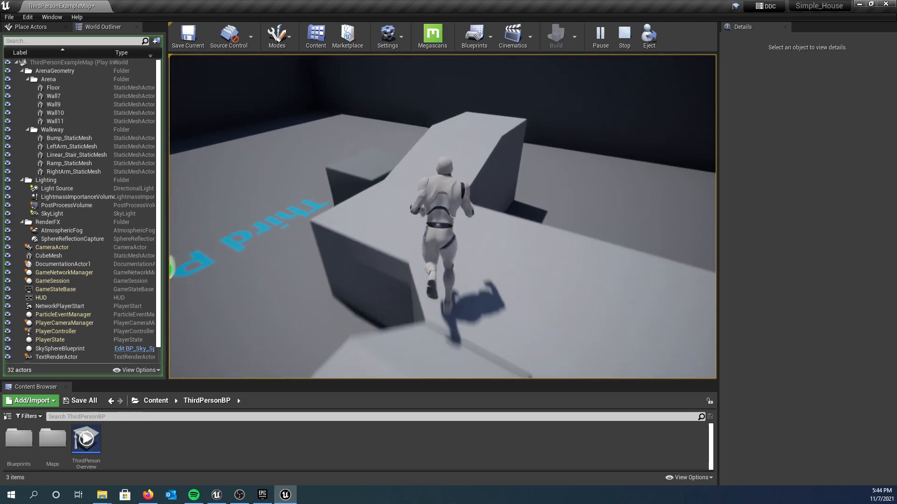
pyautogui.press('space')
pyautogui.press('space')
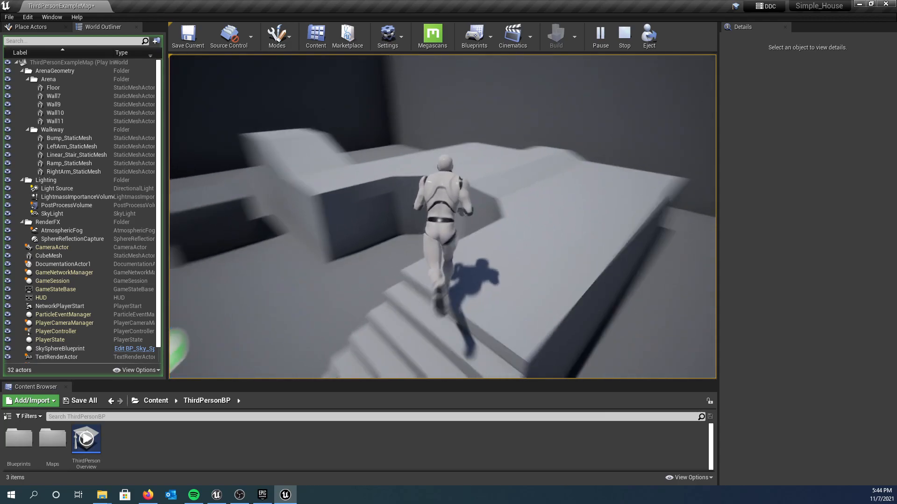
pyautogui.press('space')
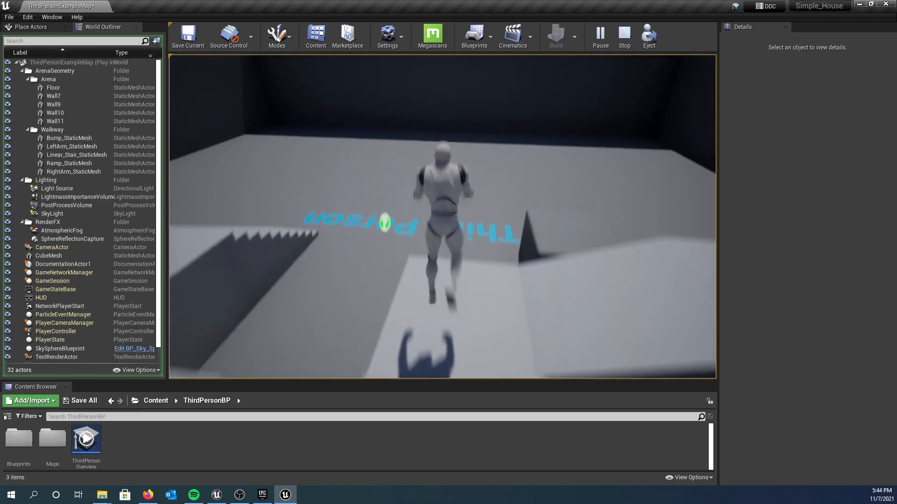
pyautogui.press('space')
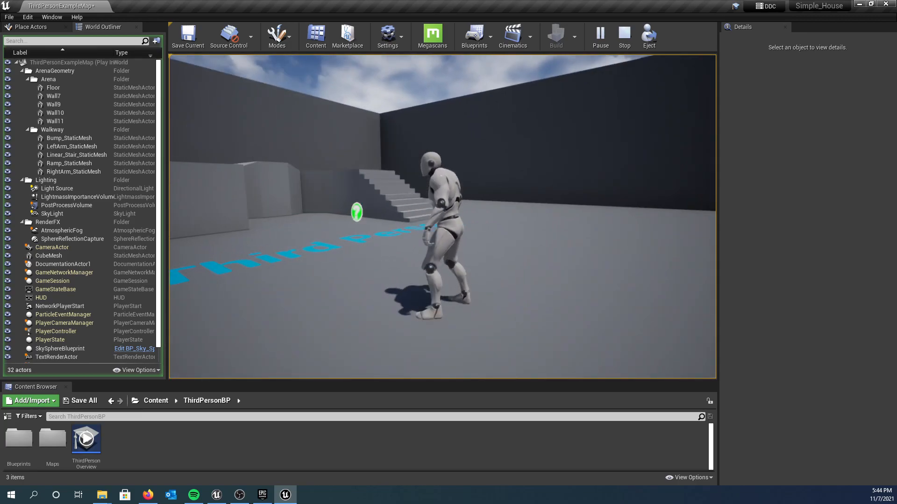
pyautogui.press('Escape')
# Start another play session and eject from the character to view it from behind with the free camera
pyautogui.moveTo(551, 206); pyautogui.dragTo(549, 212, button='right')
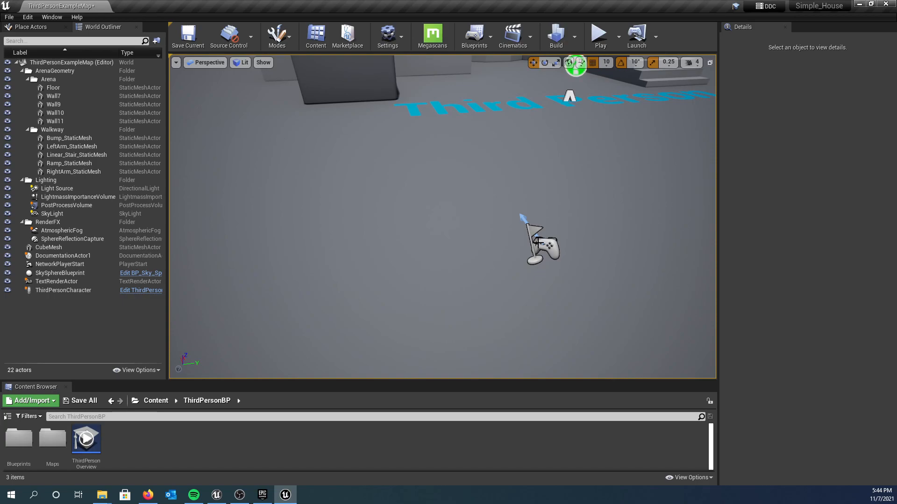
pyautogui.moveTo(456, 211); pyautogui.dragTo(522, 163, button='right')
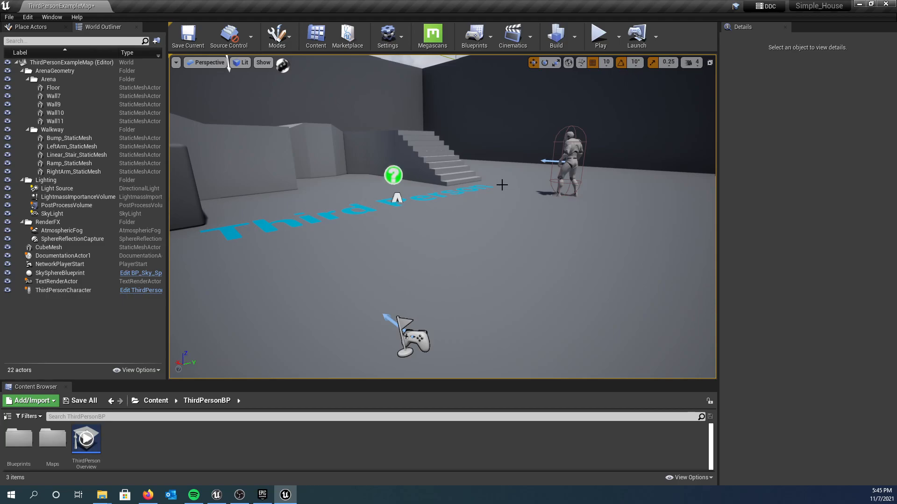
pyautogui.hotkey('alt', 'p')
pyautogui.click(472, 160)
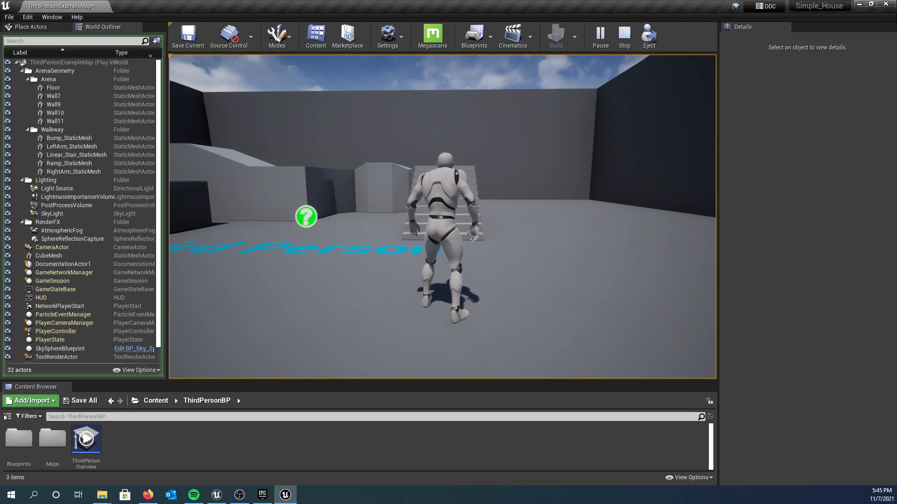
pyautogui.press('F8')
pyautogui.moveTo(570, 160); pyautogui.dragTo(622, 216, button='right')
pyautogui.press('d')
pyautogui.press('a')
pyautogui.press('a')
pyautogui.press('w')
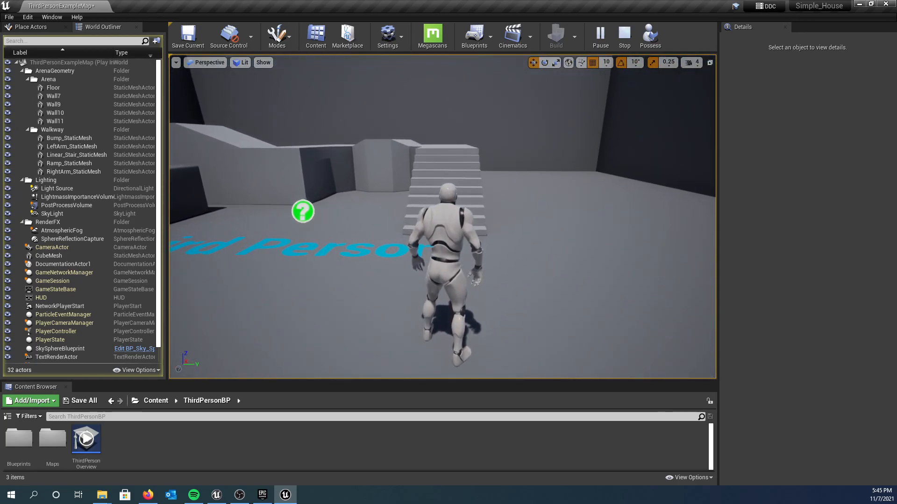
pyautogui.press('w')
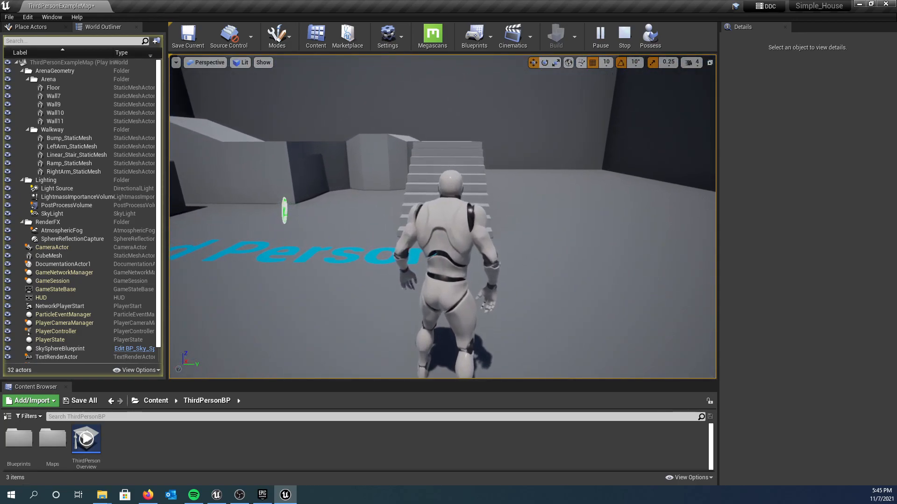
# Possess the character again, look around with it and end the play session
pyautogui.press('F8')
pyautogui.click(568, 159)
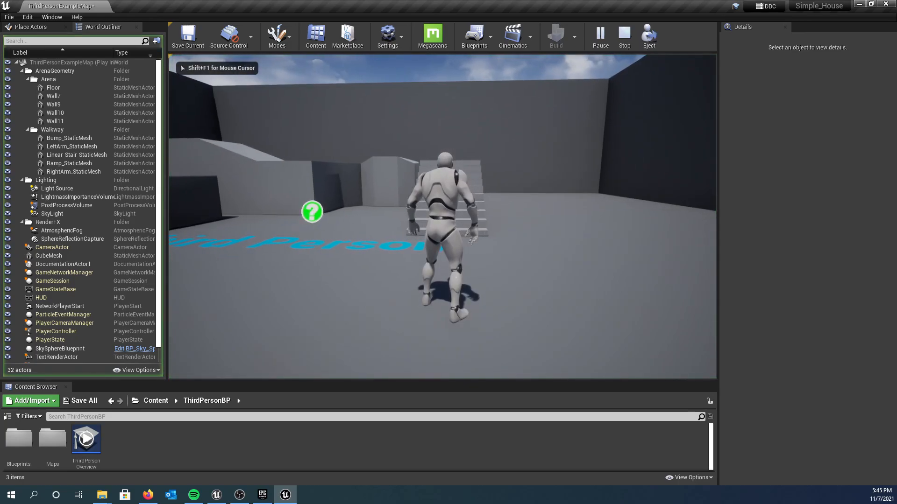
pyautogui.press('w')
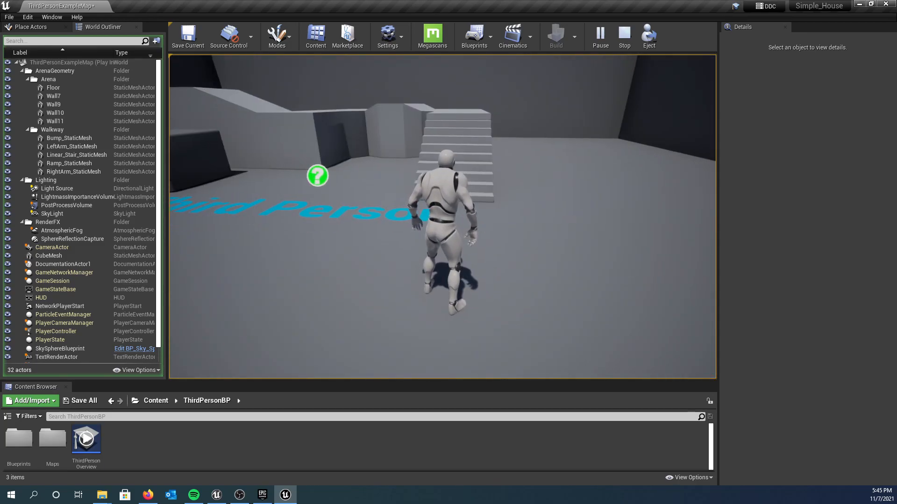
pyautogui.press('Escape')
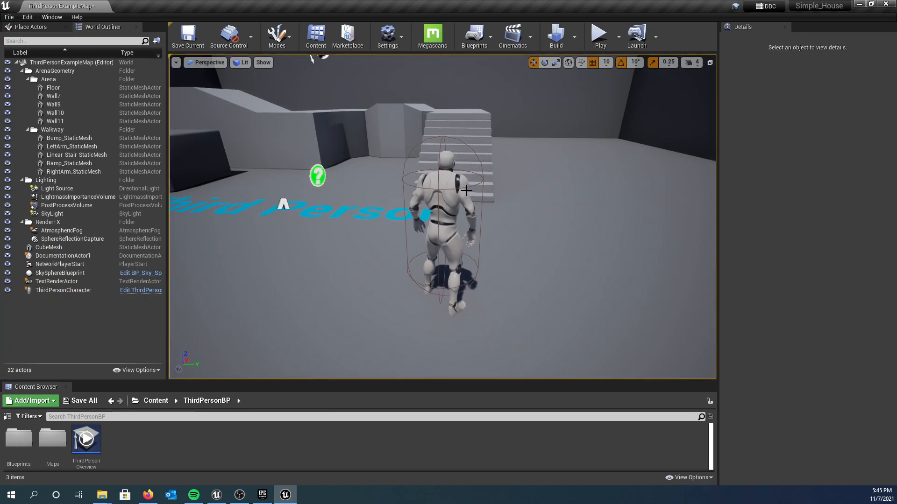
# Play the level once more, eject from the character and stop the simulation
pyautogui.hotkey('alt', 'p')
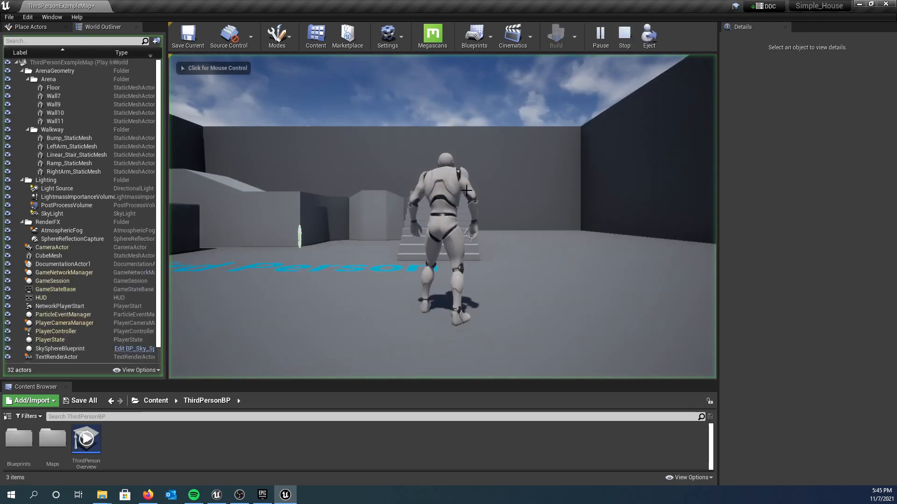
pyautogui.press('F8')
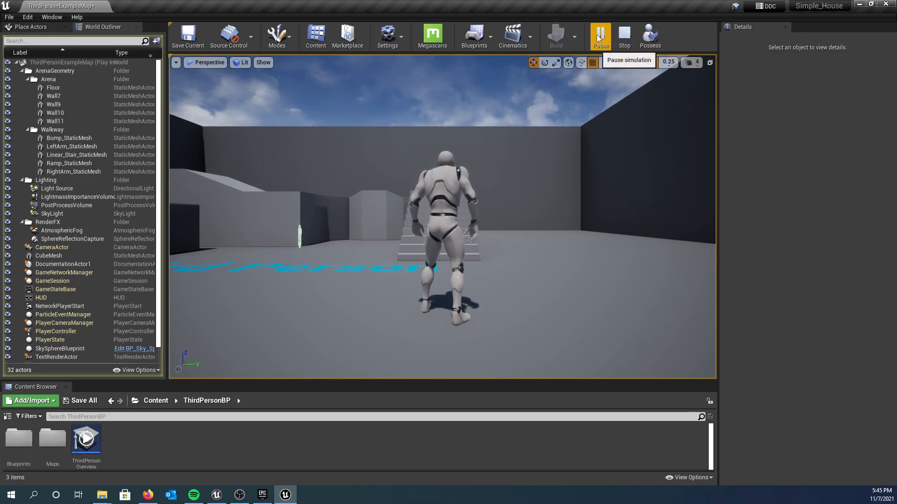
pyautogui.click(623, 37)
# Select the NetworkPlayerStart actor, focus the view on it and look around its spot in the arena
pyautogui.moveTo(442, 217); pyautogui.dragTo(285, 249, button='right')
pyautogui.click(391, 158)
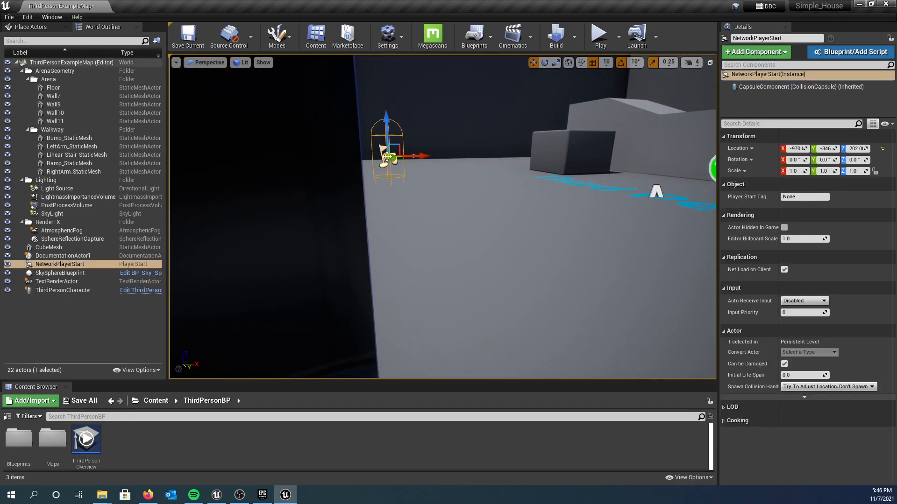
pyautogui.moveTo(447, 173); pyautogui.dragTo(412, 165, button='right')
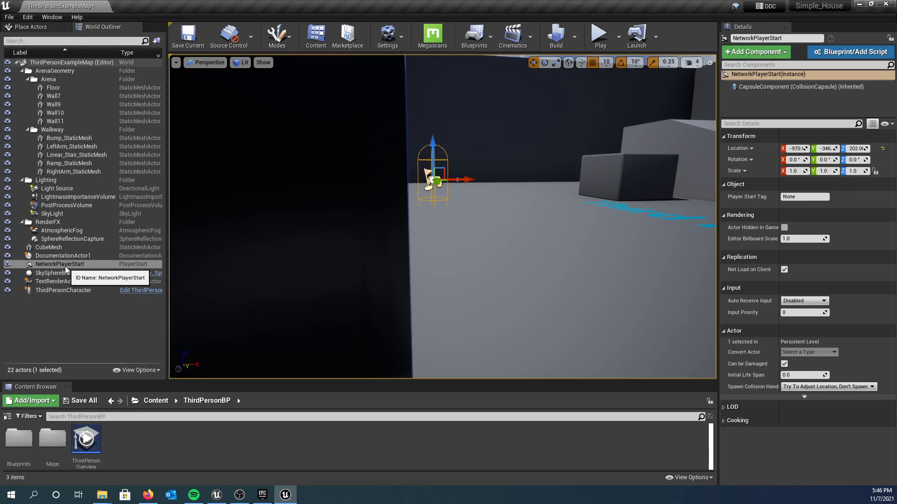
pyautogui.press('f')
pyautogui.moveTo(255, 218); pyautogui.dragTo(508, 218, button='right')
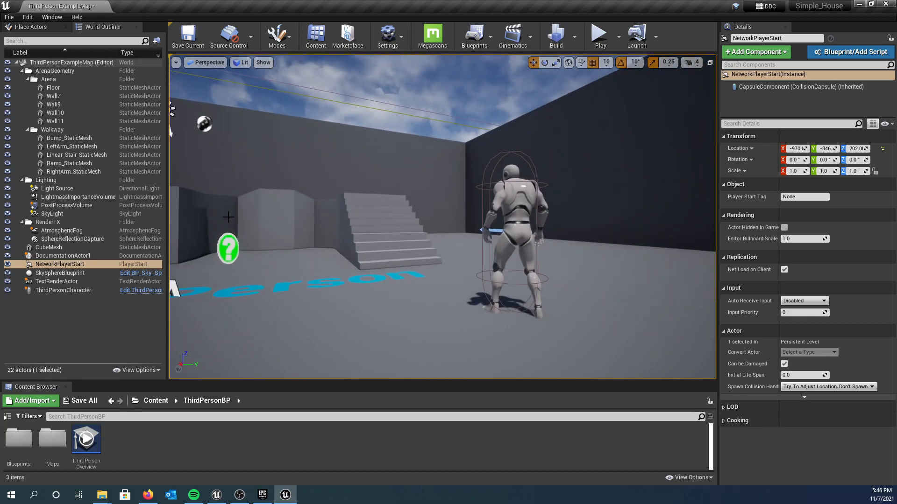
# Focus the view on the Light Source directional light and lower it to Z 510 above the arena
pyautogui.click(55, 189)
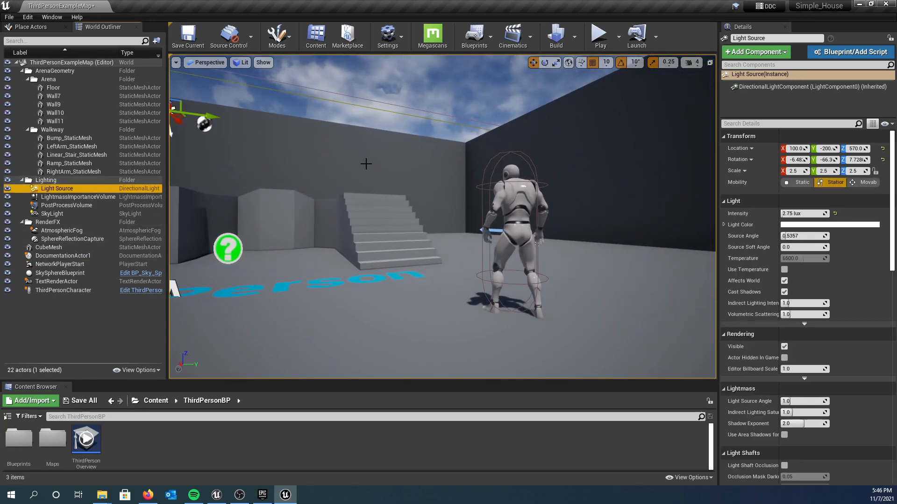
pyautogui.press('f')
pyautogui.moveTo(370, 172); pyautogui.dragTo(413, 215, button='right')
pyautogui.moveTo(396, 179); pyautogui.dragTo(530, 160, button='right')
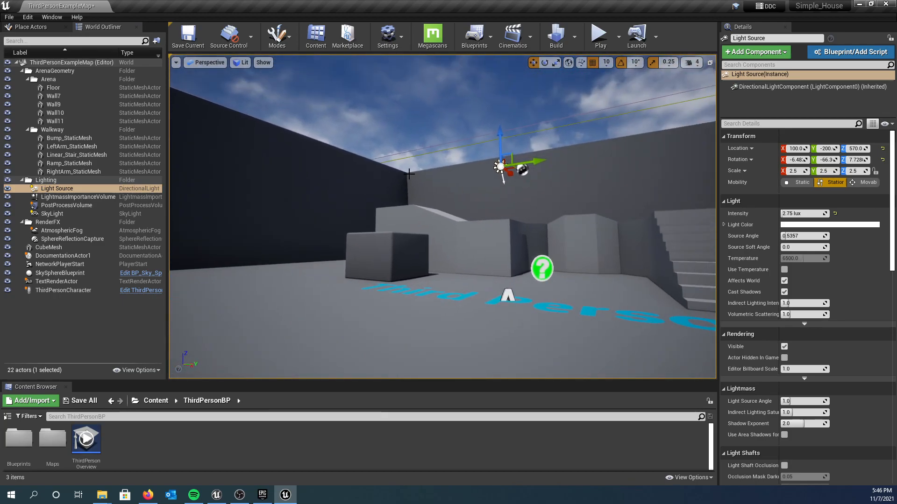
pyautogui.moveTo(507, 154); pyautogui.dragTo(487, 164)
pyautogui.moveTo(488, 163); pyautogui.dragTo(556, 161, button='right')
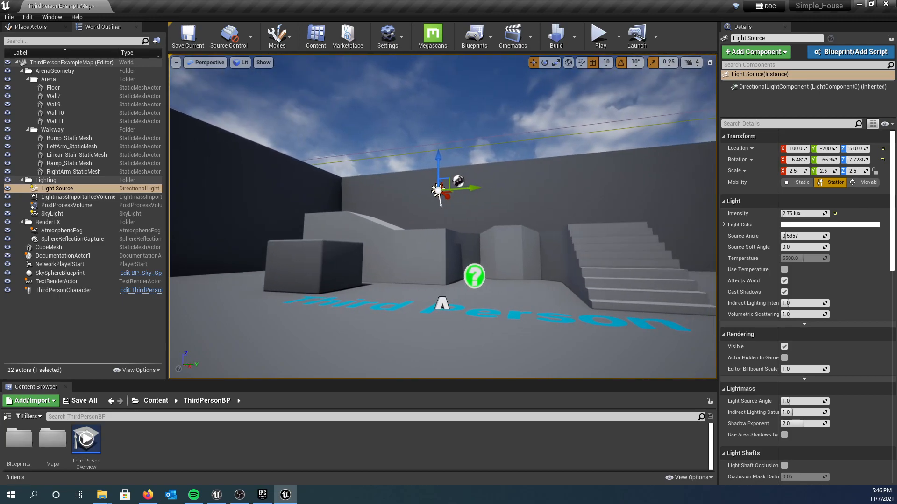
# Move the Light Source directional light to Y -120 and Z 500 above the arena
pyautogui.moveTo(478, 189); pyautogui.dragTo(495, 188)
pyautogui.moveTo(454, 159)
pyautogui.mouseDown()
pyautogui.moveTo(453, 150)
pyautogui.moveTo(454, 162)
pyautogui.mouseUp()
pyautogui.moveTo(497, 216); pyautogui.dragTo(591, 218, button='right')
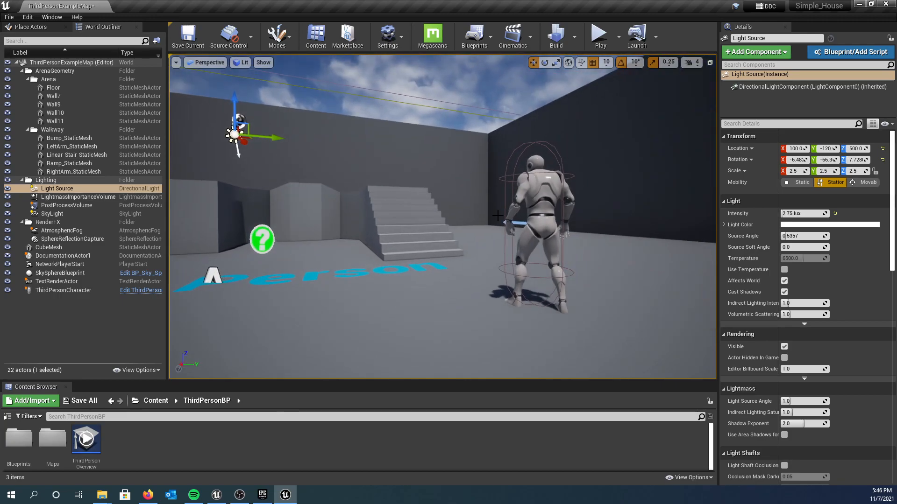
pyautogui.moveTo(495, 211); pyautogui.dragTo(450, 194, button='right')
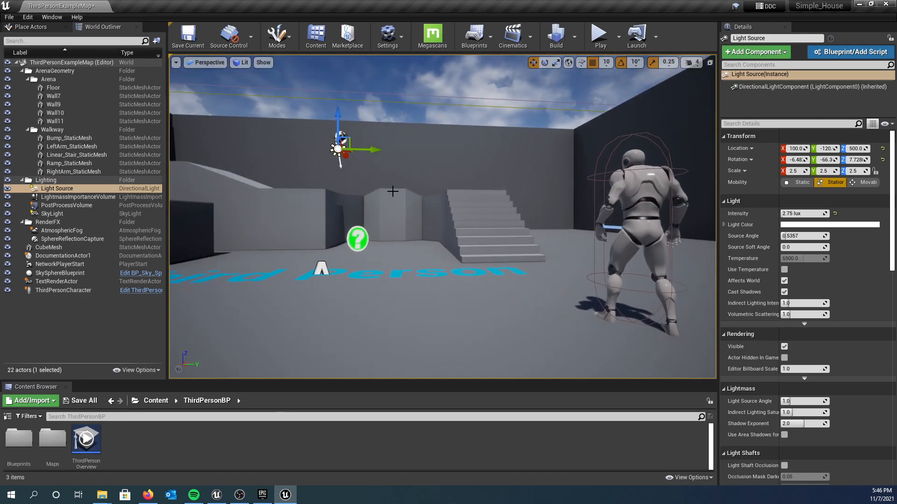
# Rotate the Light Source by 80° about its Z axis and look up at the sun in the sky
pyautogui.press('e')
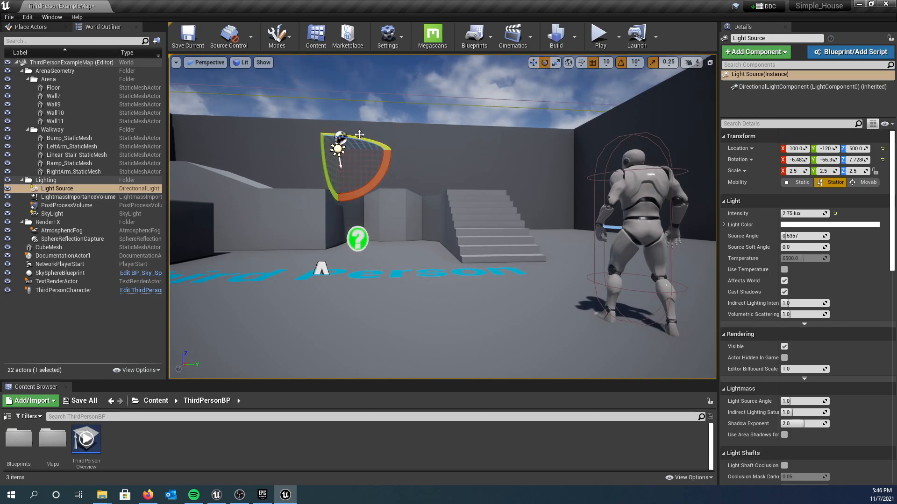
pyautogui.moveTo(359, 135); pyautogui.dragTo(429, 181)
pyautogui.moveTo(429, 181); pyautogui.dragTo(429, 123, button='right')
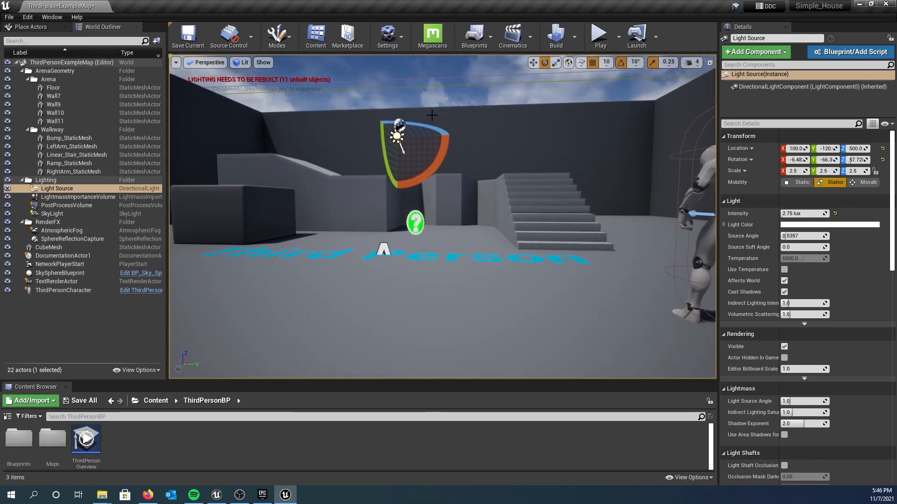
pyautogui.moveTo(430, 123); pyautogui.dragTo(481, 158)
pyautogui.moveTo(481, 158)
pyautogui.mouseDown(button='right')
pyautogui.moveTo(482, 149)
pyautogui.moveTo(483, 161)
pyautogui.mouseUp(button='right')
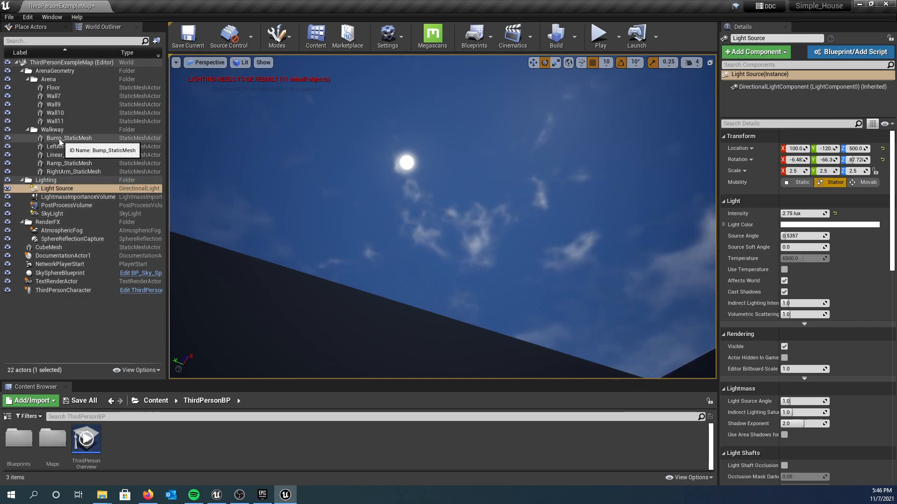
# Refresh the material of SkySphereBlueprint so the sun follows the light, and look over the relit arena
pyautogui.click(66, 275)
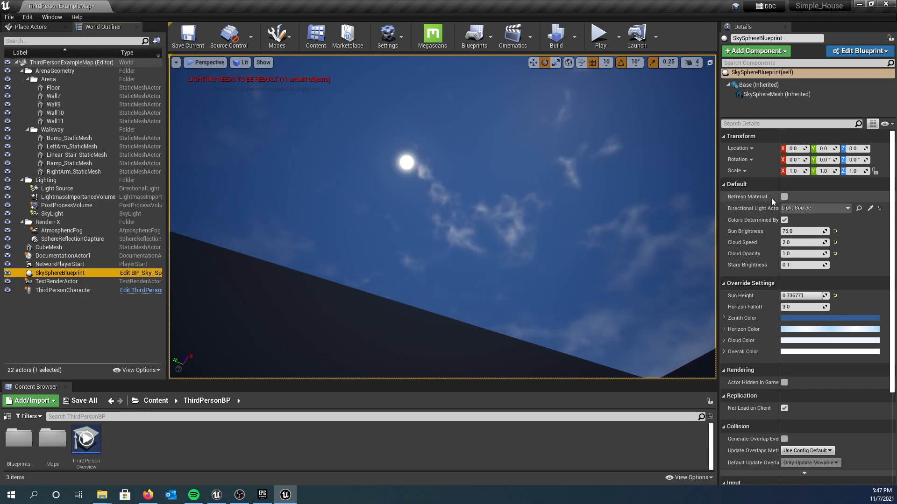
pyautogui.click(784, 196)
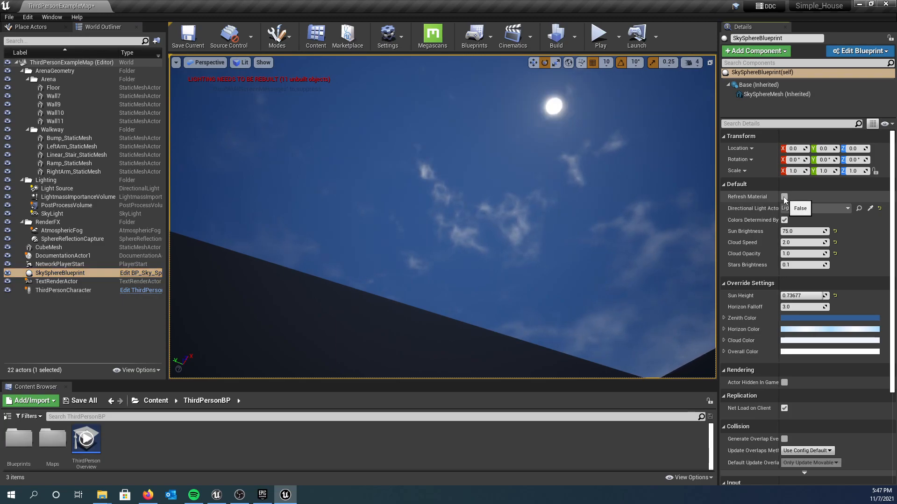
pyautogui.moveTo(390, 106); pyautogui.dragTo(501, 137, button='right')
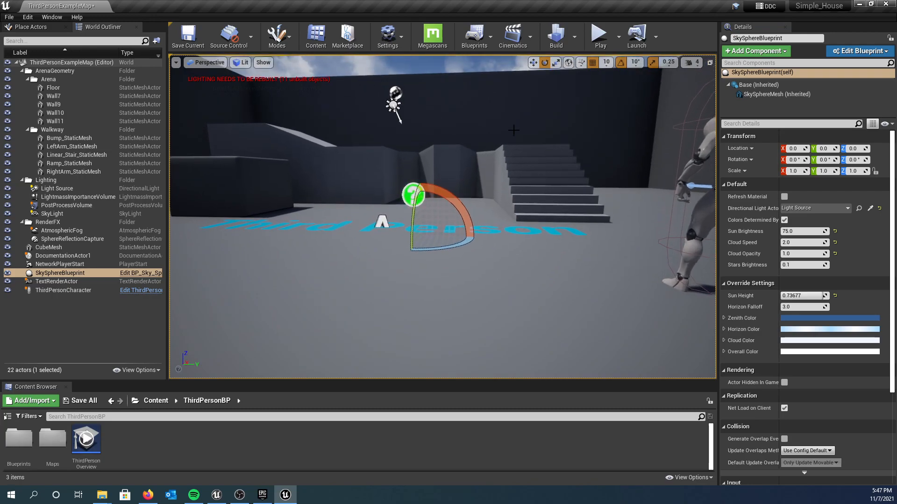
pyautogui.moveTo(589, 182); pyautogui.dragTo(532, 171, button='right')
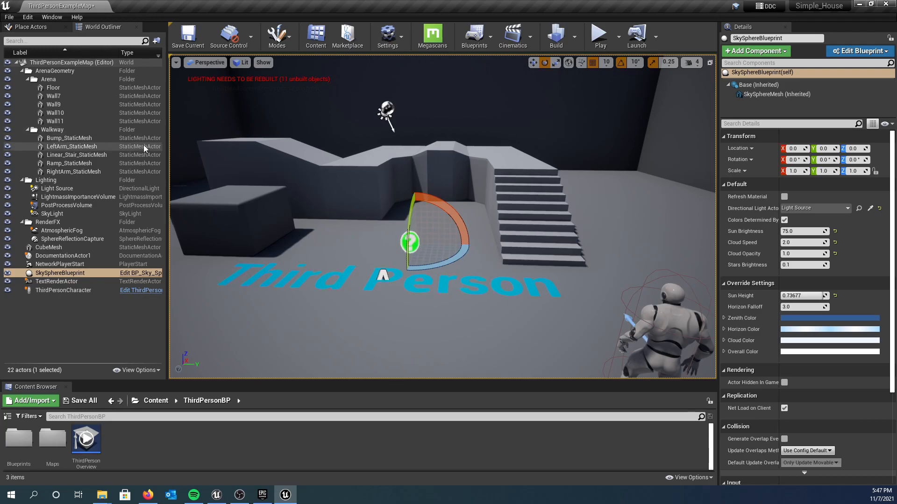
# Show the basic placeable actors, select the staircase mesh in the arena and return to the World Outliner
pyautogui.click(31, 27)
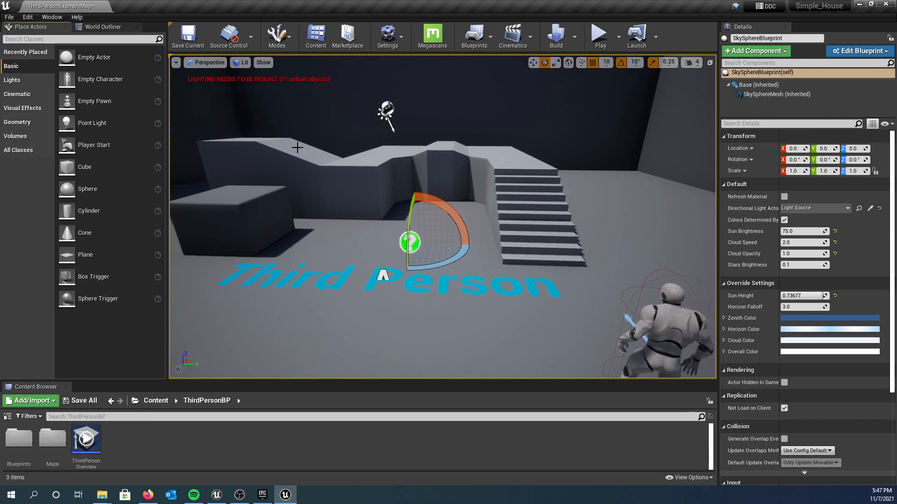
pyautogui.moveTo(333, 200); pyautogui.dragTo(272, 151, button='right')
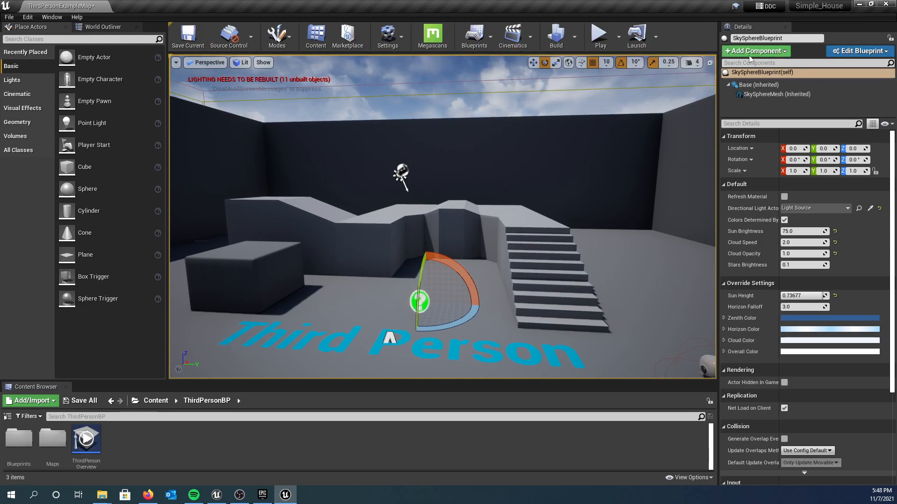
pyautogui.click(537, 258)
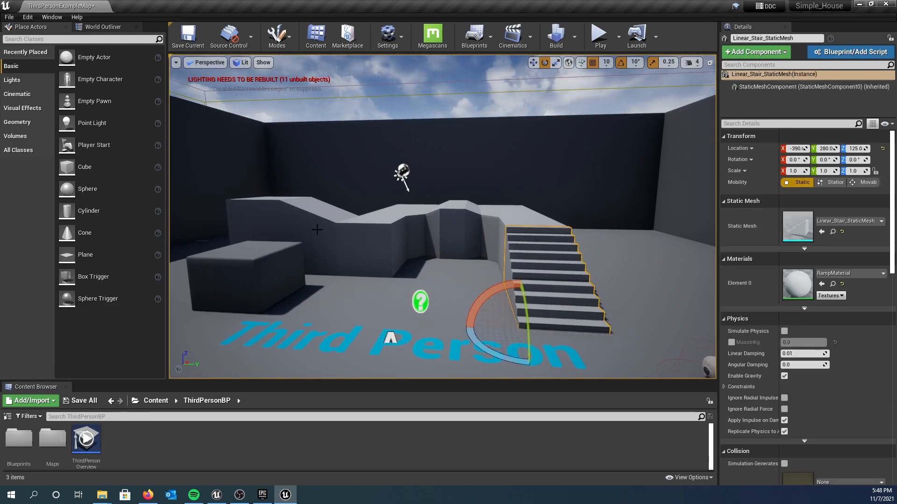
pyautogui.click(102, 27)
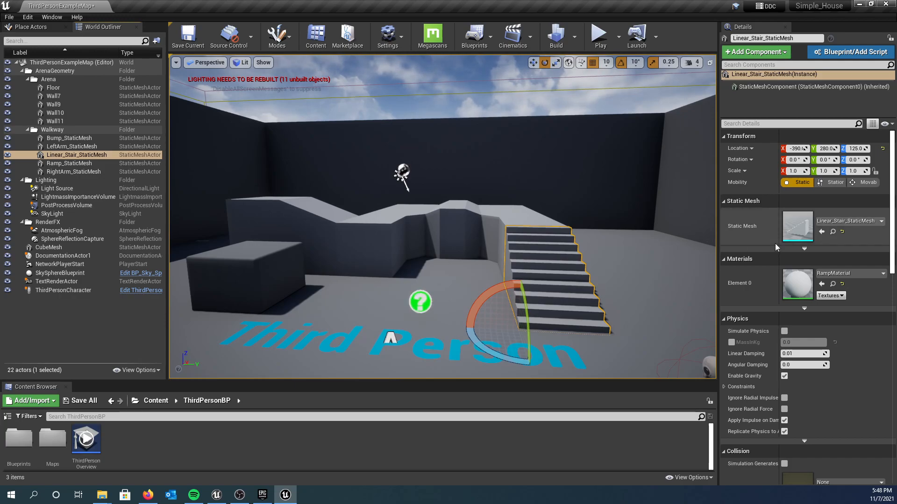
# Examine the staircase's transform, static mesh, material, physics, collision and lighting settings
pyautogui.scroll(-1, 774, 243)
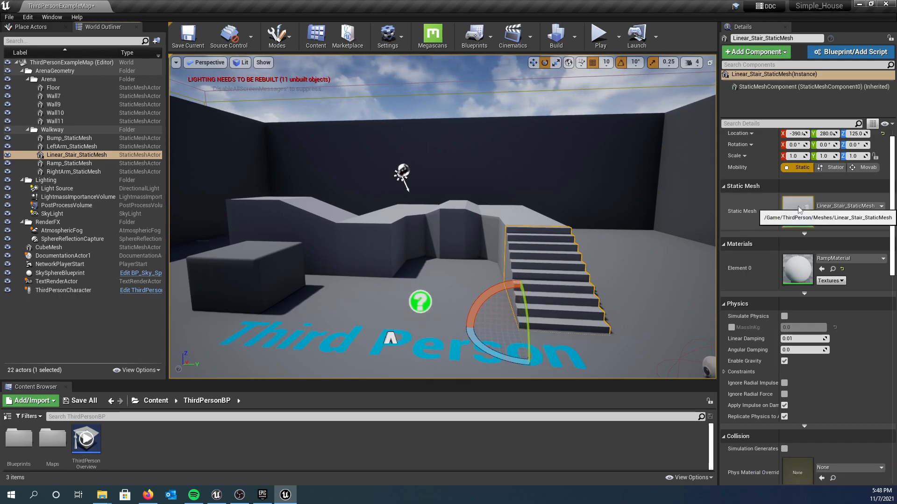
pyautogui.scroll(-2, 799, 243)
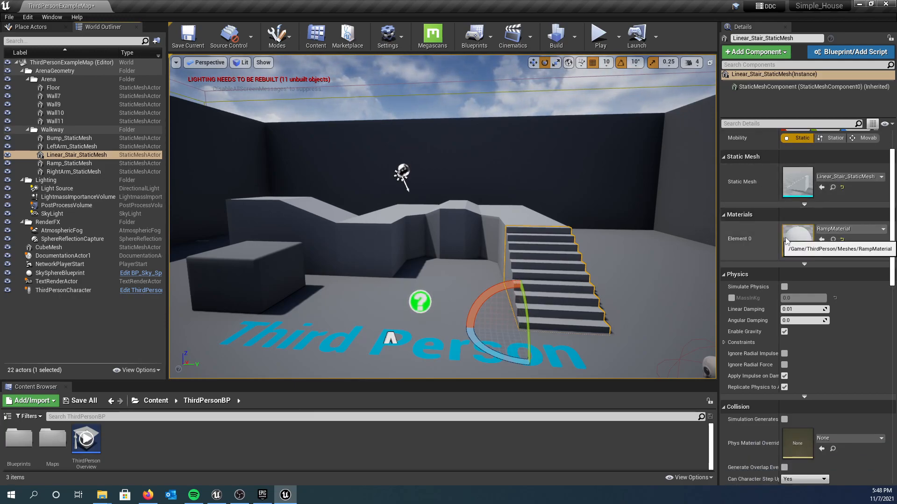
pyautogui.scroll(-10, 794, 238)
pyautogui.scroll(12, 782, 237)
pyautogui.scroll(1, 780, 234)
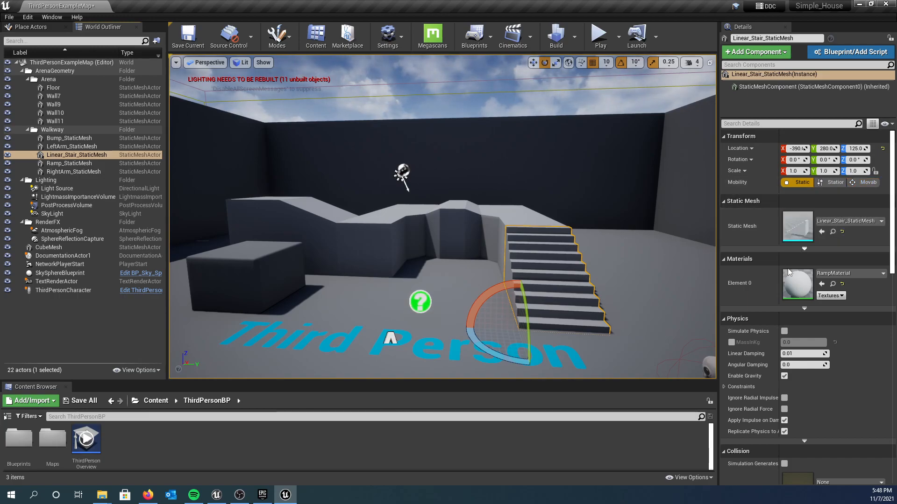
pyautogui.scroll(-8, 792, 307)
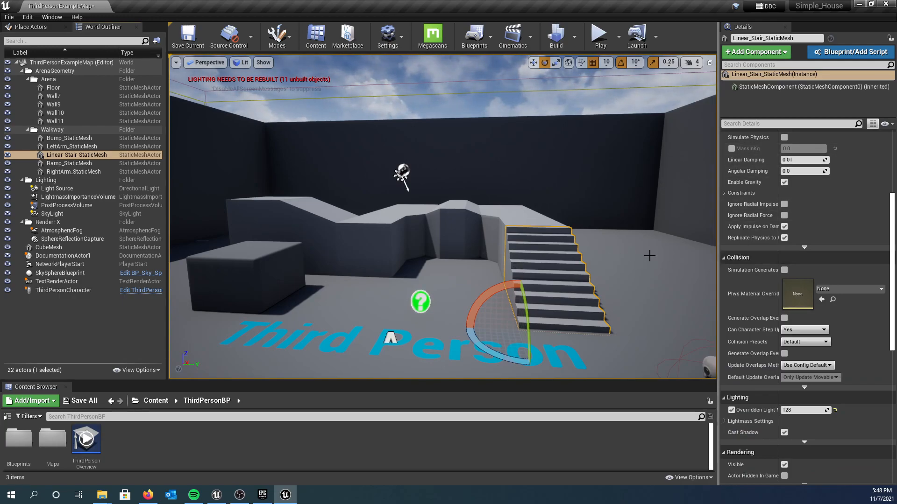
pyautogui.scroll(-2, 733, 264)
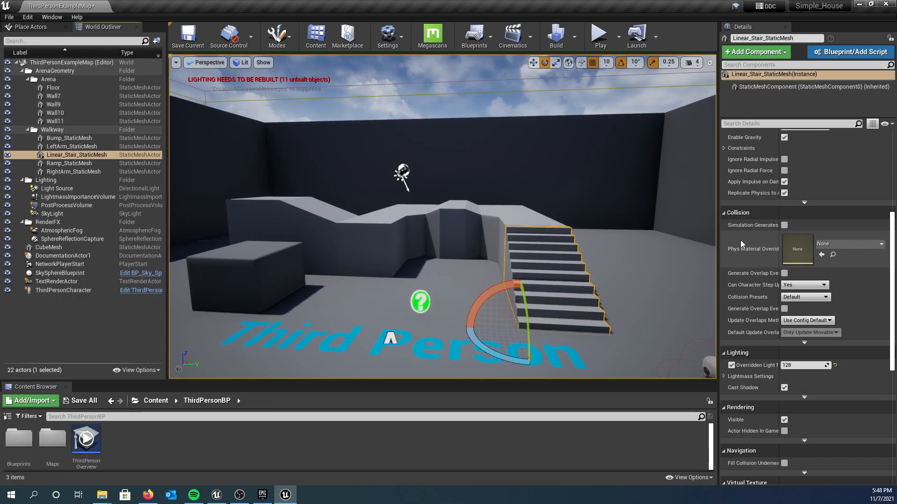
pyautogui.scroll(-3, 750, 314)
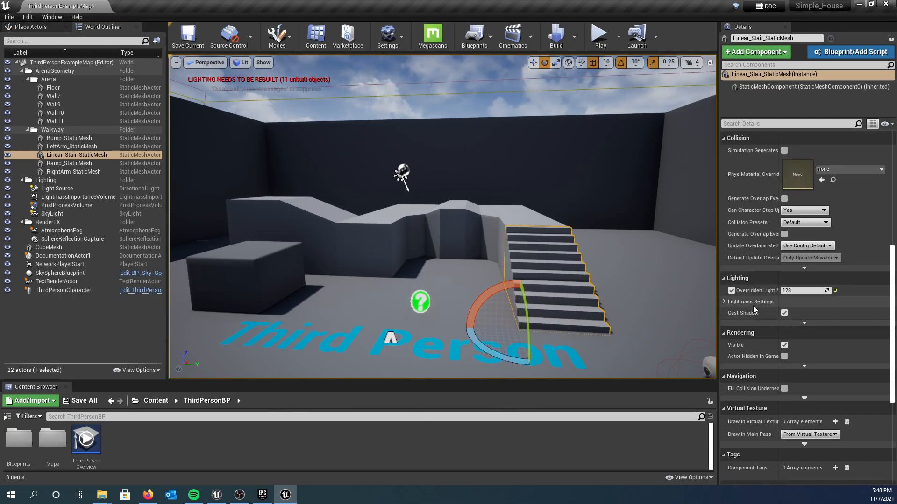
pyautogui.scroll(-2, 753, 306)
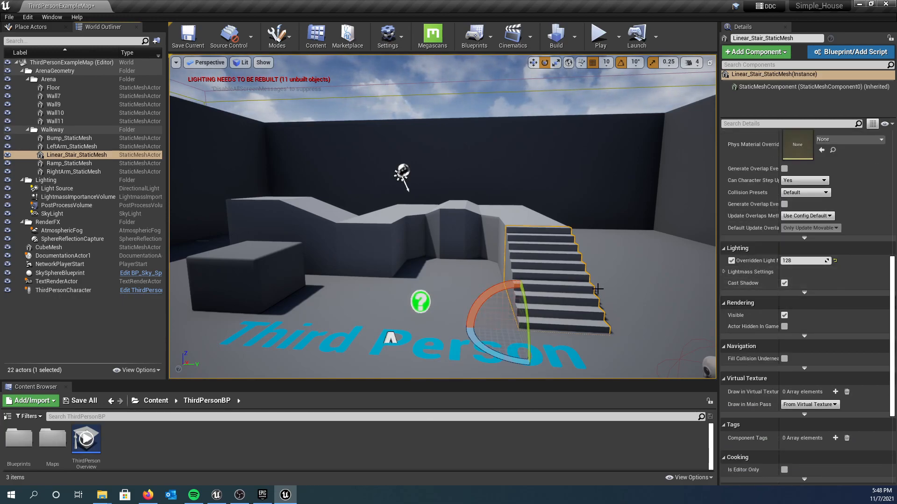
# Turn off Cast Shadow for the staircase and turn it back on
pyautogui.moveTo(619, 302); pyautogui.dragTo(701, 293, button='middle')
pyautogui.click(784, 284)
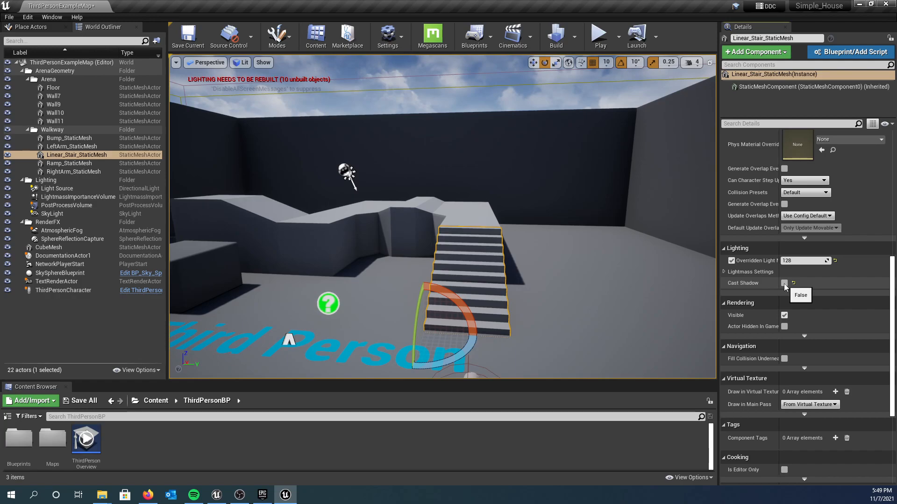
pyautogui.click(784, 283)
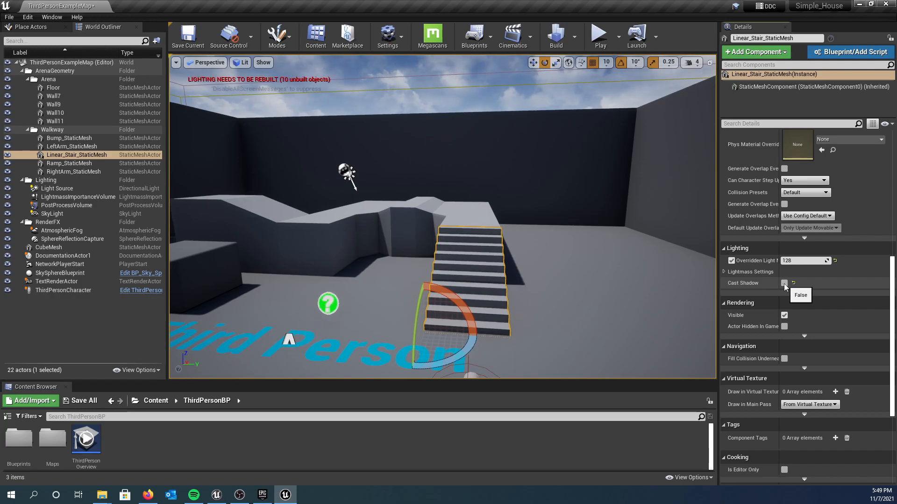
# Look through the staircase's remaining rendering, virtual texture, replication and actor properties
pyautogui.scroll(-1, 794, 278)
pyautogui.scroll(-10, 794, 278)
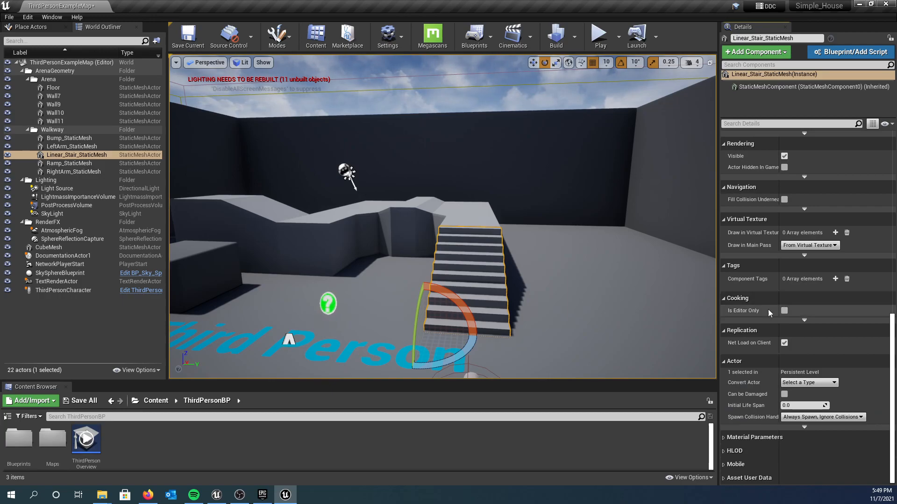
pyautogui.scroll(16, 758, 315)
pyautogui.scroll(18, 755, 311)
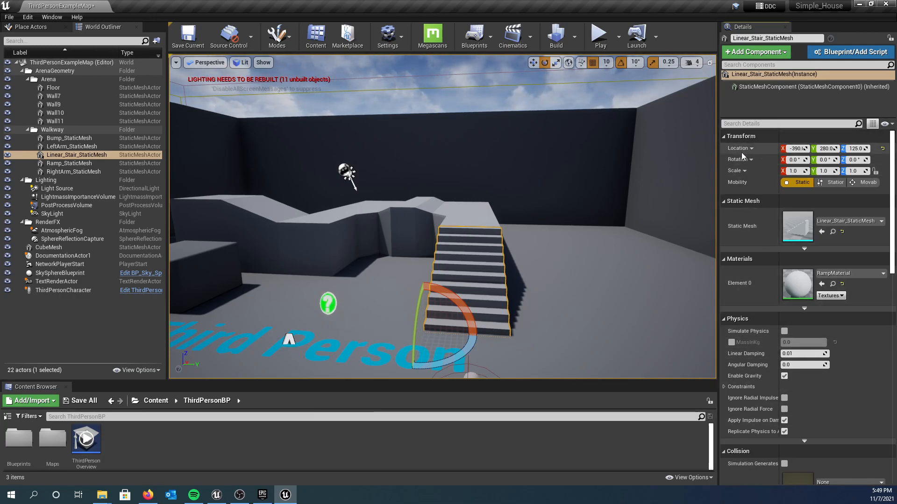
# Enlarge the Content Browser by reducing the height of the viewport
pyautogui.moveTo(584, 229); pyautogui.dragTo(514, 230, button='right')
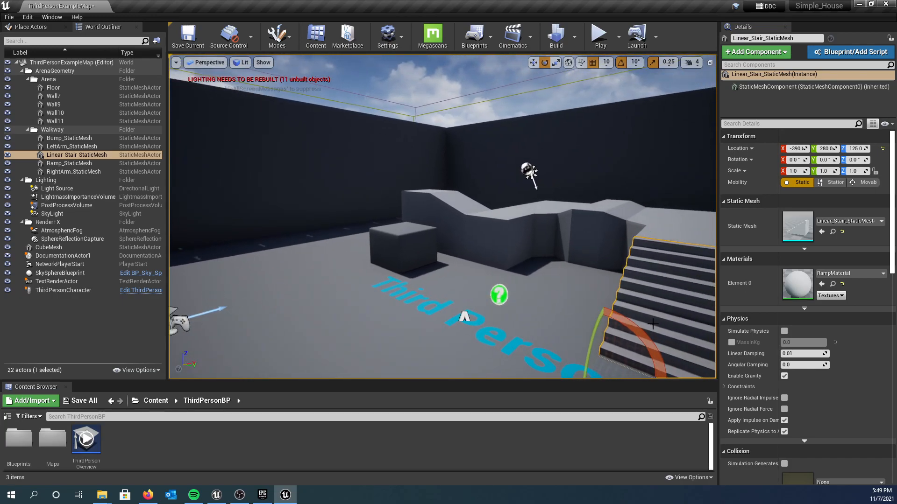
pyautogui.moveTo(243, 380); pyautogui.dragTo(242, 316)
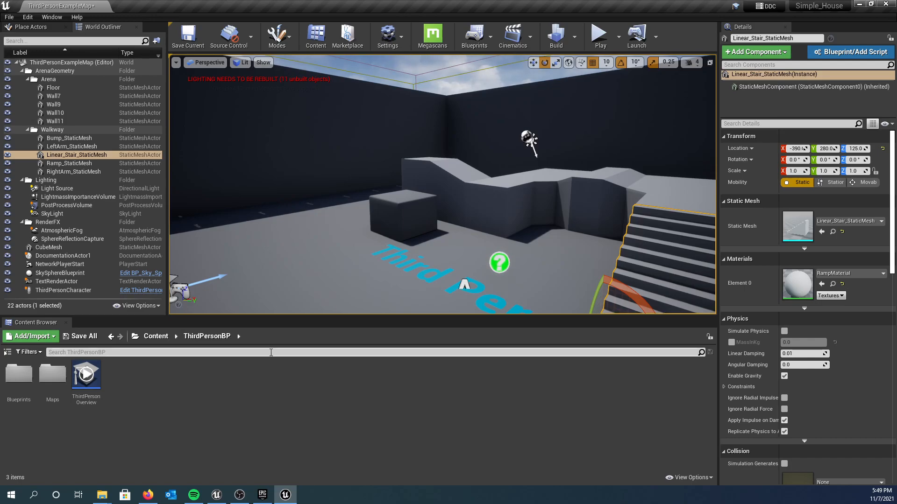
# Inspect the Preview markings in the shadowed strip of floor along the arena wall
pyautogui.moveTo(414, 224); pyautogui.dragTo(327, 218, button='right')
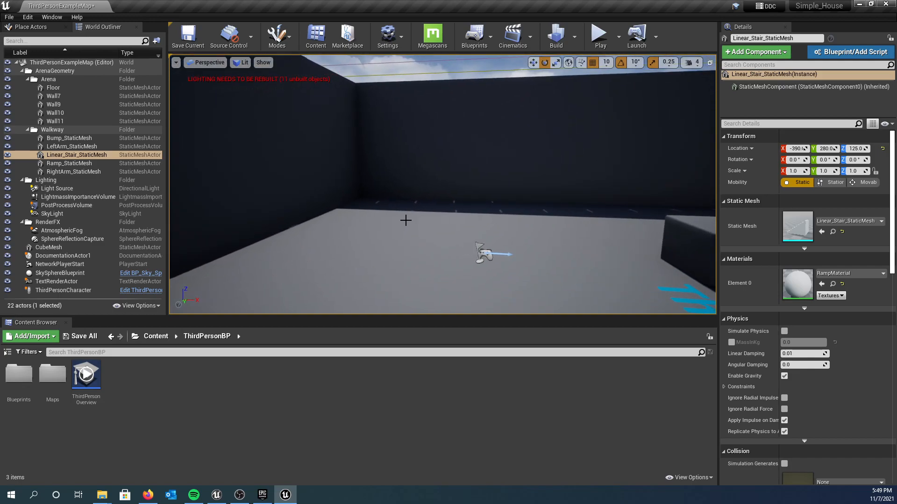
pyautogui.moveTo(445, 207); pyautogui.dragTo(542, 224, button='right')
pyautogui.press('w')
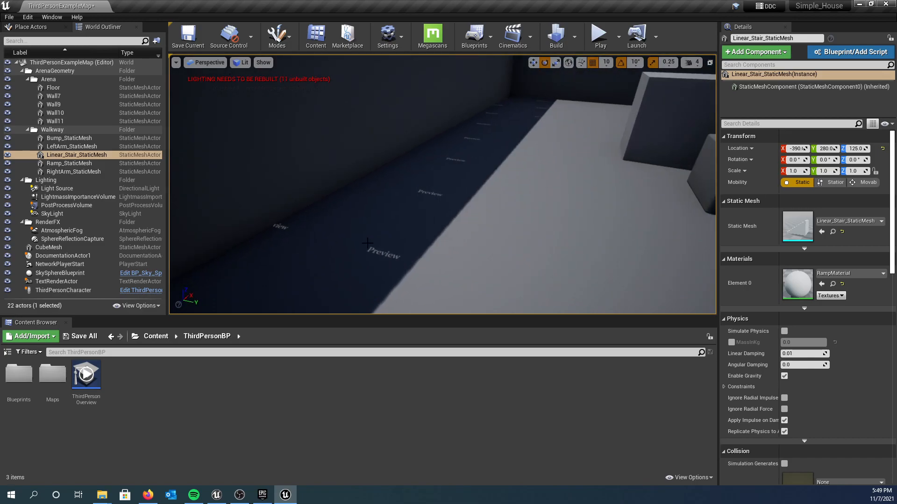
pyautogui.moveTo(430, 194)
pyautogui.mouseDown(button='right')
pyautogui.moveTo(427, 159)
pyautogui.moveTo(414, 200)
pyautogui.moveTo(421, 212)
pyautogui.moveTo(417, 202)
pyautogui.mouseUp(button='right')
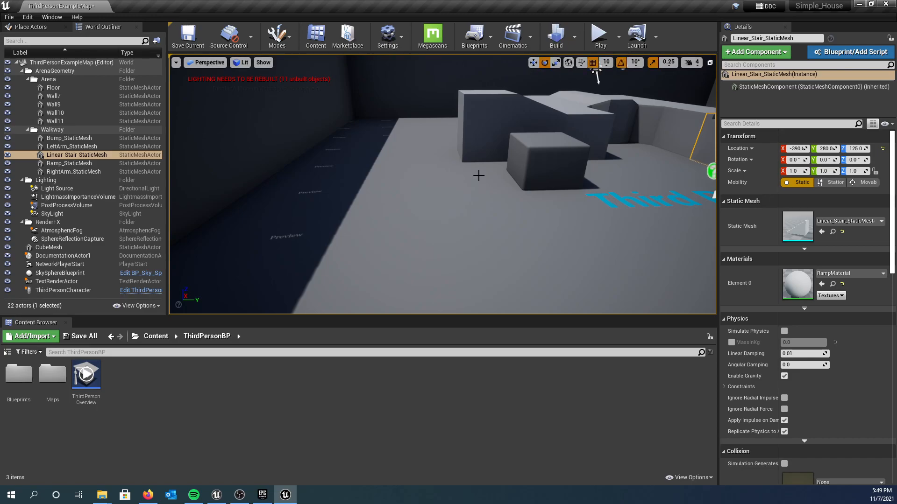
pyautogui.moveTo(481, 172); pyautogui.dragTo(529, 139, button='right')
pyautogui.moveTo(510, 183); pyautogui.dragTo(514, 184, button='right')
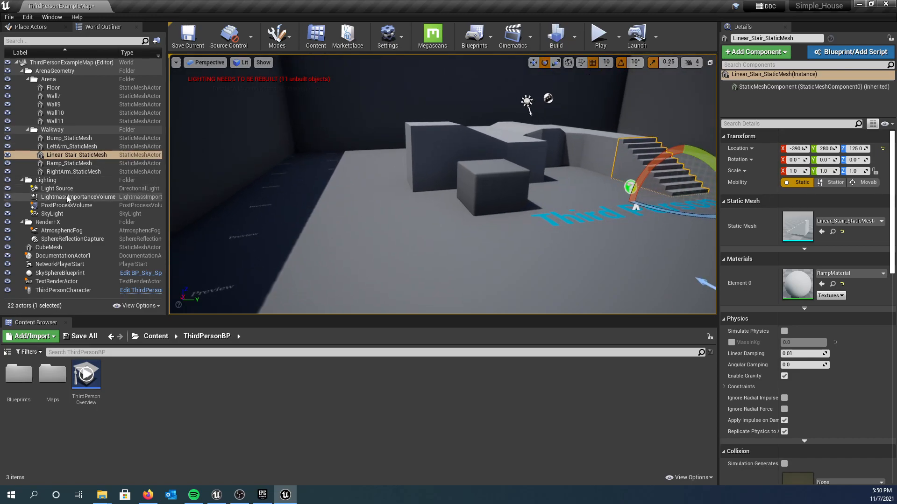
# Switch the Light Source's mobility to Movable and back to Stationary
pyautogui.click(52, 189)
pyautogui.click(856, 183)
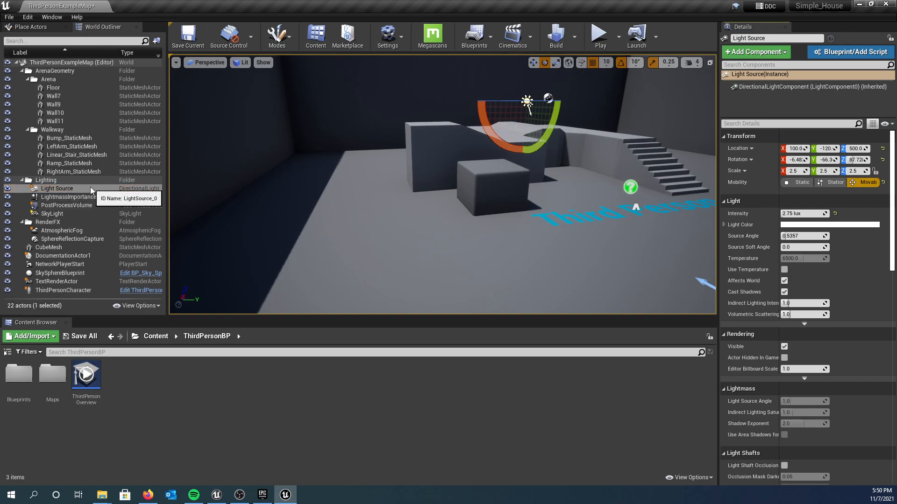
pyautogui.click(830, 182)
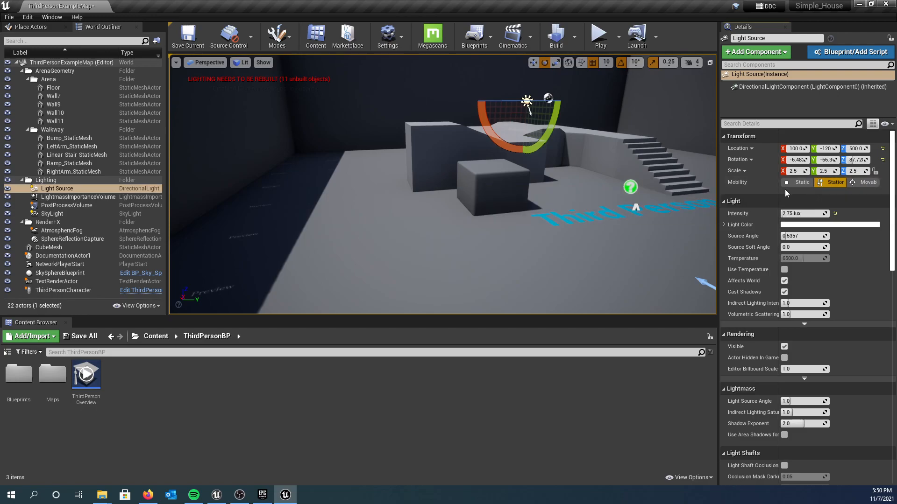
# Select the ThirdPersonCharacter by its follow camera and look around it in the arena
pyautogui.moveTo(431, 214); pyautogui.dragTo(630, 271, button='right')
pyautogui.moveTo(428, 186); pyautogui.dragTo(474, 150, button='right')
pyautogui.moveTo(426, 176); pyautogui.dragTo(388, 108)
pyautogui.moveTo(388, 190); pyautogui.dragTo(324, 219, button='right')
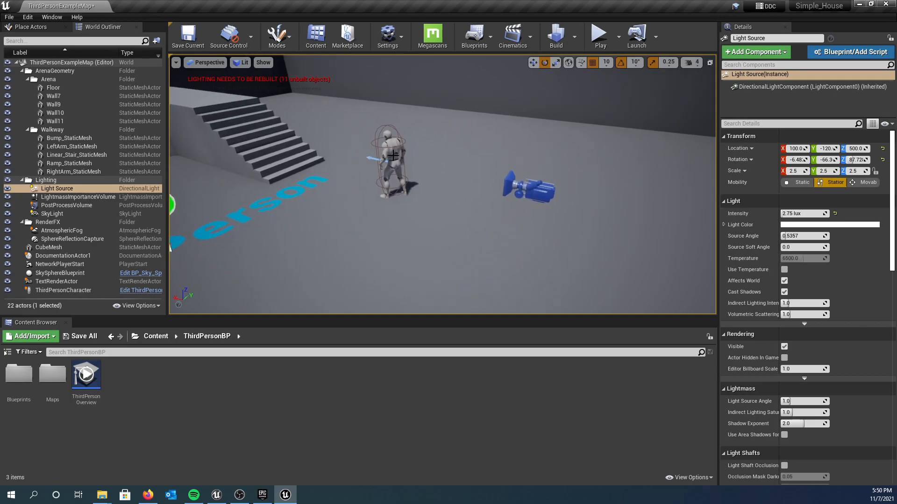
pyautogui.click(526, 198)
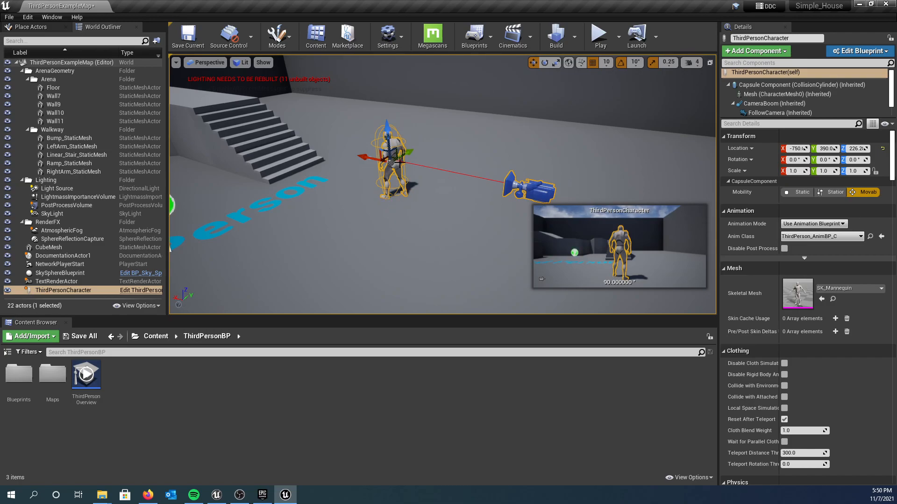
pyautogui.moveTo(376, 215); pyautogui.dragTo(268, 229, button='right')
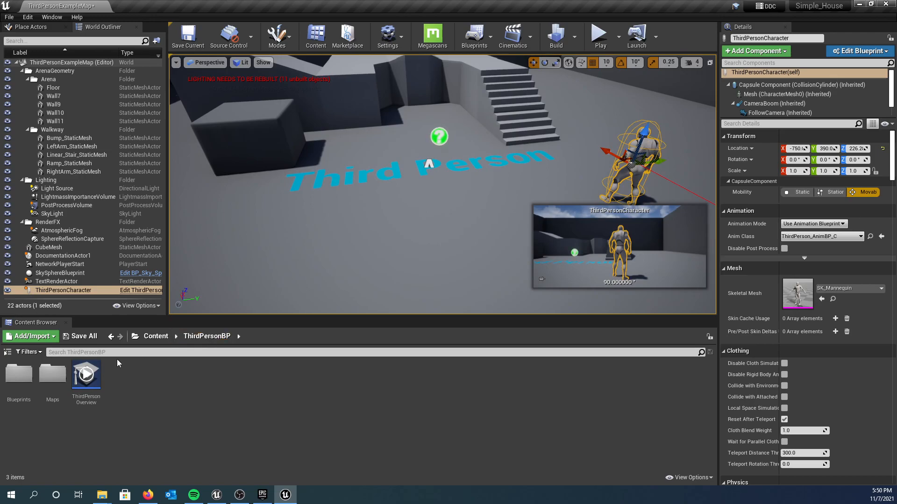
pyautogui.click(53, 337)
pyautogui.click(54, 337)
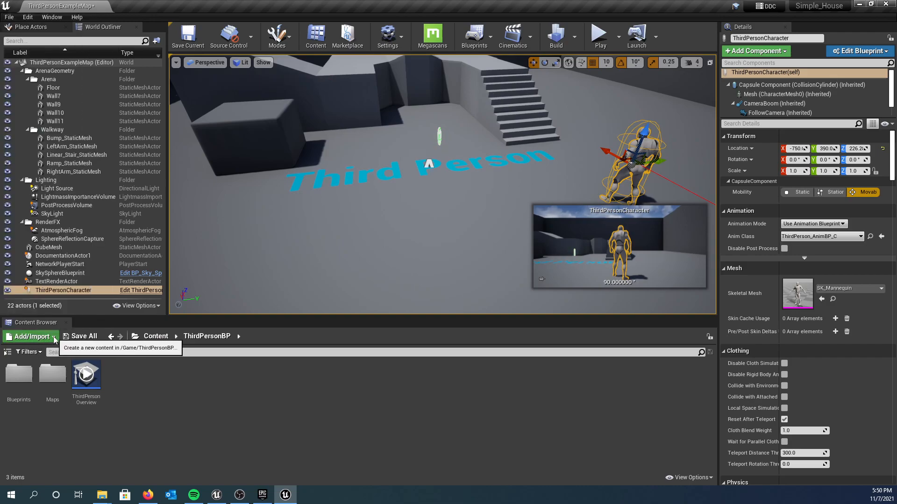
pyautogui.rightClick(194, 415)
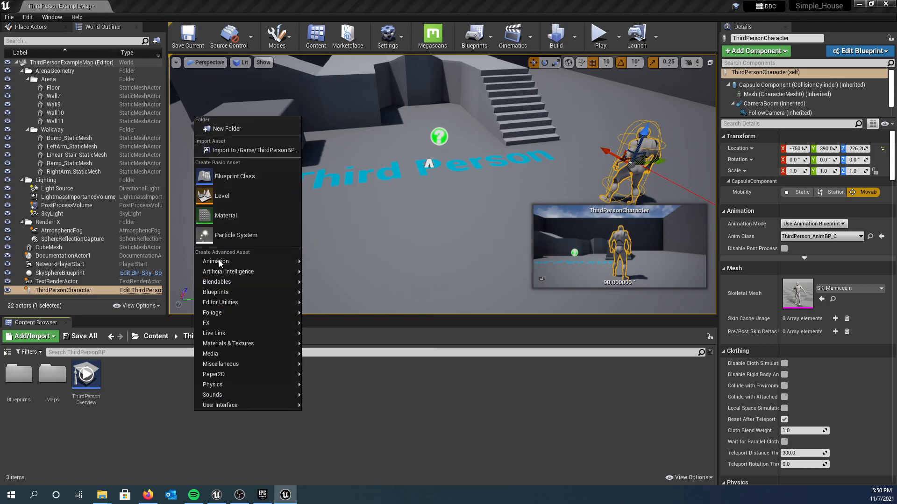
pyautogui.click(148, 404)
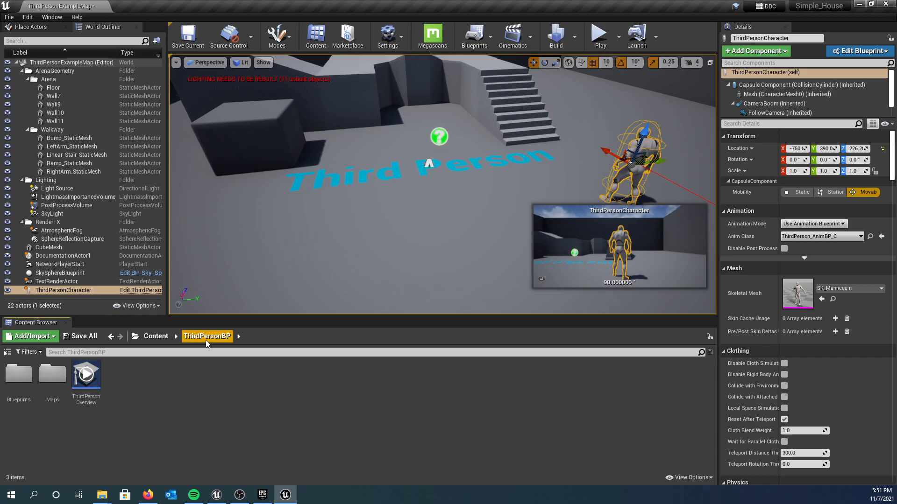
# Browse the StarterContent folder's Architecture, Audio and HDRI assets, then return to the top-level Content folder
pyautogui.click(151, 338)
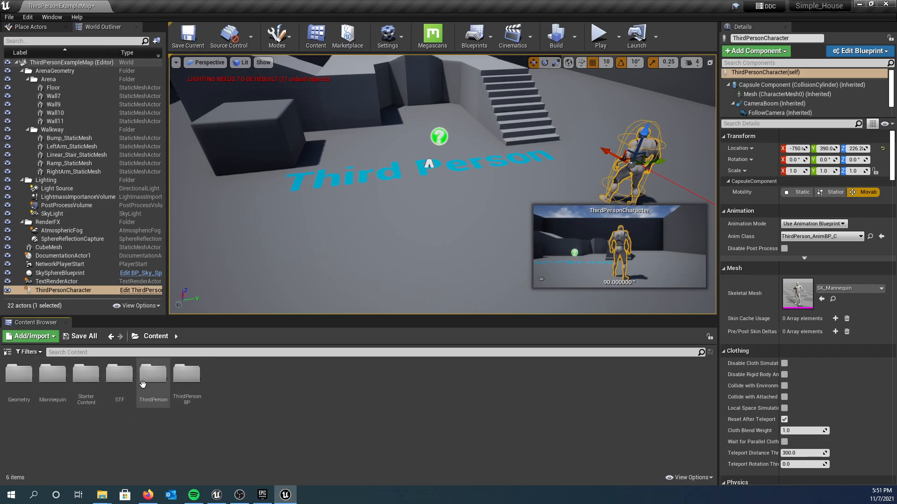
pyautogui.moveTo(261, 497)
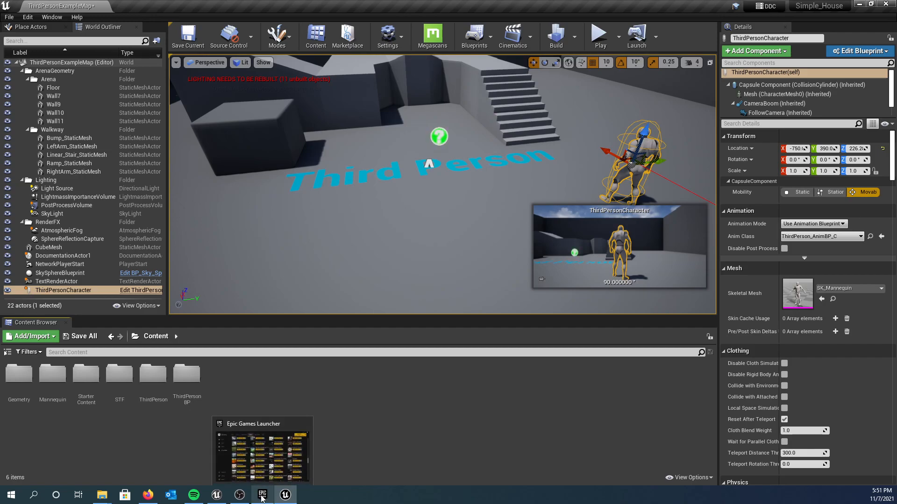
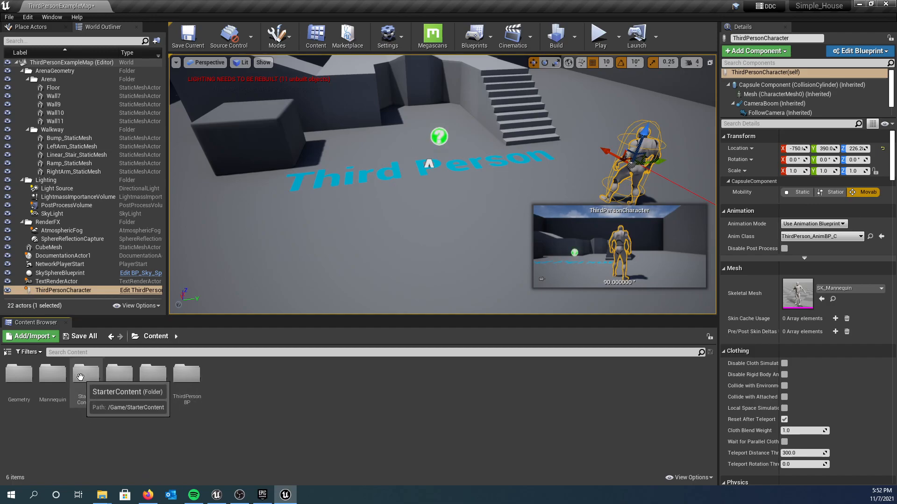
pyautogui.doubleClick(77, 377)
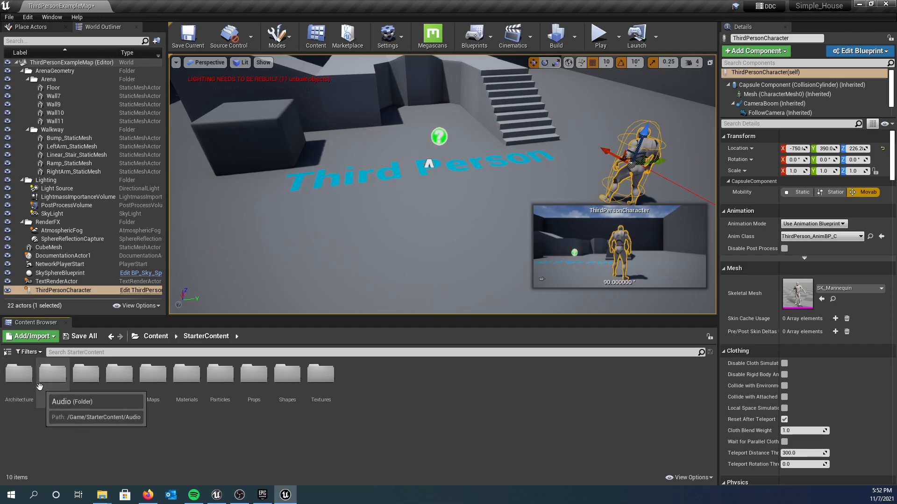
pyautogui.doubleClick(19, 373)
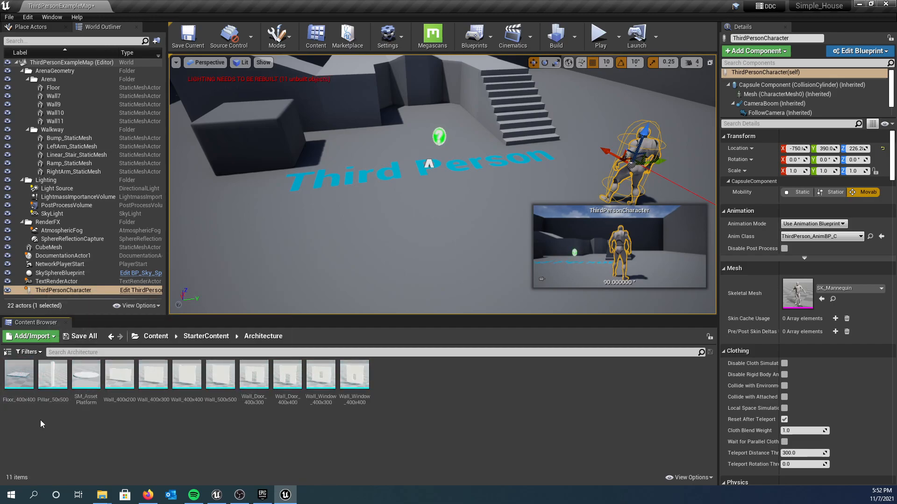
pyautogui.click(211, 336)
pyautogui.doubleClick(54, 376)
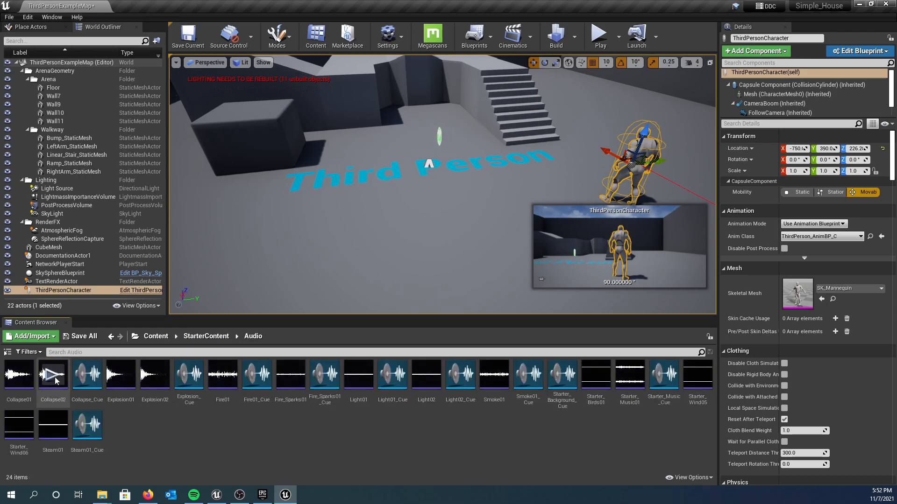
pyautogui.click(226, 337)
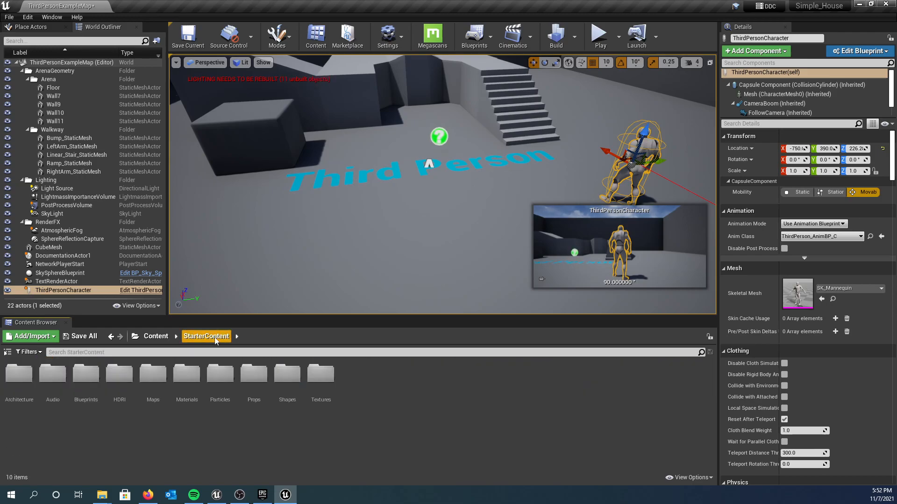
pyautogui.doubleClick(122, 376)
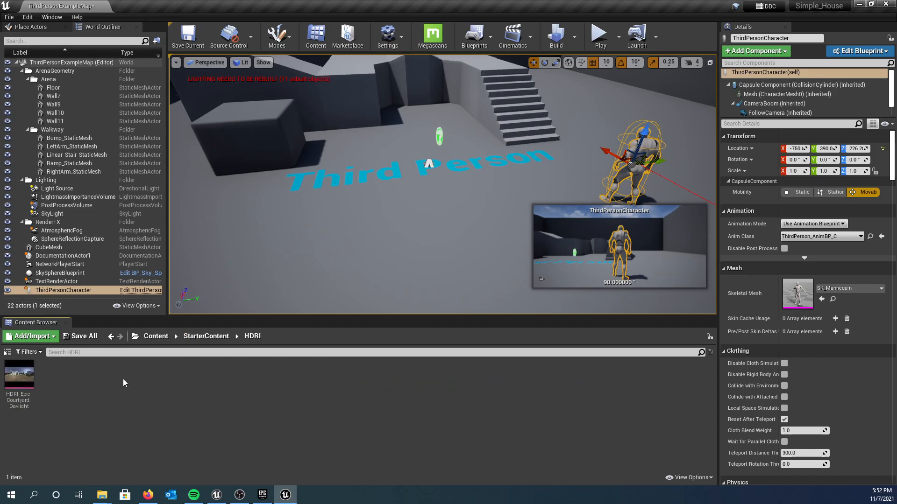
pyautogui.click(215, 337)
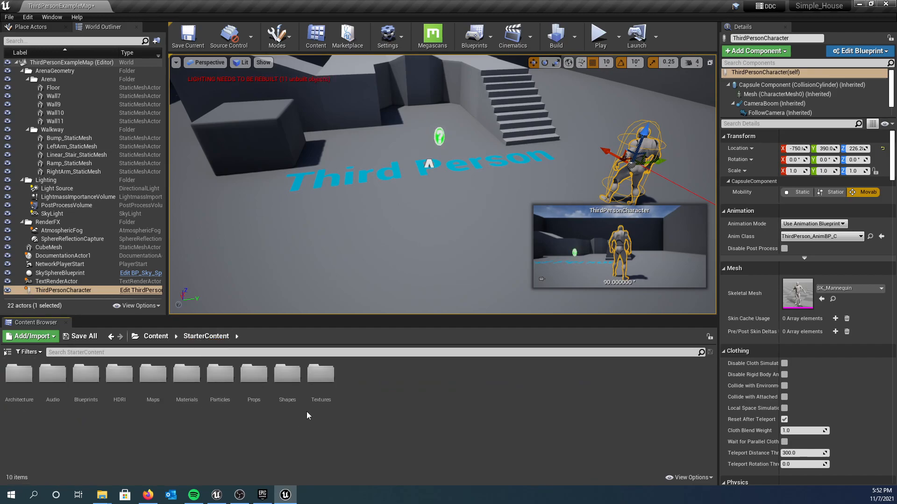
pyautogui.click(148, 339)
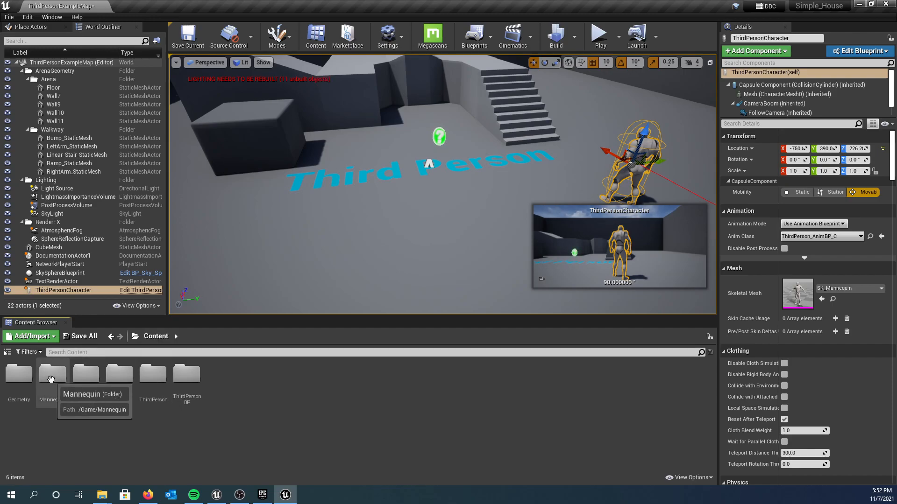
# Look through the Geometry meshes and the STF folder's Pack03-LandscapePro contents, returning to the Content folder
pyautogui.doubleClick(28, 377)
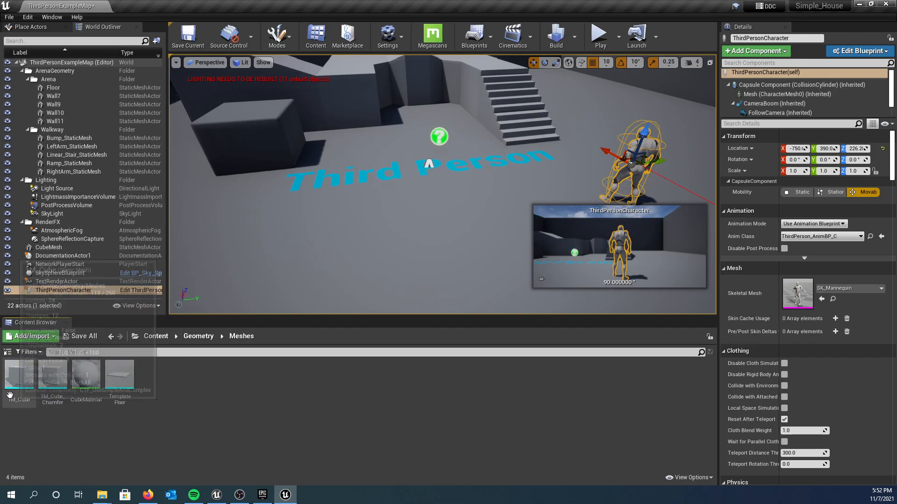
pyautogui.click(157, 337)
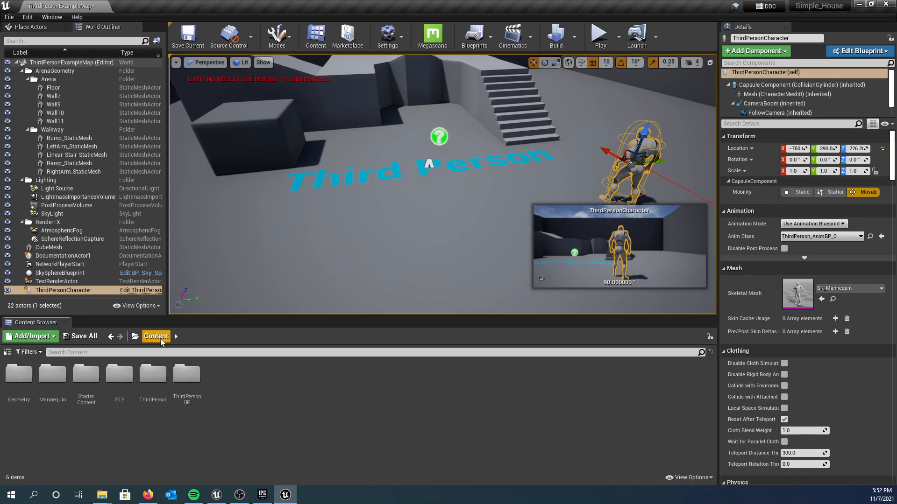
pyautogui.doubleClick(118, 376)
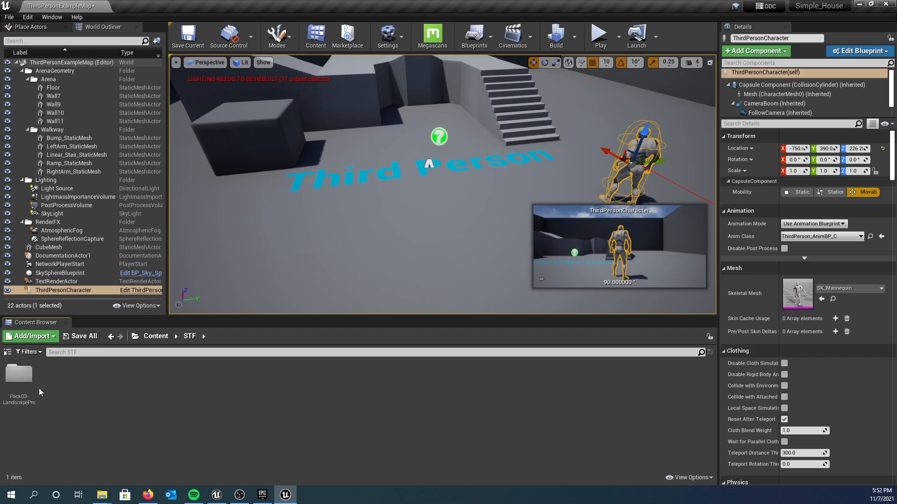
pyautogui.doubleClick(10, 375)
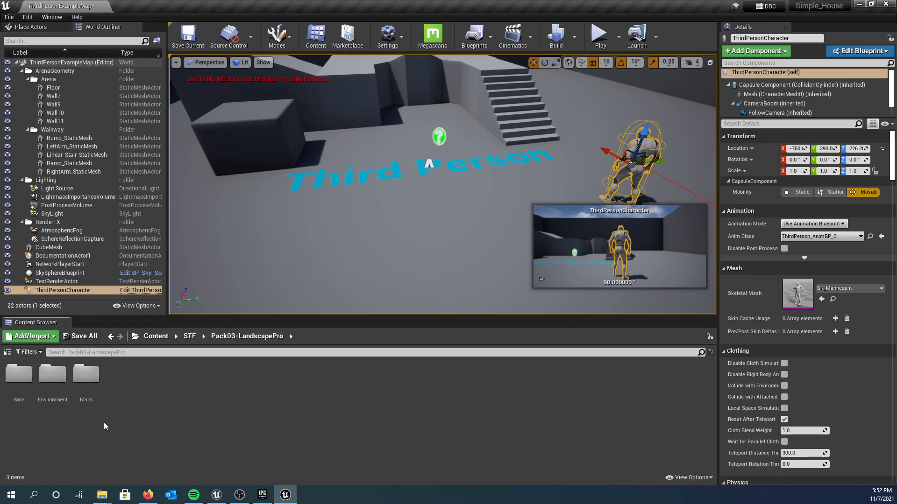
pyautogui.click(155, 336)
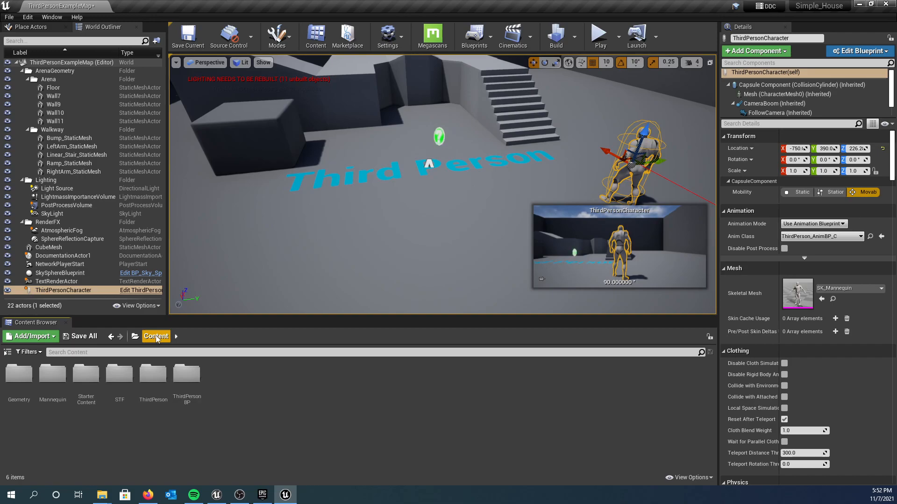
# Open the open_world_LSP_v2 level from the Maps folder of Pack03-LandscapePro without saving the changes to ThirdPersonExampleMap
pyautogui.doubleClick(119, 376)
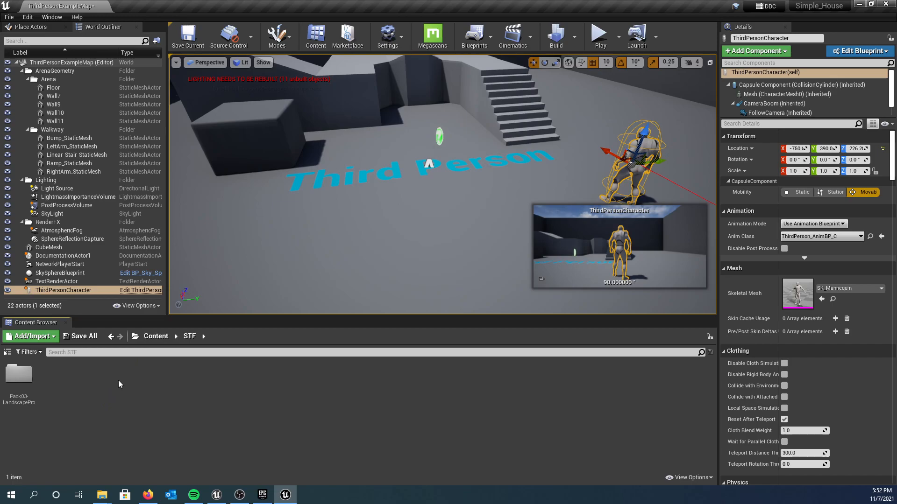
pyautogui.doubleClick(18, 376)
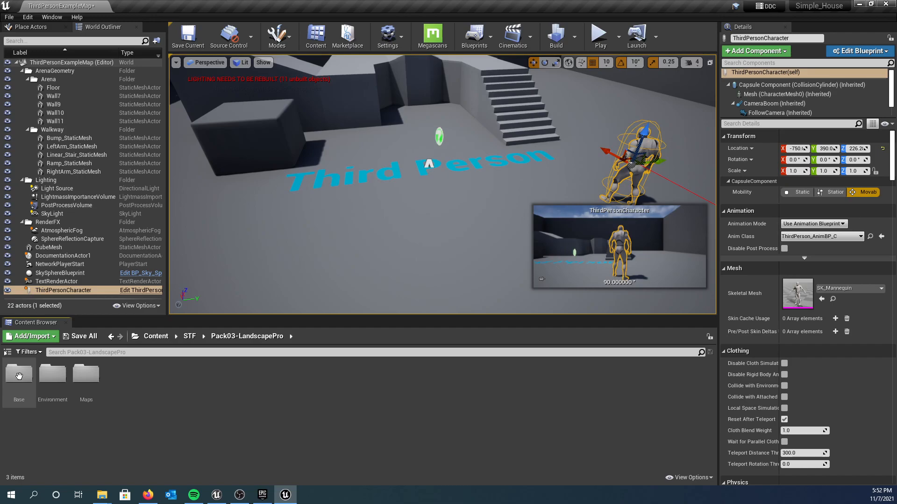
pyautogui.doubleClick(86, 375)
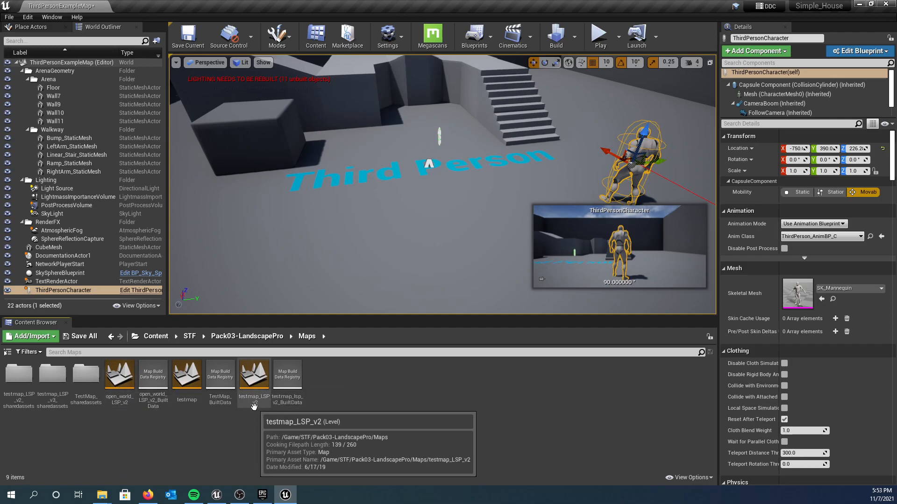
pyautogui.doubleClick(117, 382)
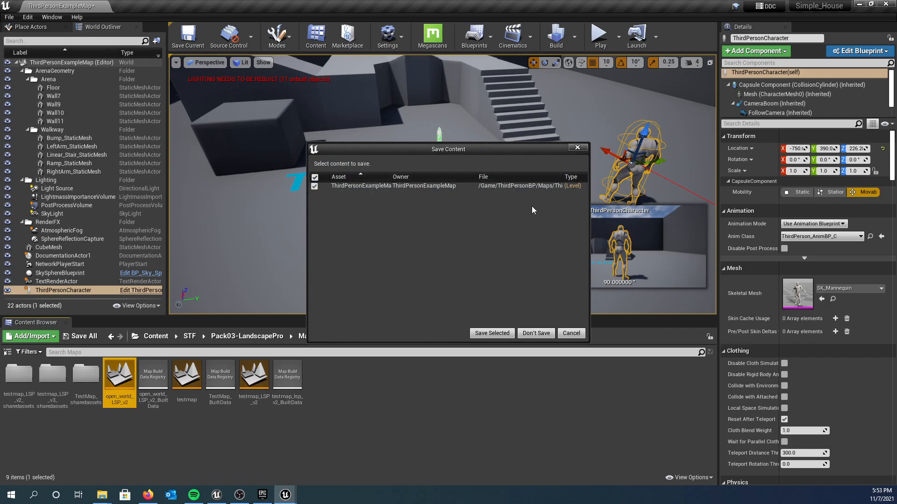
pyautogui.click(536, 333)
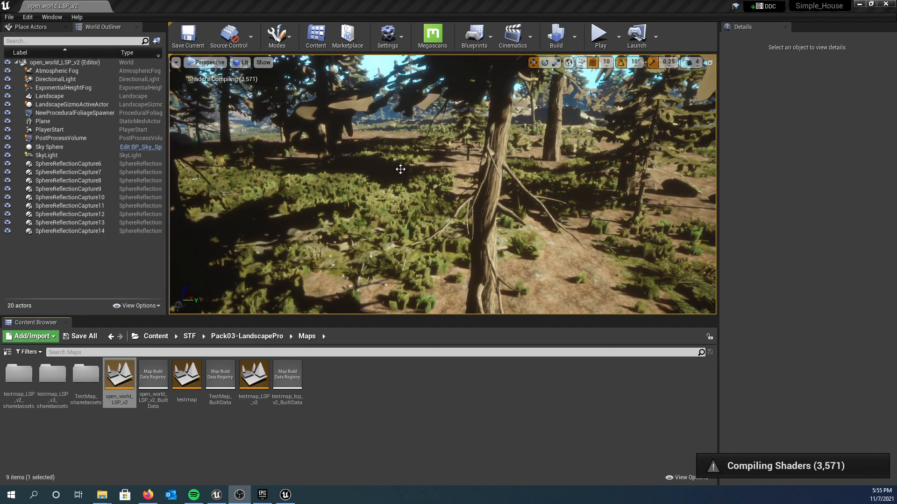
# Look around the forest from ground level and raise the view above the treetops
pyautogui.moveTo(427, 177); pyautogui.dragTo(509, 156, button='right')
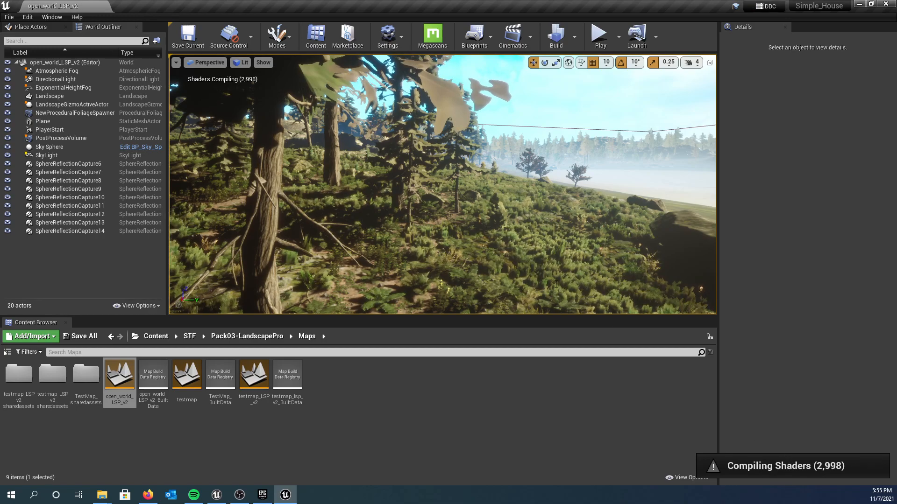
pyautogui.moveTo(472, 211); pyautogui.dragTo(392, 196, button='right')
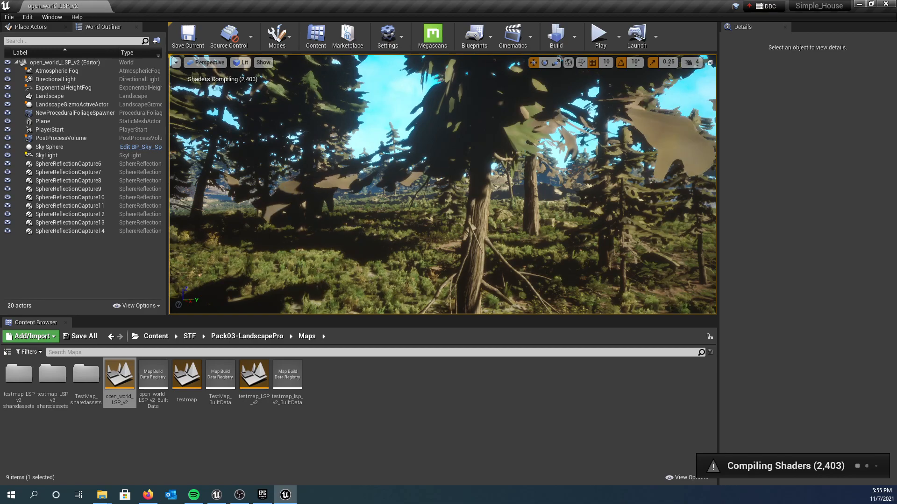
pyautogui.press('e')
pyautogui.press('e')
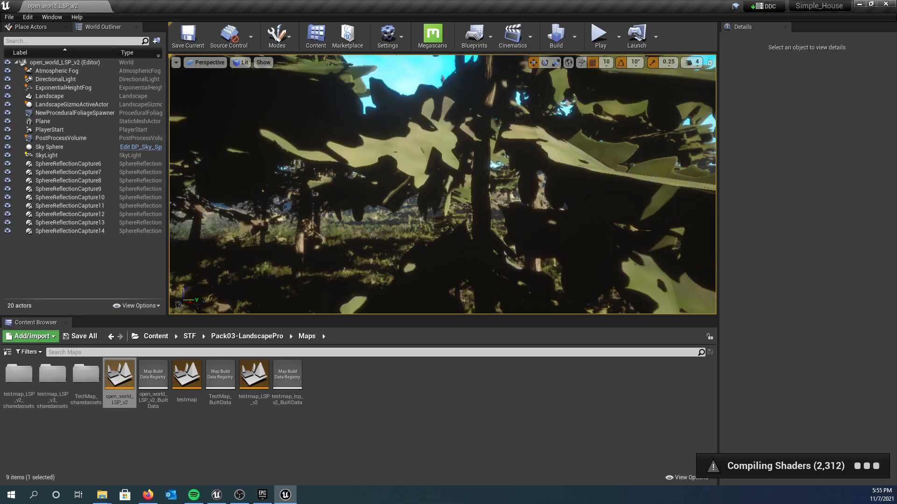
pyautogui.press('e')
pyautogui.press('e')
pyautogui.press('e')
pyautogui.press('e')
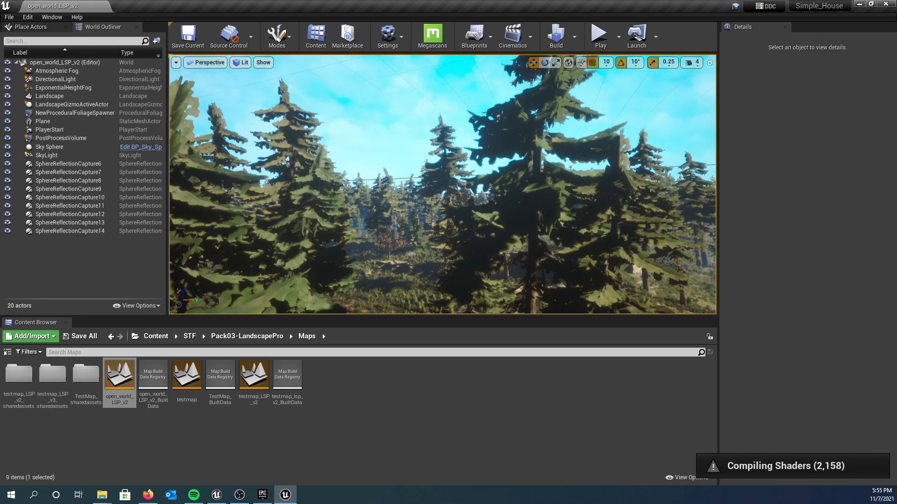
pyautogui.press('e')
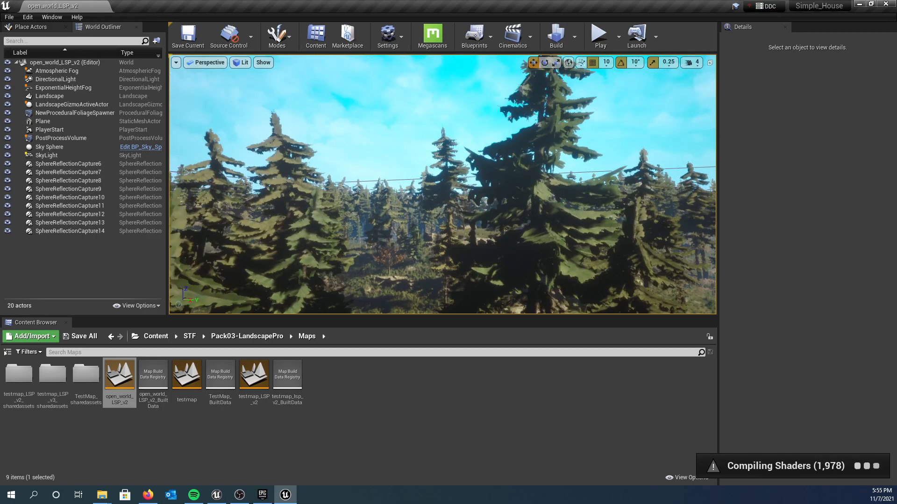
pyautogui.press('e')
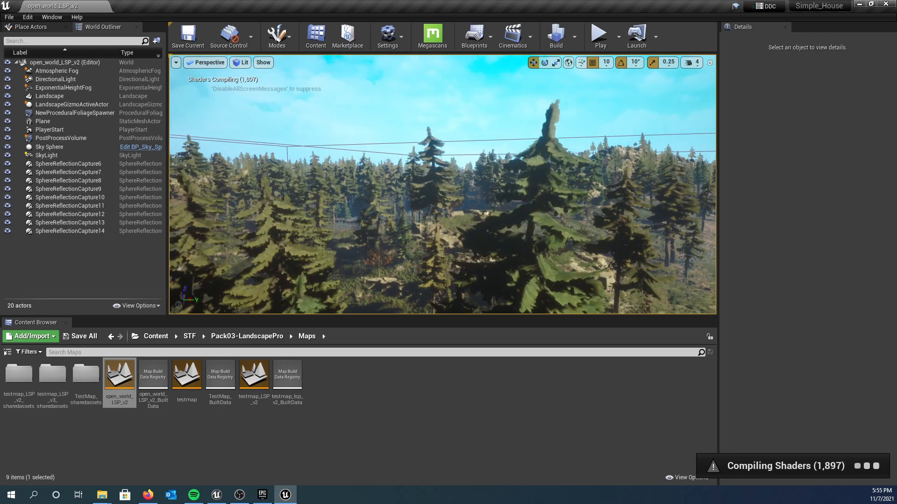
pyautogui.press('e')
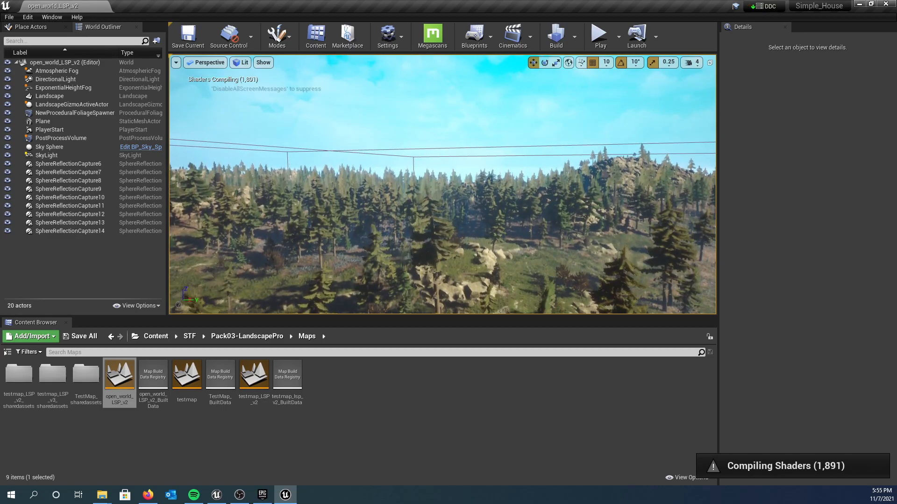
# Survey the landscape around the lake, the rocky hills and the open meadow, ending near ground level
pyautogui.moveTo(442, 185); pyautogui.dragTo(570, 210, button='right')
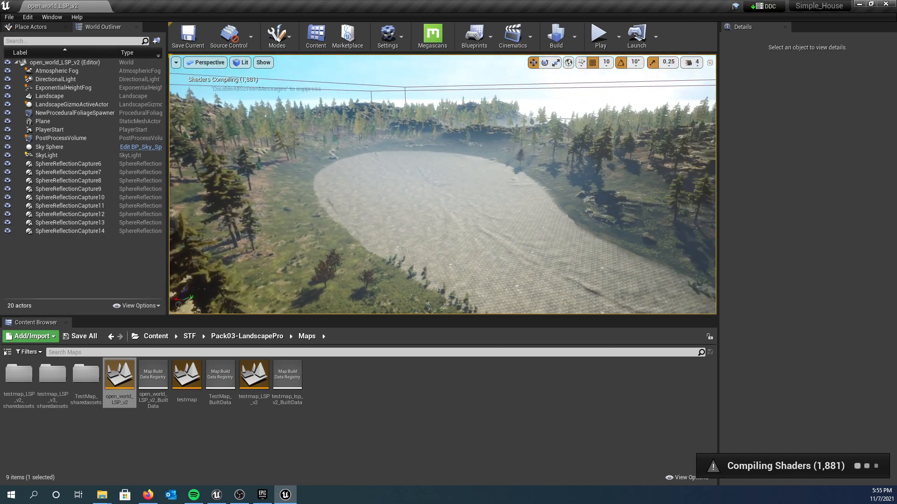
pyautogui.moveTo(442, 184); pyautogui.dragTo(236, 161, button='right')
pyautogui.moveTo(442, 184); pyautogui.dragTo(336, 154, button='right')
pyautogui.moveTo(442, 185); pyautogui.dragTo(407, 182, button='right')
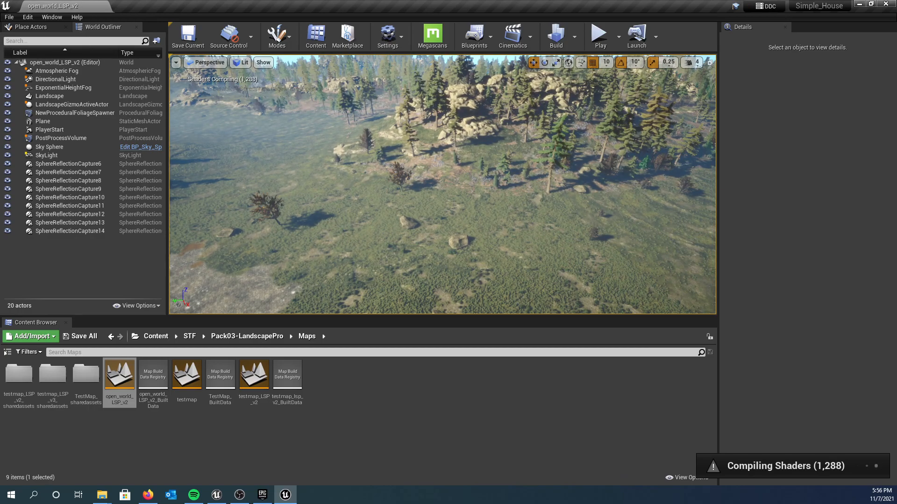
pyautogui.moveTo(443, 184); pyautogui.dragTo(308, 165, button='right')
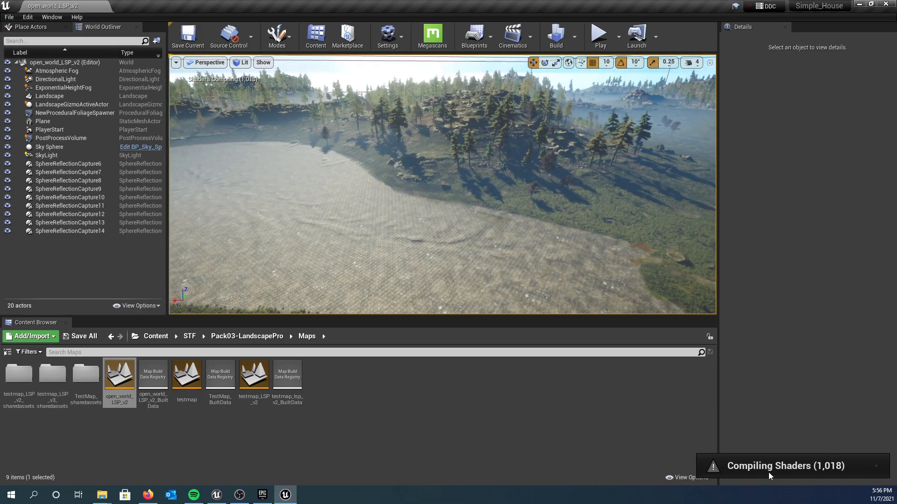
pyautogui.moveTo(428, 200); pyautogui.dragTo(553, 223, button='right')
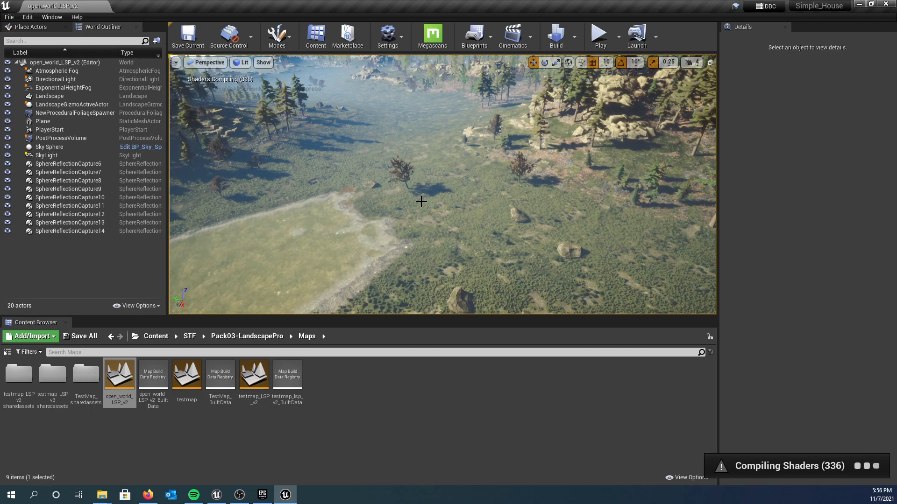
pyautogui.moveTo(458, 169); pyautogui.dragTo(283, 138, button='right')
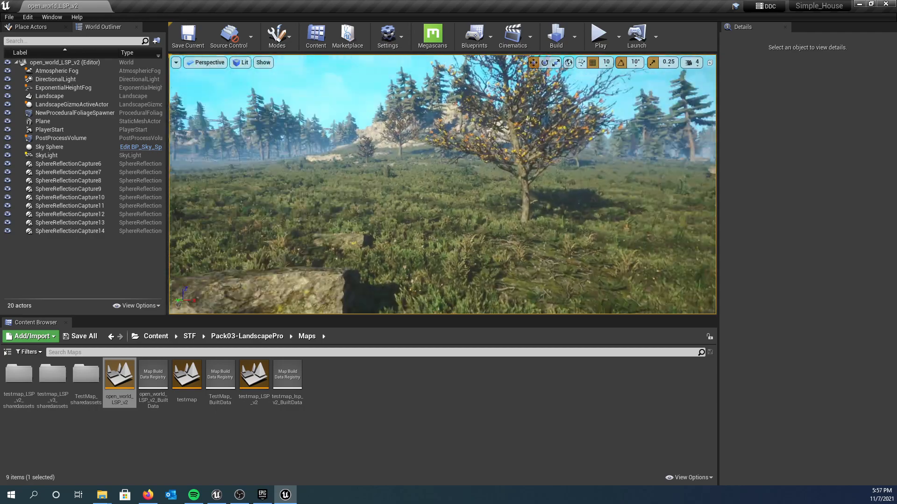
# Turn the view across the open meadow and save all unsaved levels and assets
pyautogui.moveTo(442, 184); pyautogui.dragTo(605, 156, button='right')
pyautogui.press('w')
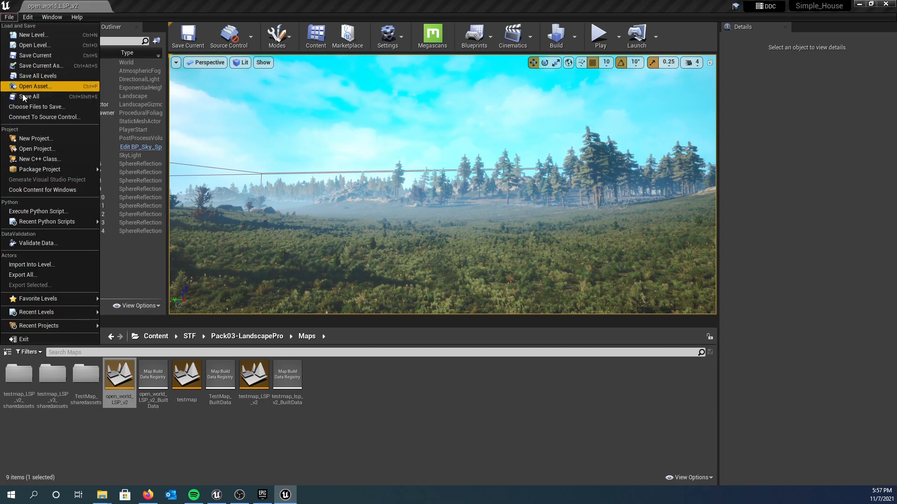
pyautogui.click(38, 97)
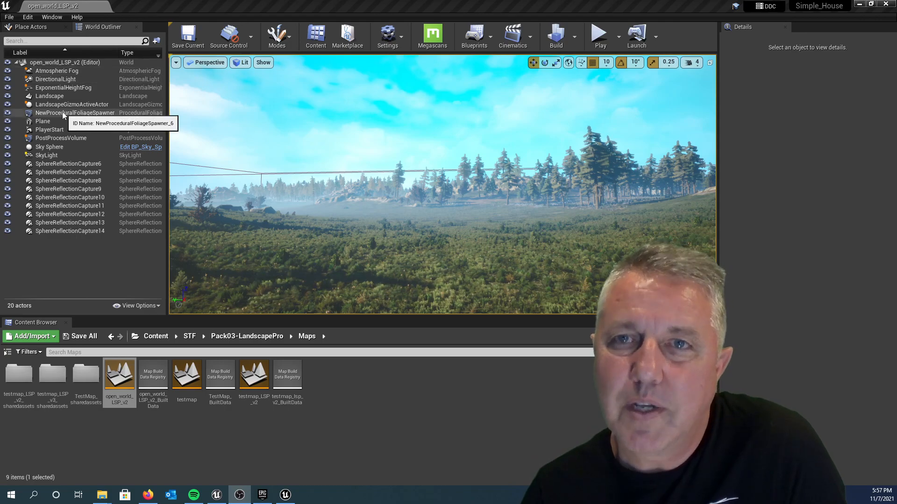
# Set both the Editor Startup Map and the Game Default Map to open_world_LSP_v2 in the project's Maps & Modes settings, closing the settings
pyautogui.click(28, 17)
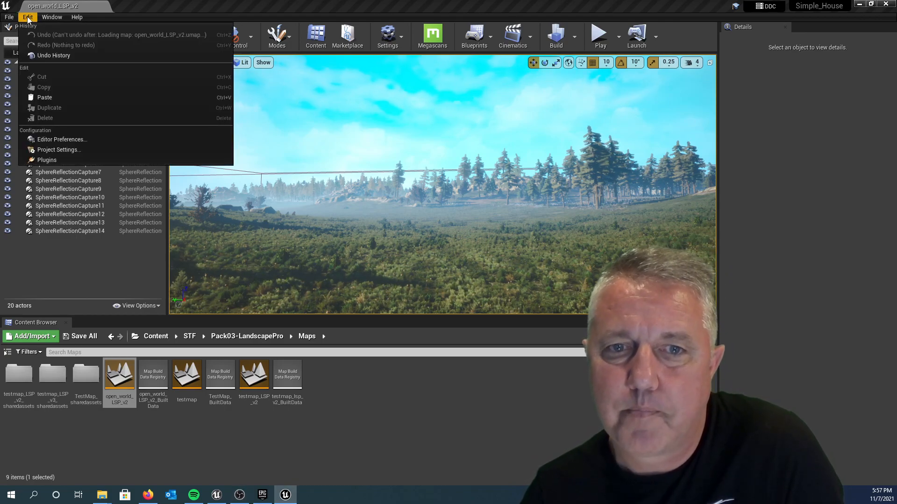
pyautogui.click(54, 149)
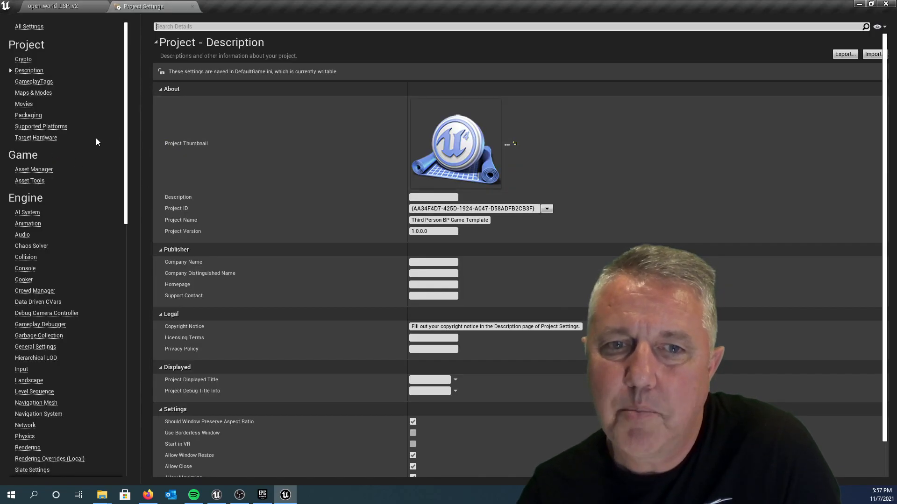
pyautogui.click(30, 95)
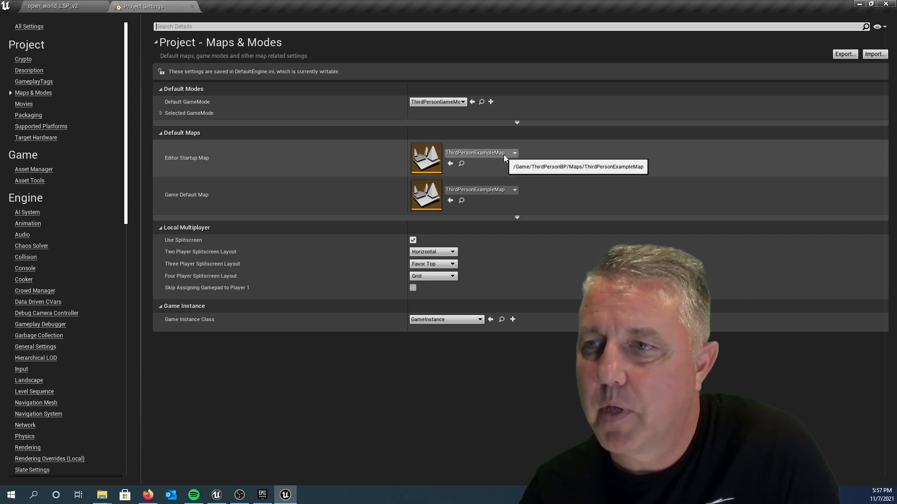
pyautogui.click(506, 153)
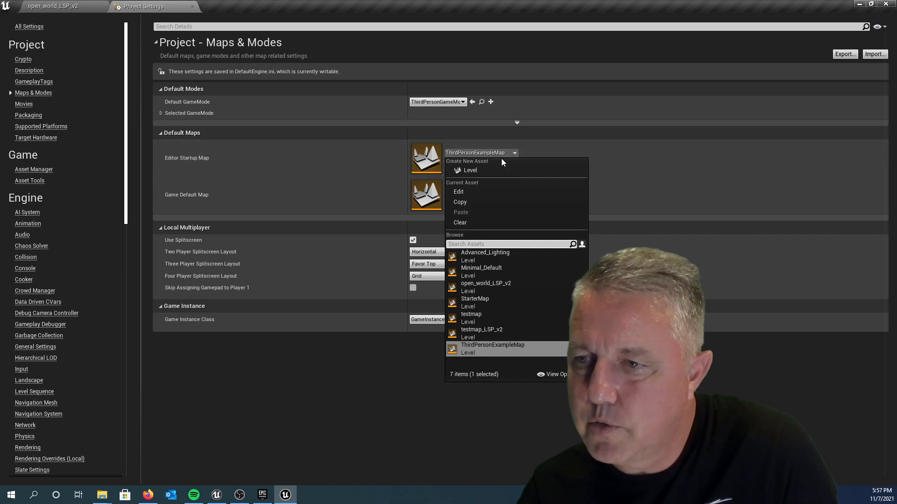
pyautogui.click(489, 284)
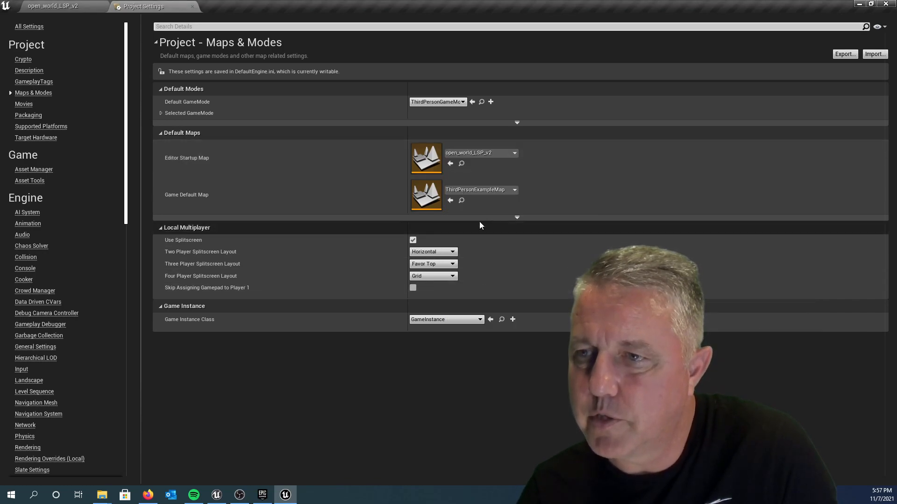
pyautogui.click(513, 189)
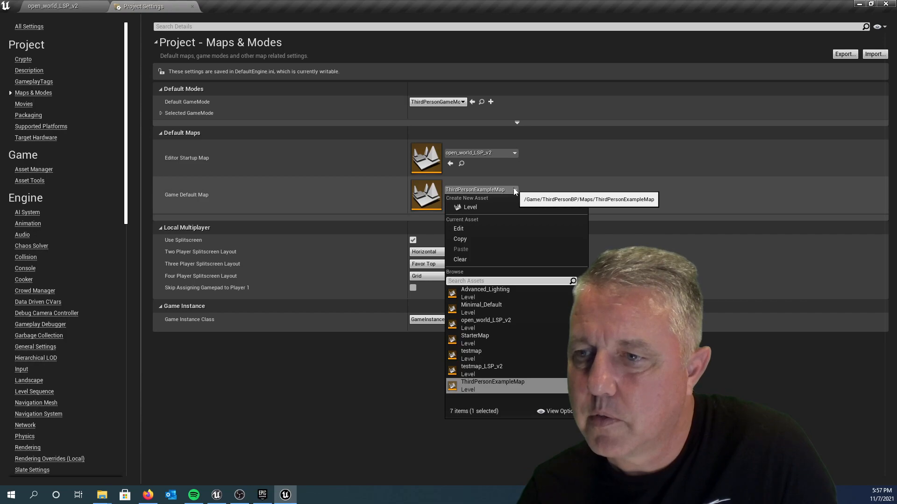
pyautogui.click(473, 321)
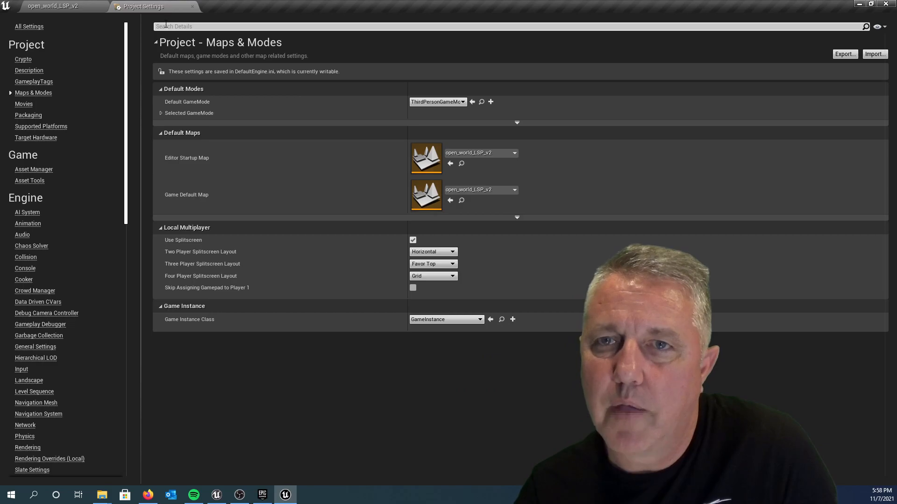
pyautogui.click(192, 7)
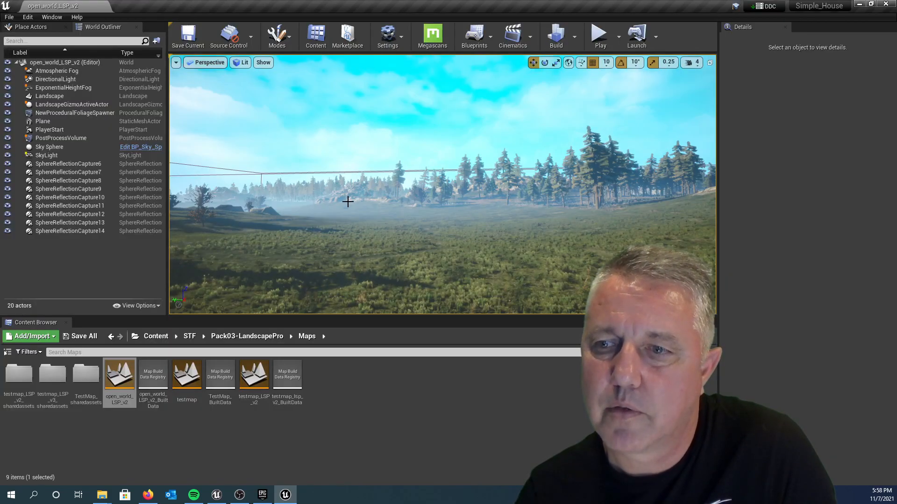
# View an open area of the meadow from a low angle and activate the Foliage editing mode
pyautogui.moveTo(442, 184); pyautogui.dragTo(630, 183, button='right')
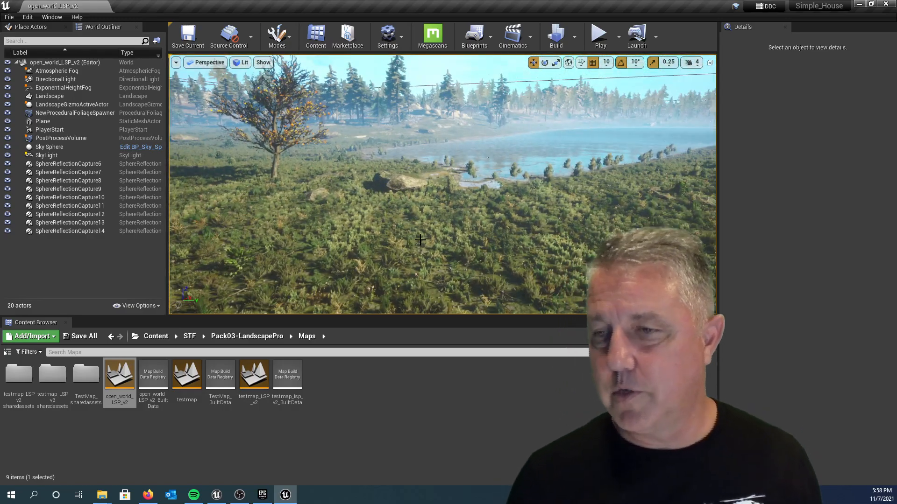
pyautogui.moveTo(419, 240); pyautogui.dragTo(429, 222, button='right')
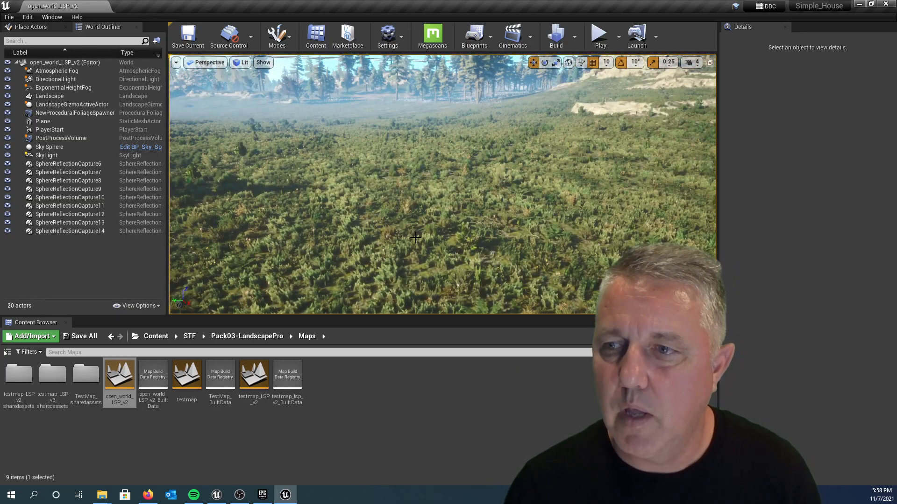
pyautogui.moveTo(430, 222); pyautogui.dragTo(364, 189, button='right')
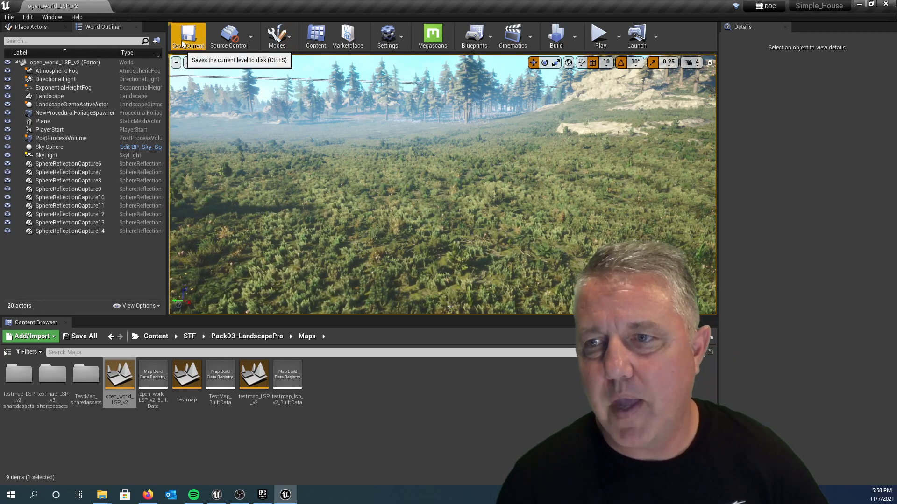
pyautogui.click(288, 35)
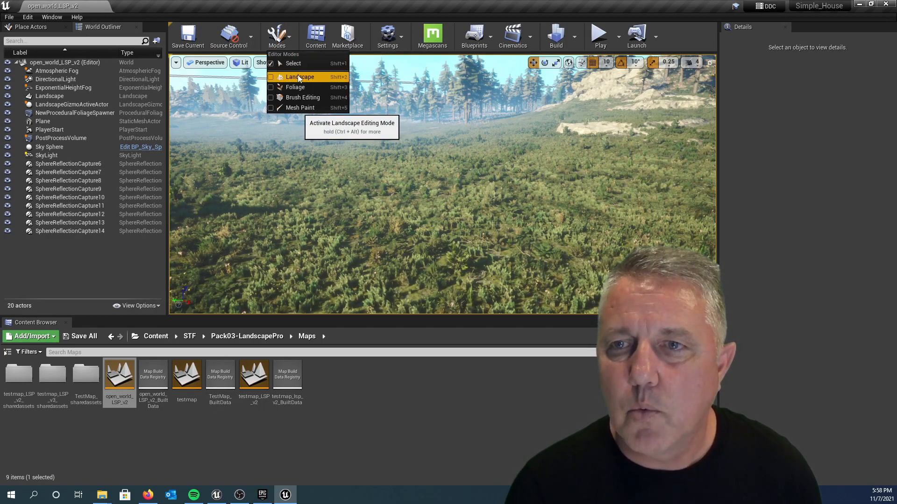
pyautogui.click(270, 88)
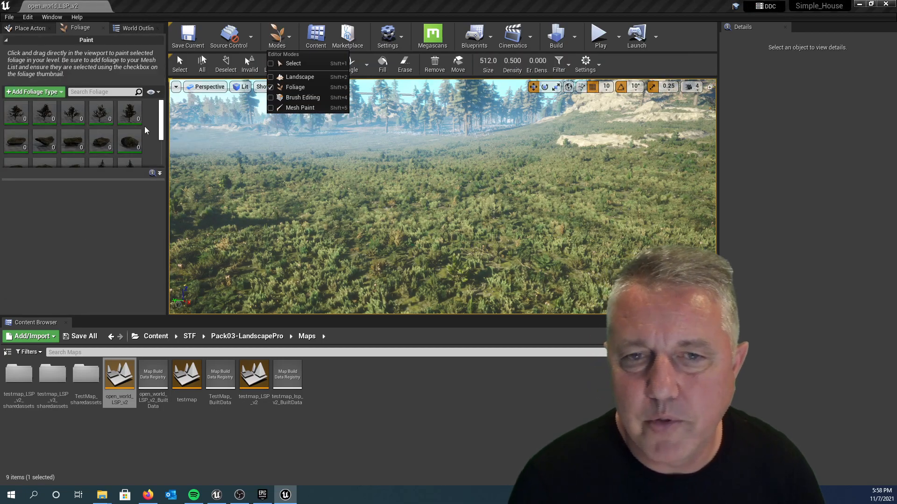
# Look through the foliage palette, select all 24 foliage types and activate them for painting
pyautogui.scroll(-2, 126, 135)
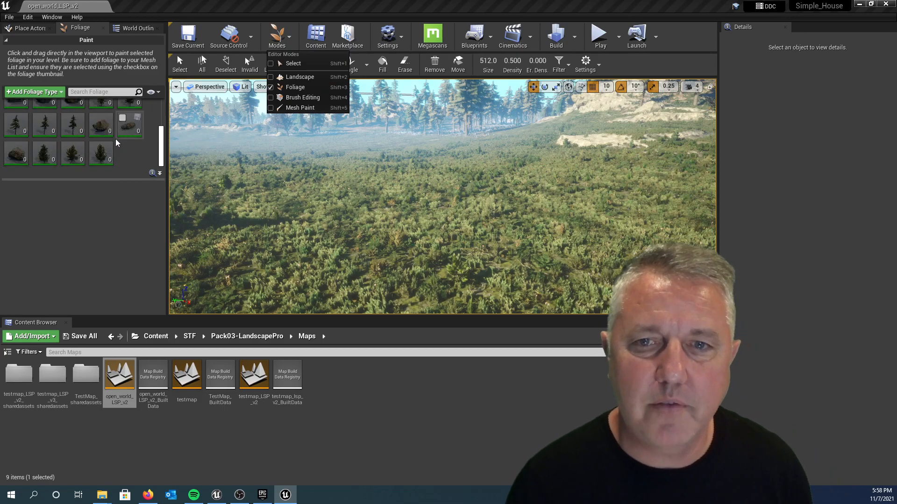
pyautogui.scroll(2, 117, 142)
pyautogui.scroll(3, 118, 141)
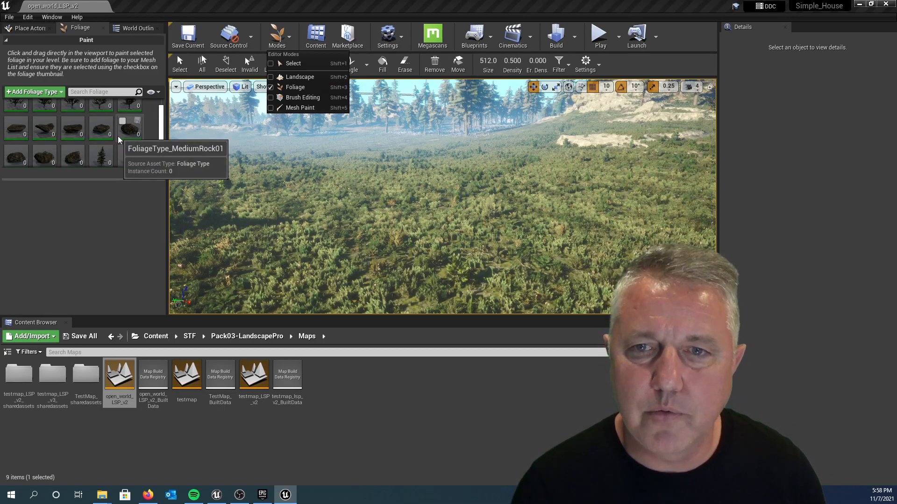
pyautogui.scroll(-3, 119, 140)
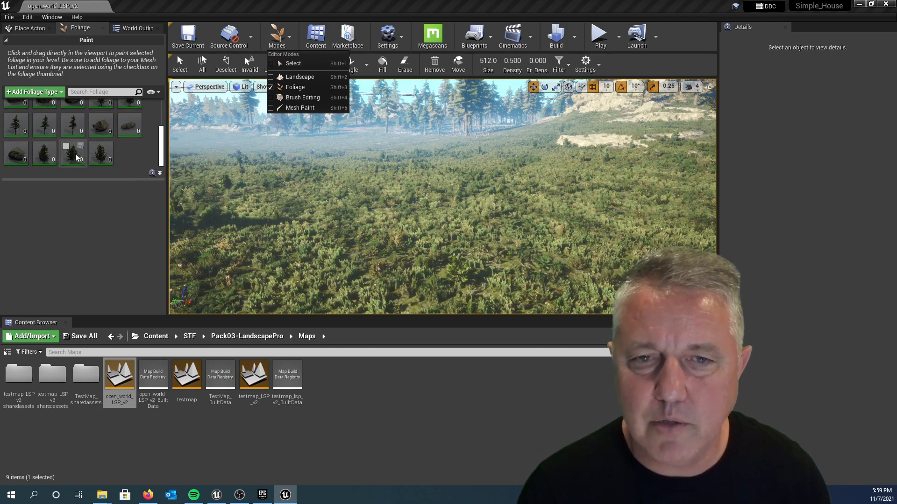
pyautogui.moveTo(279, 171); pyautogui.dragTo(476, 219, button='right')
pyautogui.scroll(3, 60, 130)
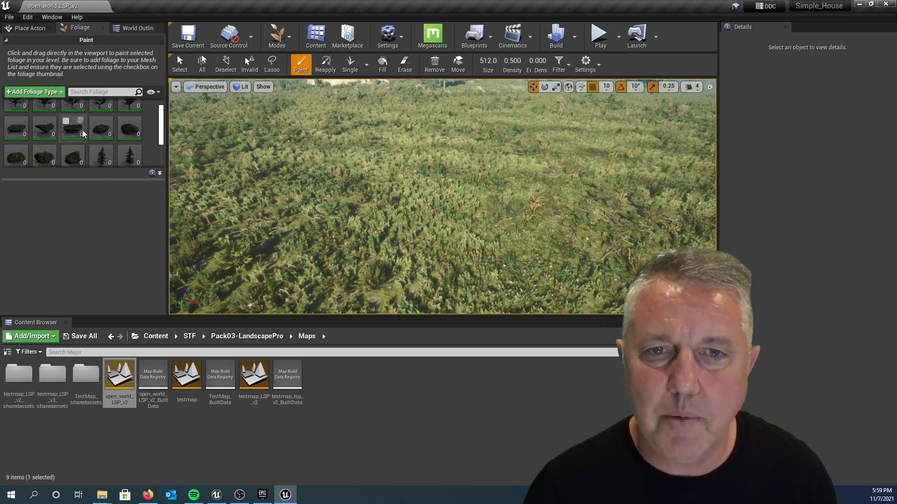
pyautogui.click(19, 119)
pyautogui.scroll(-3, 56, 121)
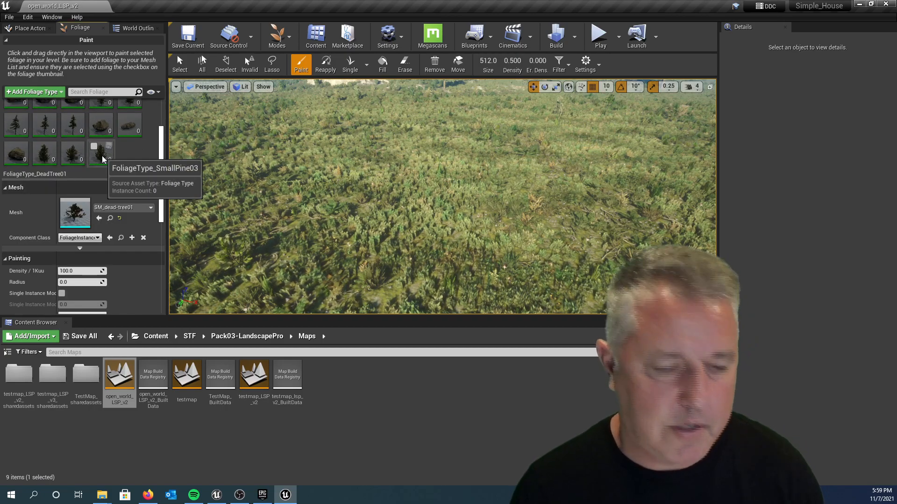
pyautogui.hotkey('ctrl', 'a')
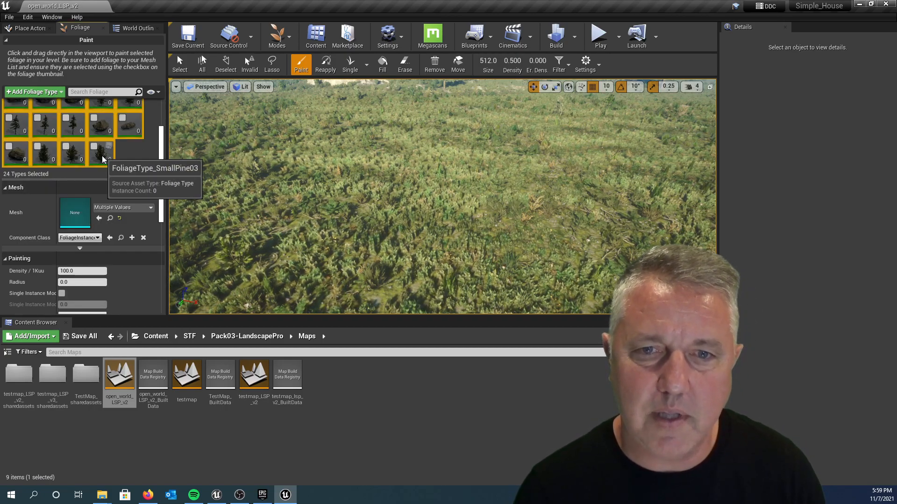
pyautogui.scroll(3, 112, 140)
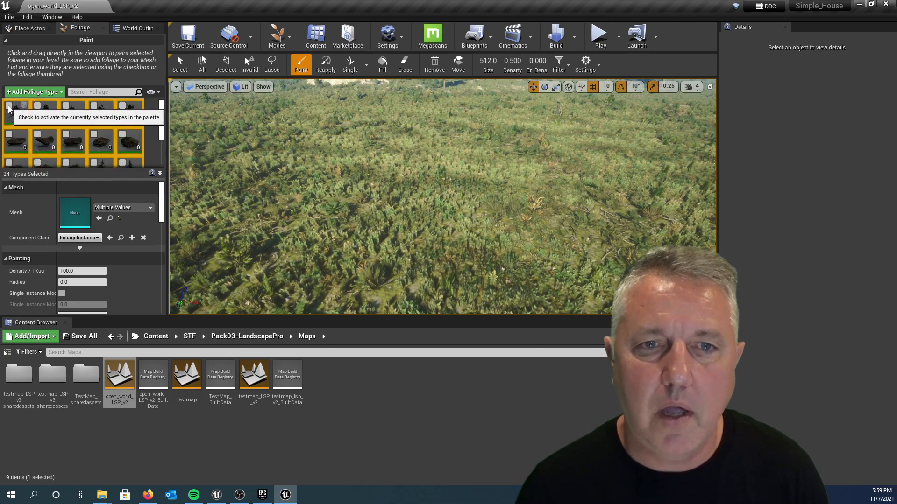
pyautogui.click(9, 107)
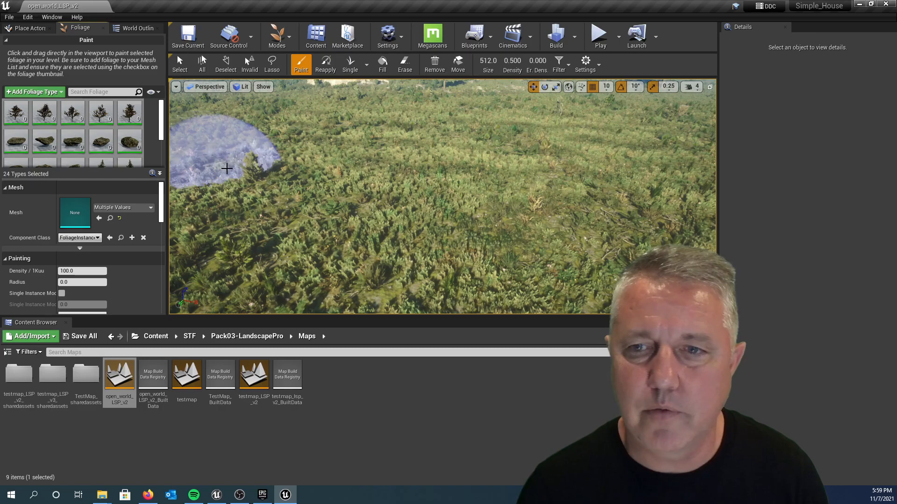
# Try to clear the vegetation from the open meadow with the foliage Erase tool at brush size 512
pyautogui.moveTo(335, 254)
pyautogui.mouseDown(button='right')
pyautogui.moveTo(443, 271)
pyautogui.moveTo(341, 229)
pyautogui.moveTo(416, 187)
pyautogui.moveTo(327, 189)
pyautogui.moveTo(285, 219)
pyautogui.mouseUp(button='right')
pyautogui.moveTo(416, 202)
pyautogui.mouseDown(button='right')
pyautogui.moveTo(383, 206)
pyautogui.moveTo(420, 163)
pyautogui.moveTo(418, 202)
pyautogui.moveTo(401, 182)
pyautogui.mouseUp(button='right')
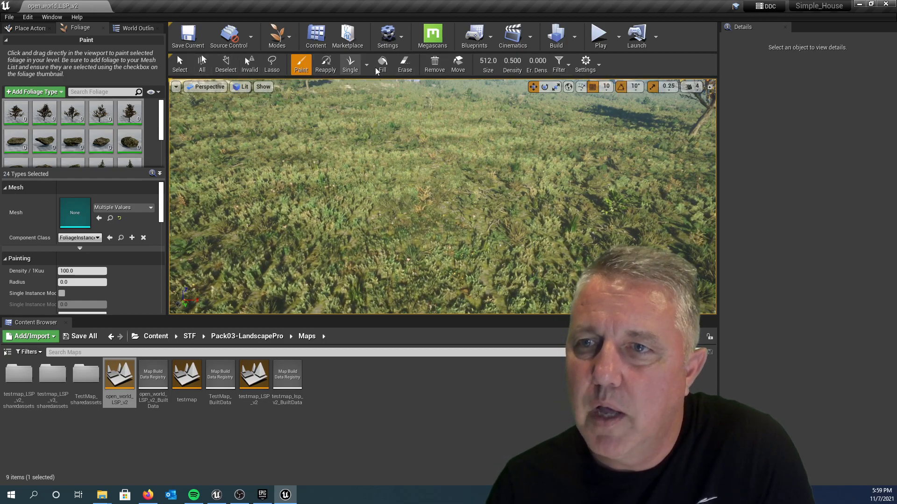
pyautogui.click(404, 64)
pyautogui.moveTo(404, 187); pyautogui.dragTo(462, 229, button='right')
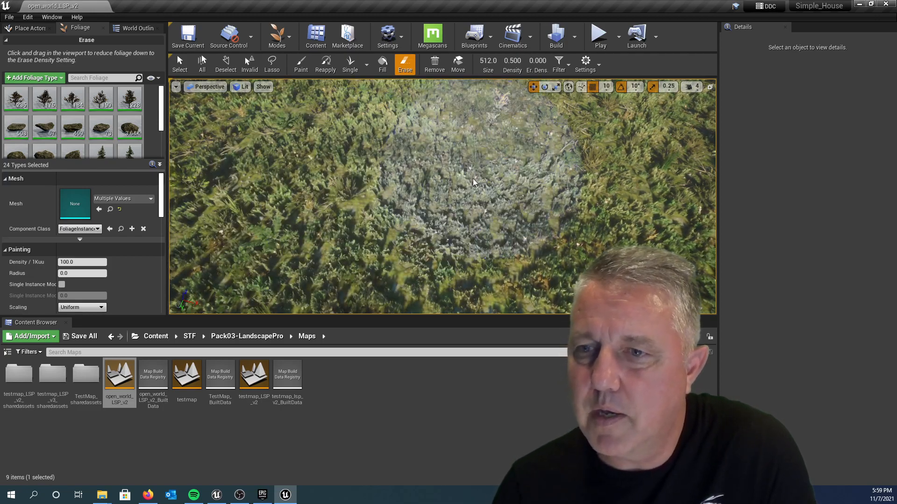
pyautogui.moveTo(364, 229); pyautogui.dragTo(363, 145, button='right')
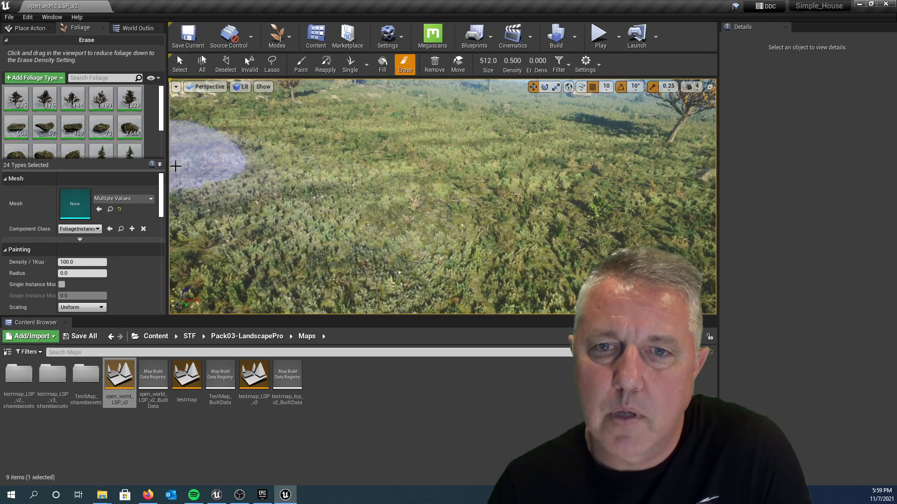
pyautogui.scroll(-2, 110, 155)
pyautogui.scroll(-1, 111, 155)
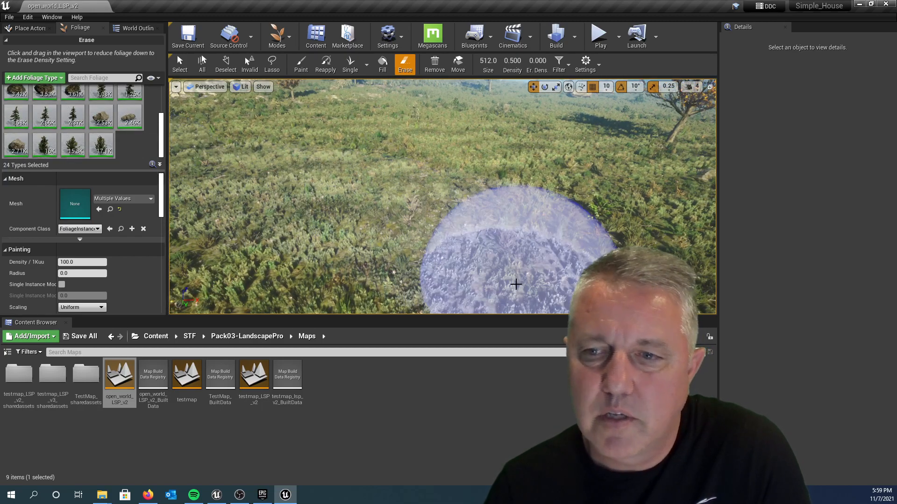
pyautogui.moveTo(454, 249); pyautogui.dragTo(532, 282, button='right')
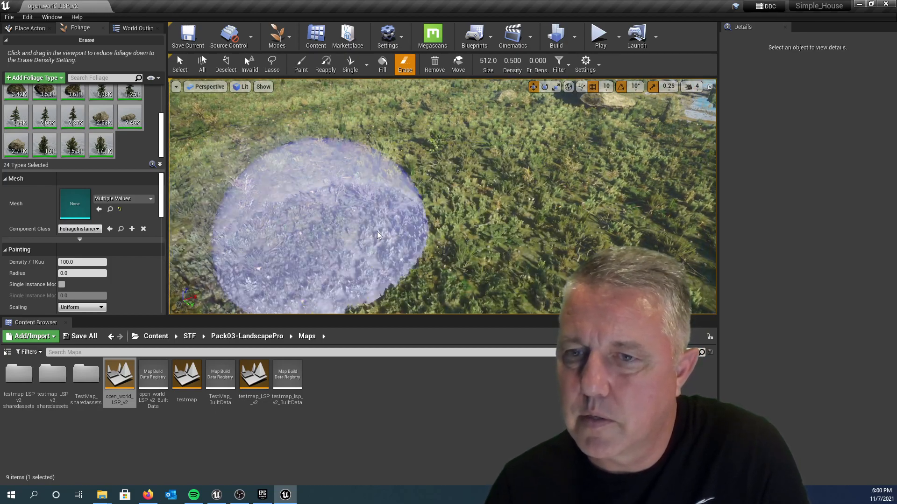
pyautogui.moveTo(401, 222); pyautogui.dragTo(402, 227, button='right')
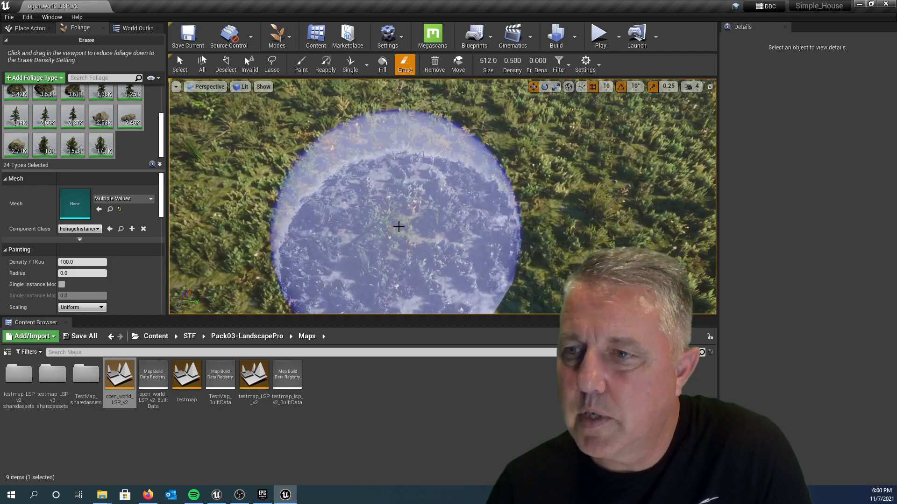
pyautogui.moveTo(457, 220)
pyautogui.mouseDown(button='right')
pyautogui.moveTo(434, 231)
pyautogui.moveTo(449, 237)
pyautogui.mouseUp(button='right')
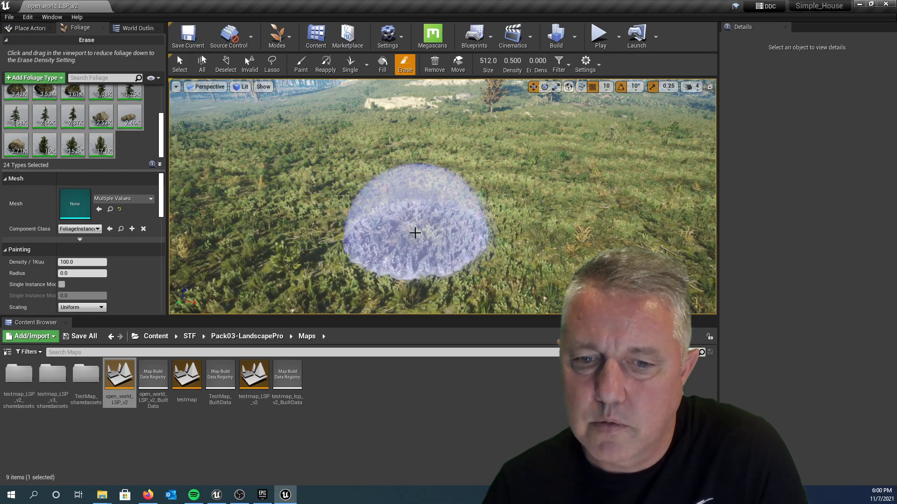
pyautogui.moveTo(513, 253); pyautogui.dragTo(508, 245, button='right')
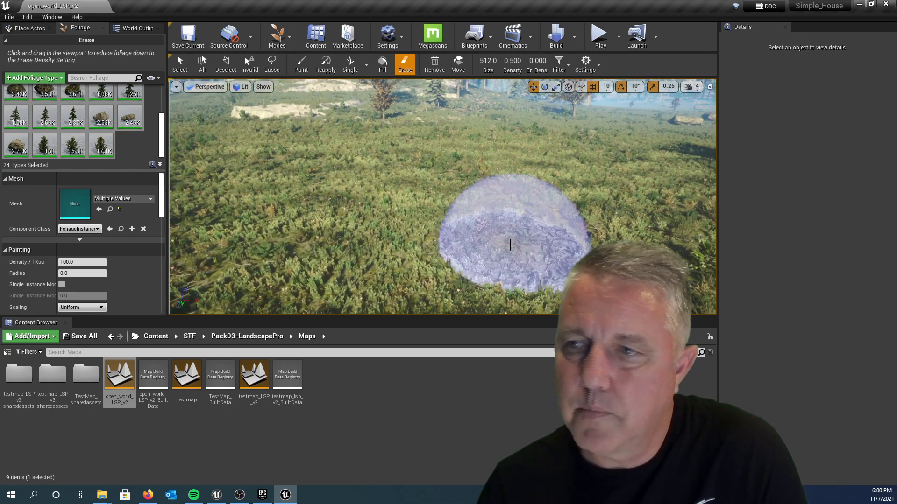
# Return to the Select editing mode and select the Landscape in the meadow
pyautogui.click(277, 36)
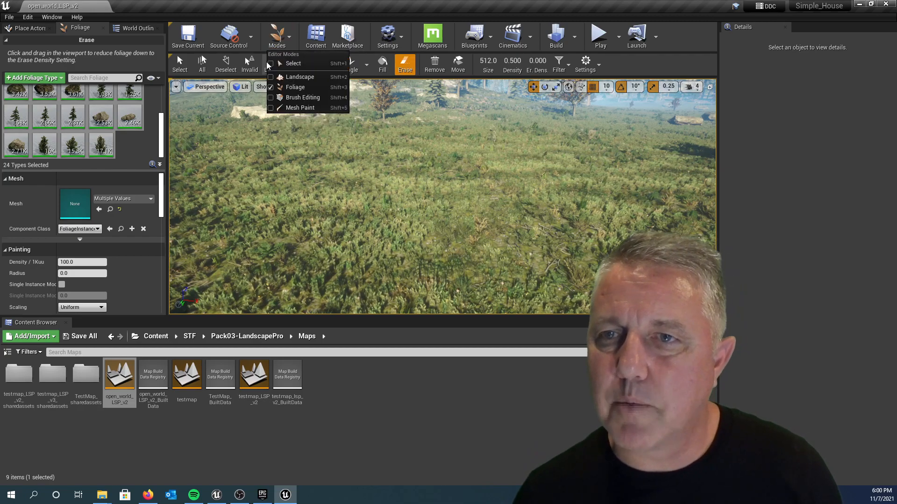
pyautogui.click(269, 64)
pyautogui.click(370, 235)
# Inspect the meadow's ground vegetation from above and close up, and play the level in the active viewport
pyautogui.moveTo(370, 235); pyautogui.dragTo(107, 248, button='right')
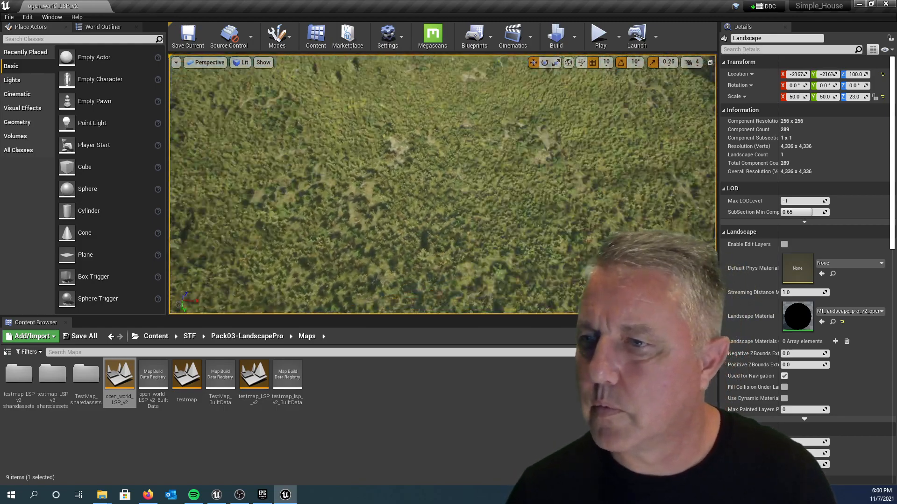
pyautogui.moveTo(442, 184)
pyautogui.mouseDown(button='right')
pyautogui.moveTo(355, 222)
pyautogui.moveTo(283, 173)
pyautogui.moveTo(354, 260)
pyautogui.moveTo(354, 228)
pyautogui.moveTo(383, 196)
pyautogui.moveTo(374, 207)
pyautogui.moveTo(420, 220)
pyautogui.moveTo(447, 193)
pyautogui.mouseUp(button='right')
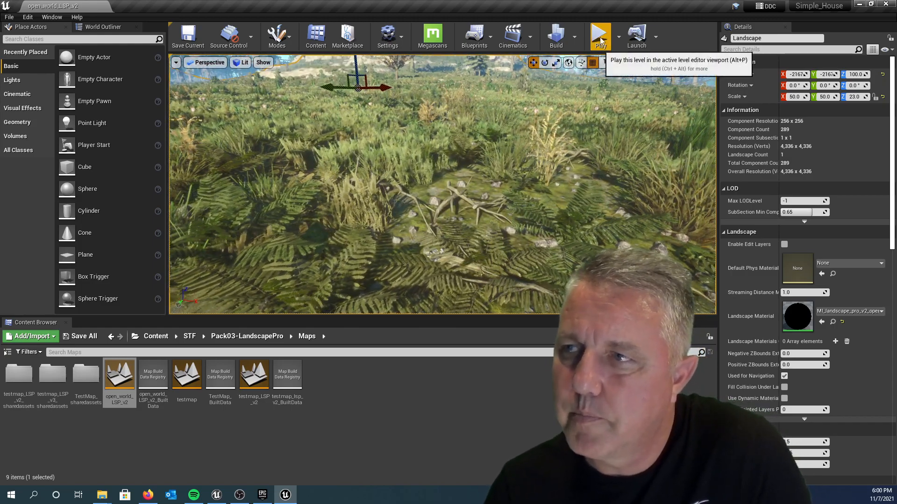
pyautogui.hotkey('alt', 'p')
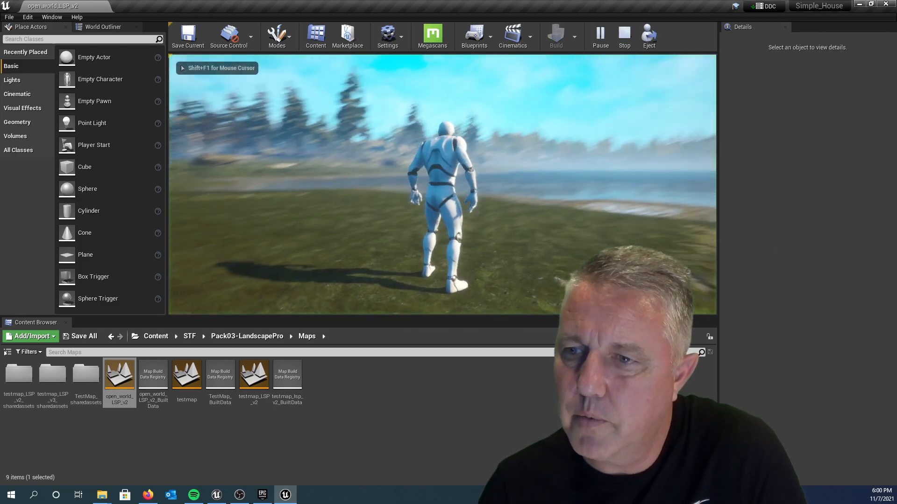
# Run the character through the meadow's vegetation and end the play session
pyautogui.press('w')
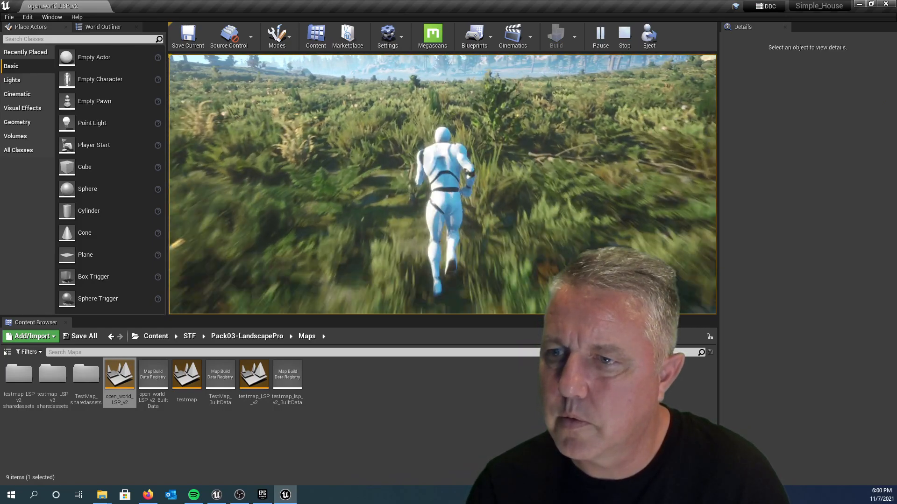
pyautogui.press('Escape')
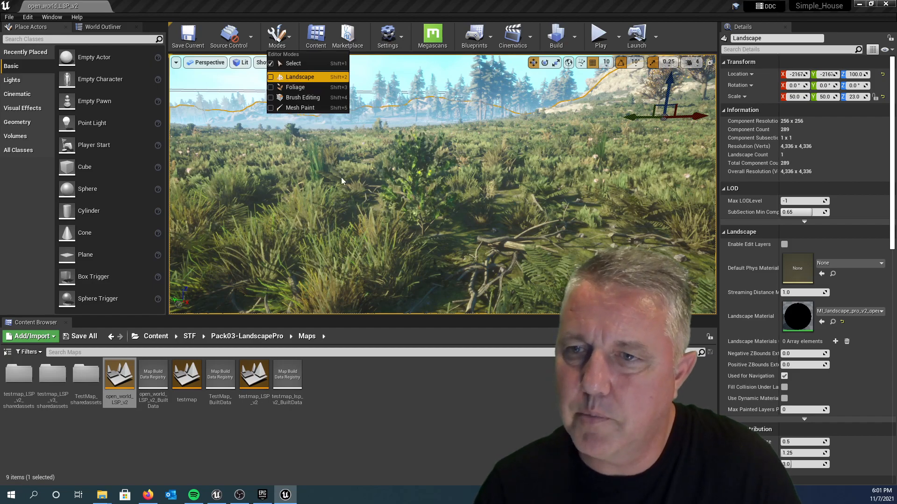
# Switch to Landscape sculpting and flatten the meadow's ground with the Flatten tool at brush size 2048 and strength 0.3
pyautogui.click(299, 77)
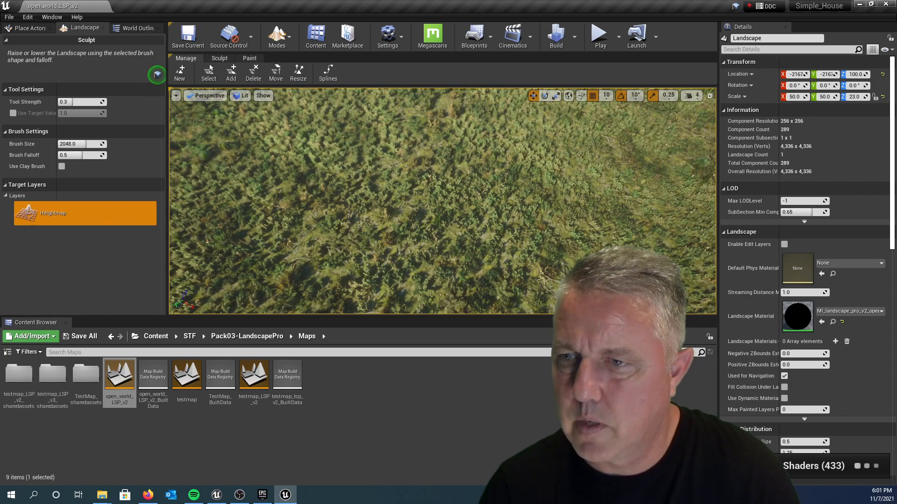
pyautogui.click(218, 59)
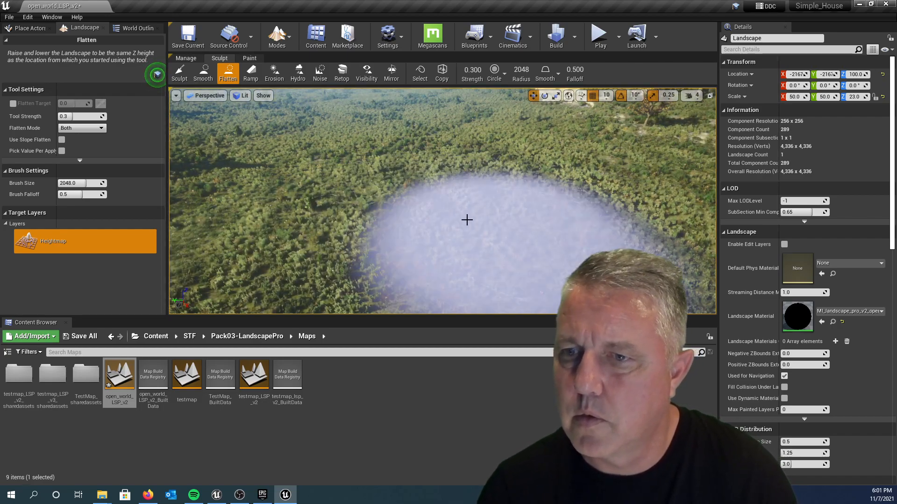
pyautogui.scroll(5, 472, 222)
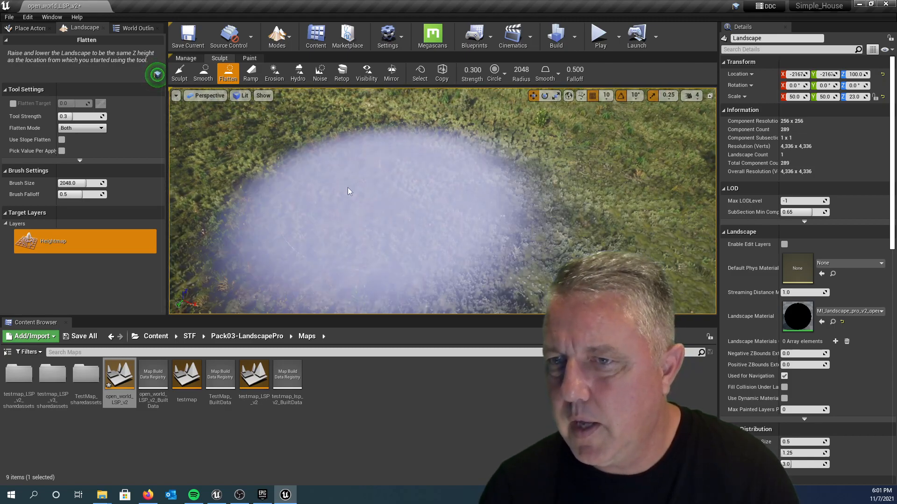
pyautogui.moveTo(341, 224); pyautogui.dragTo(458, 224, button='right')
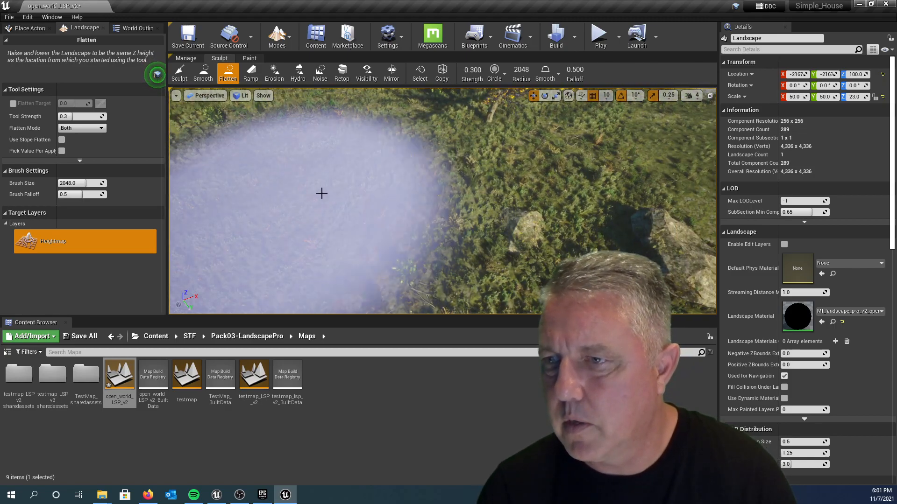
pyautogui.scroll(-5, 313, 195)
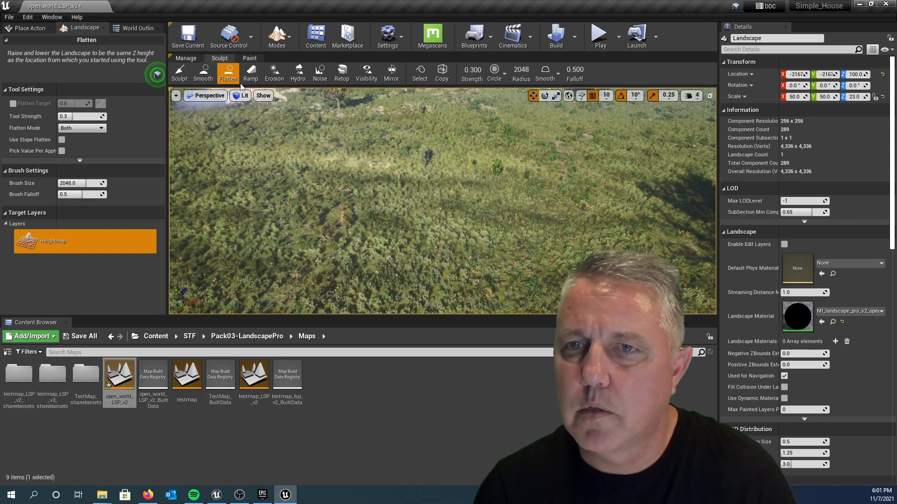
# Try the Brush Editing mode and the Foliage mode for working on the meadow
pyautogui.click(158, 76)
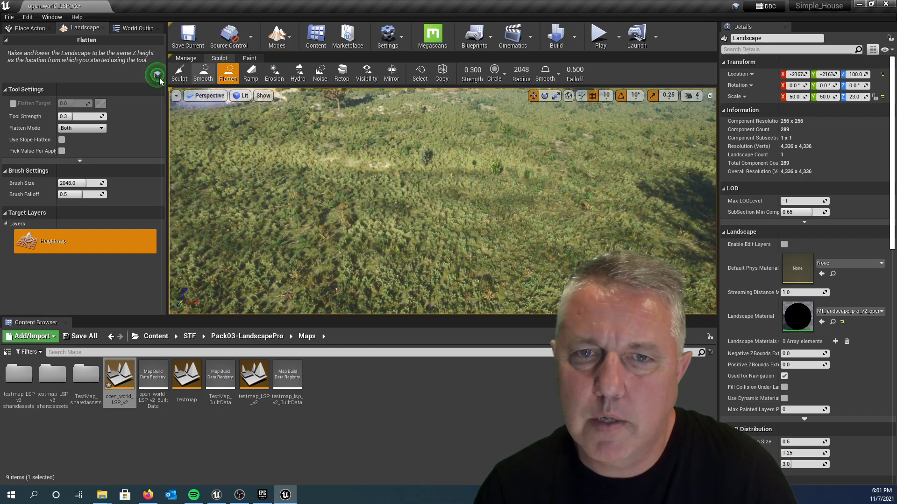
pyautogui.click(287, 45)
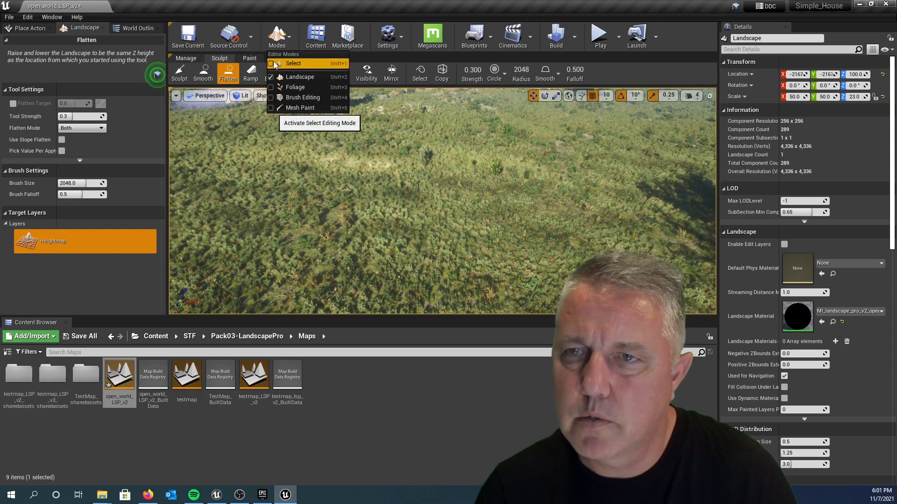
pyautogui.click(274, 98)
pyautogui.moveTo(442, 196); pyautogui.dragTo(383, 135, button='right')
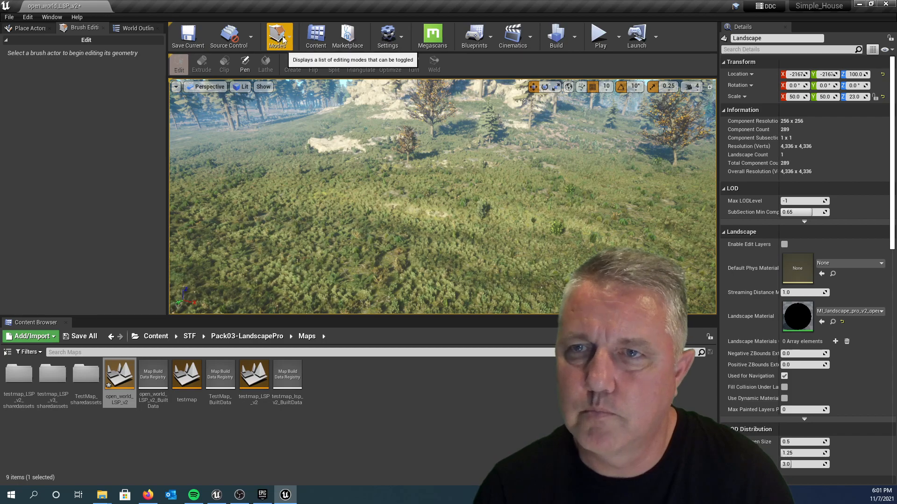
pyautogui.click(289, 37)
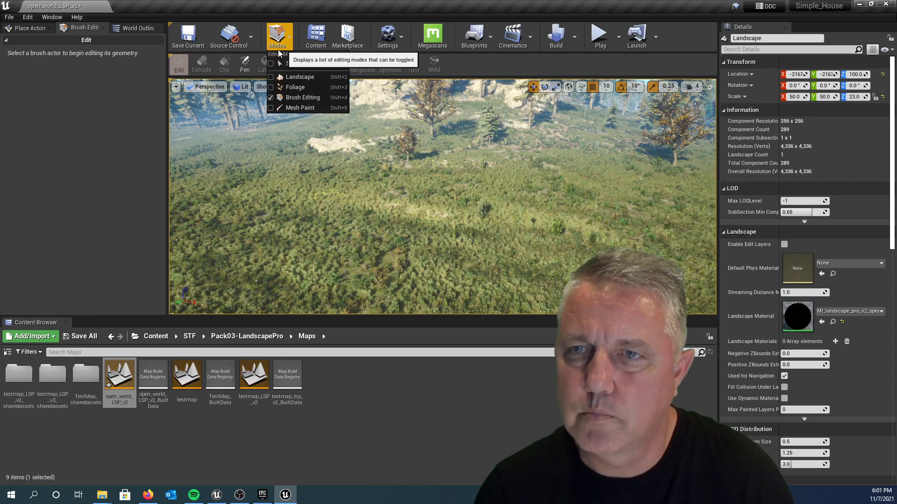
pyautogui.click(271, 88)
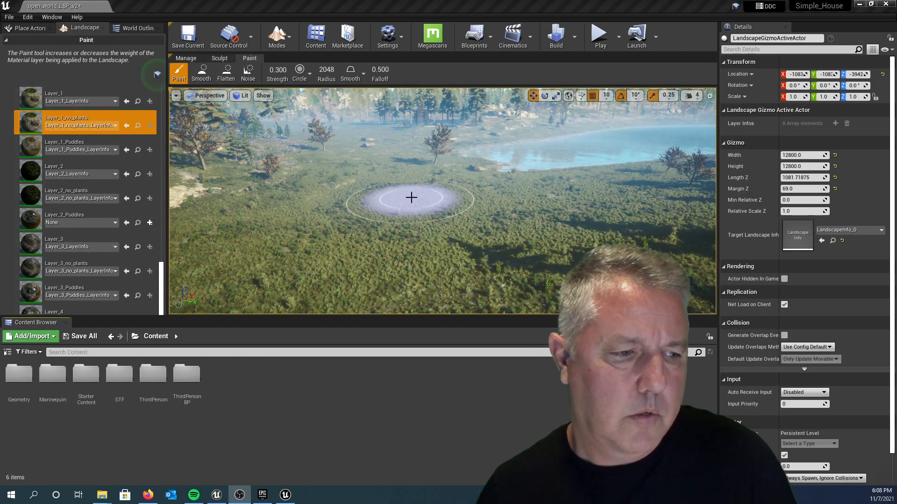
# Review Landscape mode's Manage and Sculpt tools and return to the Paint tool with Layer_1_no_plants as the target layer
pyautogui.moveTo(411, 198)
pyautogui.mouseDown(button='right')
pyautogui.moveTo(542, 198)
pyautogui.moveTo(481, 198)
pyautogui.moveTo(505, 198)
pyautogui.moveTo(518, 219)
pyautogui.moveTo(533, 198)
pyautogui.moveTo(514, 198)
pyautogui.moveTo(467, 233)
pyautogui.moveTo(434, 231)
pyautogui.moveTo(406, 201)
pyautogui.moveTo(481, 168)
pyautogui.moveTo(448, 192)
pyautogui.moveTo(280, 224)
pyautogui.mouseUp(button='right')
pyautogui.press('w')
pyautogui.press('w')
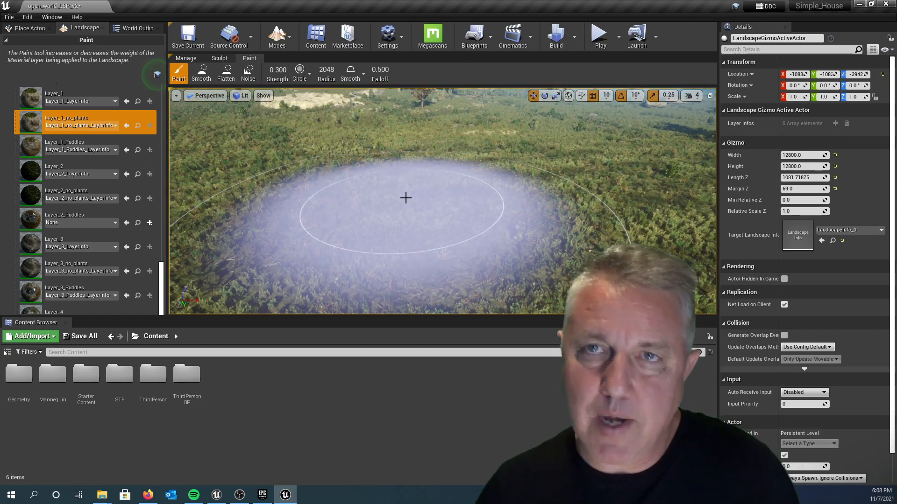
pyautogui.moveTo(367, 197)
pyautogui.mouseDown(button='right')
pyautogui.moveTo(373, 170)
pyautogui.moveTo(376, 177)
pyautogui.mouseUp(button='right')
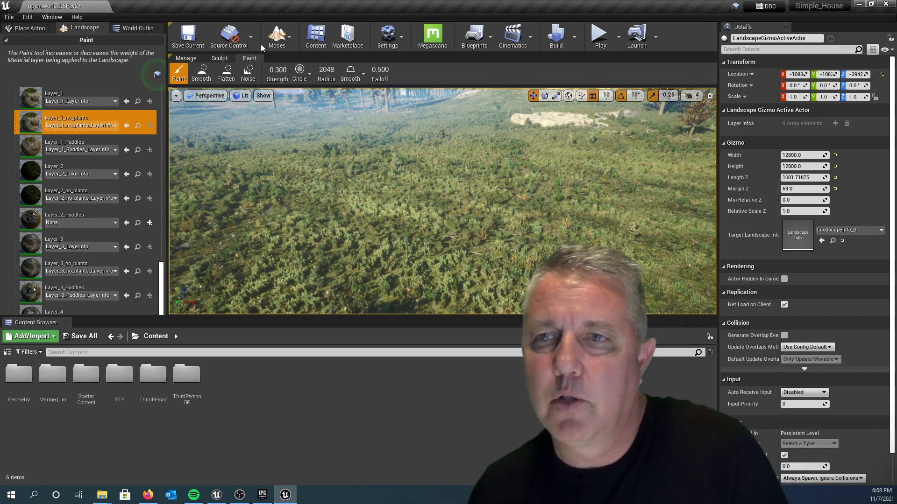
pyautogui.click(278, 38)
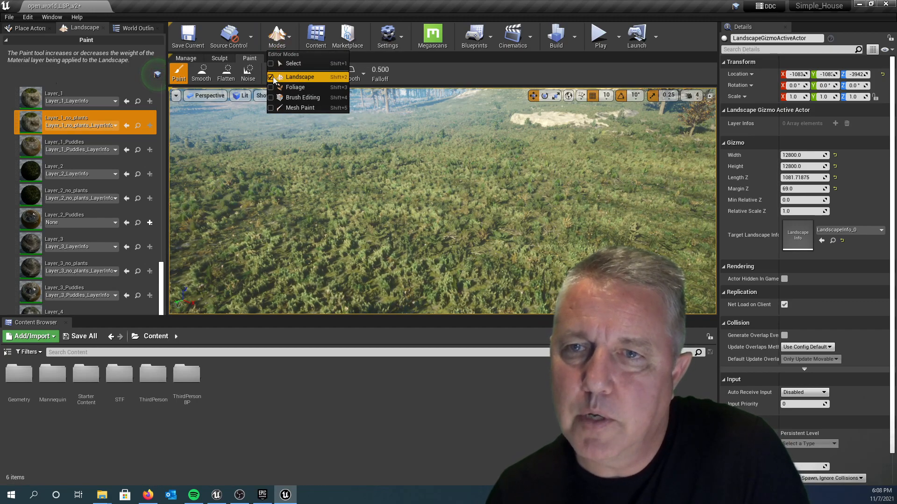
pyautogui.click(192, 61)
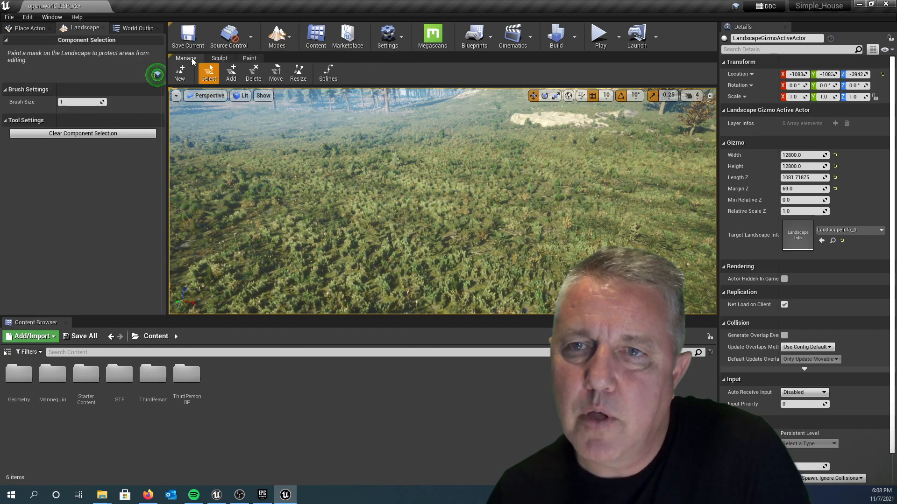
pyautogui.click(217, 59)
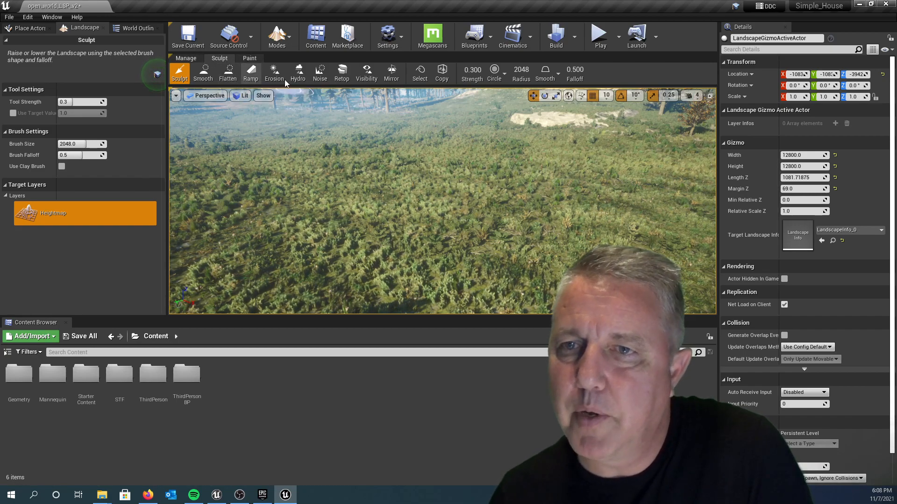
pyautogui.click(249, 59)
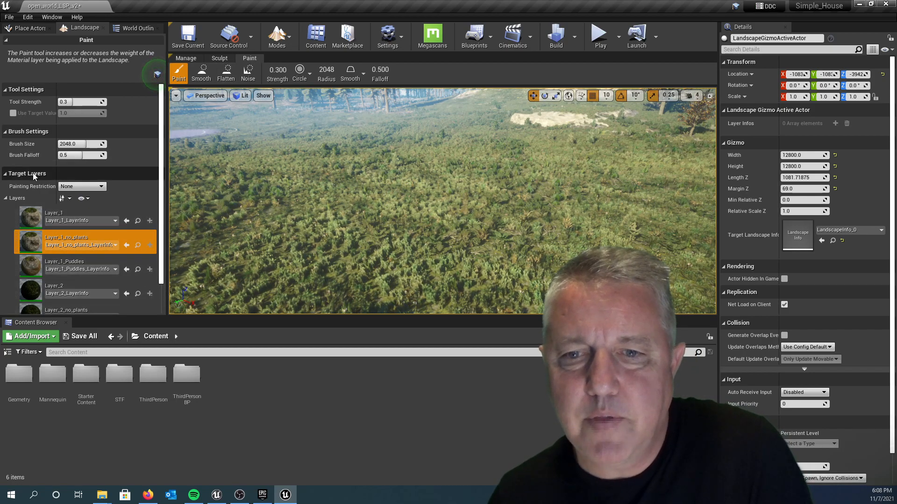
pyautogui.scroll(-3, 34, 177)
pyautogui.scroll(-2, 34, 182)
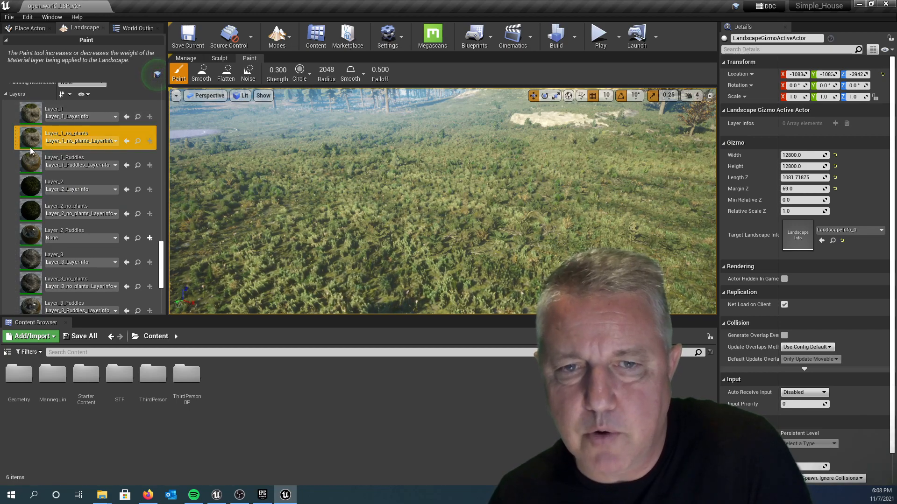
pyautogui.scroll(1, 46, 152)
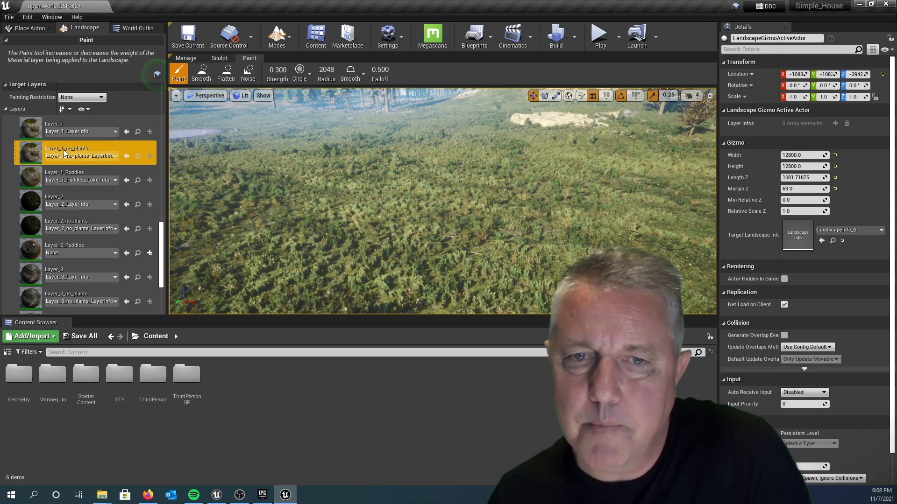
# Paint Layer_1_no_plants across the meadow at brush size 2048 and strength 0.3 to clear a wide area of vegetation
pyautogui.moveTo(298, 170)
pyautogui.mouseDown(button='right')
pyautogui.moveTo(327, 173)
pyautogui.moveTo(347, 194)
pyautogui.moveTo(369, 171)
pyautogui.moveTo(392, 182)
pyautogui.moveTo(411, 176)
pyautogui.moveTo(342, 178)
pyautogui.moveTo(355, 192)
pyautogui.moveTo(317, 172)
pyautogui.mouseUp(button='right')
pyautogui.moveTo(412, 181)
pyautogui.mouseDown(button='right')
pyautogui.moveTo(410, 158)
pyautogui.moveTo(411, 182)
pyautogui.mouseUp(button='right')
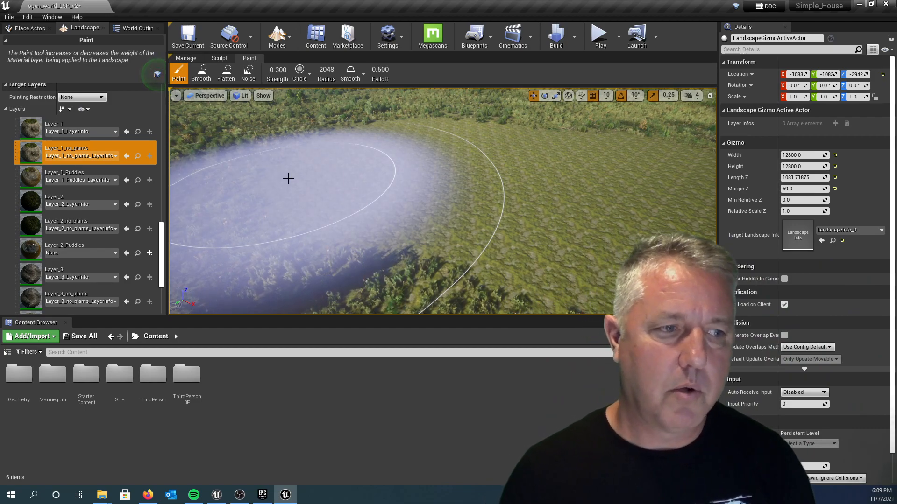
pyautogui.moveTo(363, 164); pyautogui.dragTo(434, 159, button='right')
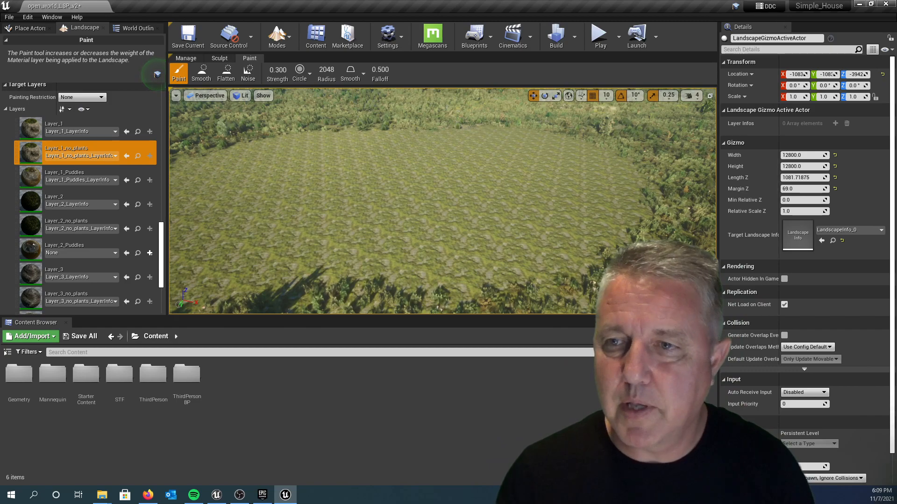
pyautogui.moveTo(370, 169); pyautogui.dragTo(375, 150, button='right')
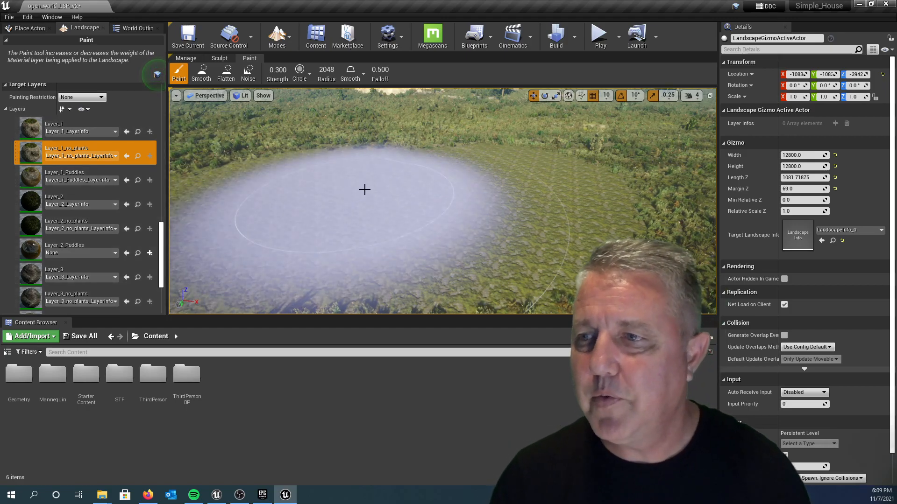
# Level the cleared area of the meadow with the Flatten sculpting tool at brush size 2048 and strength 0.3
pyautogui.moveTo(442, 200)
pyautogui.mouseDown(button='right')
pyautogui.moveTo(443, 233)
pyautogui.moveTo(457, 210)
pyautogui.moveTo(528, 205)
pyautogui.moveTo(460, 200)
pyautogui.moveTo(523, 185)
pyautogui.moveTo(434, 217)
pyautogui.moveTo(366, 189)
pyautogui.moveTo(397, 220)
pyautogui.moveTo(399, 189)
pyautogui.moveTo(383, 155)
pyautogui.mouseUp(button='right')
pyautogui.press('w')
pyautogui.moveTo(397, 189)
pyautogui.mouseDown(button='right')
pyautogui.moveTo(388, 180)
pyautogui.moveTo(380, 188)
pyautogui.mouseUp(button='right')
pyautogui.press('q')
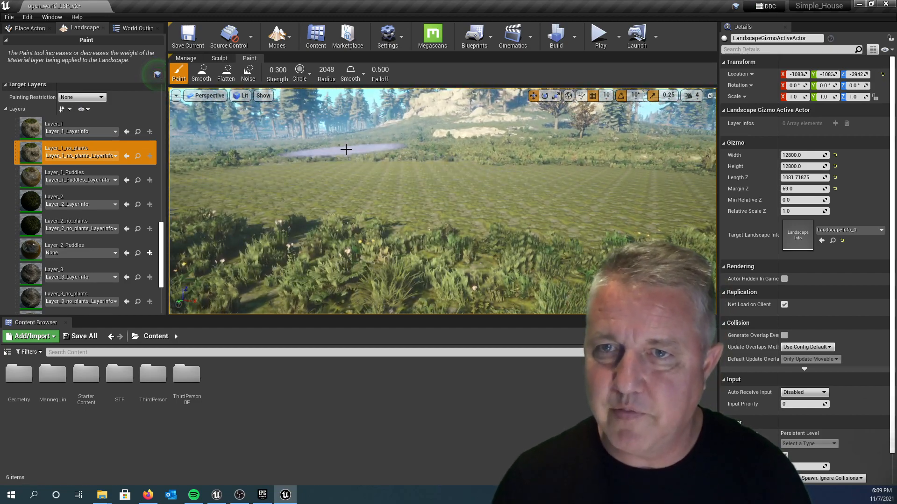
pyautogui.click(219, 58)
pyautogui.click(228, 73)
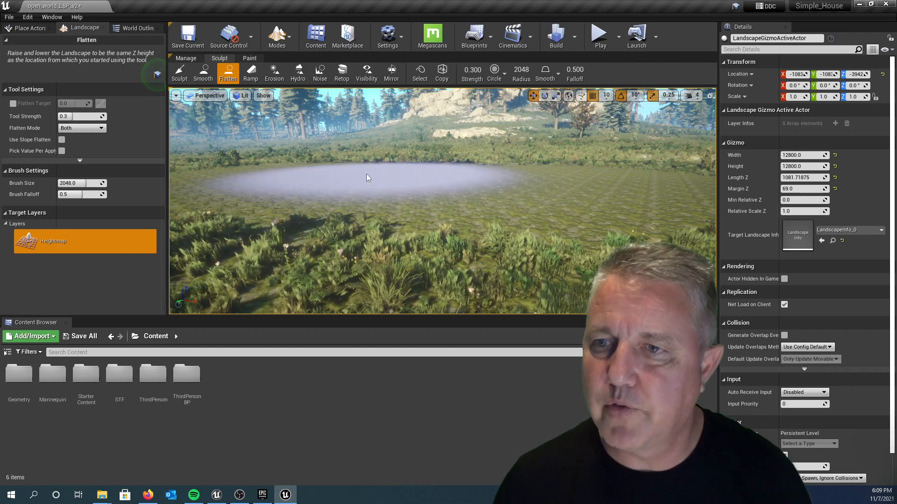
pyautogui.moveTo(483, 176)
pyautogui.mouseDown(button='right')
pyautogui.moveTo(403, 186)
pyautogui.moveTo(552, 184)
pyautogui.moveTo(436, 138)
pyautogui.moveTo(426, 161)
pyautogui.mouseUp(button='right')
pyautogui.moveTo(382, 138)
pyautogui.mouseDown()
pyautogui.moveTo(384, 150)
pyautogui.moveTo(360, 152)
pyautogui.mouseUp()
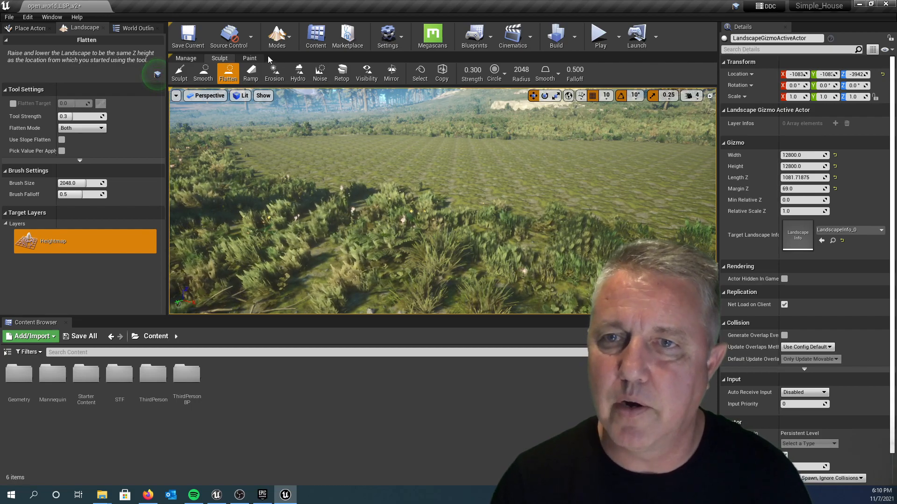
# Return to the Select editing mode and bring the cleared ground into close view
pyautogui.click(244, 58)
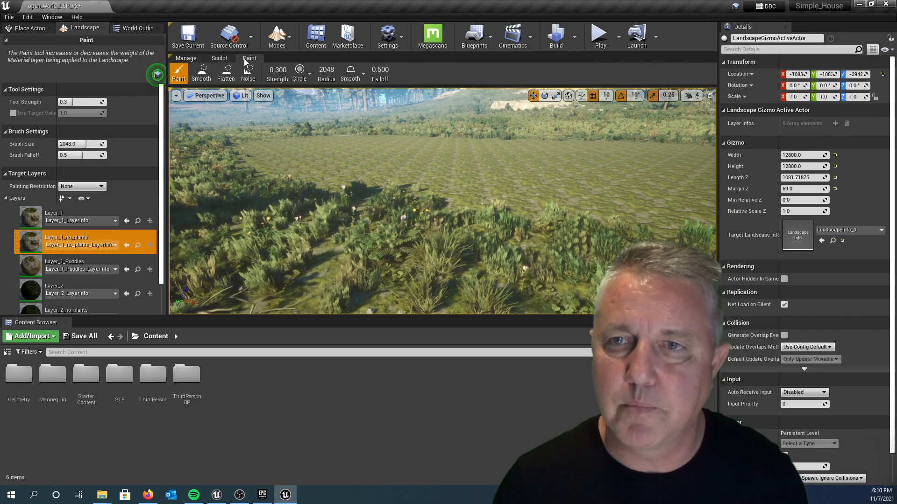
pyautogui.click(289, 37)
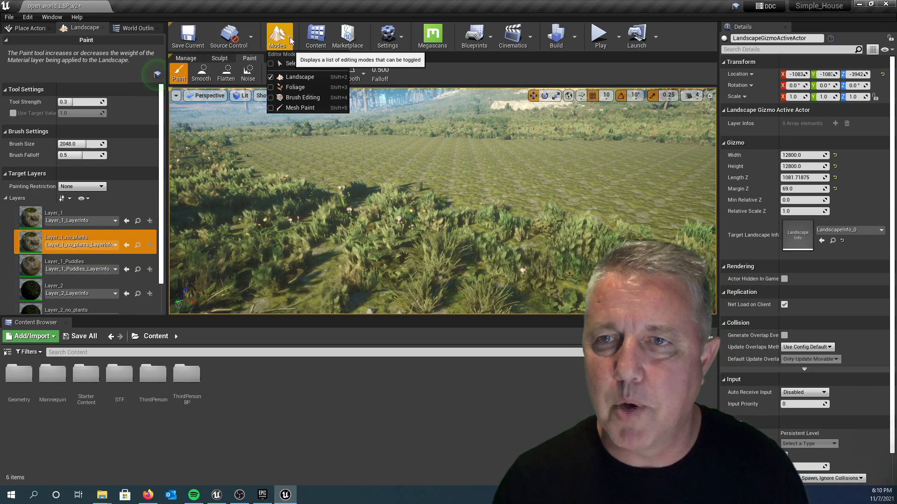
pyautogui.click(272, 64)
pyautogui.moveTo(377, 117); pyautogui.dragTo(306, 287, button='right')
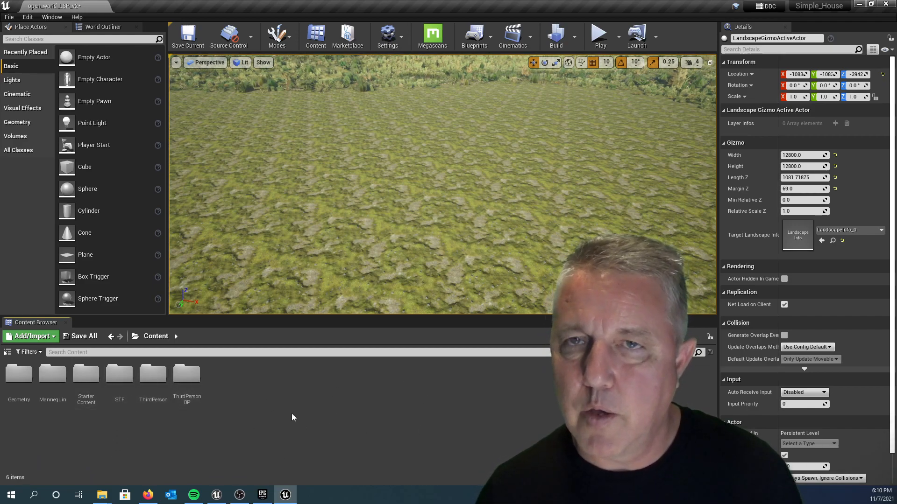
# Create a folder named Models in the project's Content folder
pyautogui.rightClick(302, 402)
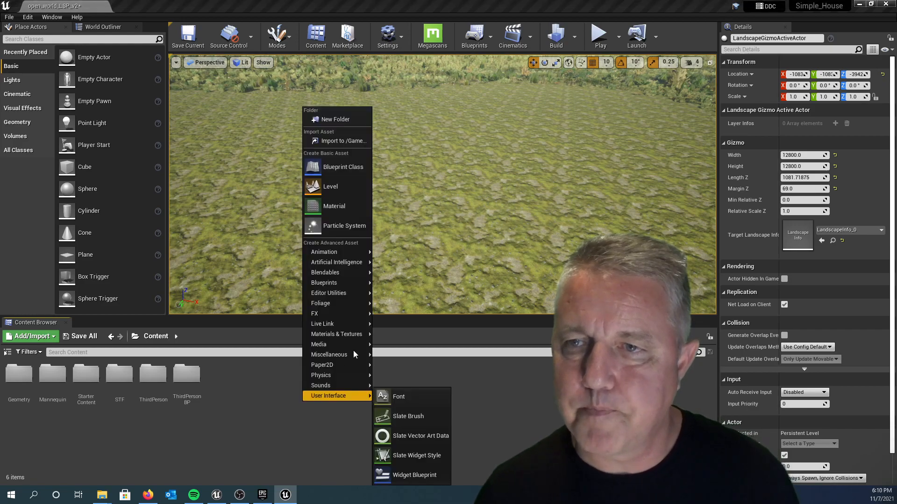
pyautogui.click(323, 118)
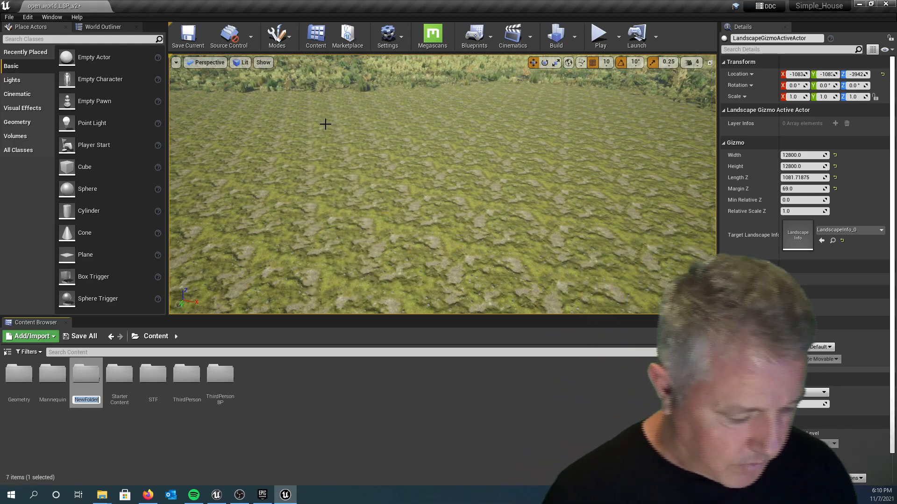
pyautogui.write('Models')
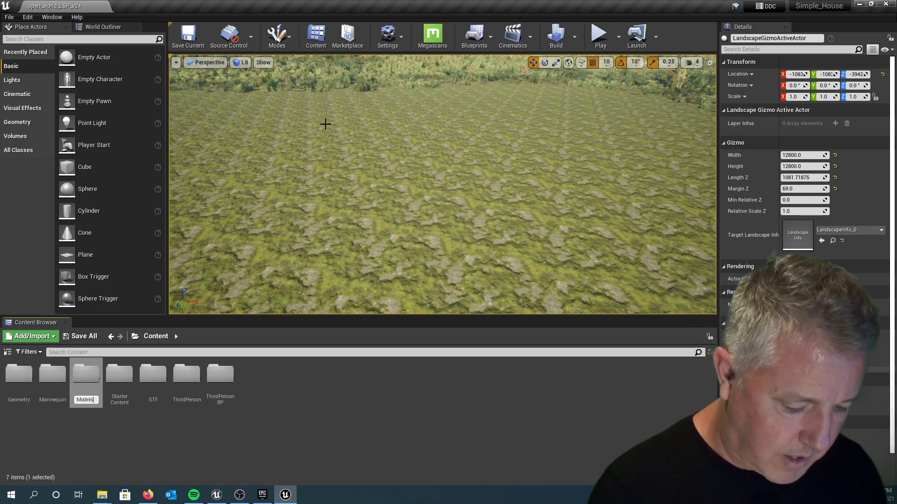
pyautogui.press('Return')
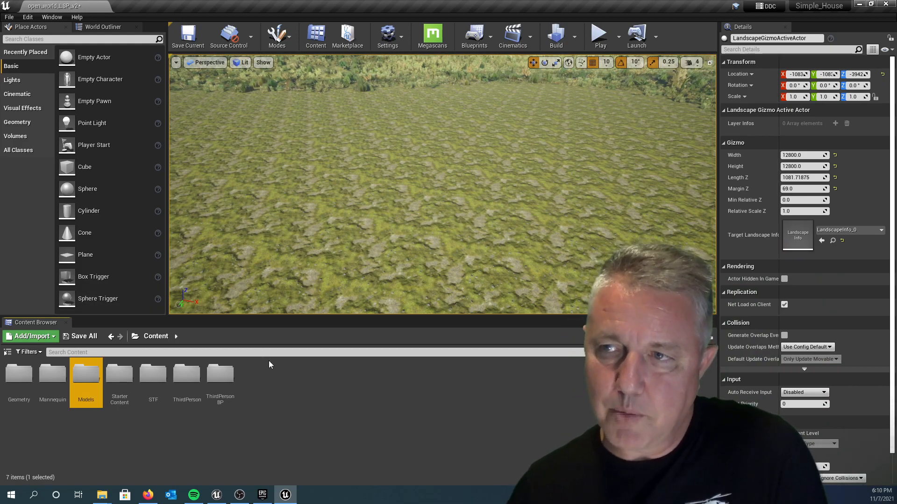
# Create a folder named Simple_House inside the Models folder
pyautogui.doubleClick(84, 374)
pyautogui.rightClick(184, 392)
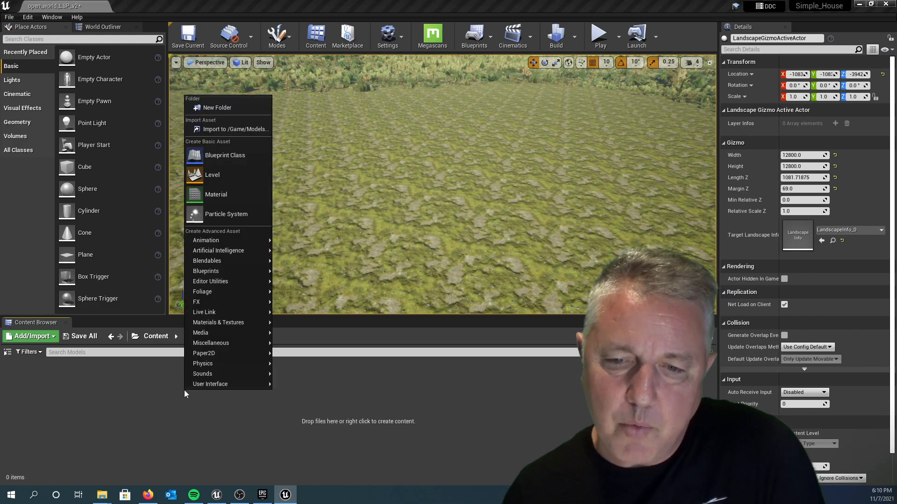
pyautogui.click(204, 108)
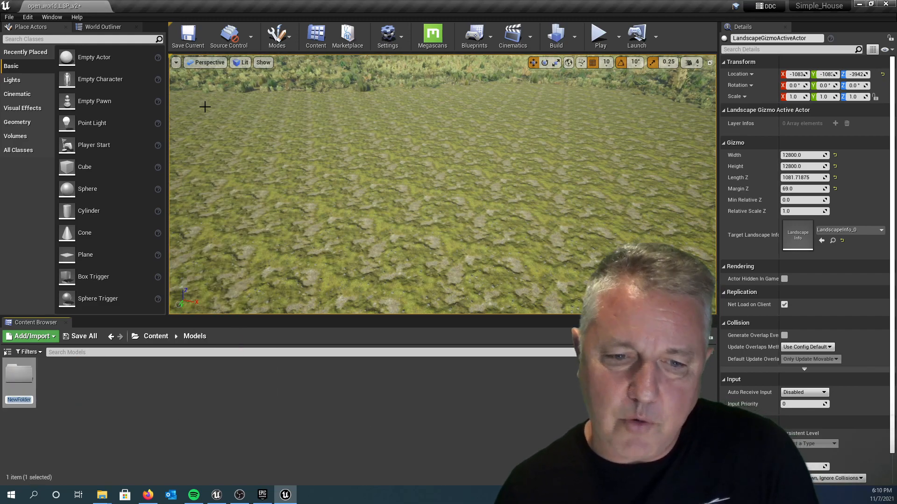
pyautogui.write('Simple')
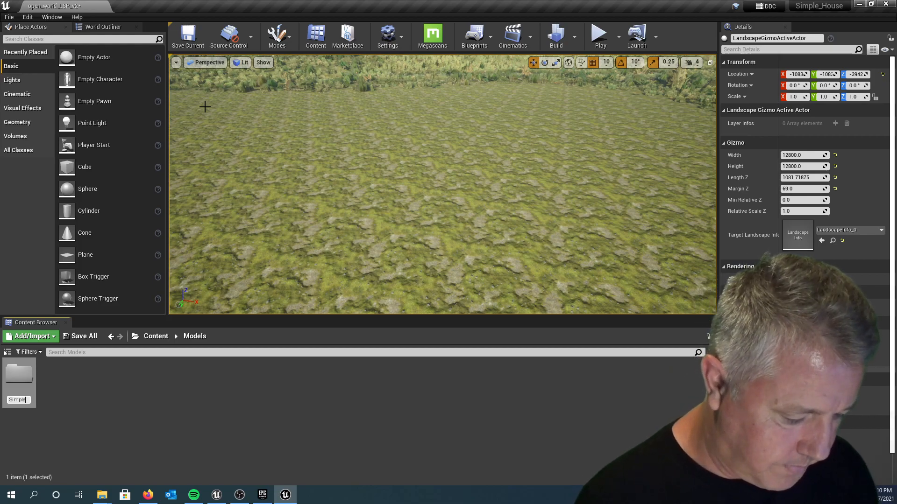
pyautogui.write('_House')
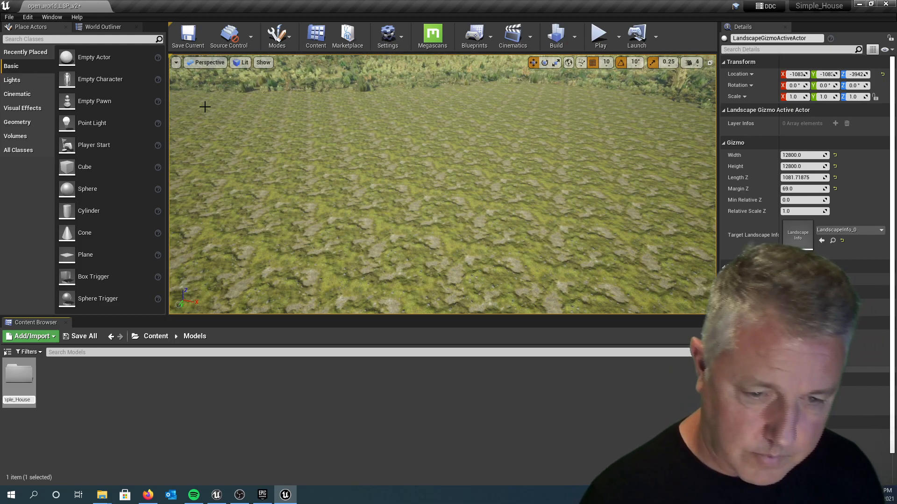
pyautogui.press('Return')
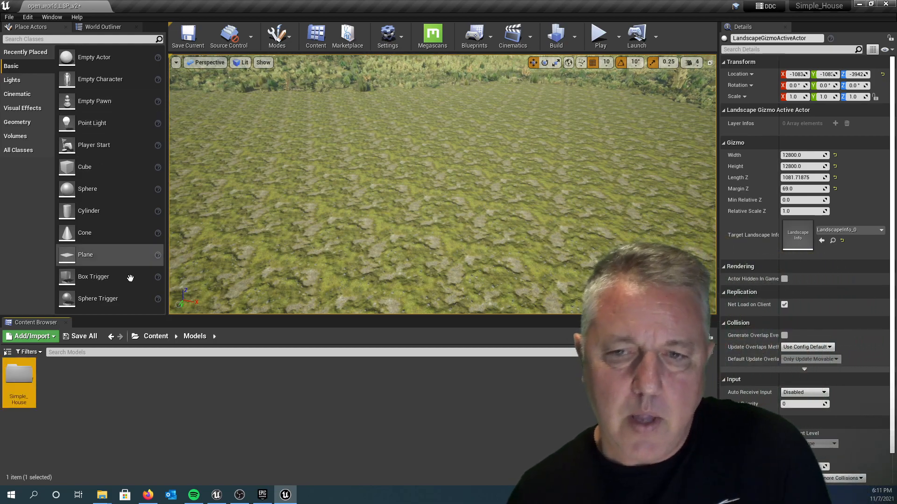
# Import the Simple_House_Example 3D object from D:\Maya_Projects\Simple_House\scenes into the Simple_House content folder with the default FBX options for all meshes
pyautogui.doubleClick(19, 380)
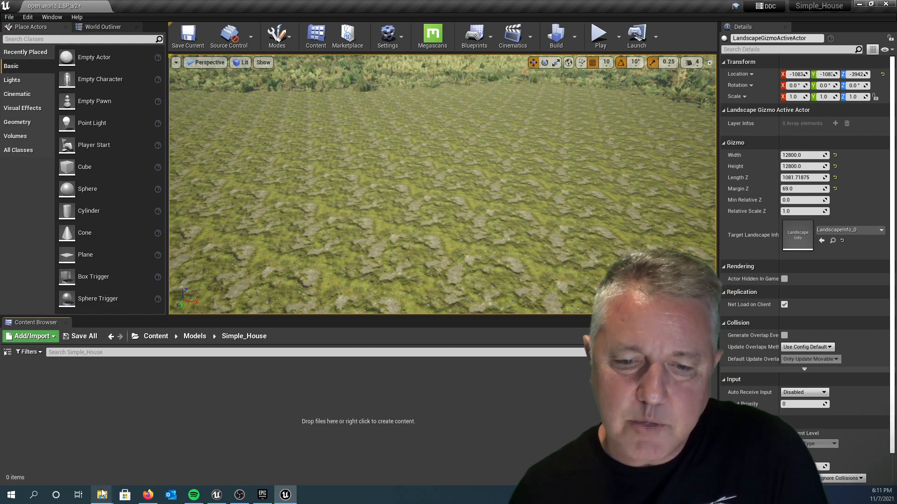
pyautogui.moveTo(102, 490)
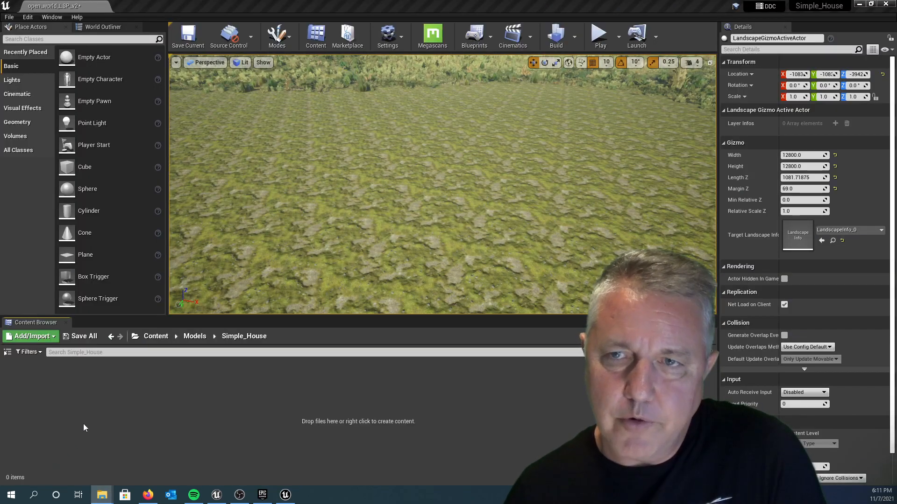
pyautogui.moveTo(0, 168); pyautogui.dragTo(355, 92)
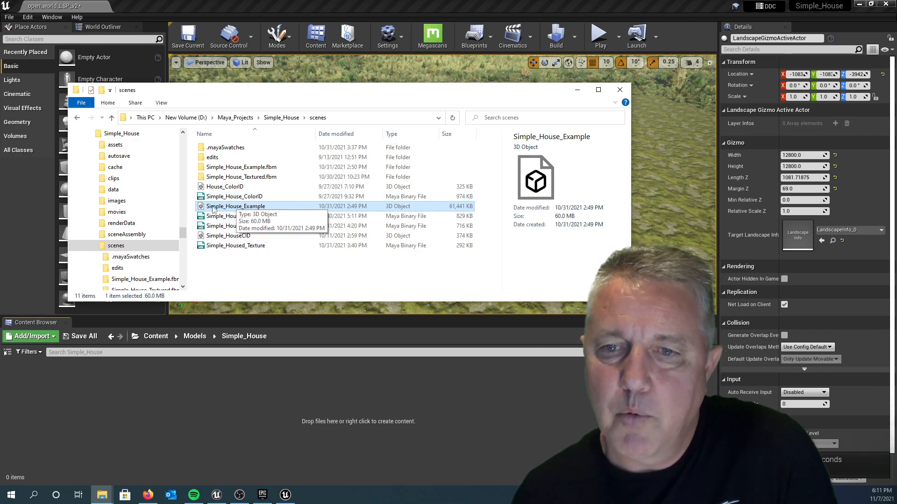
pyautogui.moveTo(209, 210); pyautogui.dragTo(122, 403)
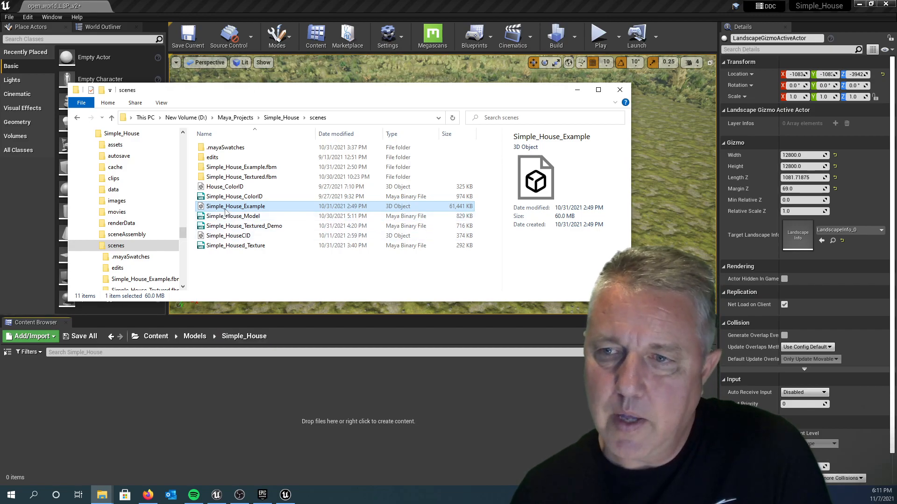
pyautogui.moveTo(225, 209); pyautogui.dragTo(297, 418)
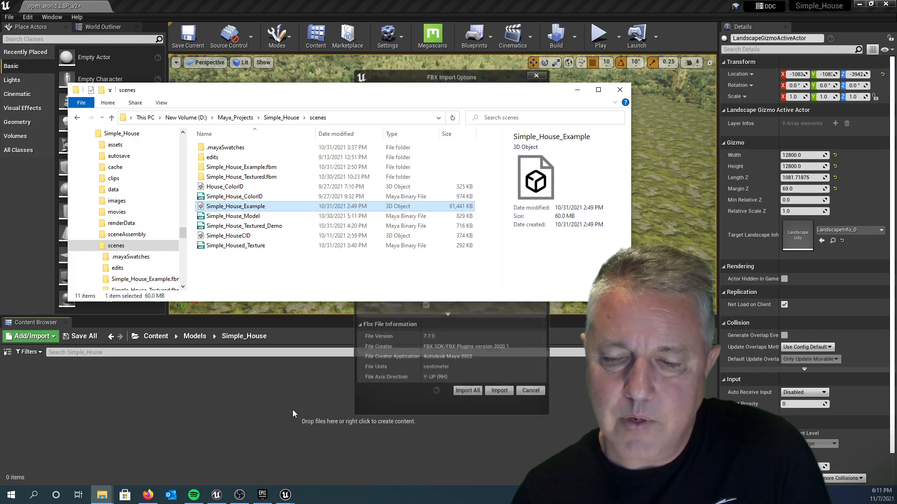
pyautogui.moveTo(435, 92); pyautogui.dragTo(0, 120)
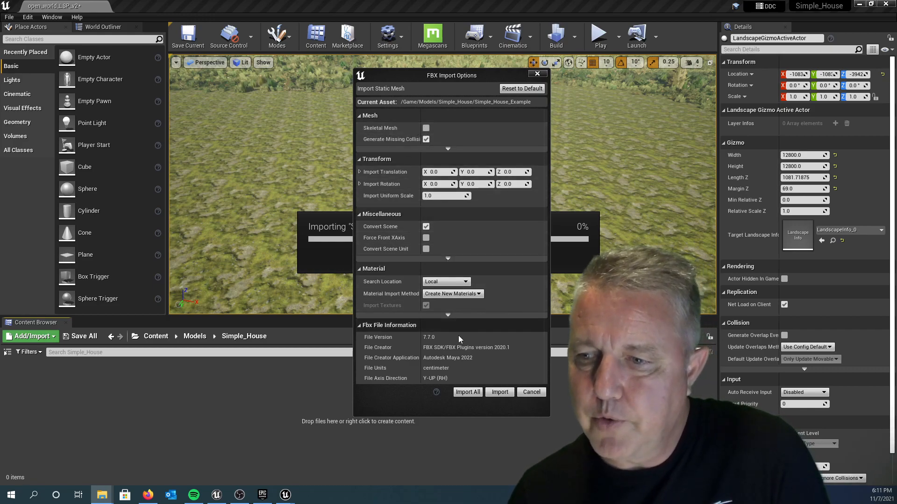
pyautogui.click(468, 392)
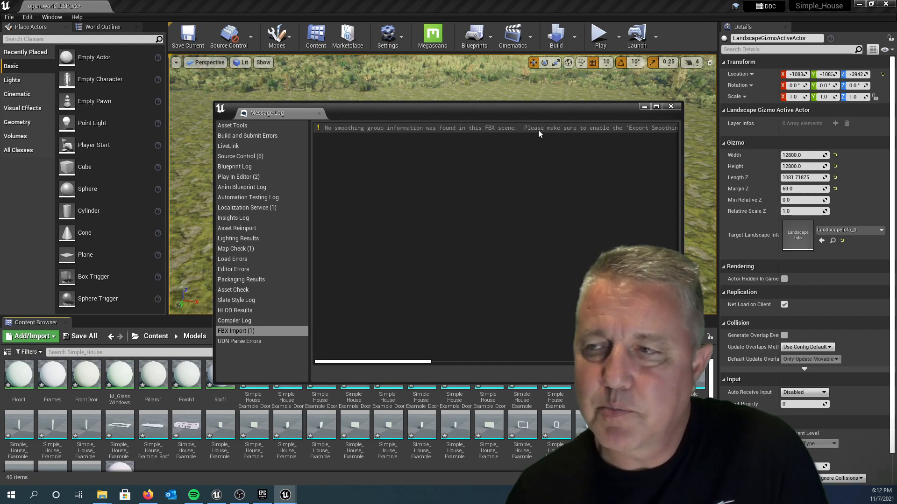
pyautogui.click(670, 108)
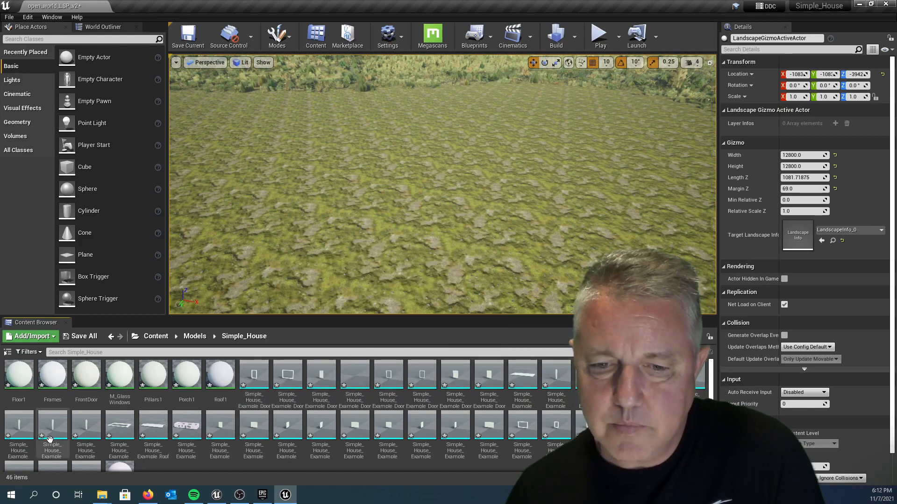
# Place all the imported Simple_House_Example static meshes together on the cleared meadow, leaving out the materials, and frame them
pyautogui.moveTo(55, 434)
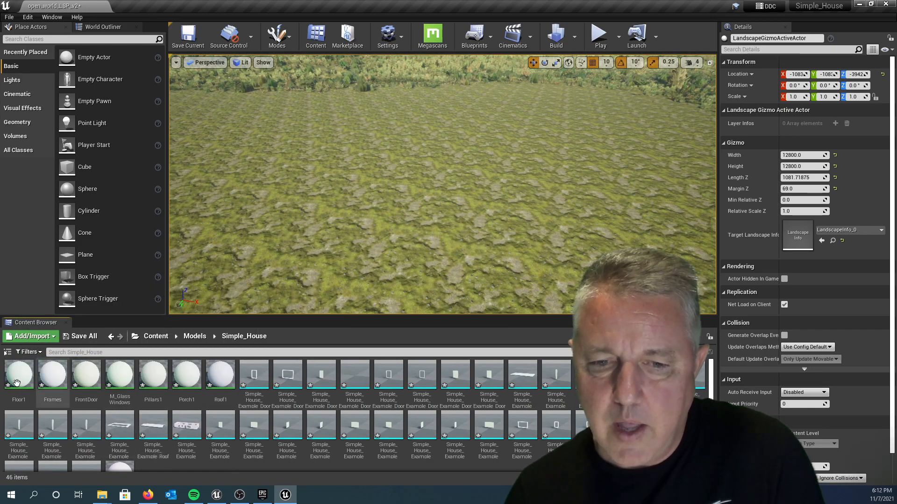
pyautogui.moveTo(239, 402)
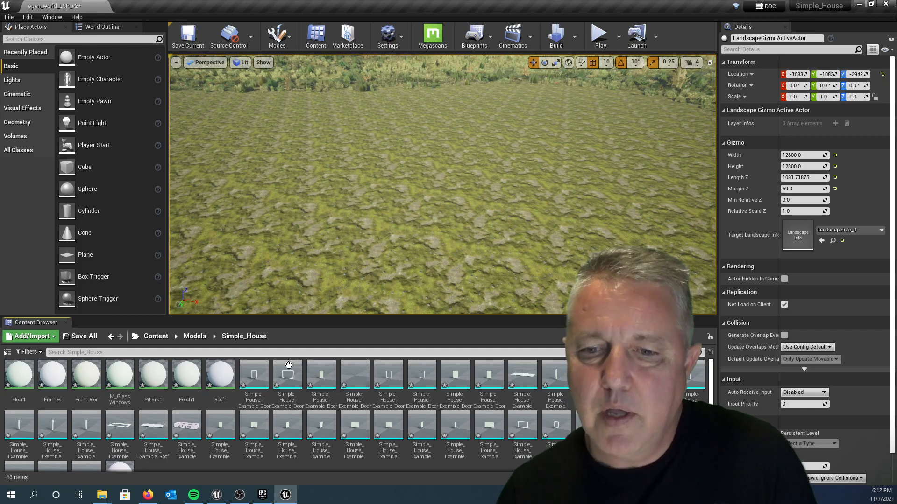
pyautogui.moveTo(280, 376)
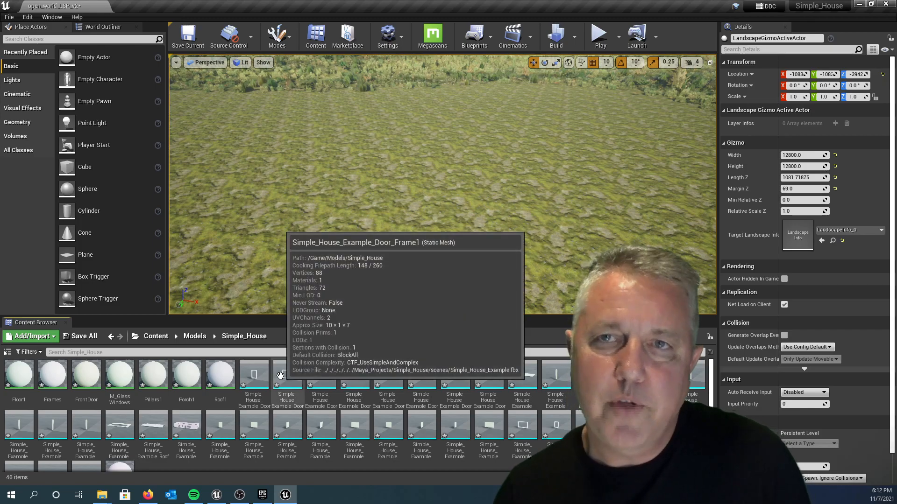
pyautogui.click(255, 381)
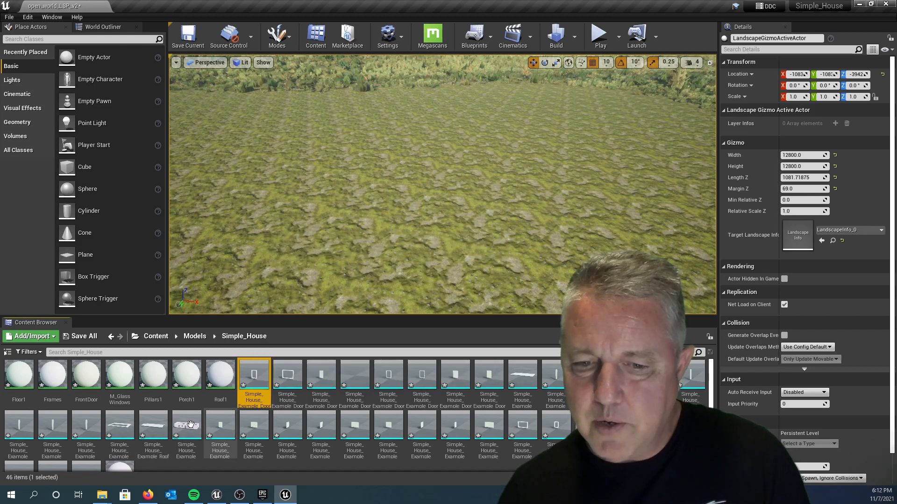
pyautogui.scroll(-1, 186, 427)
pyautogui.moveTo(185, 427)
pyautogui.moveTo(82, 451)
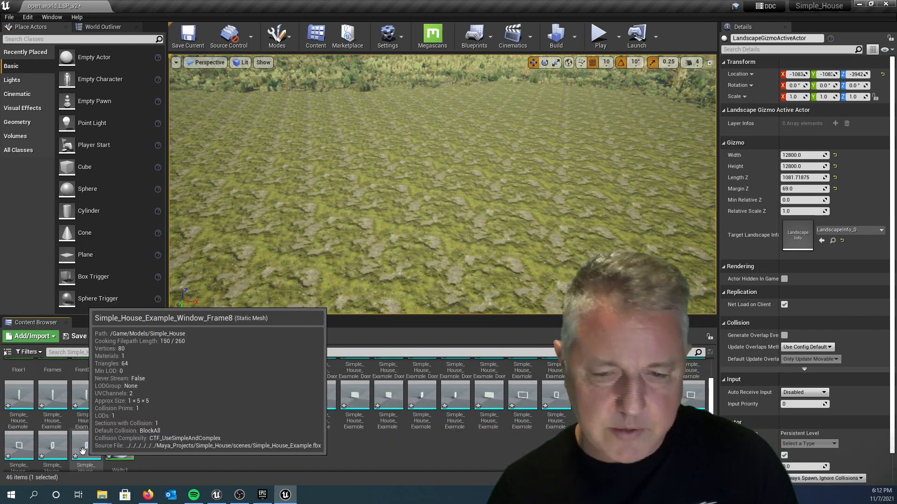
pyautogui.keyDown('shift'); pyautogui.click(82, 450); pyautogui.keyUp('shift')
pyautogui.scroll(1, 228, 450)
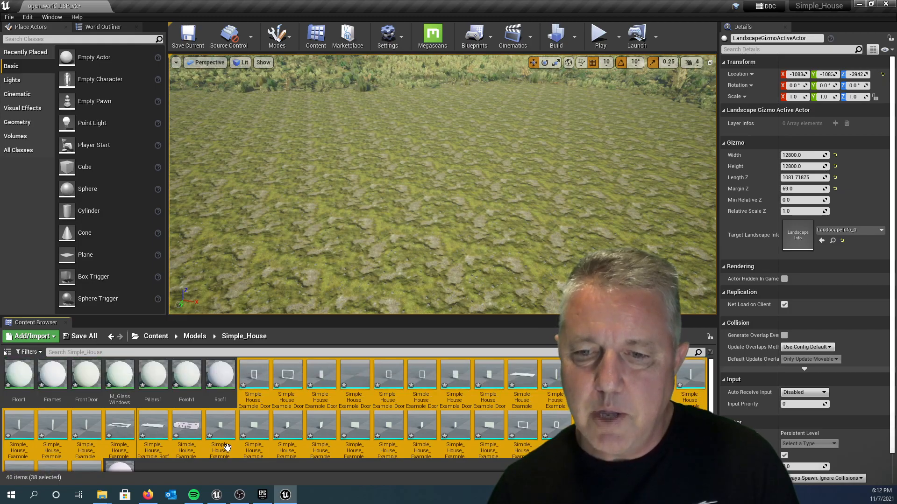
pyautogui.scroll(-1, 213, 393)
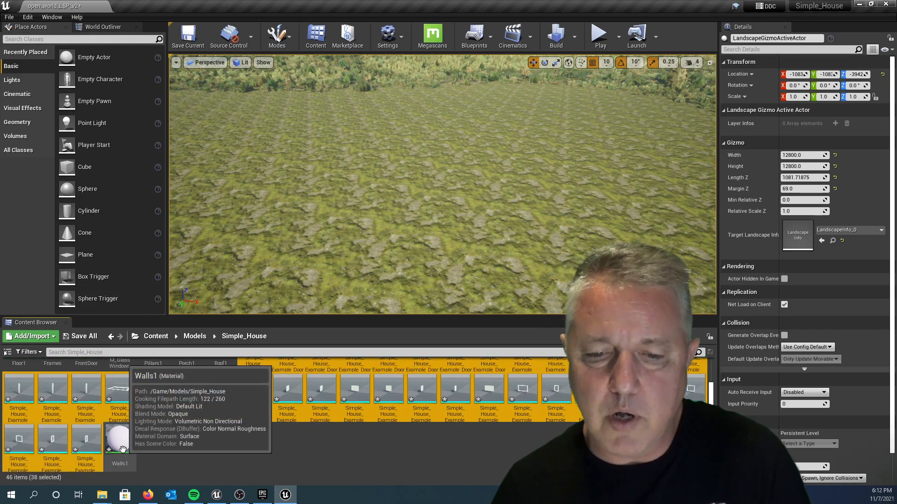
pyautogui.scroll(1, 70, 424)
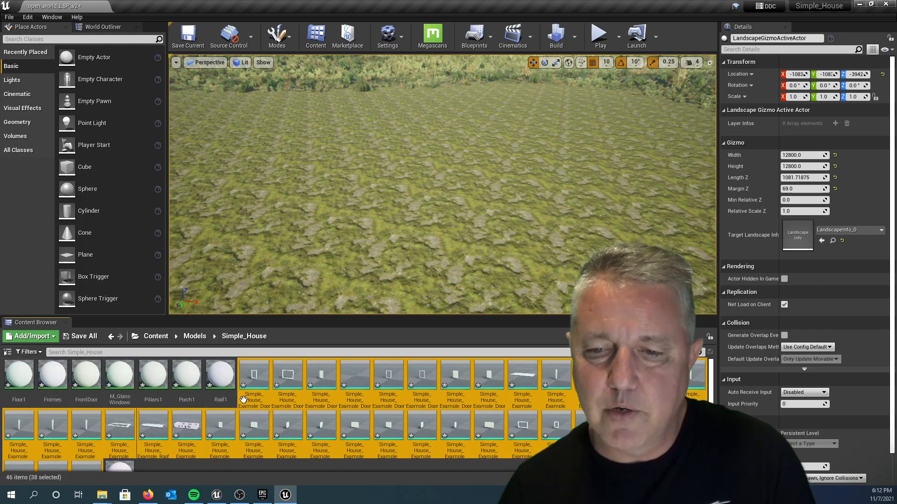
pyautogui.moveTo(466, 178); pyautogui.dragTo(398, 179, button='right')
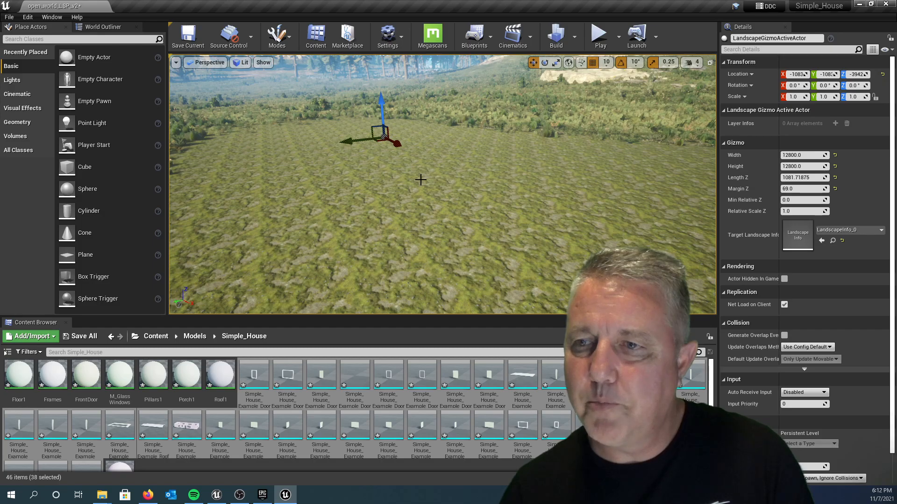
pyautogui.moveTo(288, 376); pyautogui.dragTo(367, 173)
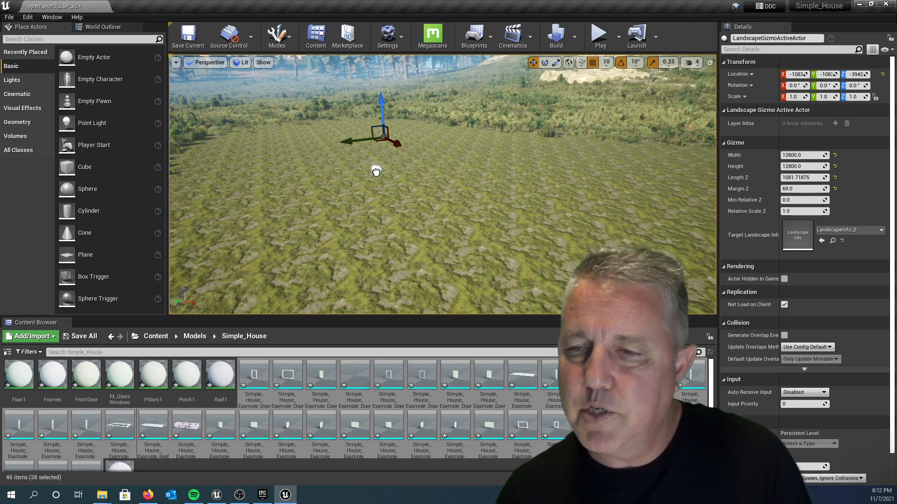
pyautogui.moveTo(376, 172); pyautogui.dragTo(376, 173)
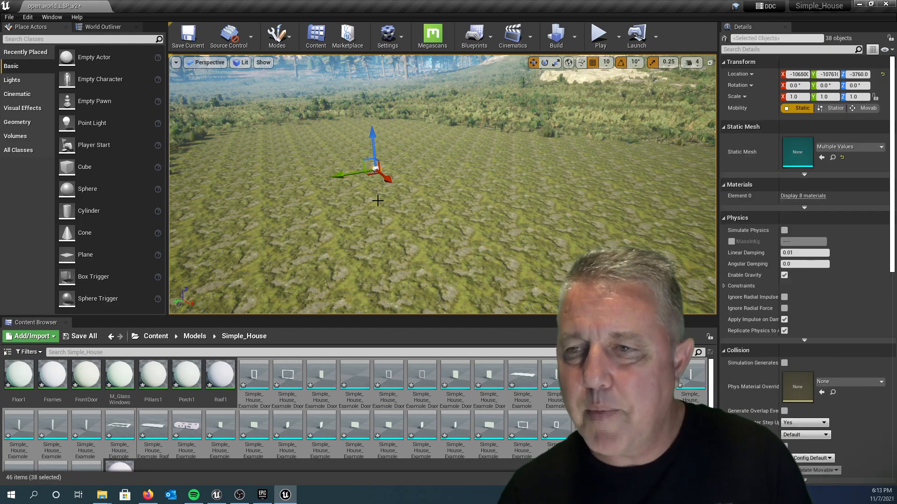
pyautogui.press('f')
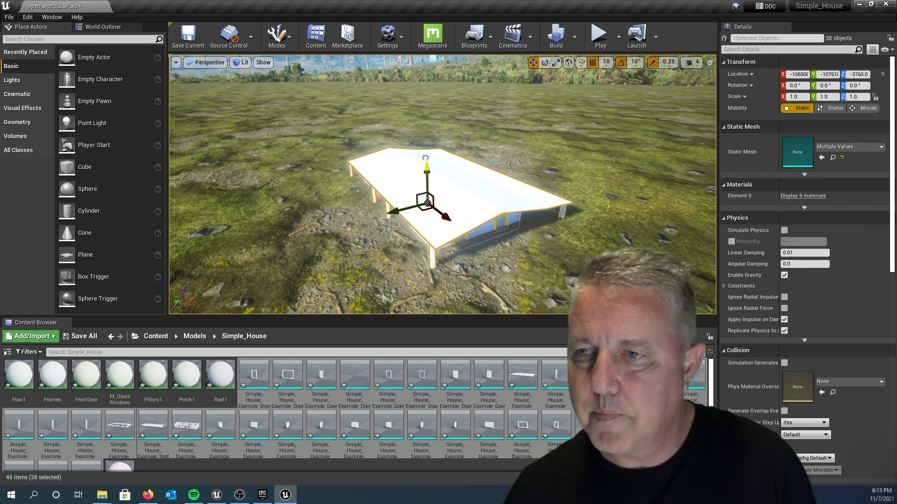
# Raise the house to Z -3750 and check from ground level how its floor sits above the terrain
pyautogui.moveTo(425, 159); pyautogui.dragTo(424, 156)
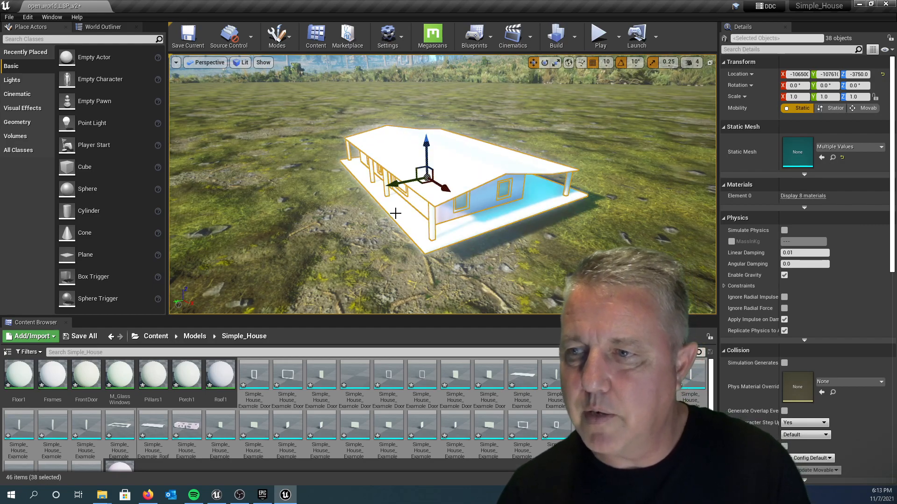
pyautogui.moveTo(395, 210); pyautogui.dragTo(361, 160, button='right')
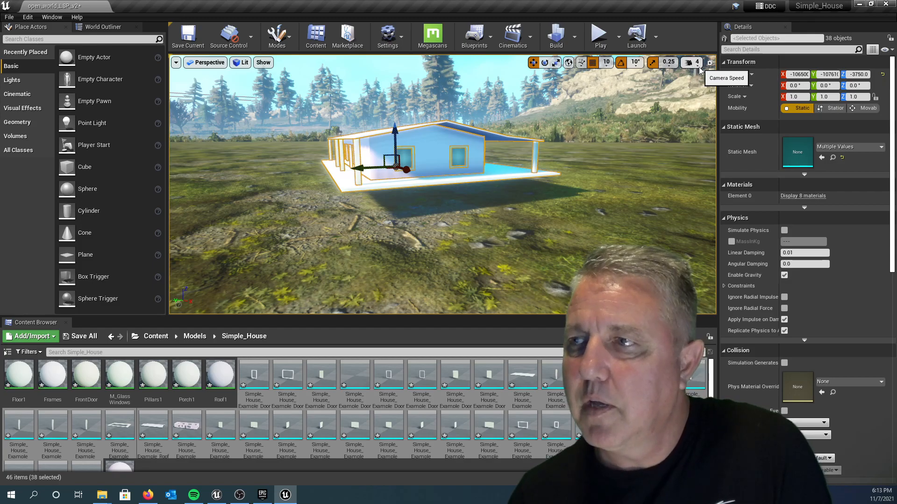
pyautogui.moveTo(568, 109); pyautogui.dragTo(635, 58, button='right')
pyautogui.press('s')
pyautogui.press('w')
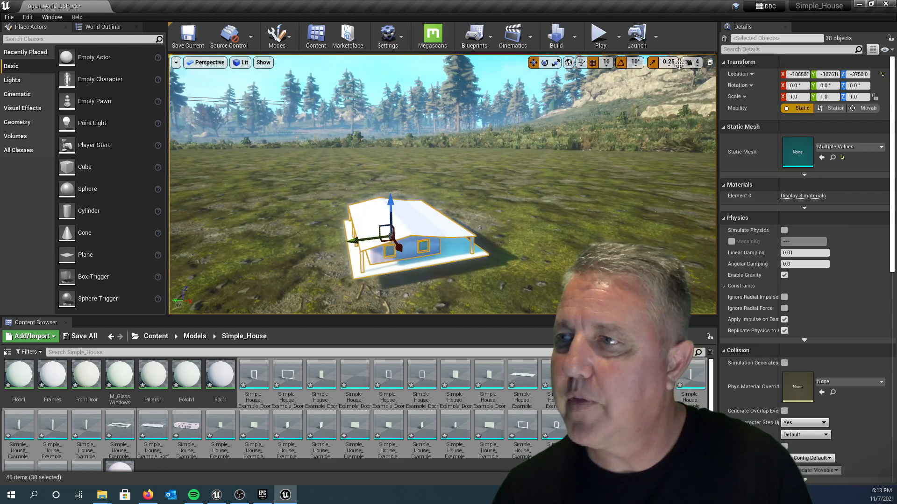
pyautogui.click(696, 64)
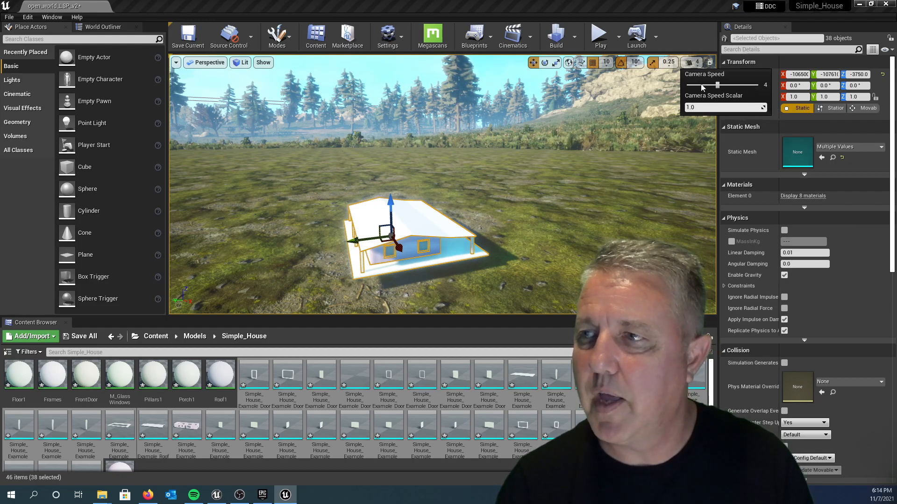
pyautogui.press('q')
pyautogui.moveTo(616, 137); pyautogui.dragTo(505, 169, button='right')
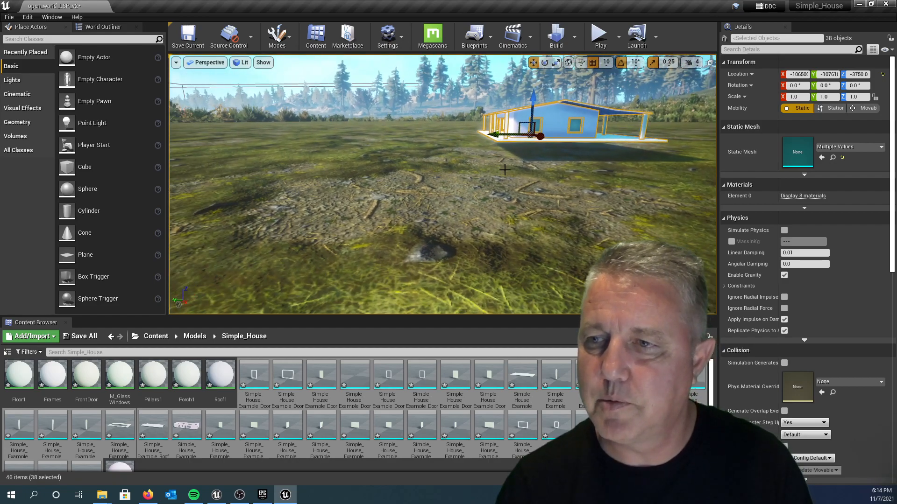
# Turn off position grid snapping, lower the house to about Z -3756.5 and shift it along the Y axis
pyautogui.click(592, 63)
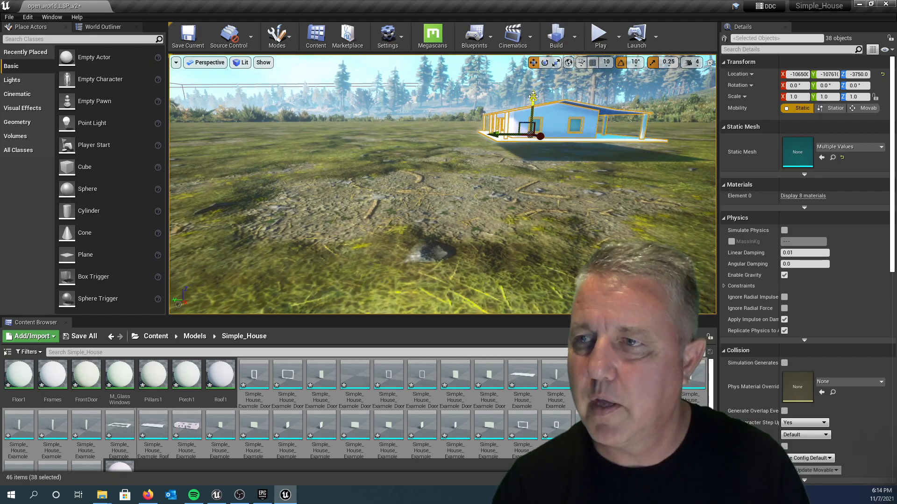
pyautogui.moveTo(533, 97); pyautogui.dragTo(539, 111)
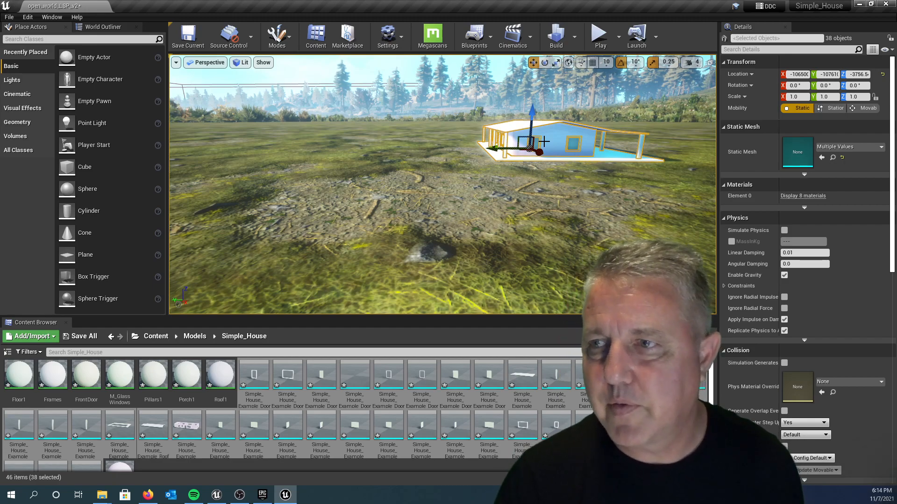
pyautogui.moveTo(498, 148); pyautogui.dragTo(422, 148)
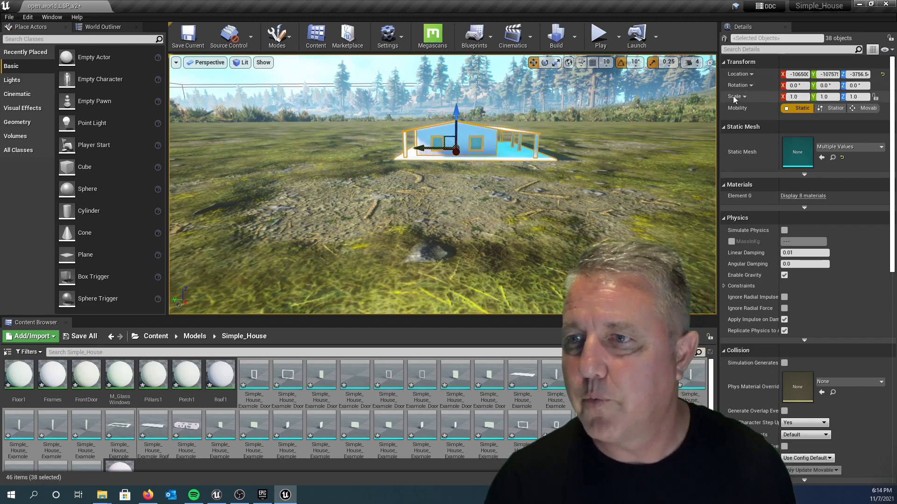
# Group the selected house meshes into a new World Outliner folder named Simple_House
pyautogui.click(104, 27)
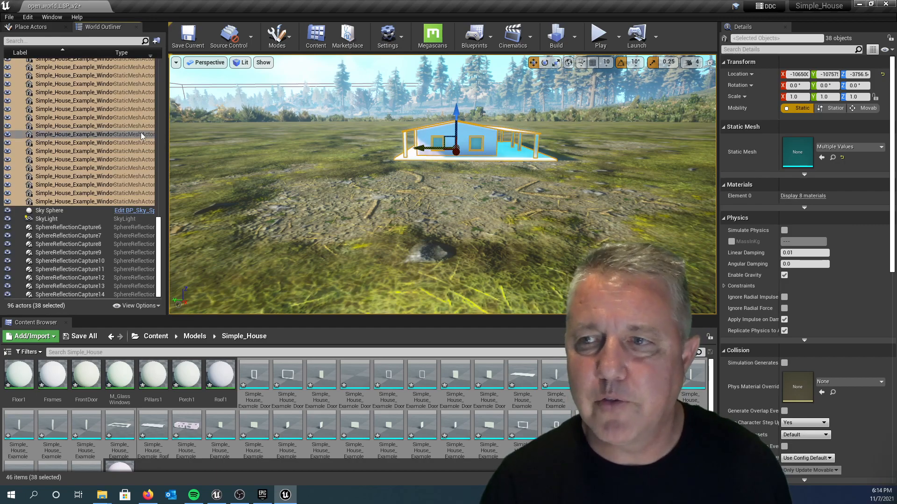
pyautogui.scroll(8, 69, 148)
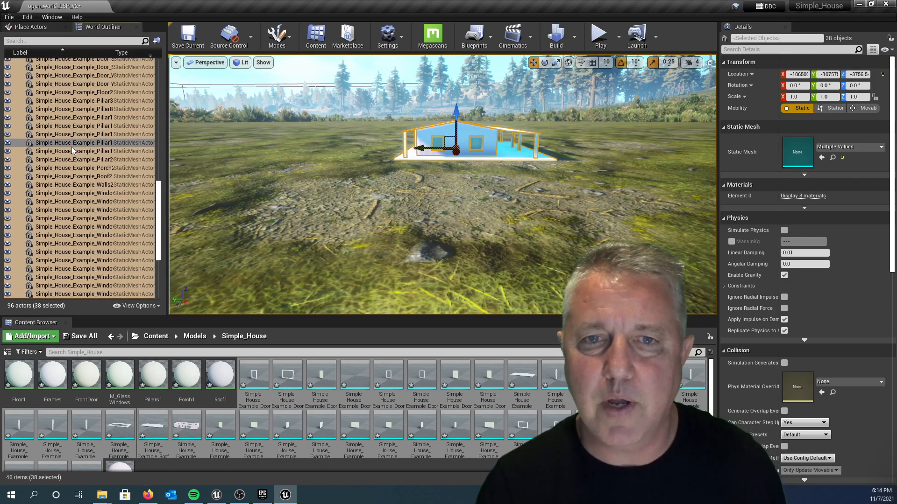
pyautogui.scroll(-10, 69, 149)
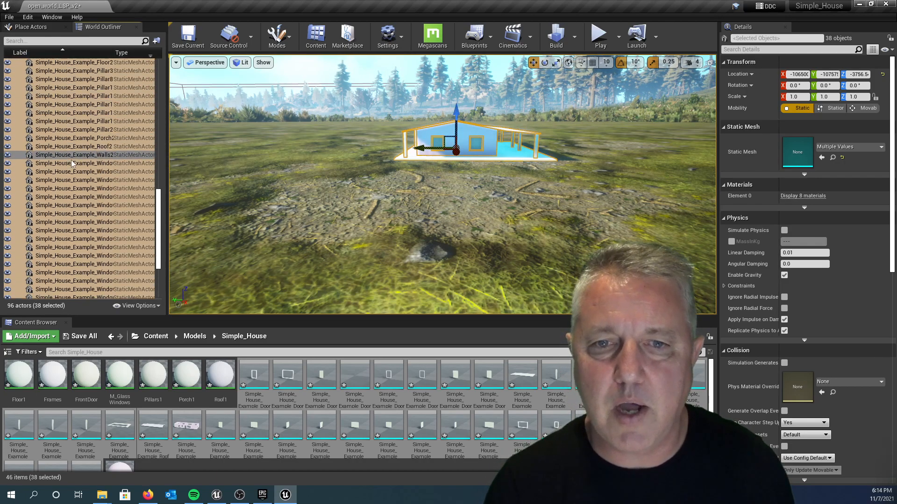
pyautogui.scroll(9, 80, 130)
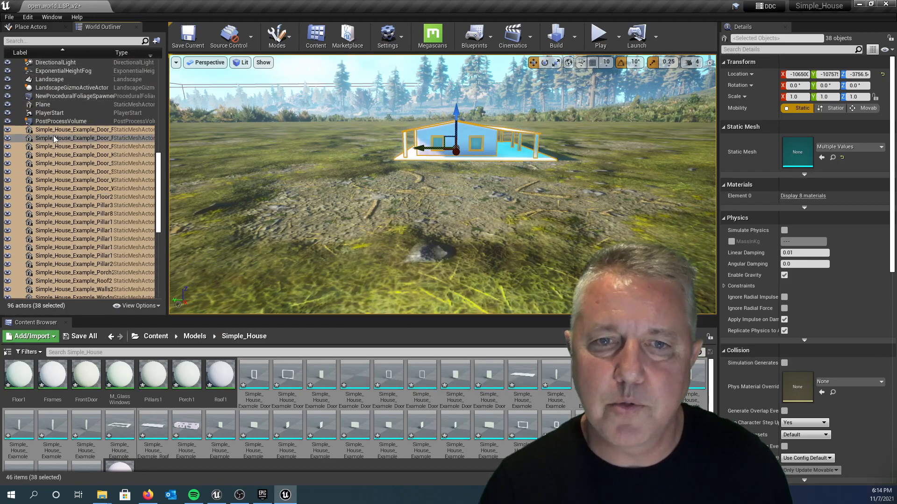
pyautogui.click(156, 41)
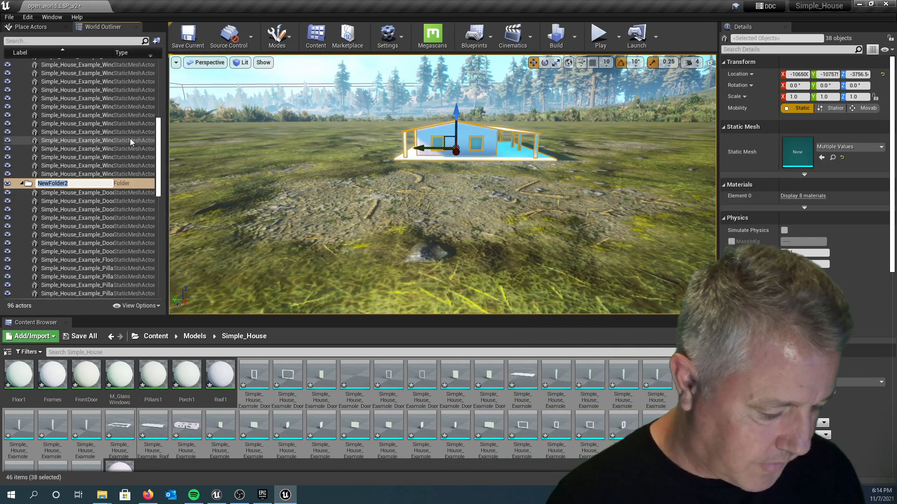
pyautogui.write('Simple')
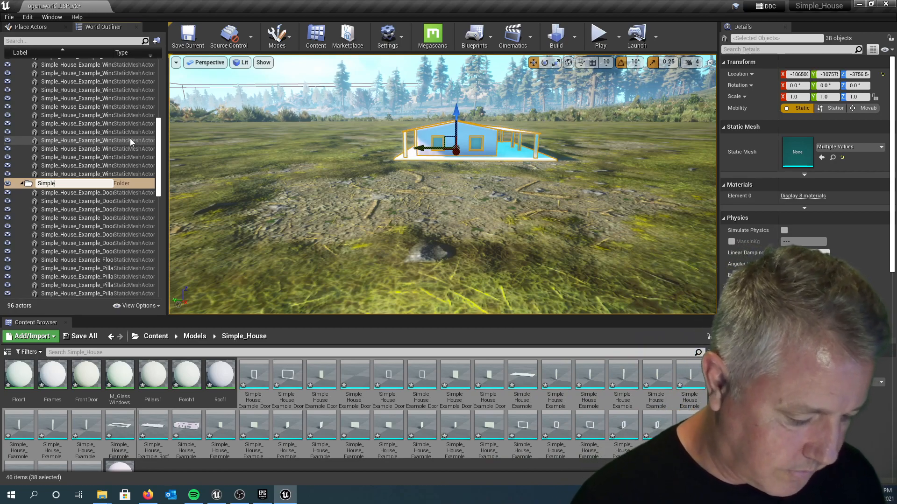
pyautogui.write('_House')
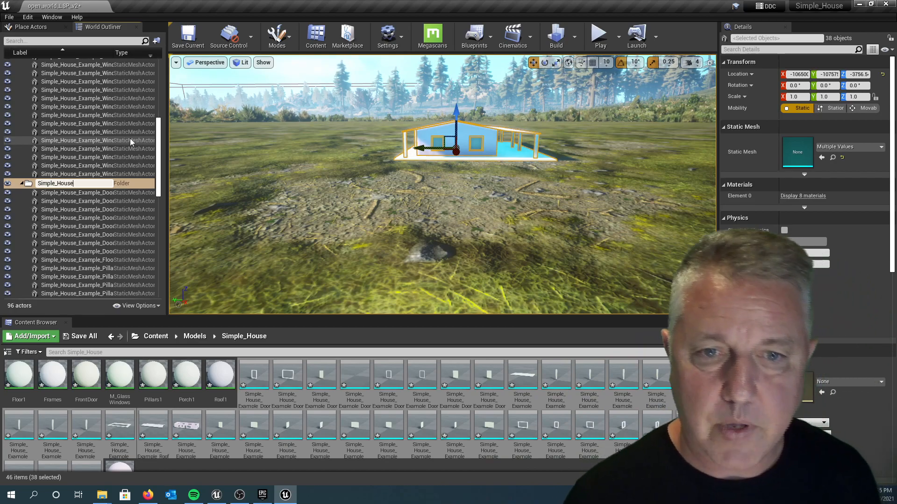
pyautogui.press('Return')
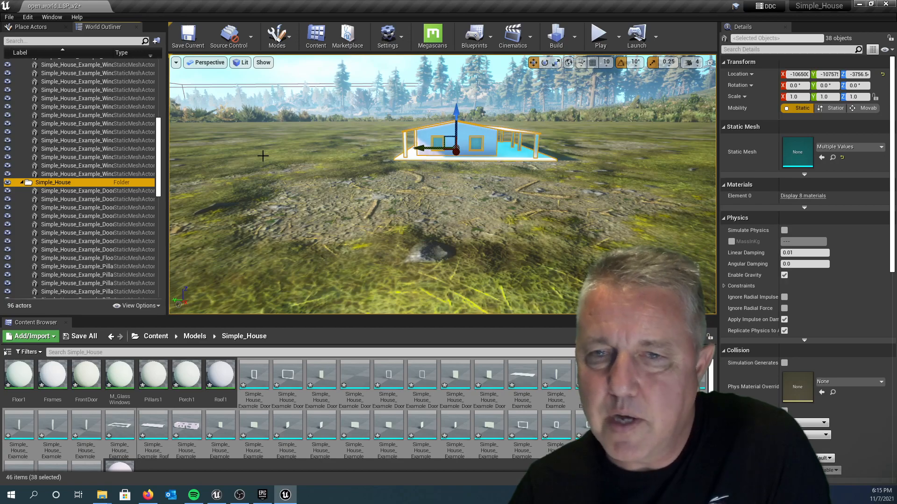
# Select all immediate children of the Simple_House folder in the World Outliner
pyautogui.click(60, 184)
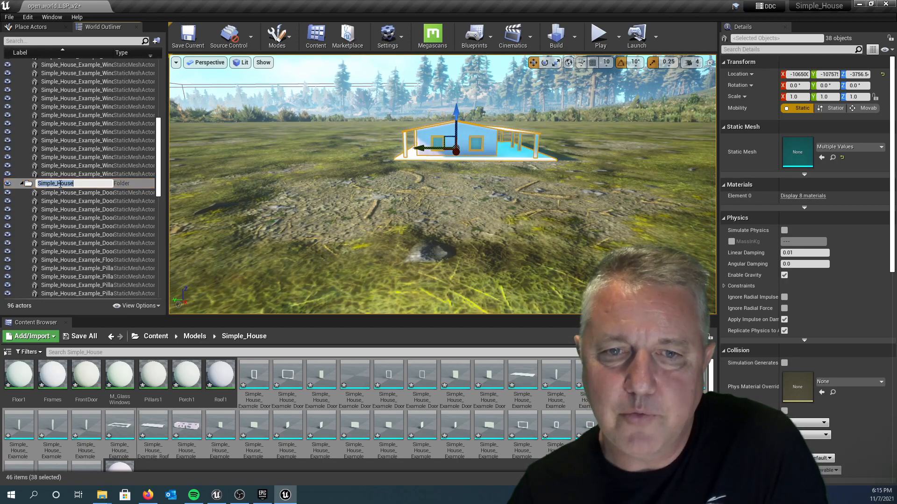
pyautogui.rightClick(34, 186)
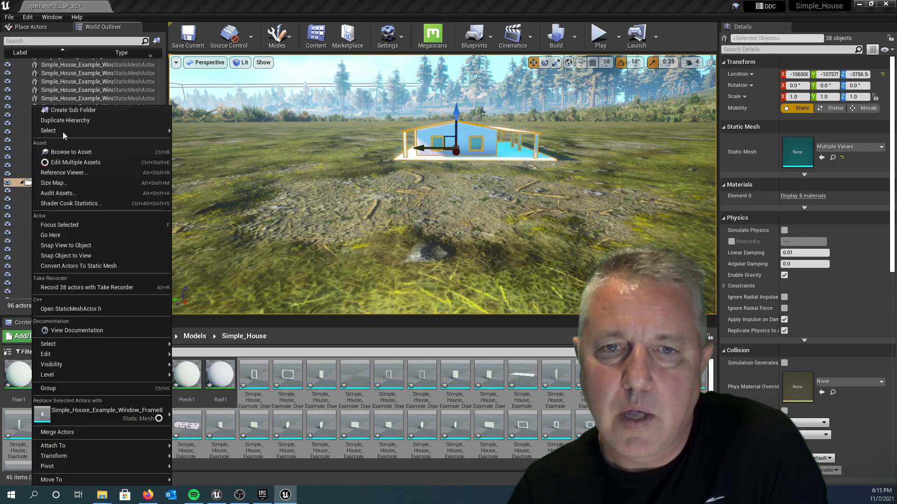
pyautogui.moveTo(64, 132)
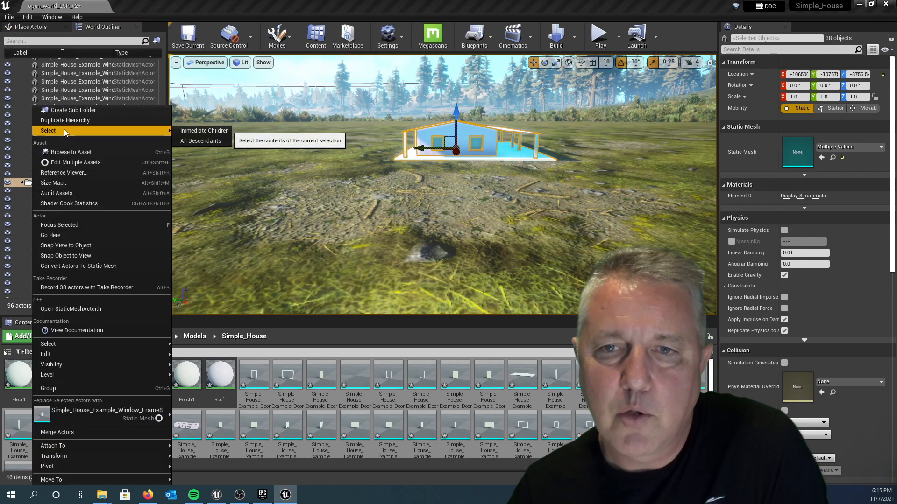
pyautogui.click(204, 131)
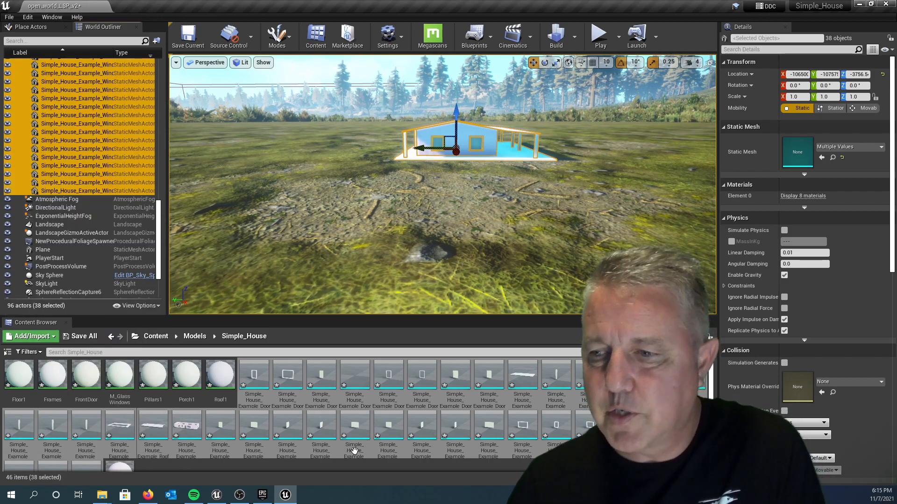
pyautogui.scroll(-2, 368, 424)
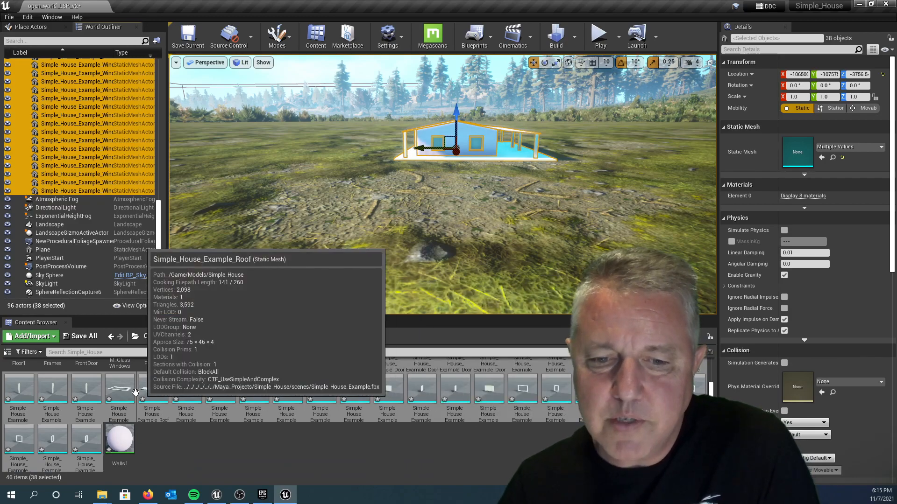
pyautogui.scroll(2, 411, 411)
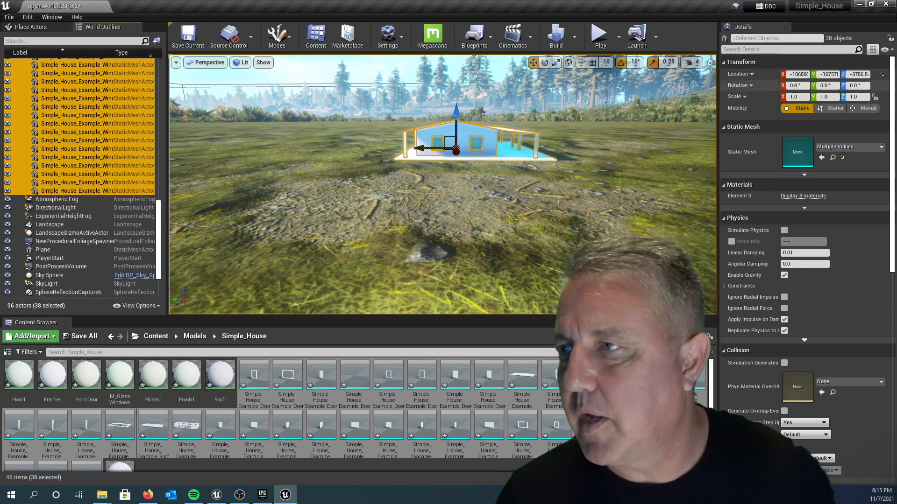
# Lock the scale proportions and scale the selected house meshes uniformly to 35
pyautogui.click(875, 97)
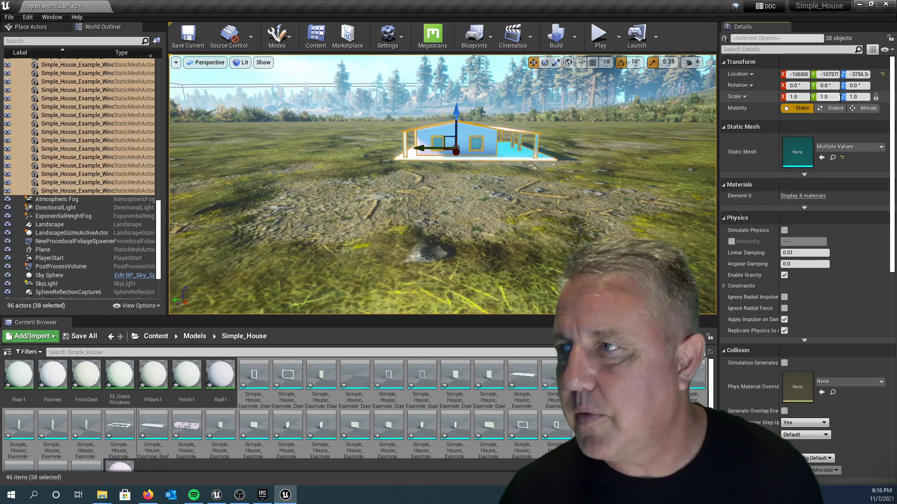
pyautogui.click(806, 97)
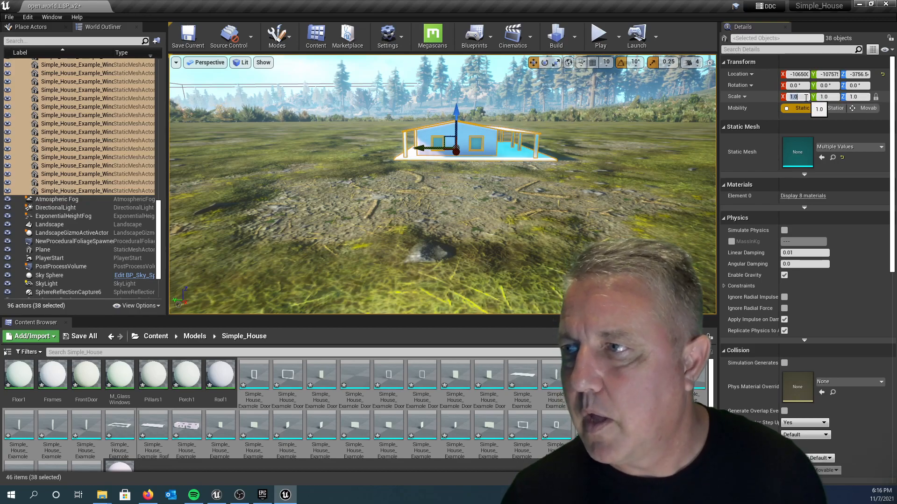
pyautogui.write('35')
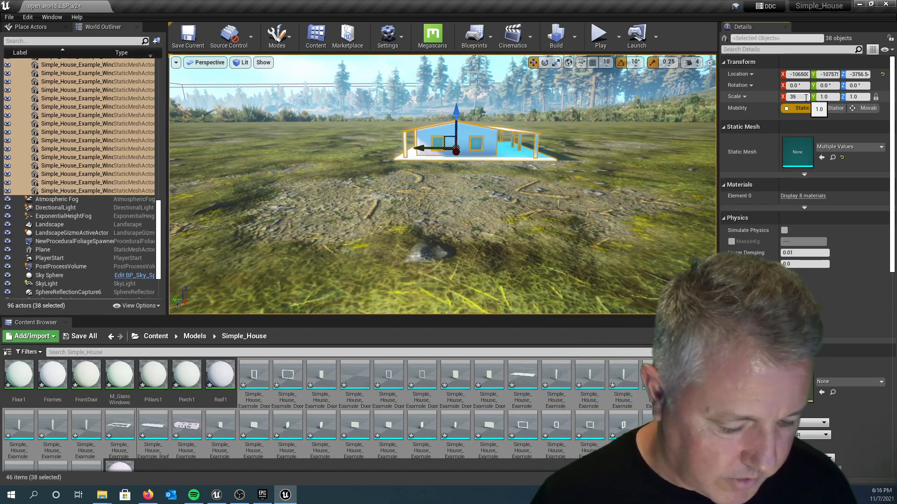
pyautogui.press('Return')
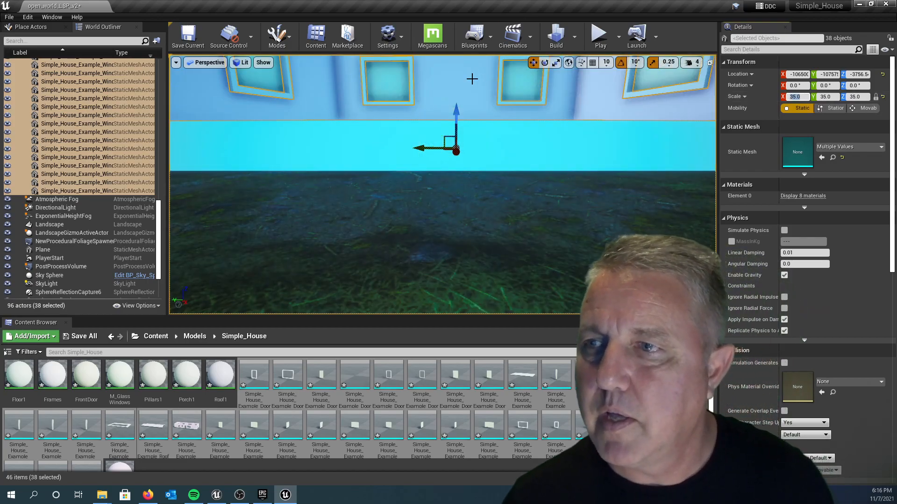
# Shift the enlarged house horizontally across the meadow clearing and rotate it to 60° about the Z axis
pyautogui.scroll(-10, 469, 109)
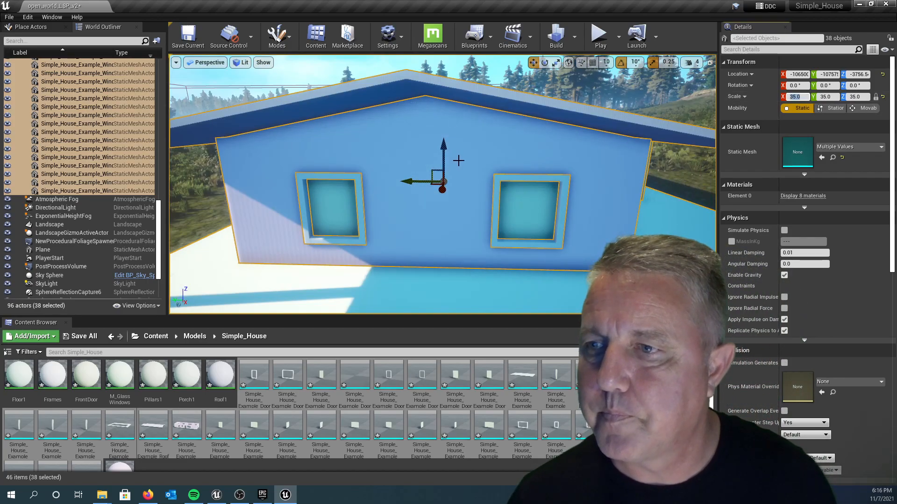
pyautogui.moveTo(380, 165); pyautogui.dragTo(191, 159, button='right')
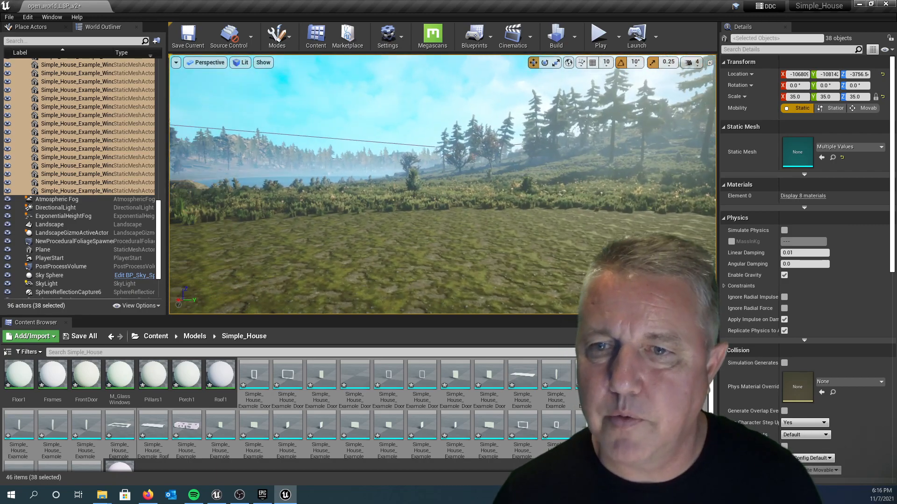
pyautogui.moveTo(329, 200); pyautogui.dragTo(391, 213, button='right')
pyautogui.moveTo(442, 184); pyautogui.dragTo(542, 197, button='right')
pyautogui.press('a')
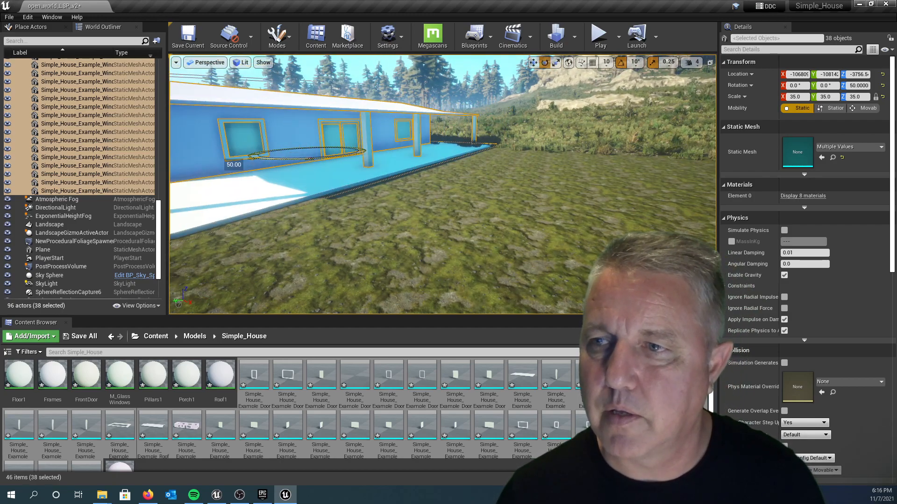
pyautogui.moveTo(398, 166); pyautogui.dragTo(327, 167, button='right')
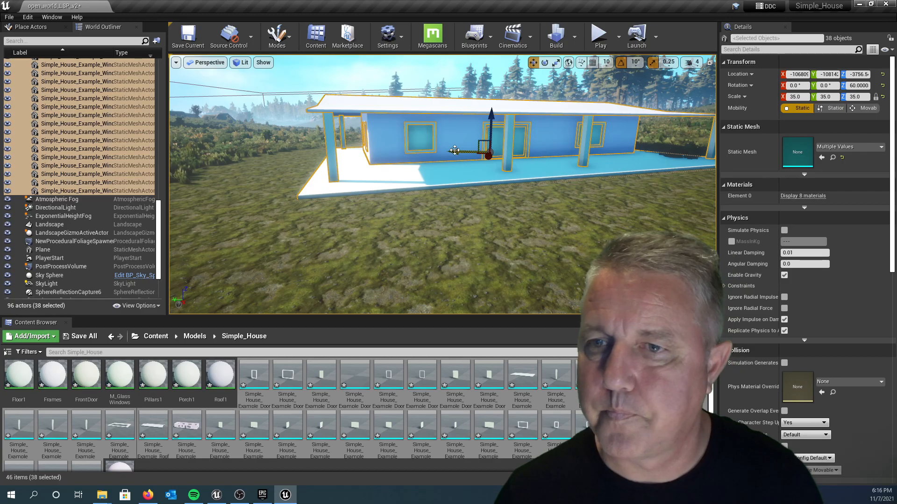
# Examine the placed house from the front, above and along the porch, and review its actors and imported assets
pyautogui.moveTo(406, 161); pyautogui.dragTo(369, 160, button='right')
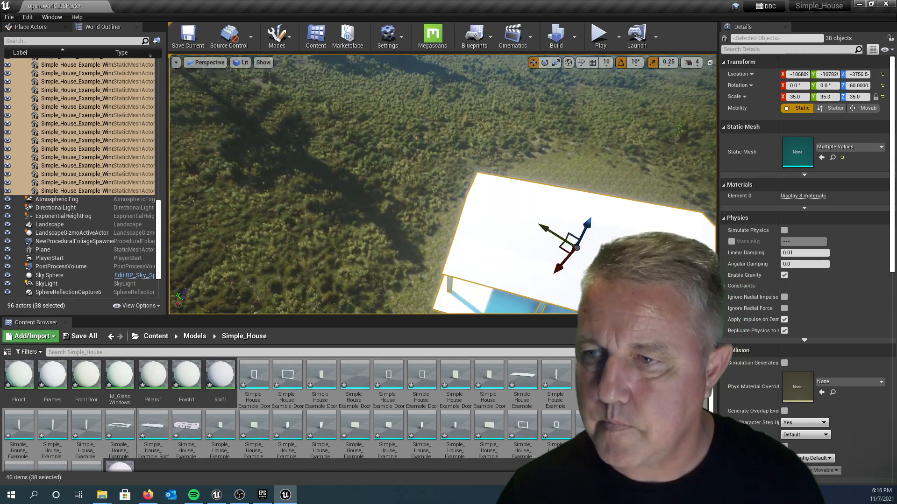
pyautogui.moveTo(406, 161); pyautogui.dragTo(362, 94, button='right')
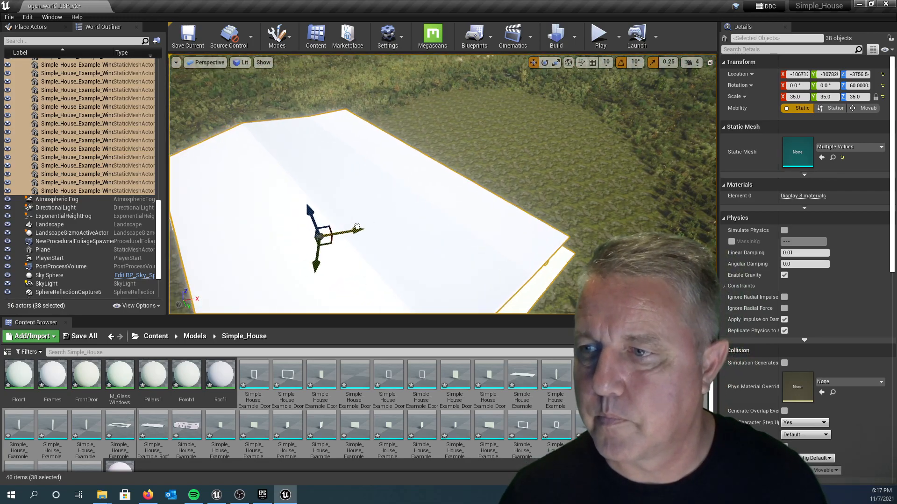
pyautogui.moveTo(406, 162); pyautogui.dragTo(258, 207, button='right')
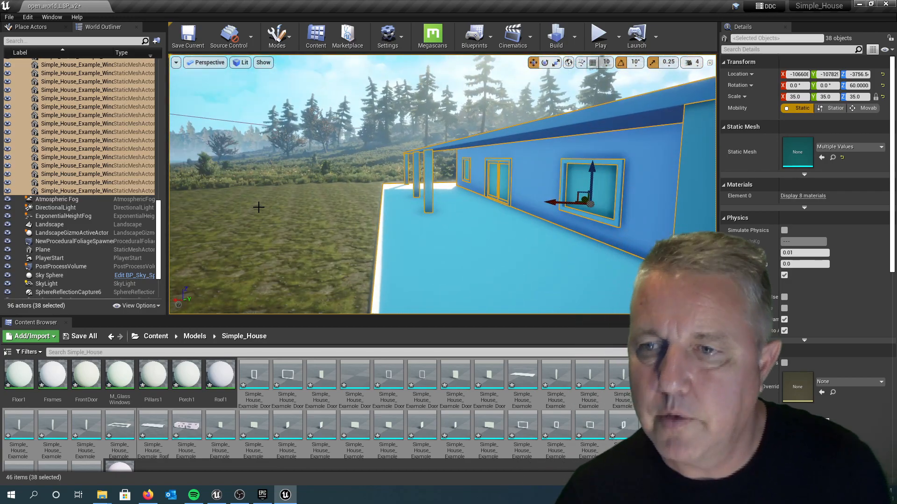
pyautogui.moveTo(215, 178); pyautogui.dragTo(258, 174, button='right')
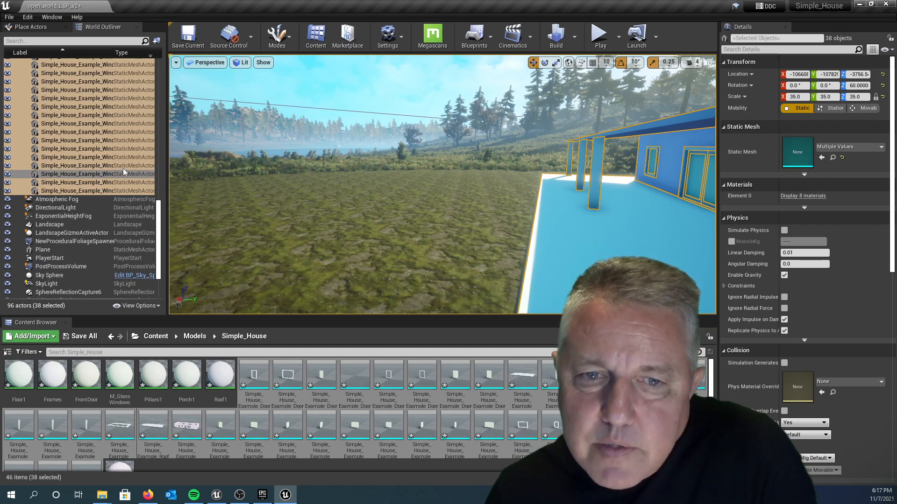
pyautogui.scroll(5, 144, 184)
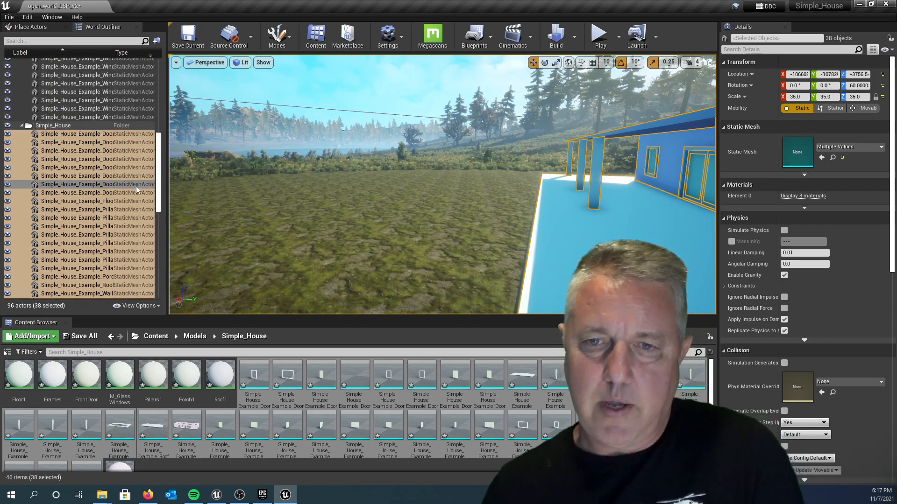
pyautogui.scroll(15, 136, 186)
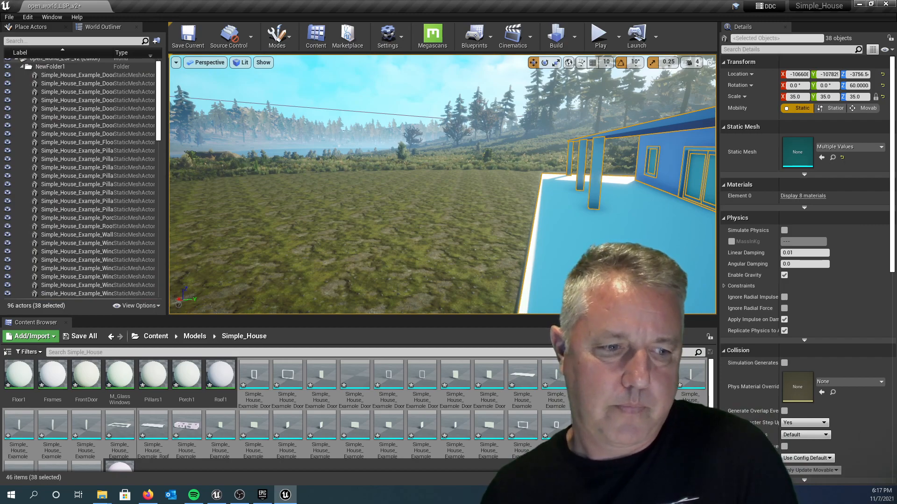
pyautogui.moveTo(270, 213); pyautogui.dragTo(282, 208, button='right')
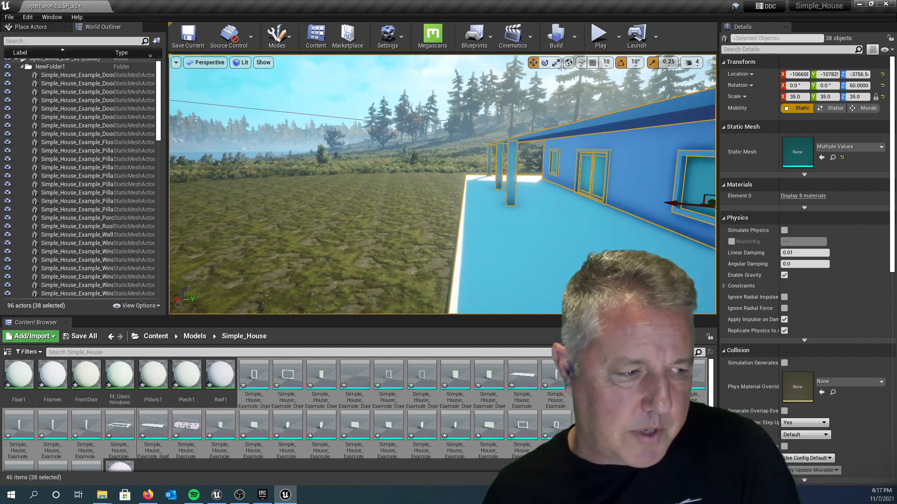
pyautogui.scroll(-2, 304, 408)
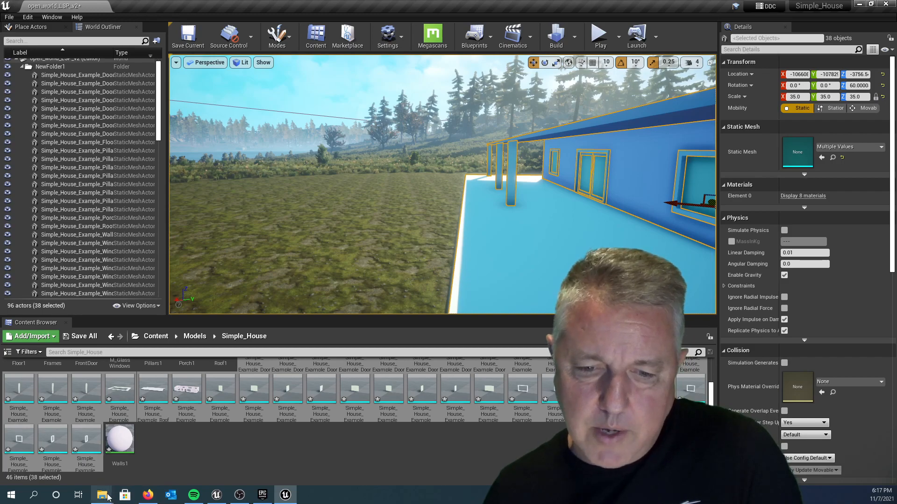
# Switch to File Explorer and open Simple_House's sourceimages > QuixelTextures > WornTextures > SimpleHouseCID folder
pyautogui.moveTo(103, 496)
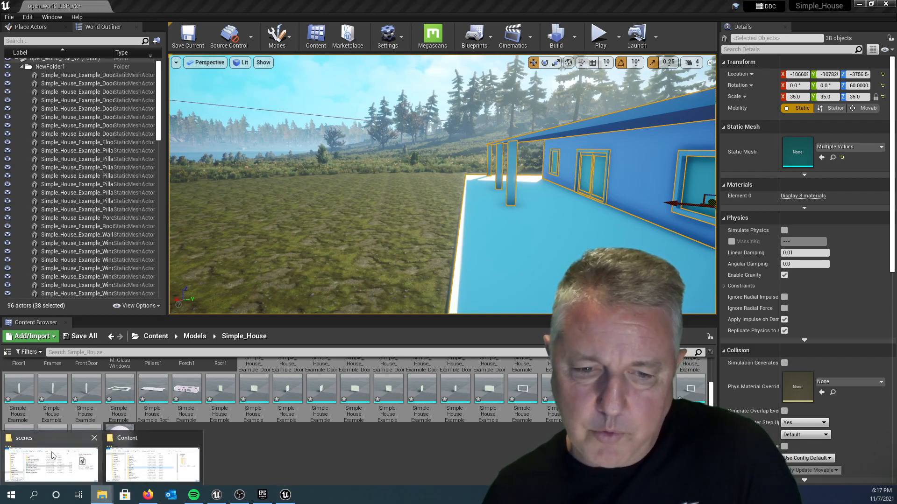
pyautogui.moveTo(0, 122); pyautogui.dragTo(425, 110)
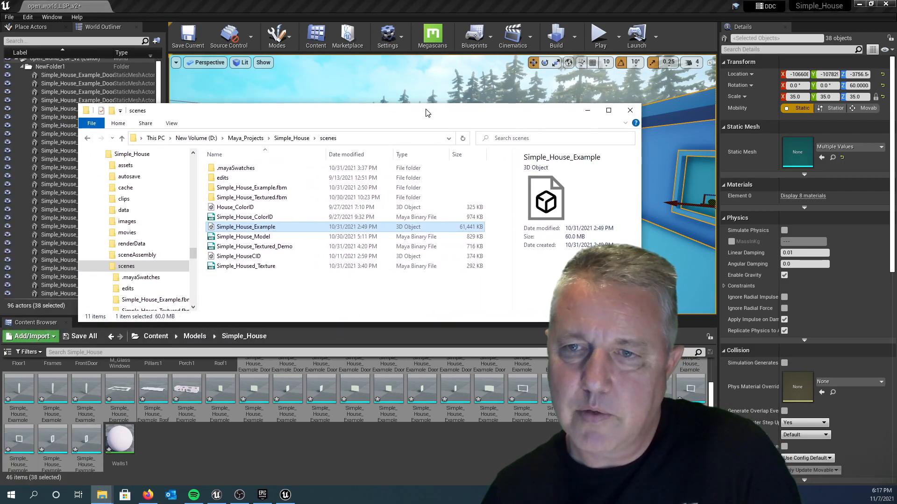
pyautogui.click(299, 139)
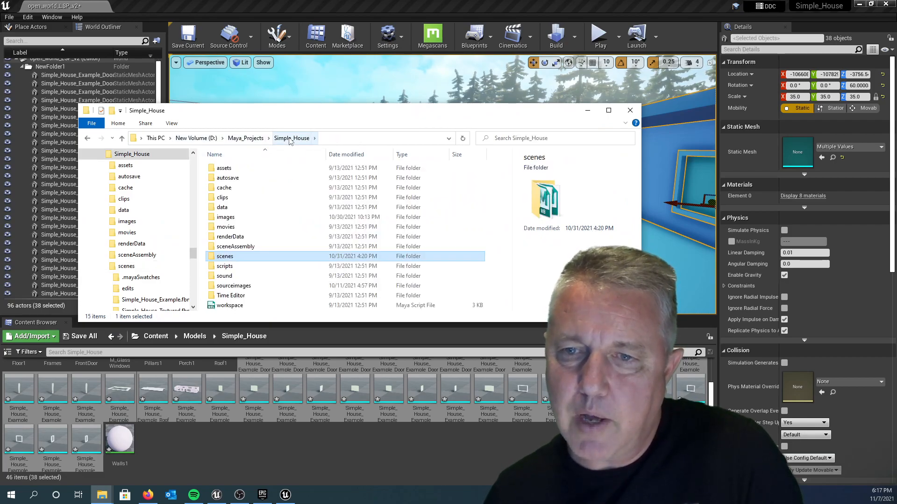
pyautogui.doubleClick(241, 286)
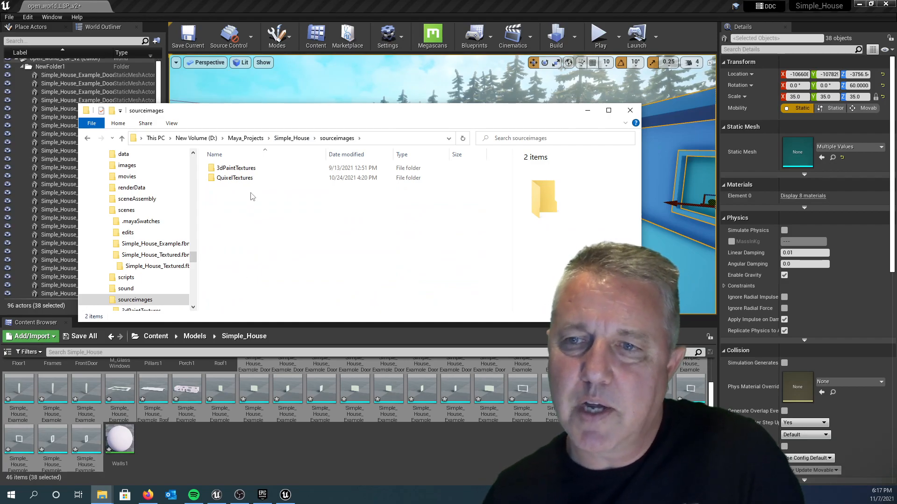
pyautogui.doubleClick(215, 179)
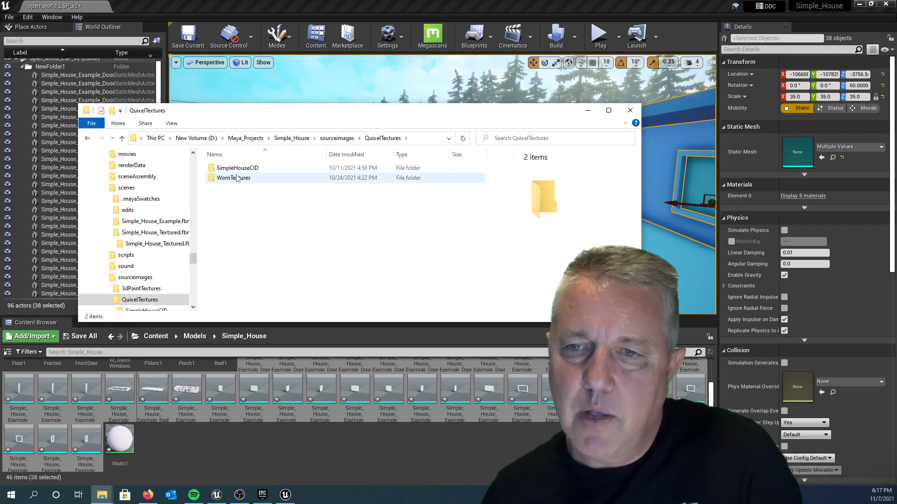
pyautogui.doubleClick(211, 180)
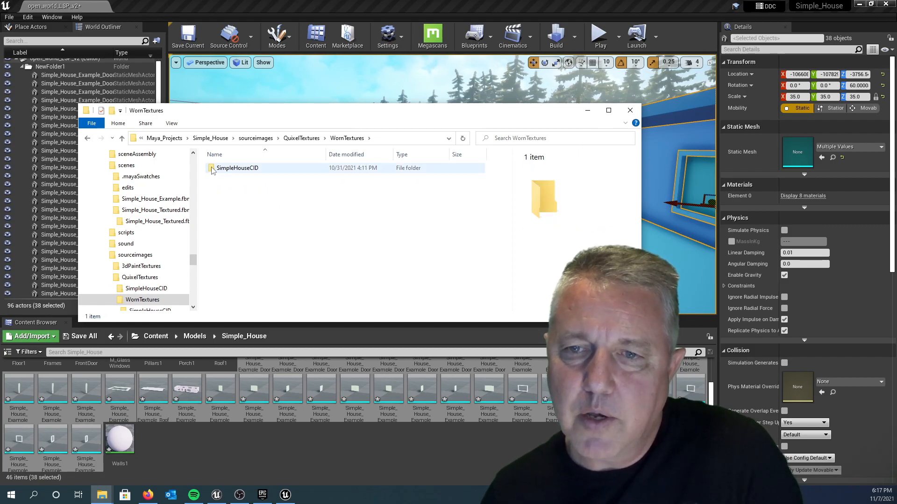
pyautogui.click(213, 171)
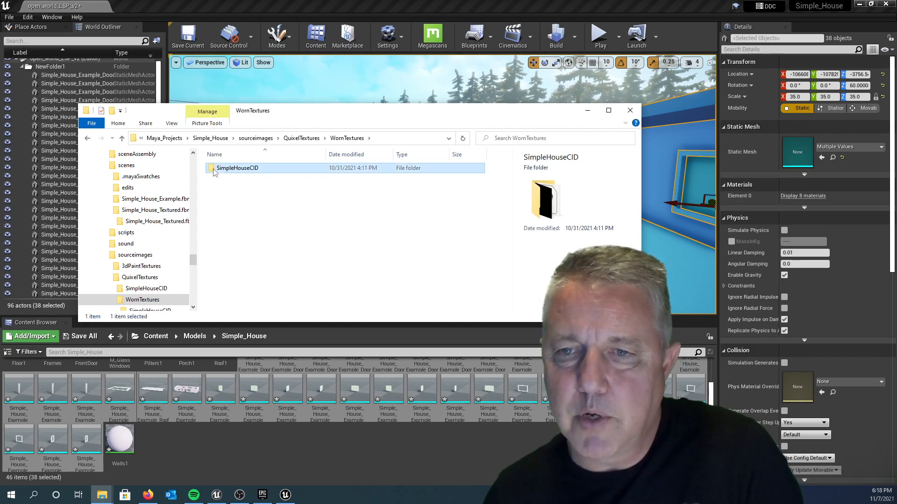
pyautogui.doubleClick(213, 171)
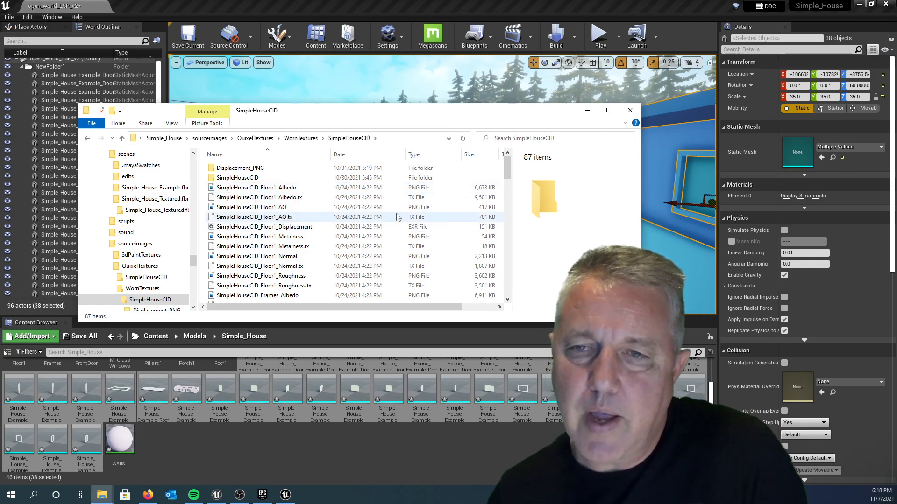
# Look through the texture maps for each house part in the SimpleHouseCID folder, then return to Unreal Editor
pyautogui.moveTo(342, 112); pyautogui.dragTo(330, 69)
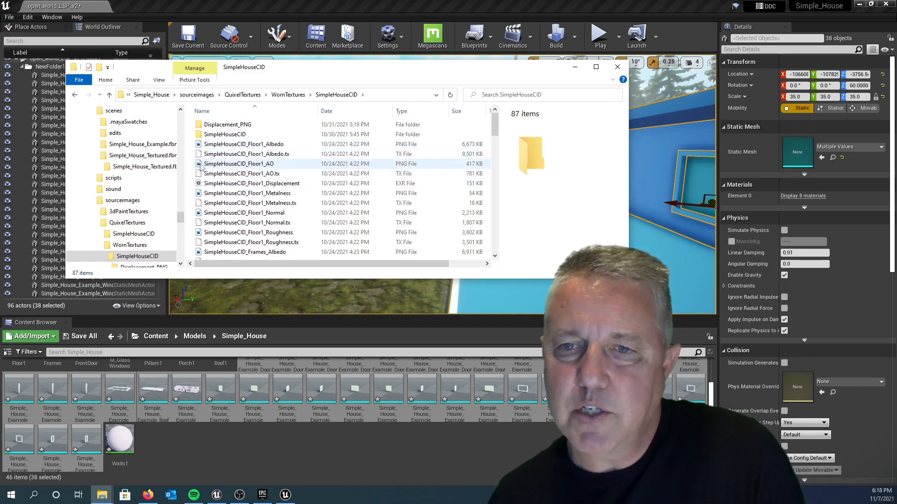
pyautogui.scroll(-2, 223, 217)
pyautogui.scroll(-7, 224, 217)
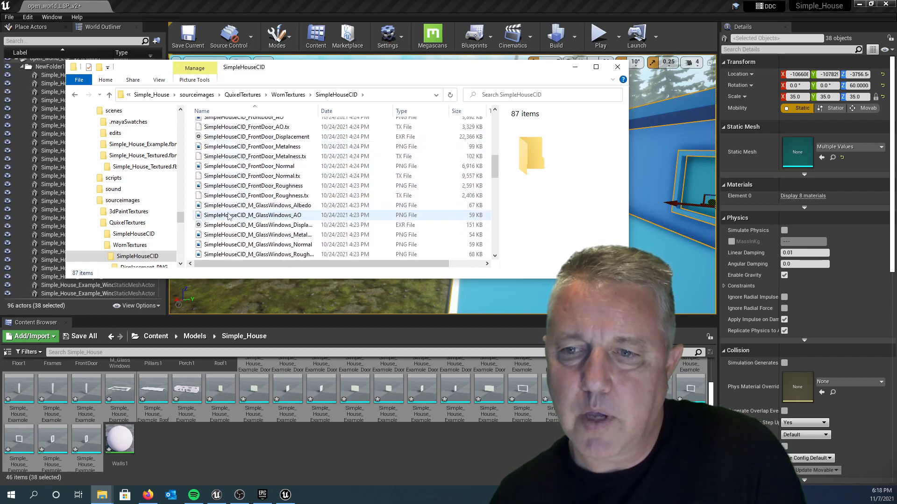
pyautogui.scroll(2, 232, 218)
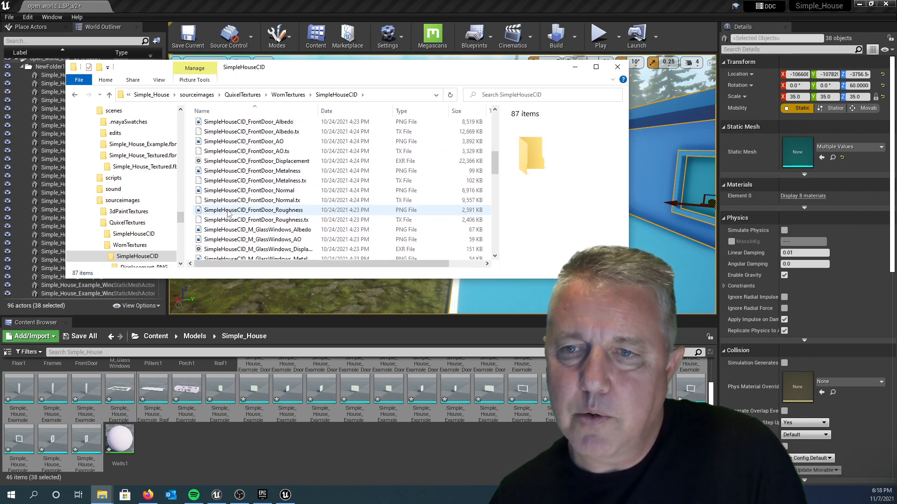
pyautogui.scroll(-15, 252, 232)
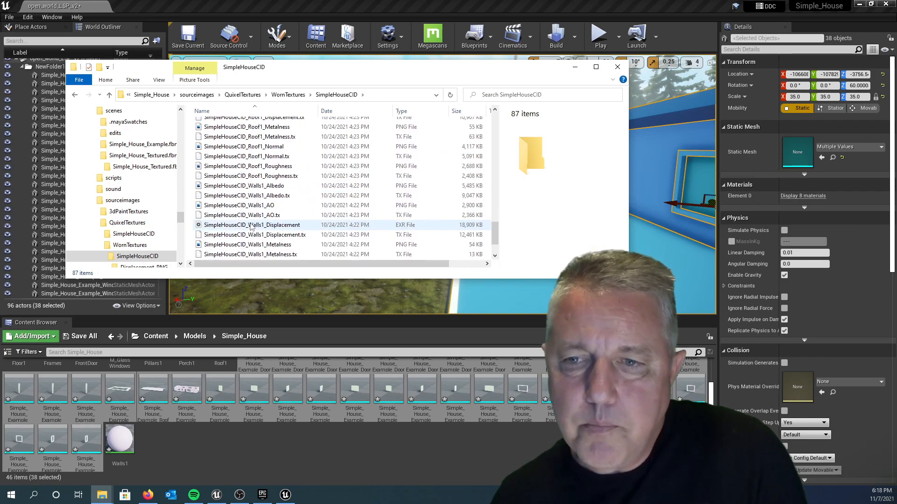
pyautogui.scroll(20, 253, 225)
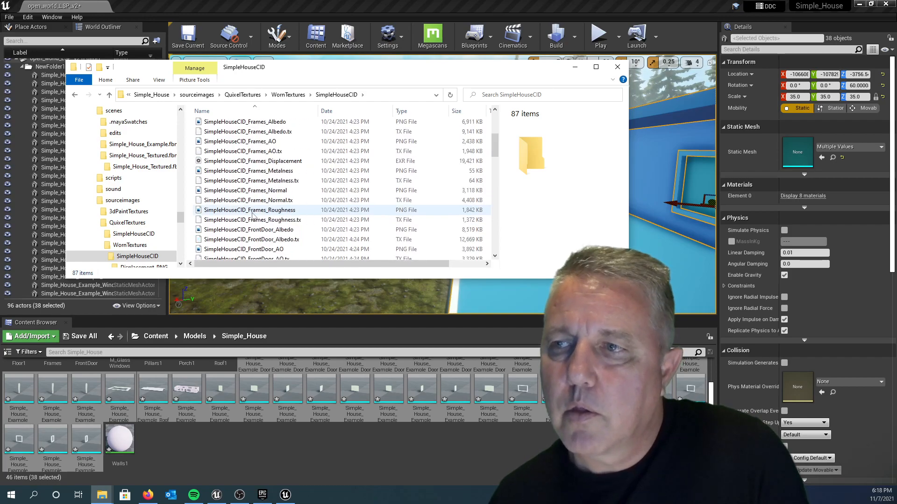
pyautogui.moveTo(366, 76); pyautogui.dragTo(334, 82)
pyautogui.moveTo(440, 76); pyautogui.dragTo(0, 107)
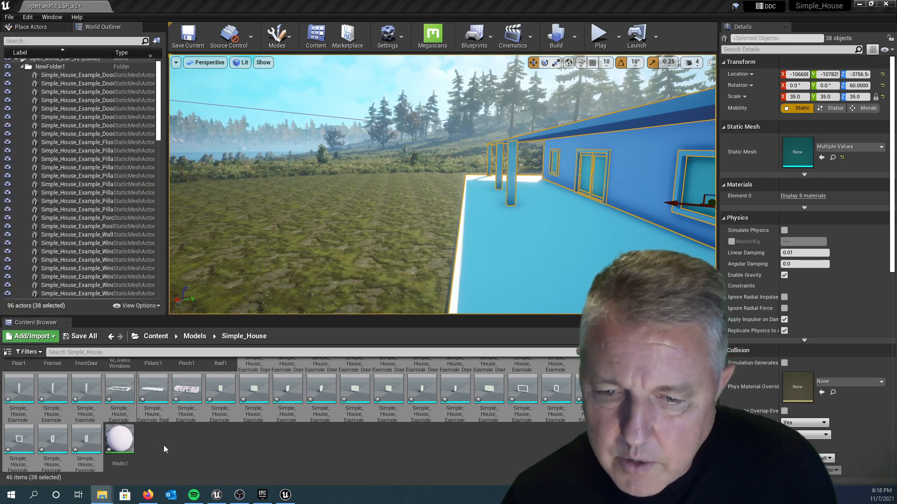
# Create a new folder named Textures inside the Simple_House content folder
pyautogui.scroll(2, 163, 440)
pyautogui.scroll(-1, 179, 433)
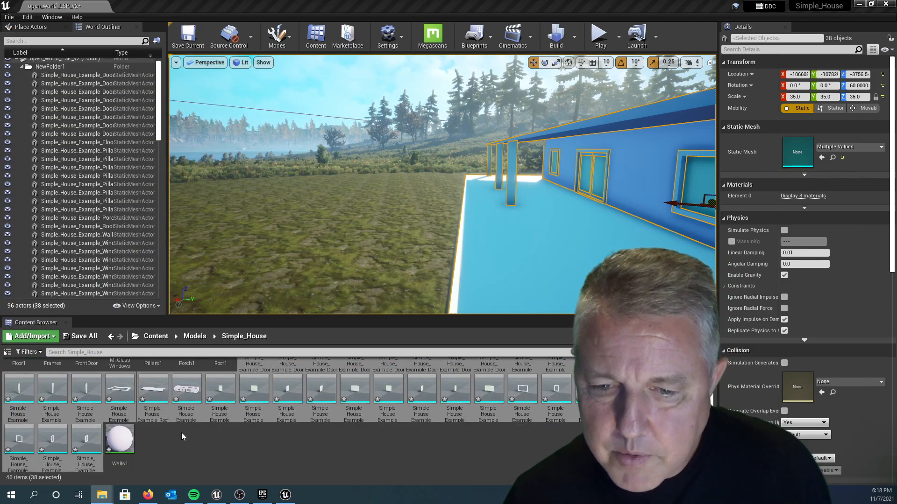
pyautogui.rightClick(175, 445)
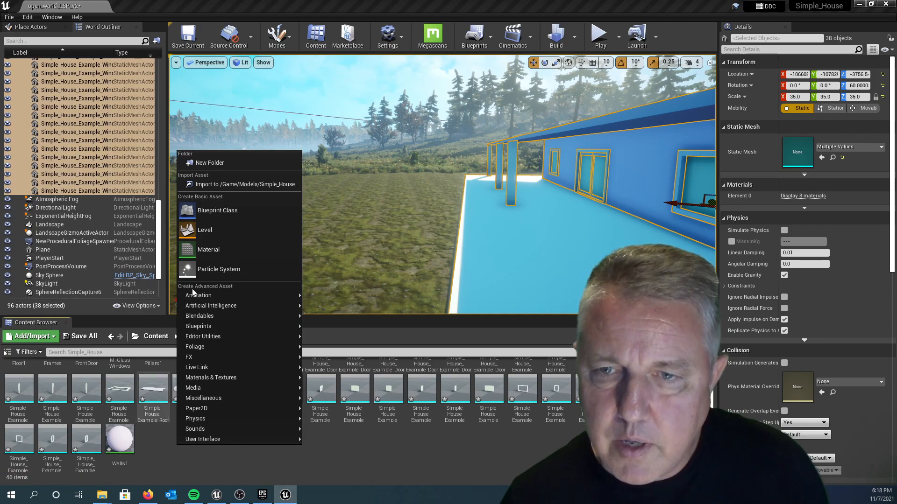
pyautogui.click(195, 162)
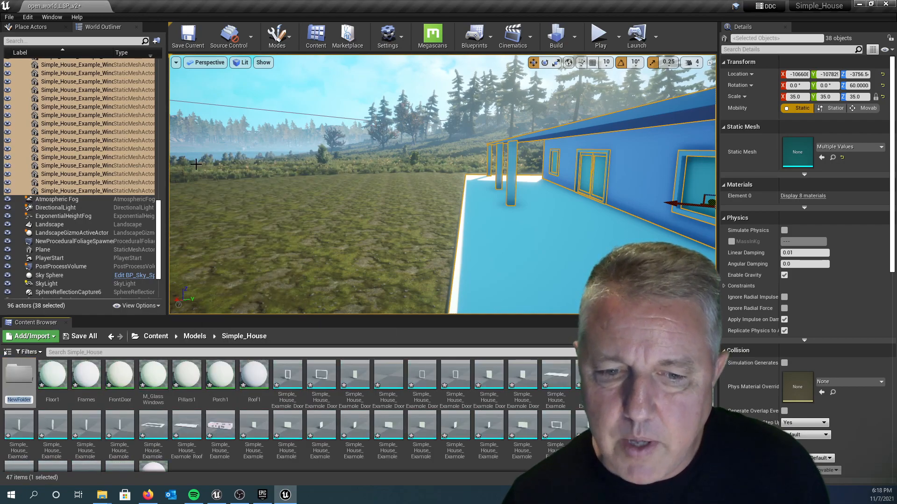
pyautogui.write('Tex')
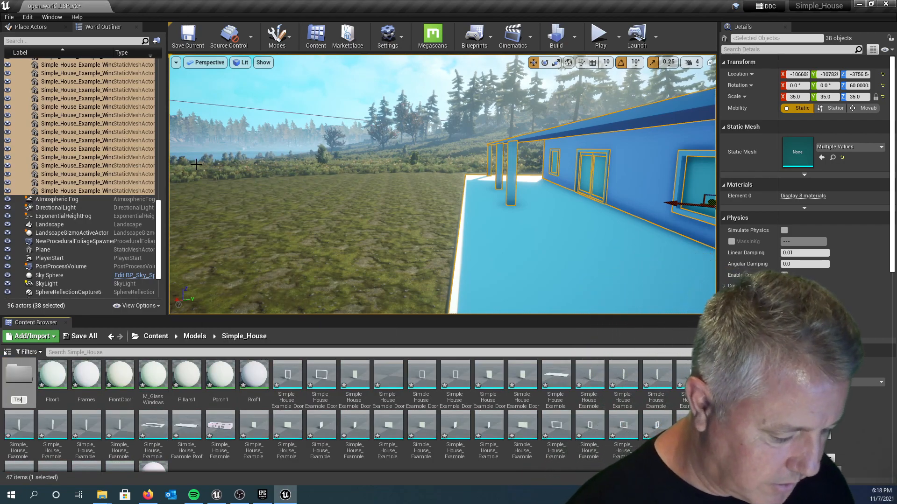
pyautogui.write('tures')
pyautogui.press('Return')
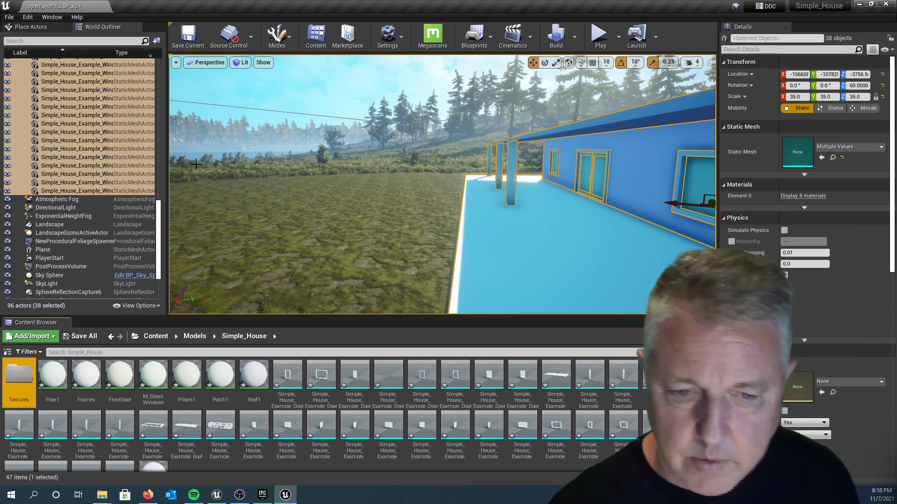
# Create another folder named Materials inside the Simple_House content folder
pyautogui.scroll(-2, 256, 445)
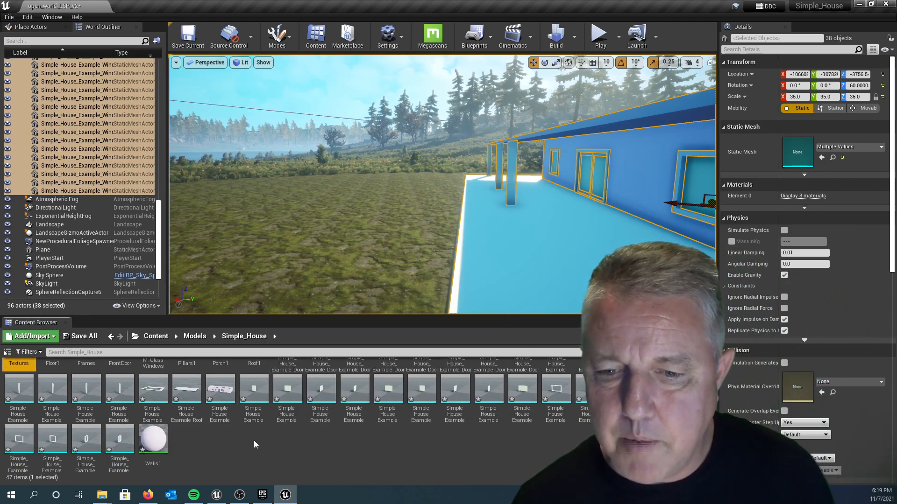
pyautogui.rightClick(250, 457)
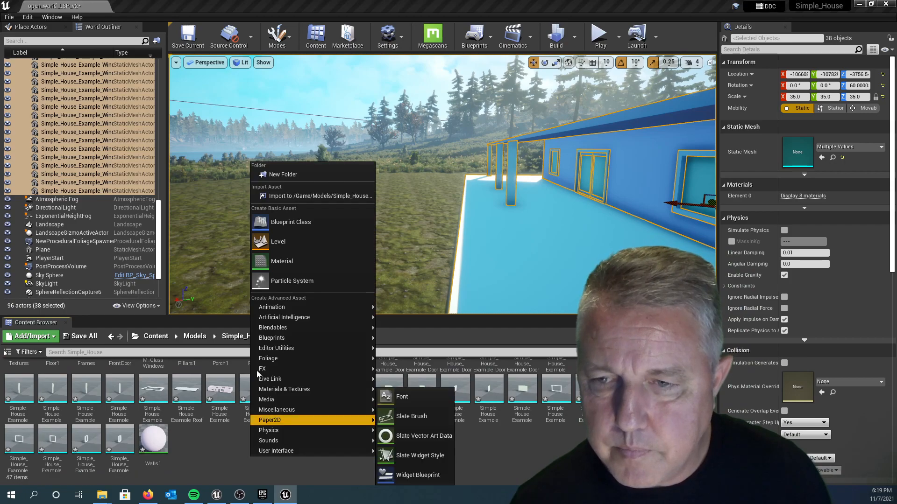
pyautogui.click(280, 174)
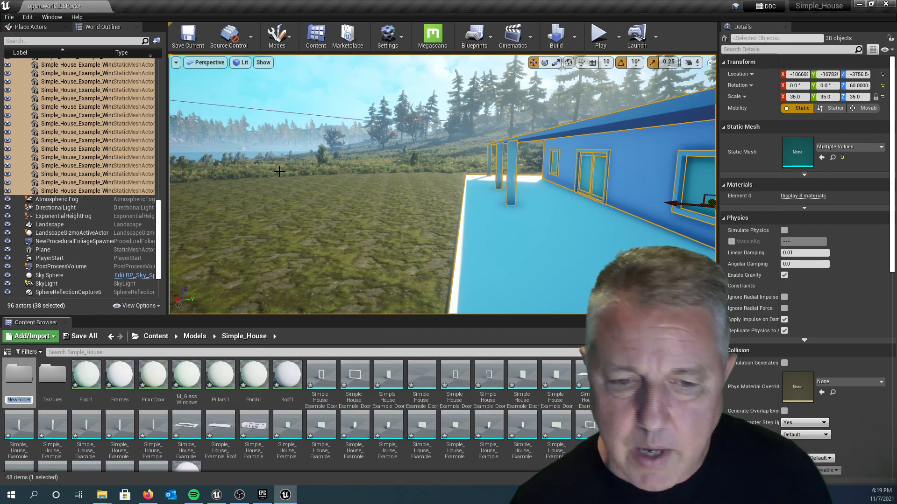
pyautogui.write('Materials')
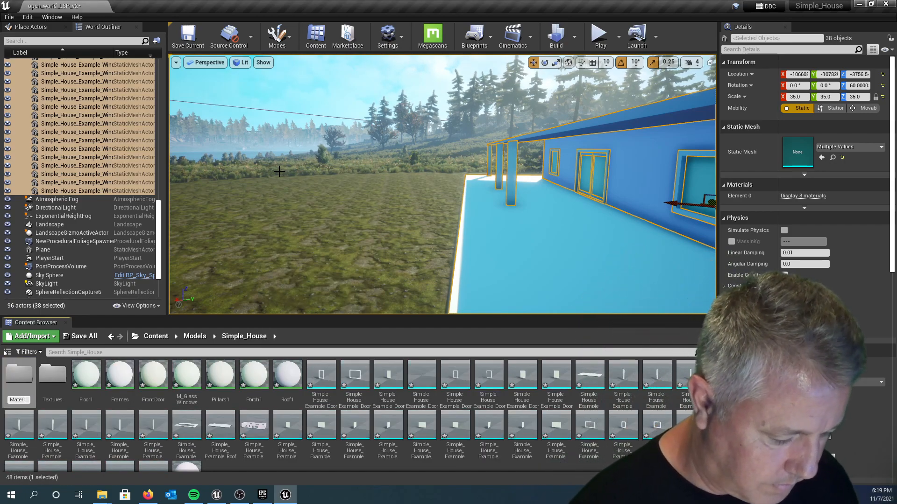
pyautogui.press('Return')
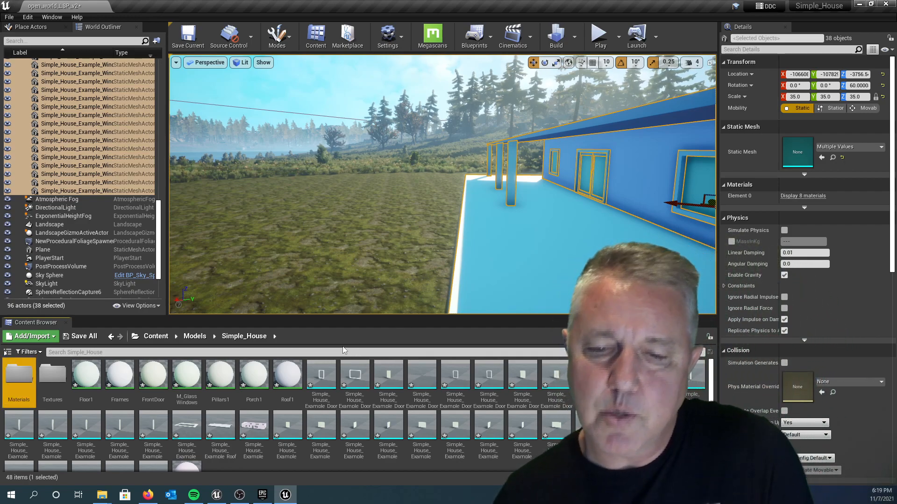
# Move the materials from Floor1 through Roof1, together with Walls1, into the Materials folder of Simple_House
pyautogui.click(86, 375)
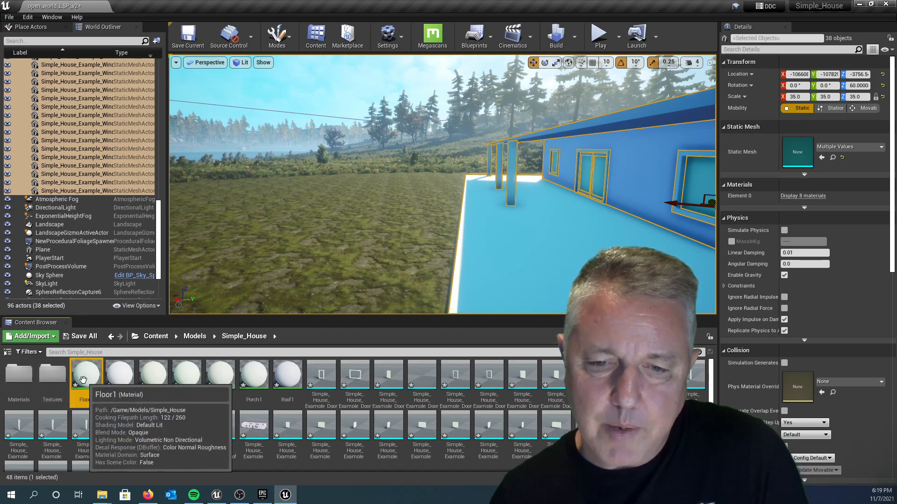
pyautogui.keyDown('shift'); pyautogui.click(288, 376); pyautogui.keyUp('shift')
pyautogui.scroll(-1, 196, 434)
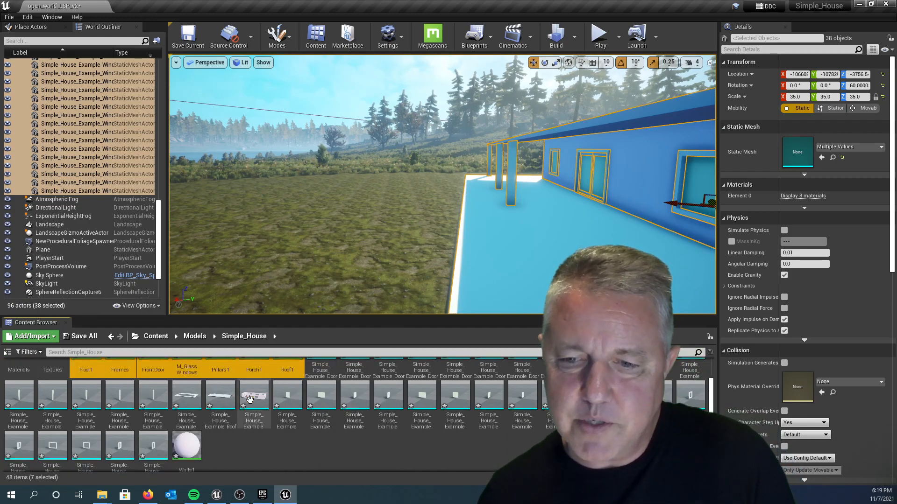
pyautogui.keyDown('ctrl'); pyautogui.click(187, 439); pyautogui.keyUp('ctrl')
pyautogui.scroll(1, 197, 433)
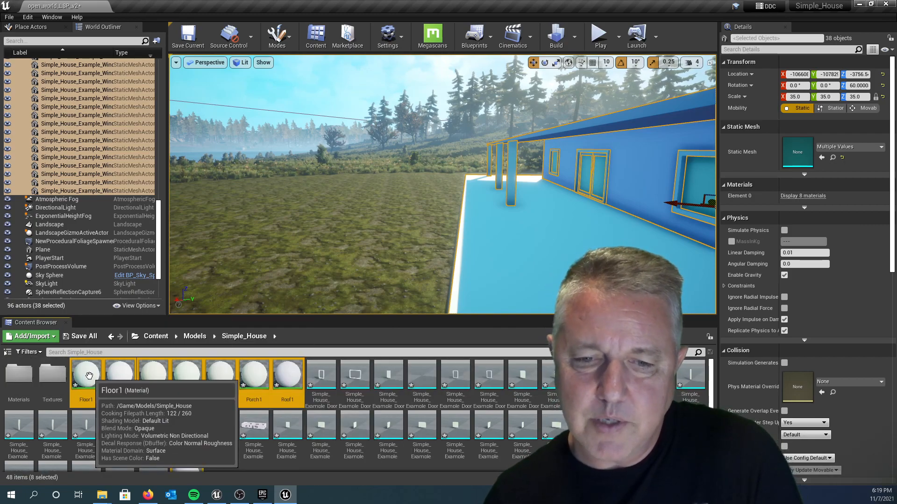
pyautogui.moveTo(89, 376); pyautogui.dragTo(23, 379)
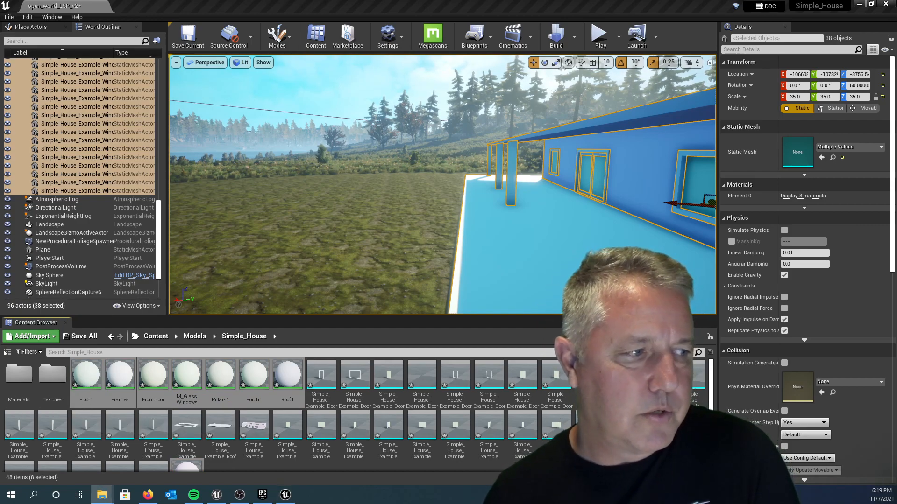
pyautogui.moveTo(86, 379); pyautogui.dragTo(21, 381)
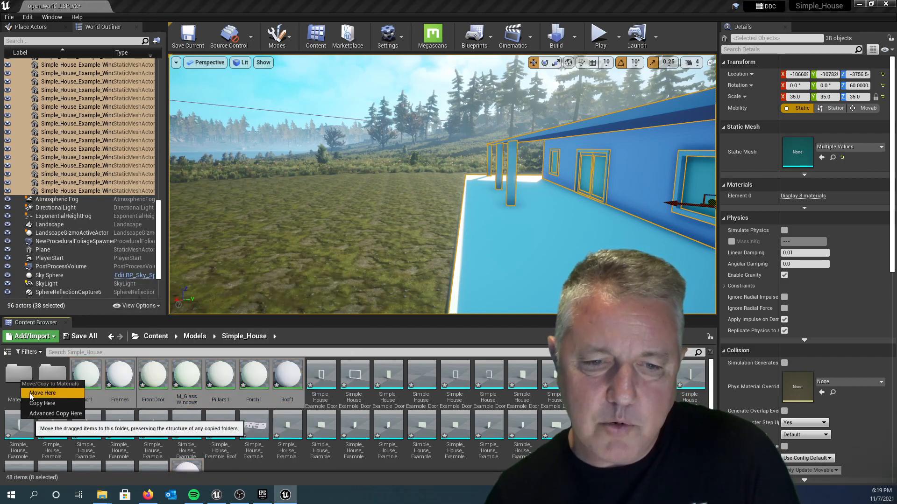
pyautogui.click(30, 395)
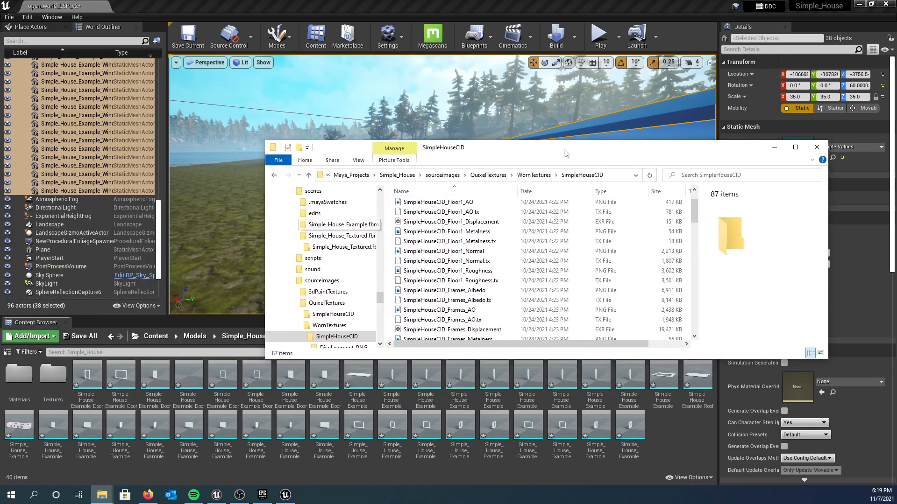
# Open the Textures content folder and place the SimpleHouseCID File Explorer window so both folders are accessible
pyautogui.moveTo(521, 153); pyautogui.dragTo(0, 129)
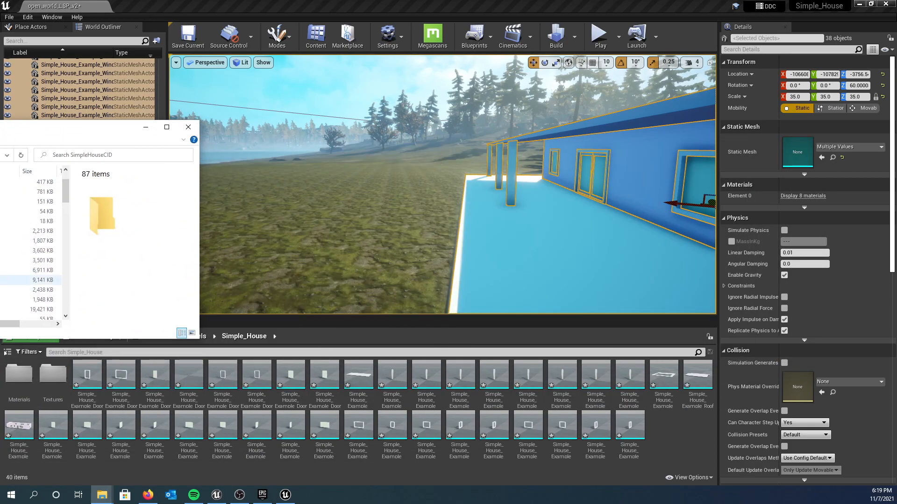
pyautogui.doubleClick(53, 373)
pyautogui.moveTo(0, 127); pyautogui.dragTo(514, 122)
pyautogui.scroll(2, 433, 199)
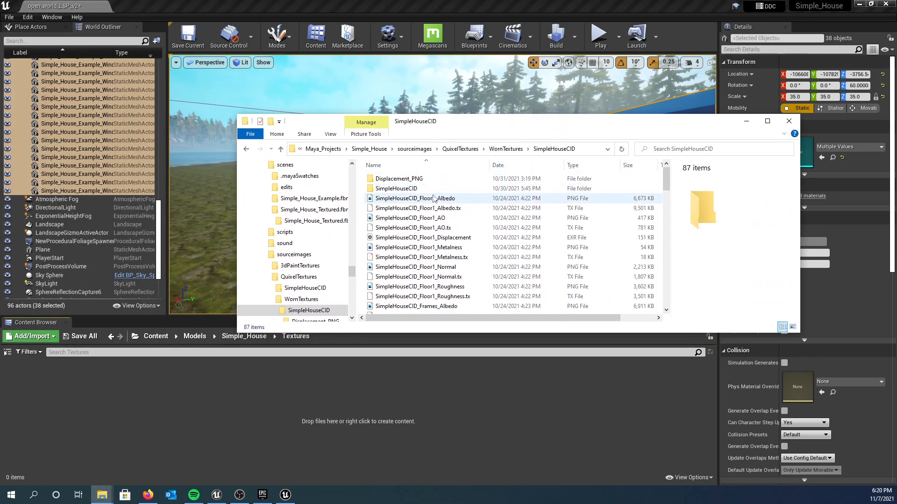
# Select the Floor1 Albedo, AO, Metalness, Normal and Roughness PNG files in the SimpleHouseCID folder
pyautogui.click(408, 200)
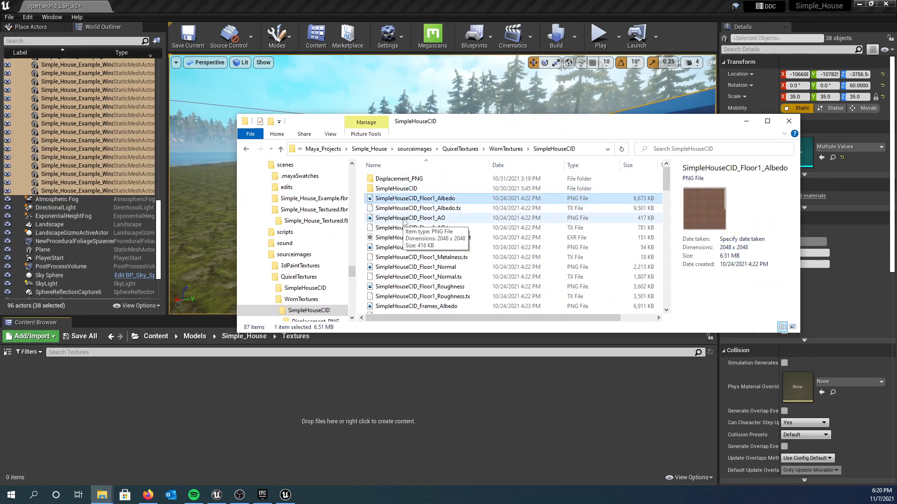
pyautogui.keyDown('ctrl'); pyautogui.click(404, 218); pyautogui.keyUp('ctrl')
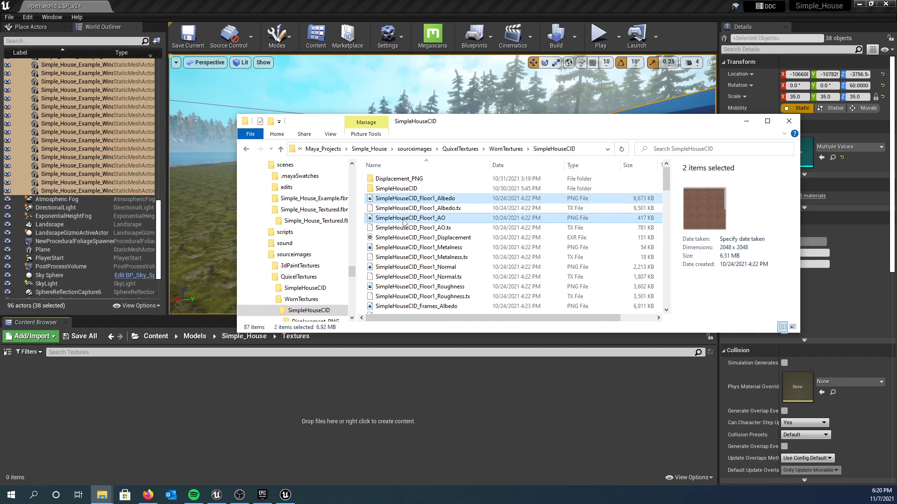
pyautogui.keyDown('ctrl'); pyautogui.click(400, 250); pyautogui.keyUp('ctrl')
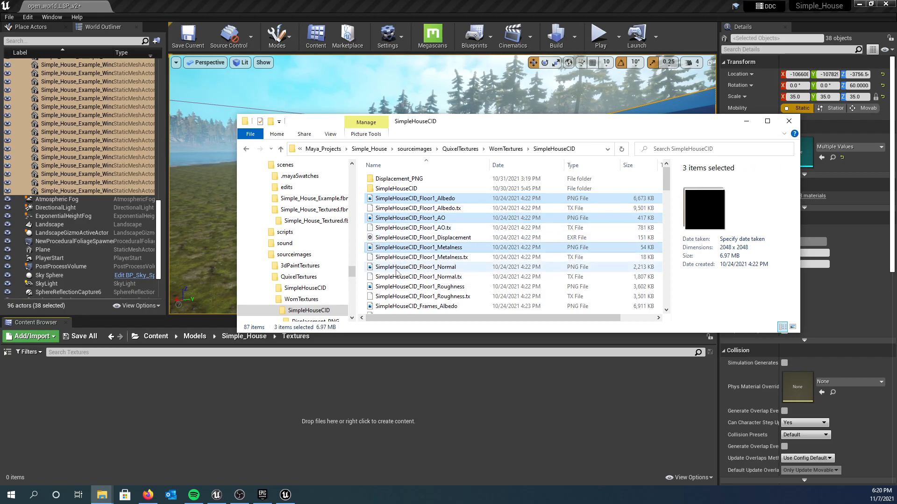
pyautogui.keyDown('ctrl'); pyautogui.click(397, 268); pyautogui.keyUp('ctrl')
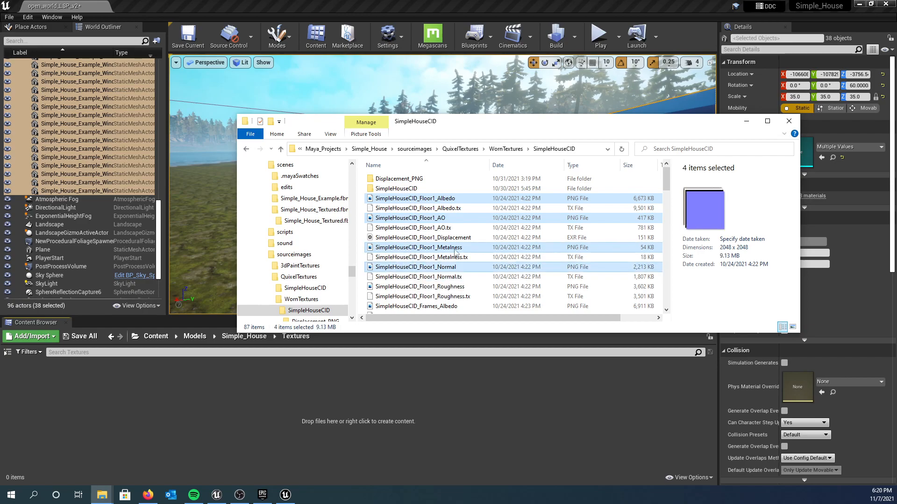
pyautogui.scroll(-3, 455, 252)
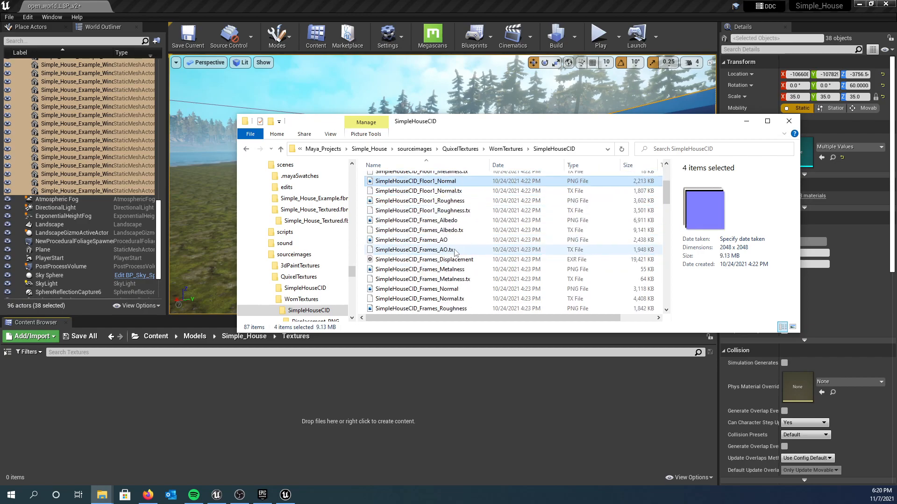
pyautogui.keyDown('ctrl'); pyautogui.click(394, 200); pyautogui.keyUp('ctrl')
# Add the Frames Albedo, AO, Metalness, Normal and Roughness PNG files to the file selection
pyautogui.keyDown('ctrl'); pyautogui.click(397, 220); pyautogui.keyUp('ctrl')
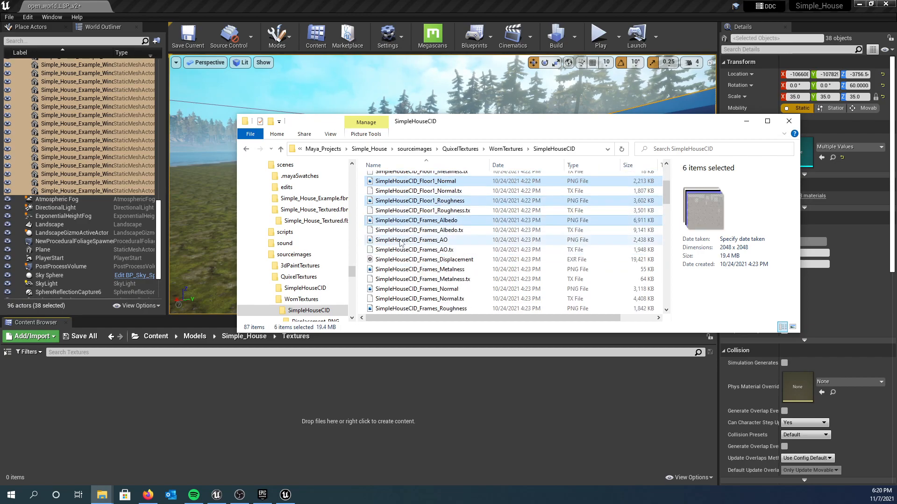
pyautogui.keyDown('ctrl'); pyautogui.click(400, 241); pyautogui.keyUp('ctrl')
pyautogui.scroll(-1, 399, 243)
pyautogui.keyDown('ctrl'); pyautogui.click(397, 240); pyautogui.keyUp('ctrl')
pyautogui.keyDown('ctrl'); pyautogui.click(400, 260); pyautogui.keyUp('ctrl')
pyautogui.scroll(-2, 431, 266)
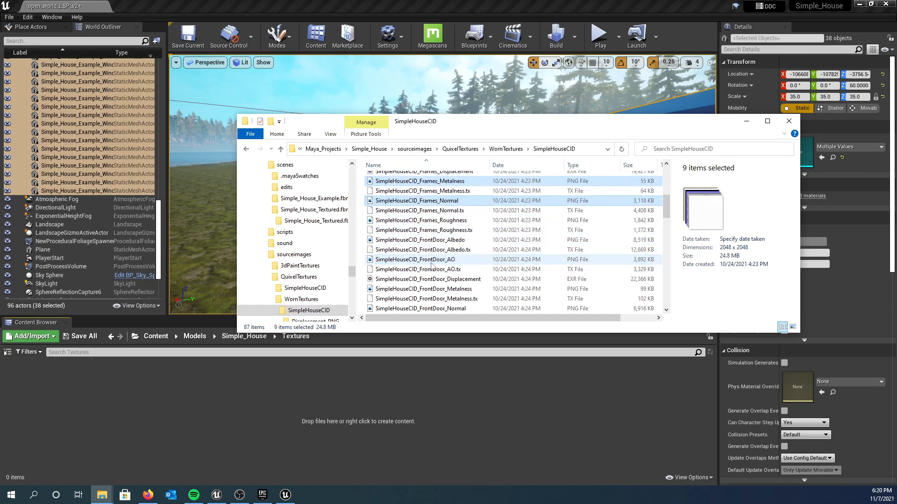
pyautogui.keyDown('ctrl'); pyautogui.click(397, 219); pyautogui.keyUp('ctrl')
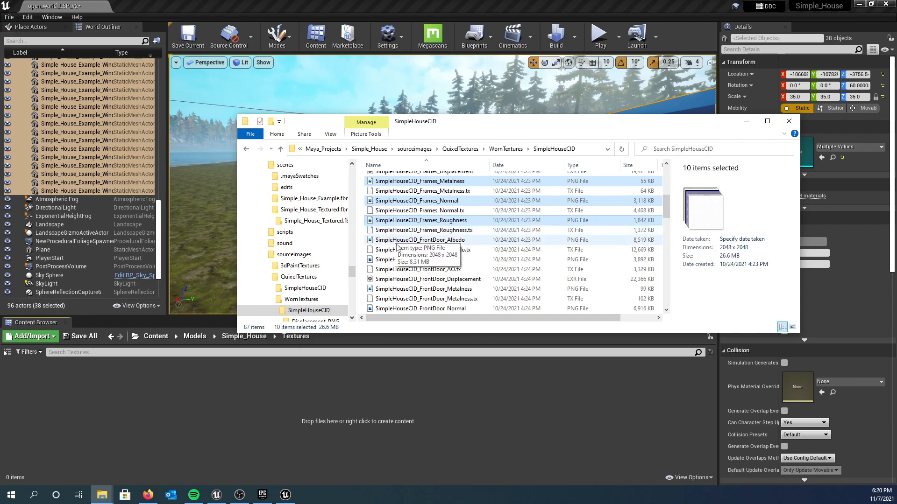
# Add the FrontDoor Albedo, AO, Metalness, Normal and Roughness PNG files to the file selection
pyautogui.keyDown('ctrl'); pyautogui.click(398, 241); pyautogui.keyUp('ctrl')
pyautogui.keyDown('ctrl'); pyautogui.click(400, 260); pyautogui.keyUp('ctrl')
pyautogui.keyDown('ctrl'); pyautogui.click(397, 288); pyautogui.keyUp('ctrl')
pyautogui.scroll(-5, 395, 276)
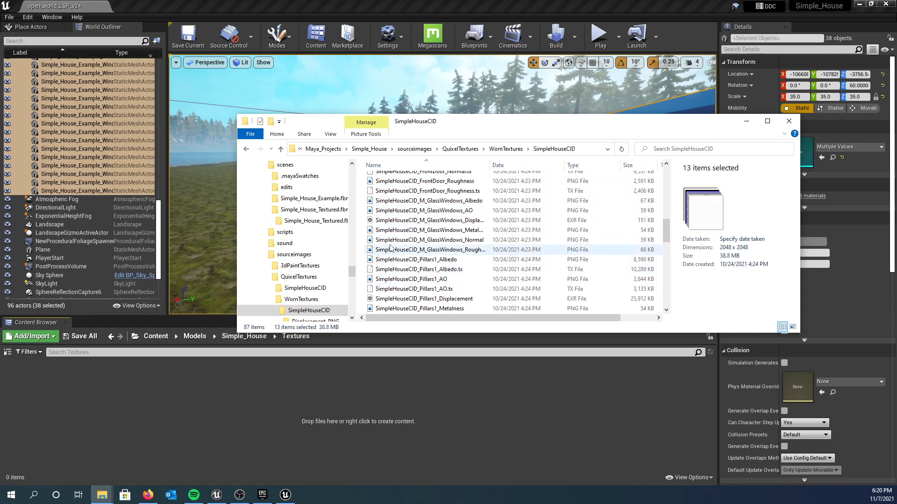
pyautogui.scroll(2, 391, 250)
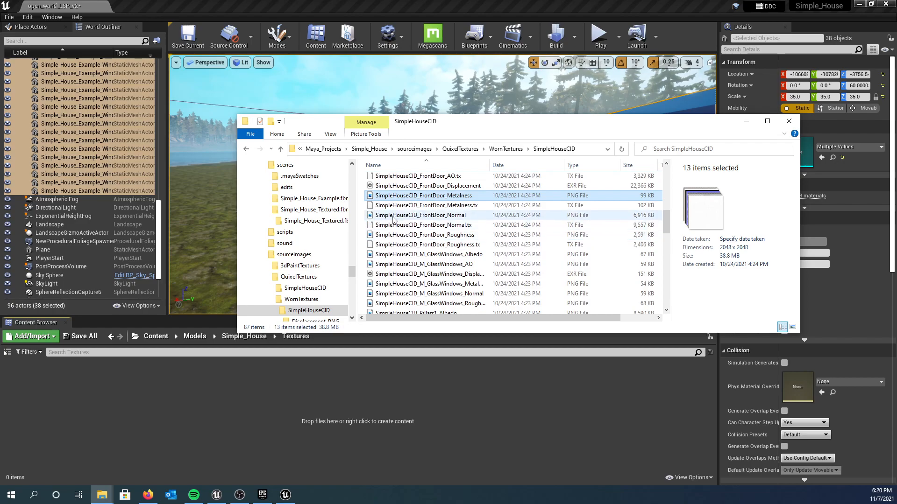
pyautogui.keyDown('ctrl'); pyautogui.click(394, 216); pyautogui.keyUp('ctrl')
pyautogui.keyDown('ctrl'); pyautogui.click(395, 235); pyautogui.keyUp('ctrl')
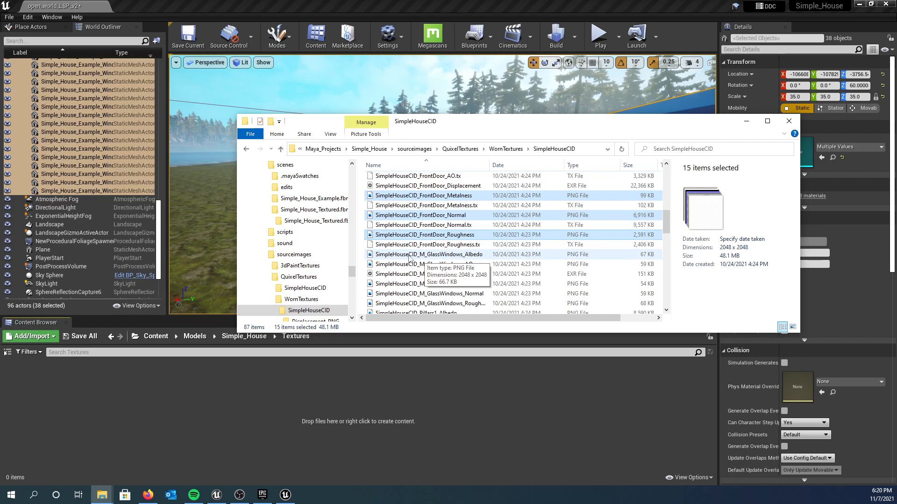
# Leave out the M_GlassWindows maps and add the Pillars1 Albedo, AO, Metalness, Normal and Roughness PNG files to the selection
pyautogui.scroll(-1, 429, 247)
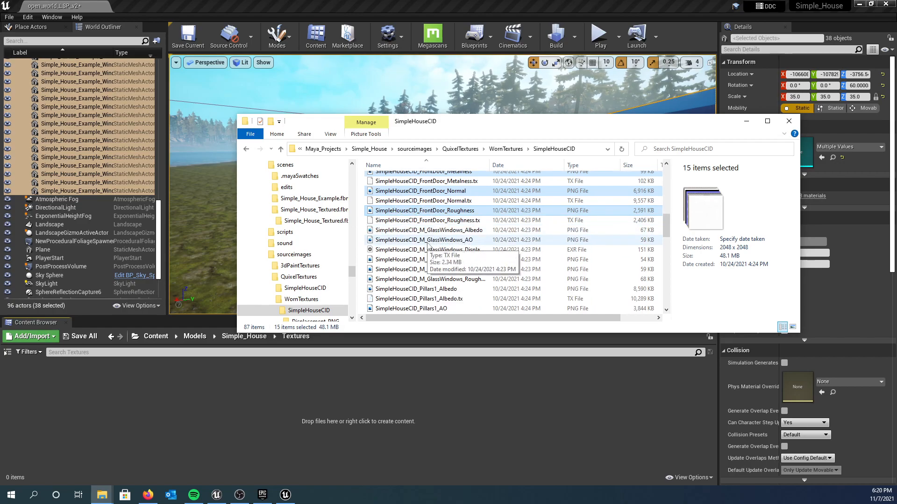
pyautogui.scroll(-1, 415, 230)
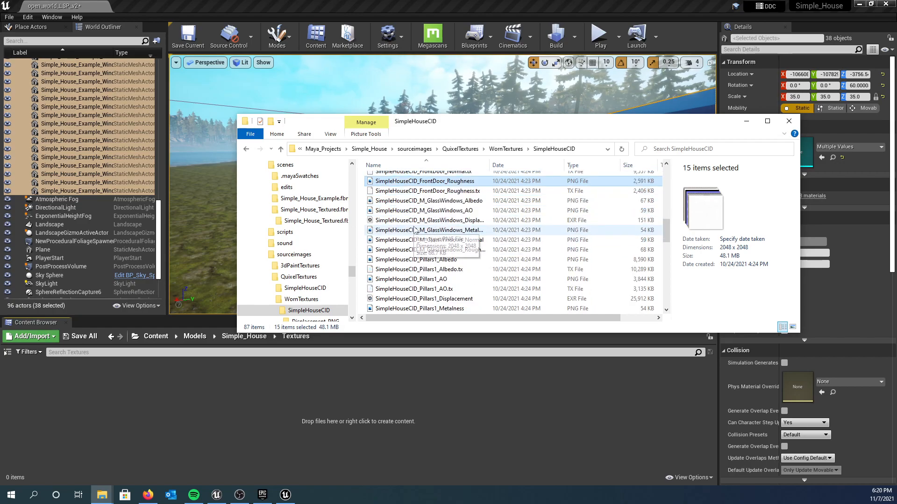
pyautogui.scroll(-3, 414, 240)
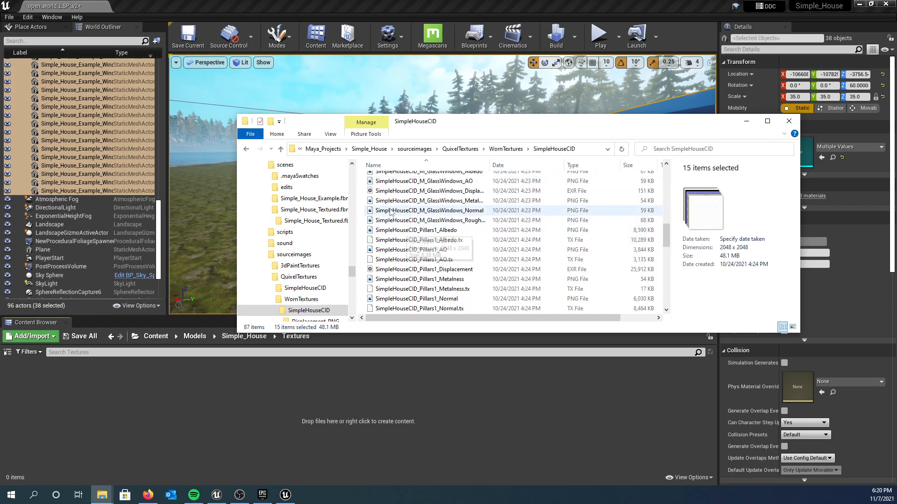
pyautogui.scroll(1, 390, 195)
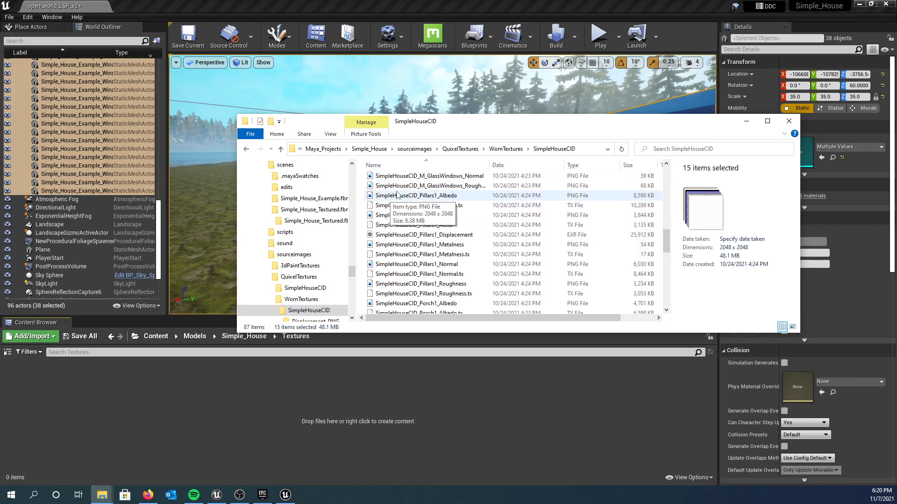
pyautogui.keyDown('ctrl'); pyautogui.click(400, 197); pyautogui.keyUp('ctrl')
pyautogui.keyDown('ctrl'); pyautogui.click(397, 215); pyautogui.keyUp('ctrl')
pyautogui.keyDown('ctrl'); pyautogui.click(394, 245); pyautogui.keyUp('ctrl')
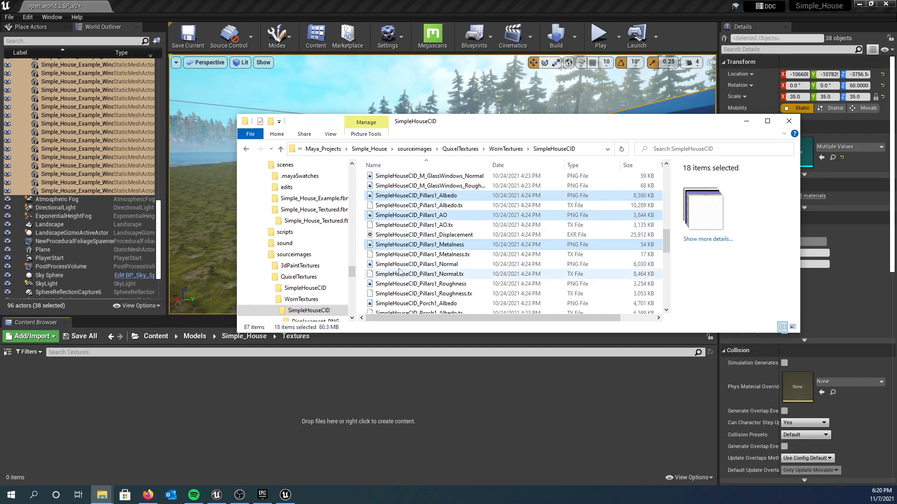
pyautogui.keyDown('ctrl'); pyautogui.click(399, 265); pyautogui.keyUp('ctrl')
pyautogui.keyDown('ctrl'); pyautogui.click(398, 285); pyautogui.keyUp('ctrl')
# Add the Porch1 Albedo, AO, Metalness, Normal and Roughness PNG files to the file selection
pyautogui.scroll(-2, 394, 261)
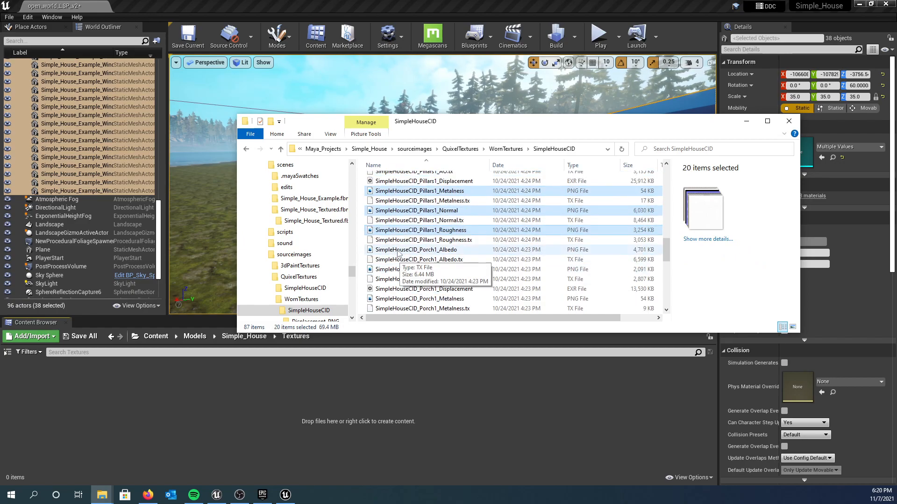
pyautogui.keyDown('ctrl'); pyautogui.click(395, 250); pyautogui.keyUp('ctrl')
pyautogui.keyDown('ctrl'); pyautogui.click(393, 269); pyautogui.keyUp('ctrl')
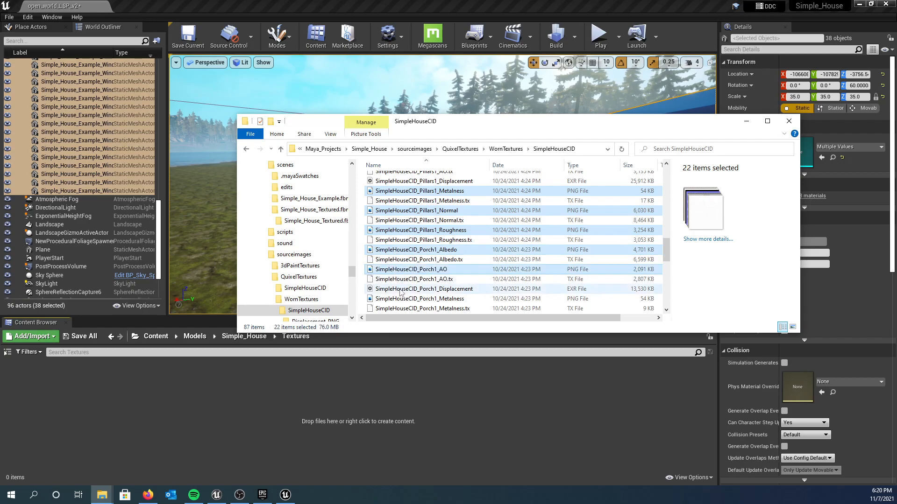
pyautogui.keyDown('ctrl'); pyautogui.click(401, 299); pyautogui.keyUp('ctrl')
pyautogui.scroll(-2, 410, 280)
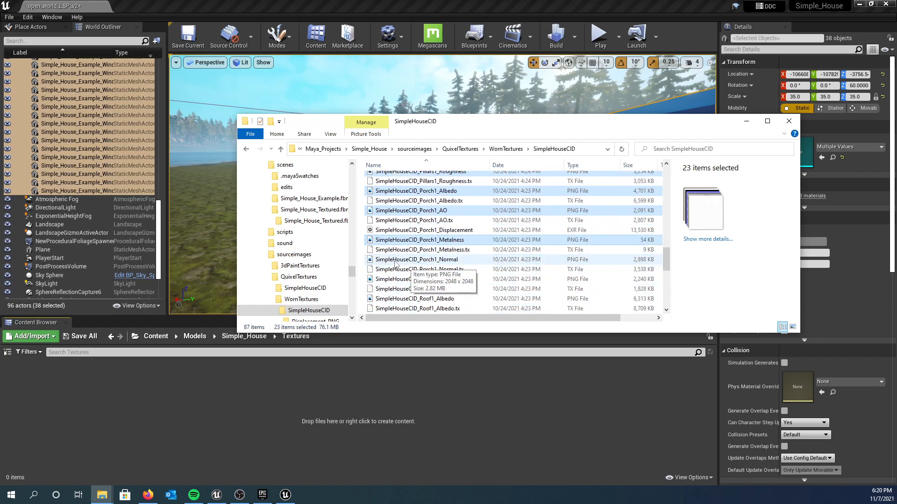
pyautogui.keyDown('ctrl'); pyautogui.click(400, 261); pyautogui.keyUp('ctrl')
pyautogui.keyDown('ctrl'); pyautogui.click(398, 280); pyautogui.keyUp('ctrl')
# Add the Roof1 Albedo, AO, Metalness, Normal and Roughness PNG files to the file selection
pyautogui.keyDown('ctrl'); pyautogui.click(397, 299); pyautogui.keyUp('ctrl')
pyautogui.scroll(-3, 397, 280)
pyautogui.keyDown('ctrl'); pyautogui.click(391, 229); pyautogui.keyUp('ctrl')
pyautogui.keyDown('ctrl'); pyautogui.click(392, 231); pyautogui.keyUp('ctrl')
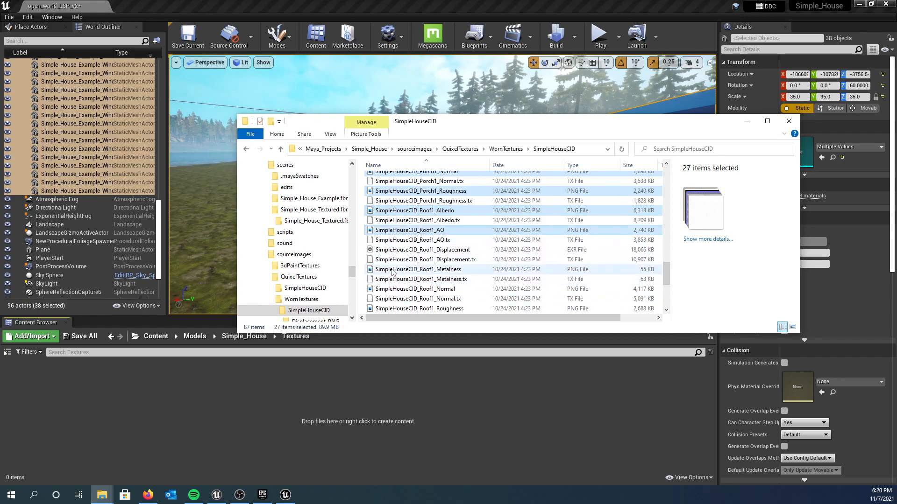
pyautogui.keyDown('ctrl'); pyautogui.click(396, 269); pyautogui.keyUp('ctrl')
pyautogui.keyDown('ctrl'); pyautogui.click(397, 289); pyautogui.keyUp('ctrl')
pyautogui.scroll(-2, 397, 290)
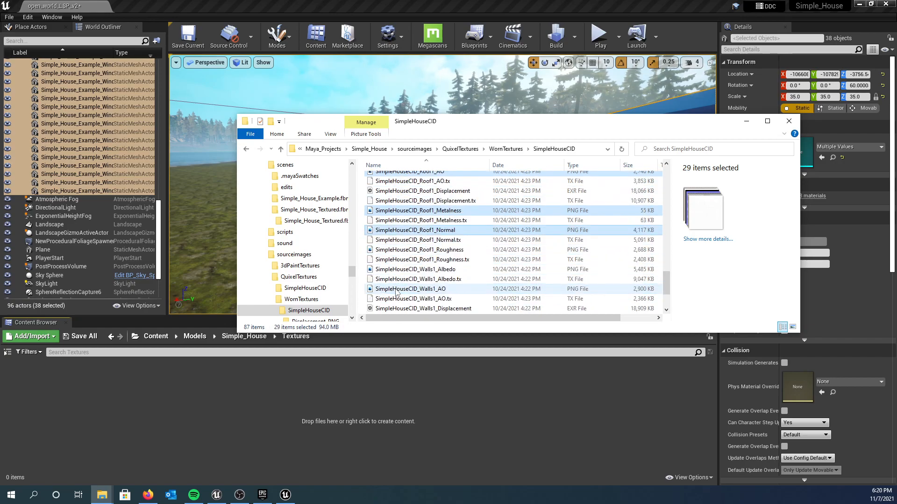
pyautogui.keyDown('ctrl'); pyautogui.click(392, 250); pyautogui.keyUp('ctrl')
# Add the Walls1 Albedo, AO, Metalness, Normal and Roughness PNG files to the selection and review the selected files
pyautogui.keyDown('ctrl'); pyautogui.click(391, 269); pyautogui.keyUp('ctrl')
pyautogui.keyDown('ctrl'); pyautogui.click(392, 288); pyautogui.keyUp('ctrl')
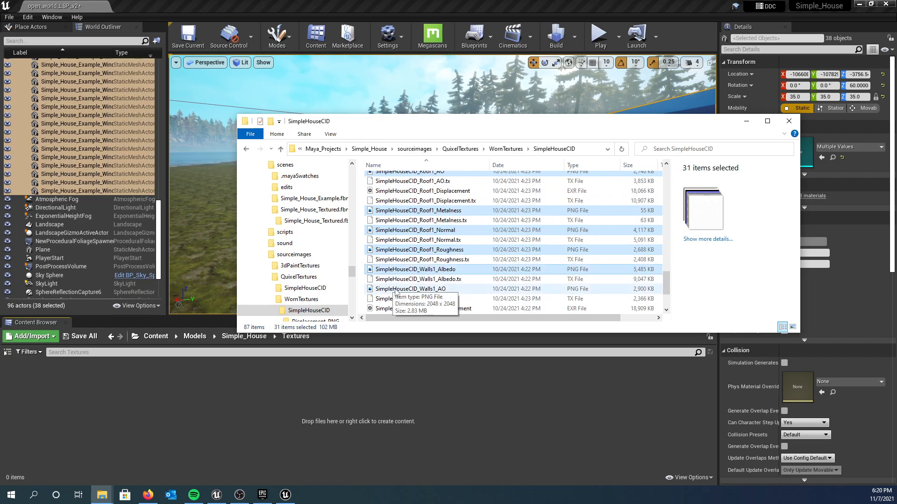
pyautogui.scroll(-2, 393, 273)
pyautogui.keyDown('ctrl'); pyautogui.click(393, 270); pyautogui.keyUp('ctrl')
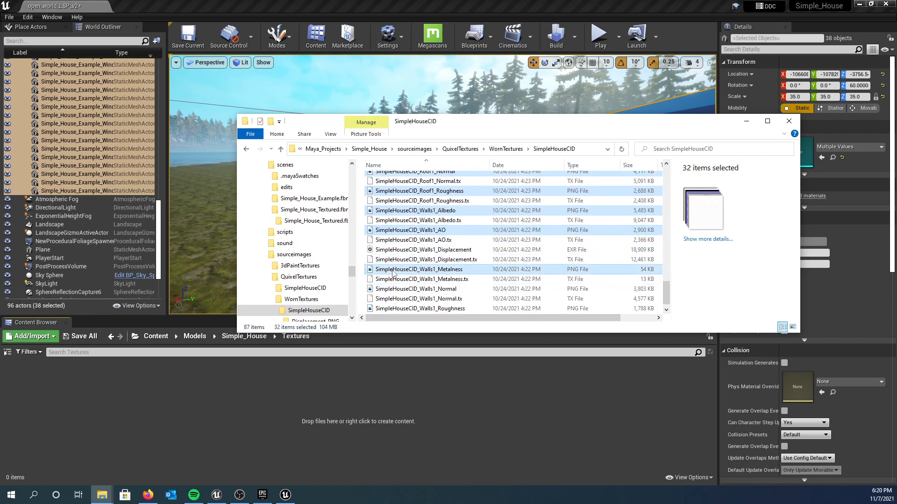
pyautogui.keyDown('ctrl'); pyautogui.click(397, 290); pyautogui.keyUp('ctrl')
pyautogui.keyDown('ctrl'); pyautogui.click(397, 308); pyautogui.keyUp('ctrl')
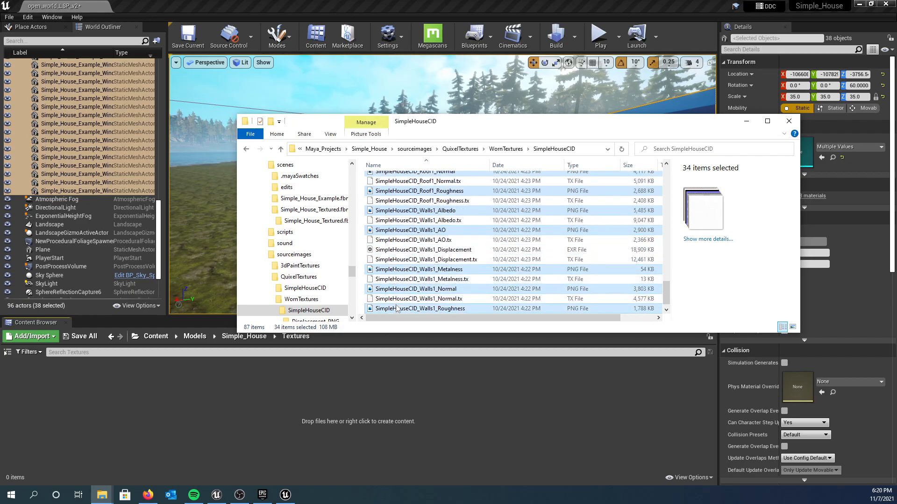
pyautogui.scroll(-1, 395, 243)
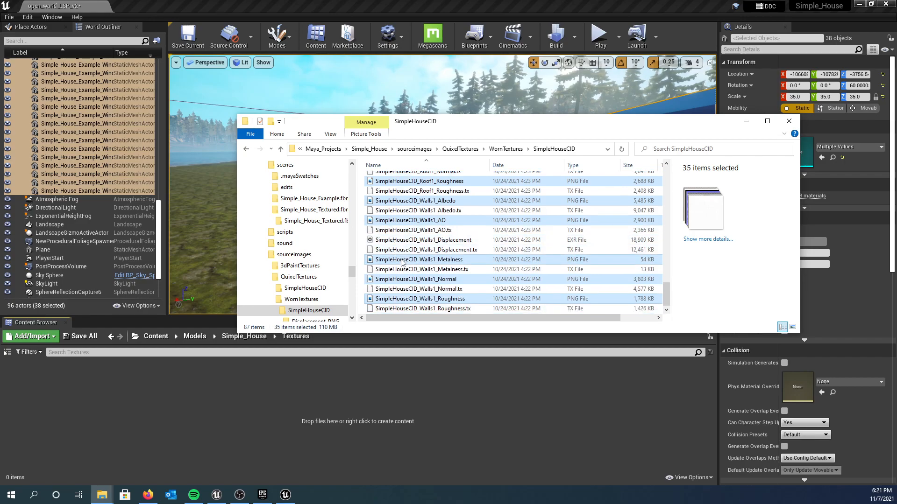
pyautogui.scroll(6, 397, 252)
pyautogui.scroll(7, 403, 256)
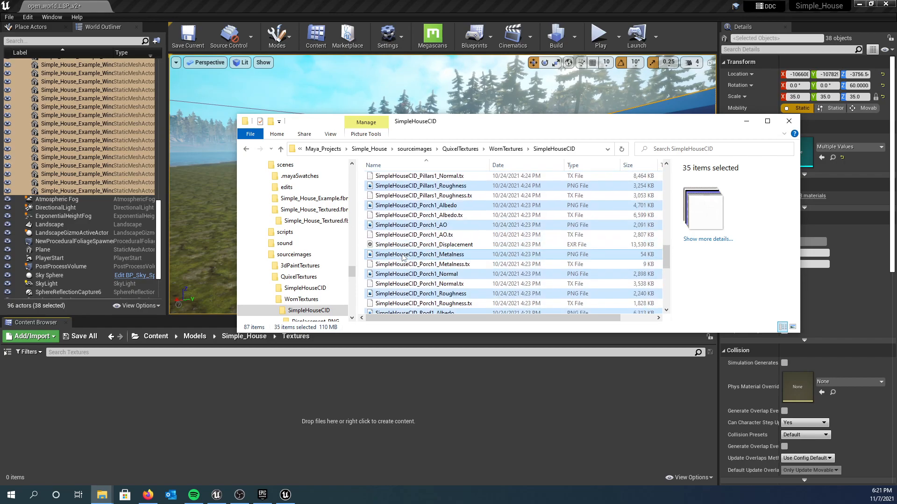
pyautogui.scroll(3, 403, 254)
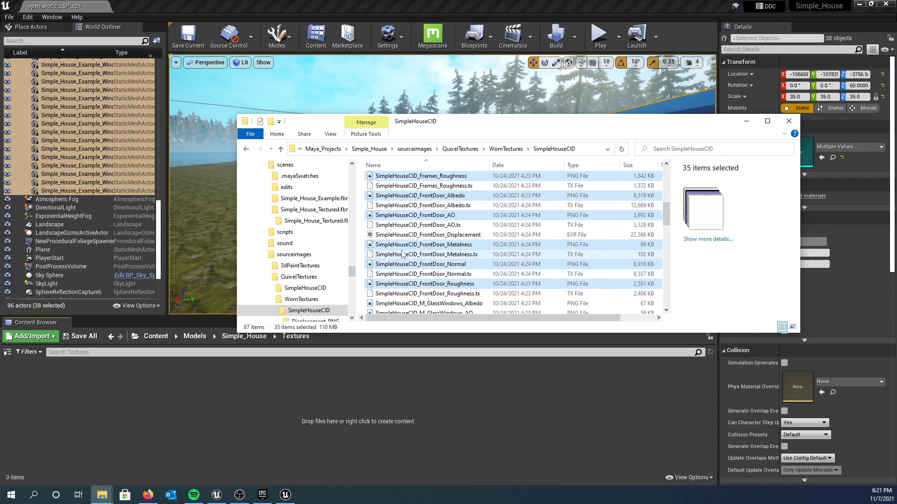
# Import the selected Simple House PNG maps into the Textures folder and close the file window
pyautogui.scroll(7, 401, 252)
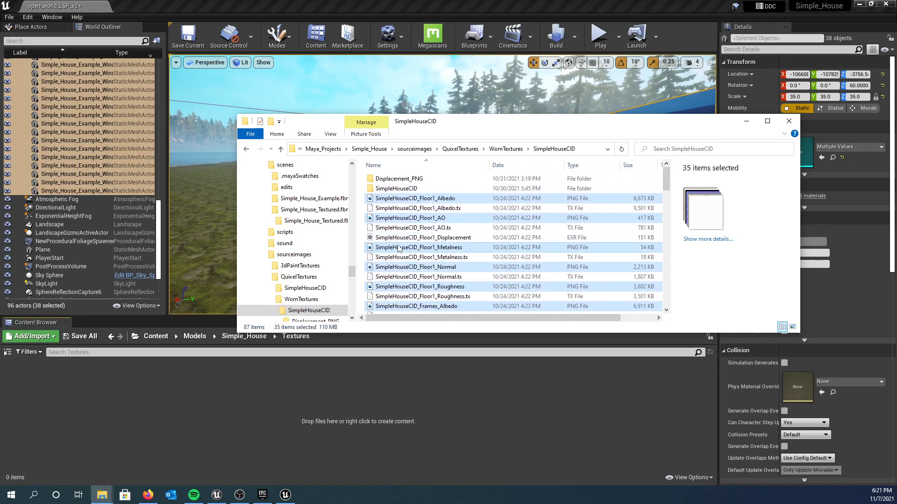
pyautogui.moveTo(388, 201); pyautogui.dragTo(150, 382)
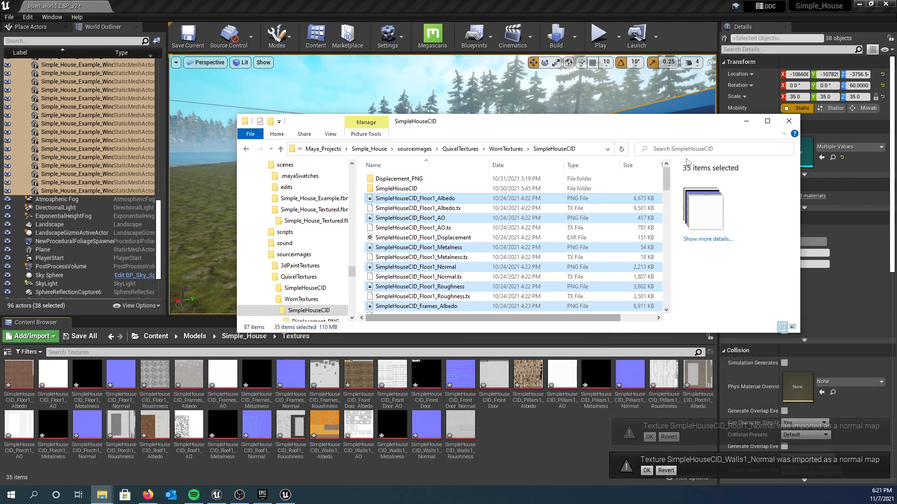
pyautogui.click(790, 122)
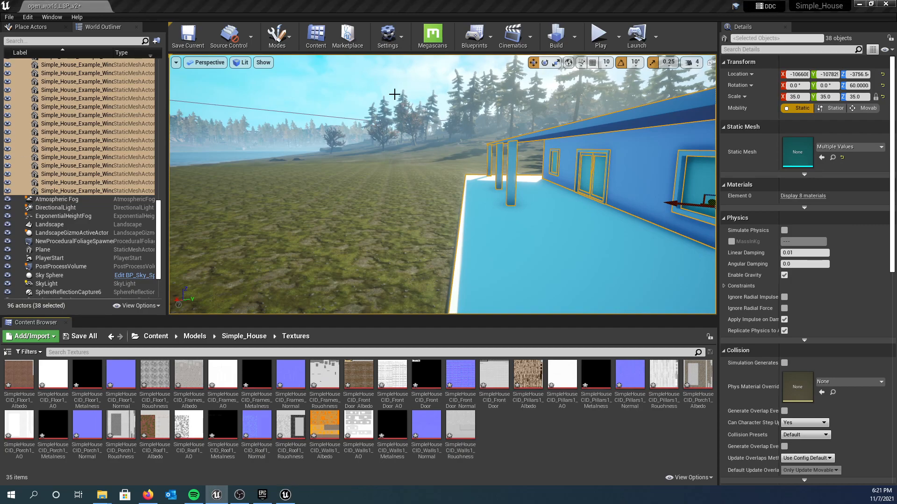
# Examine the untextured house's roof, porch, pillars and front wall from several angles in the level
pyautogui.moveTo(379, 131); pyautogui.dragTo(467, 189, button='right')
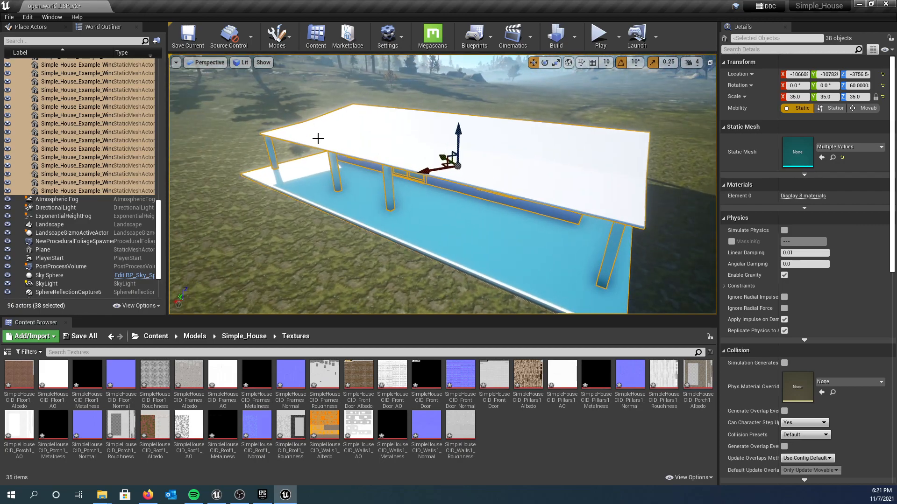
pyautogui.moveTo(312, 142)
pyautogui.mouseDown(button='right')
pyautogui.moveTo(425, 142)
pyautogui.moveTo(383, 145)
pyautogui.moveTo(400, 153)
pyautogui.moveTo(314, 131)
pyautogui.mouseUp(button='right')
pyautogui.scroll(4, 313, 129)
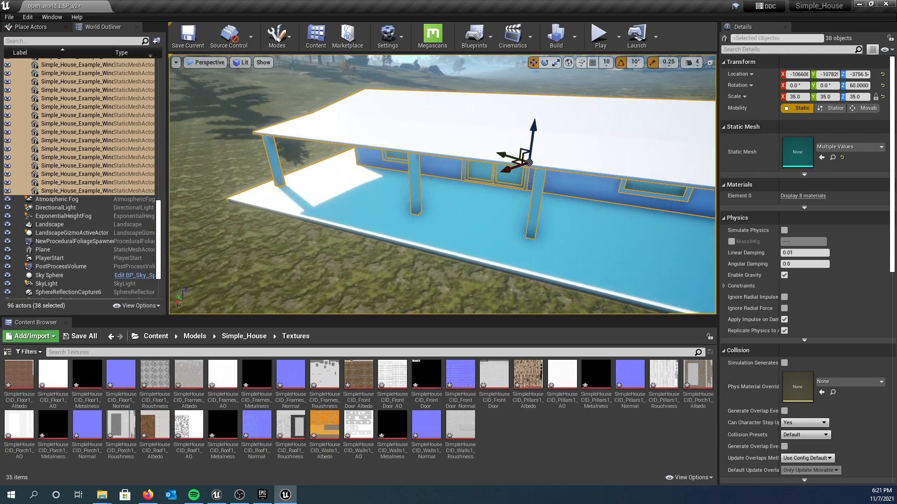
pyautogui.press('a')
pyautogui.moveTo(313, 131); pyautogui.dragTo(355, 149)
pyautogui.moveTo(355, 149); pyautogui.dragTo(224, 131, button='right')
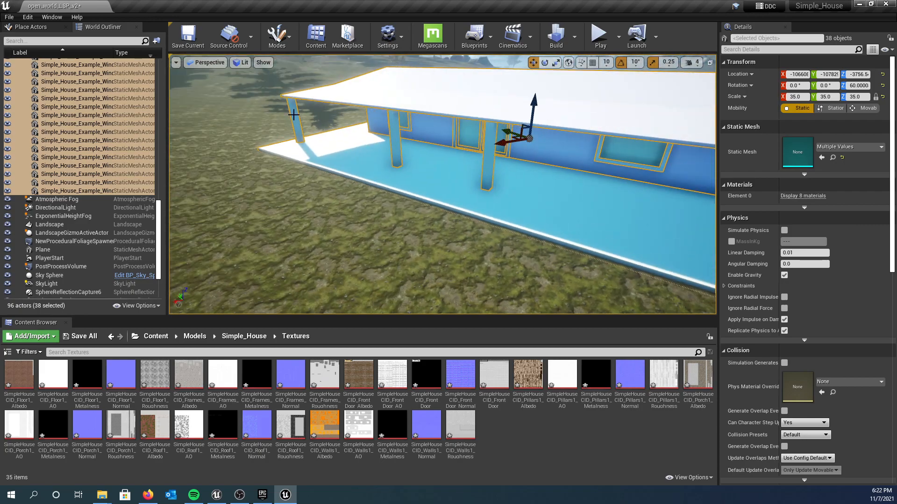
pyautogui.moveTo(293, 115); pyautogui.dragTo(420, 126)
pyautogui.moveTo(420, 125); pyautogui.dragTo(532, 163, button='right')
pyautogui.moveTo(379, 163); pyautogui.dragTo(293, 113, button='right')
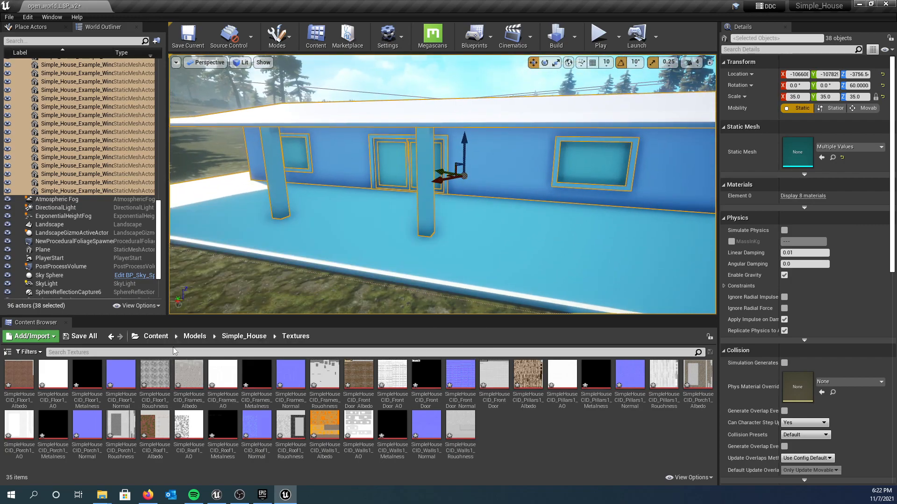
# Go to the Simple_House Materials folder and open the Roof1 material for editing
pyautogui.click(243, 337)
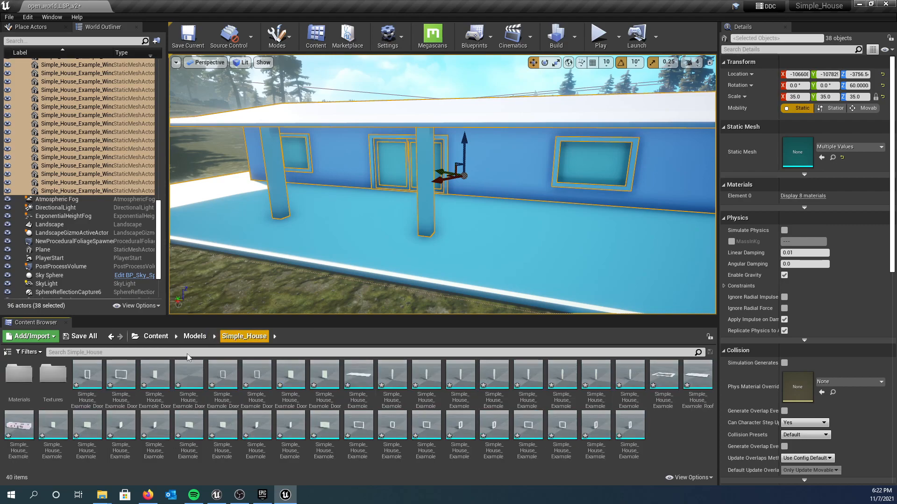
pyautogui.doubleClick(22, 379)
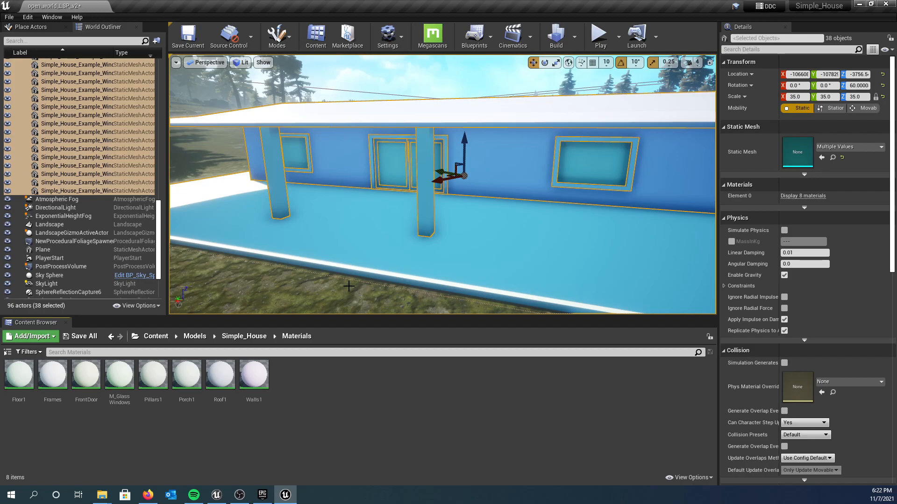
pyautogui.moveTo(341, 219); pyautogui.dragTo(342, 217, button='right')
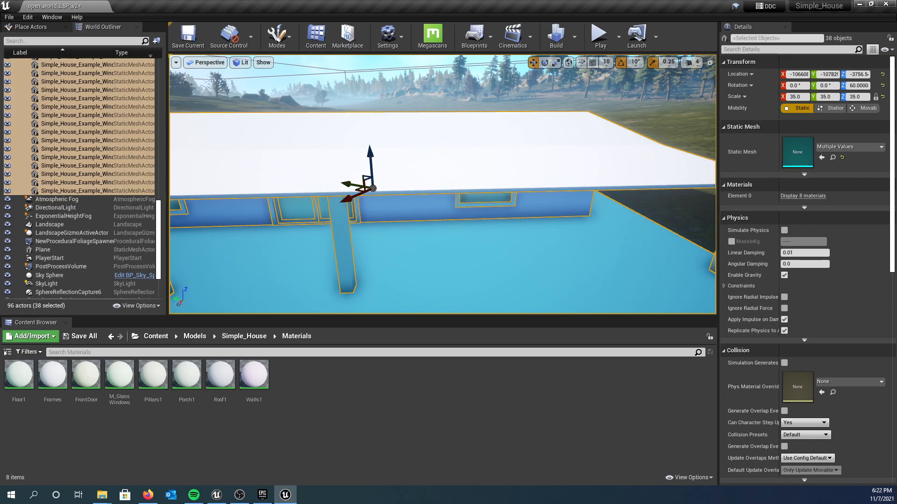
pyautogui.hotkey('alt', 'Tab')
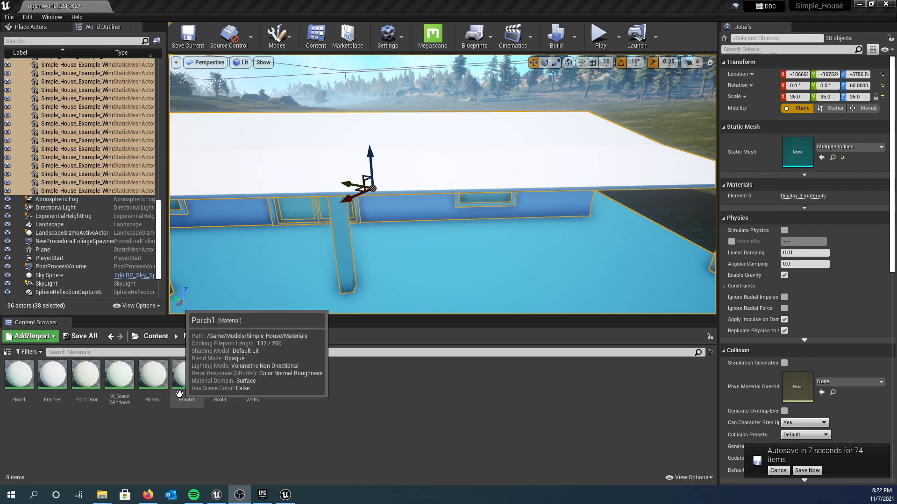
pyautogui.doubleClick(216, 383)
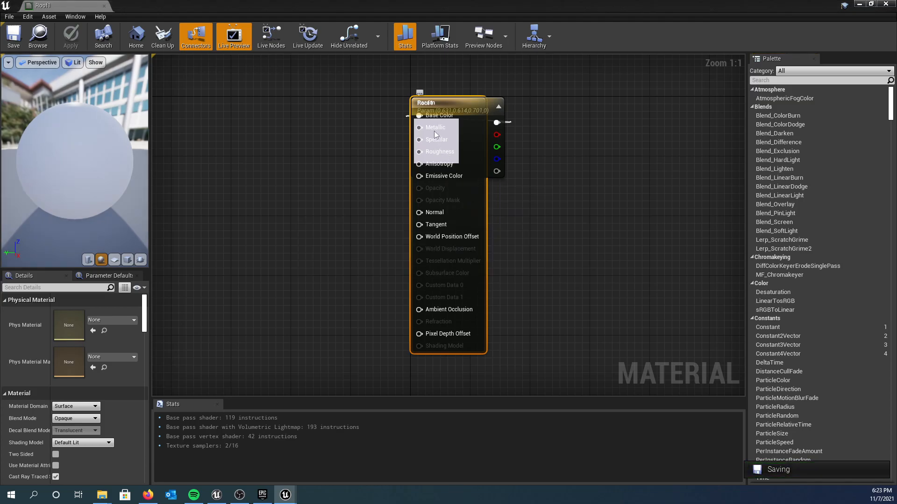
# Move the Roof1 output node clear of the Param color node and delete the Param node
pyautogui.moveTo(457, 102); pyautogui.dragTo(587, 116)
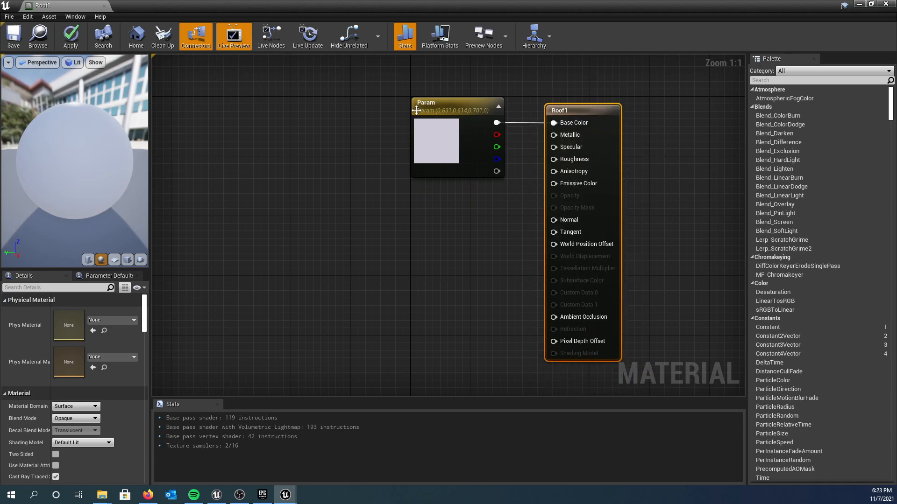
pyautogui.click(454, 100)
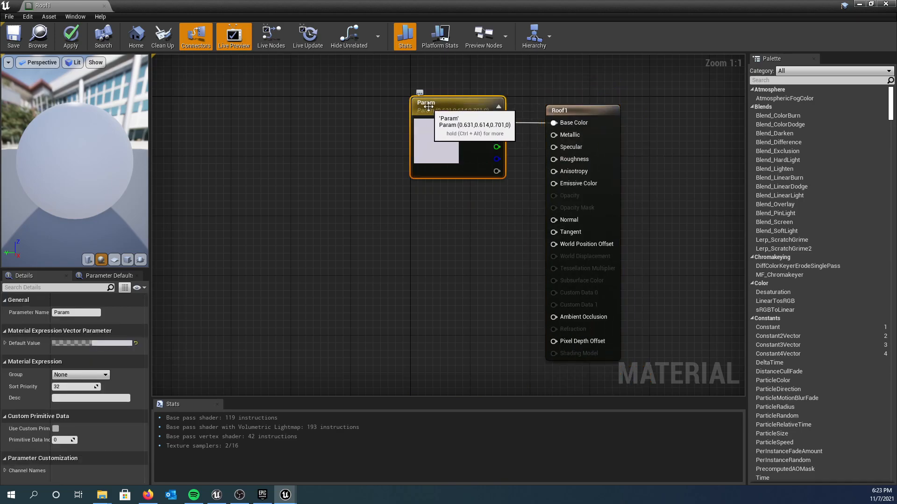
pyautogui.press('Delete')
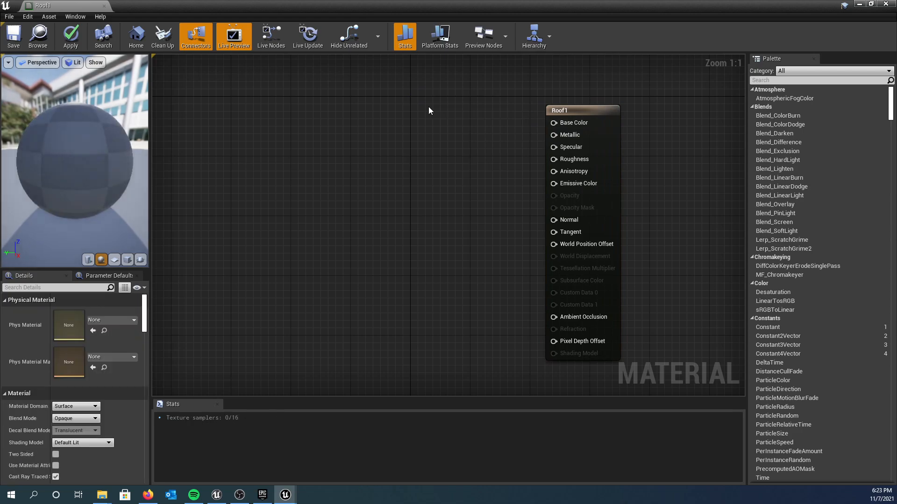
# Detach the Roof1 material editor into a floating window and open the Simple_House Textures folder alongside it
pyautogui.moveTo(83, 5); pyautogui.dragTo(324, 109)
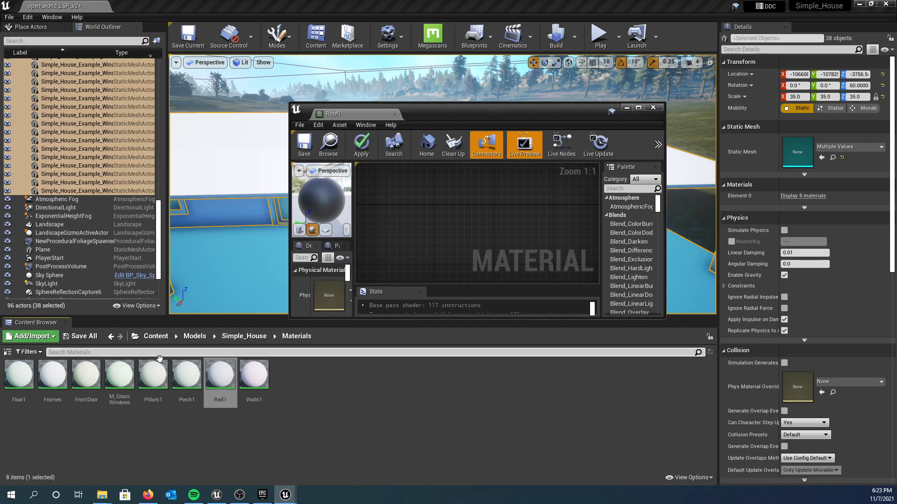
pyautogui.click(245, 337)
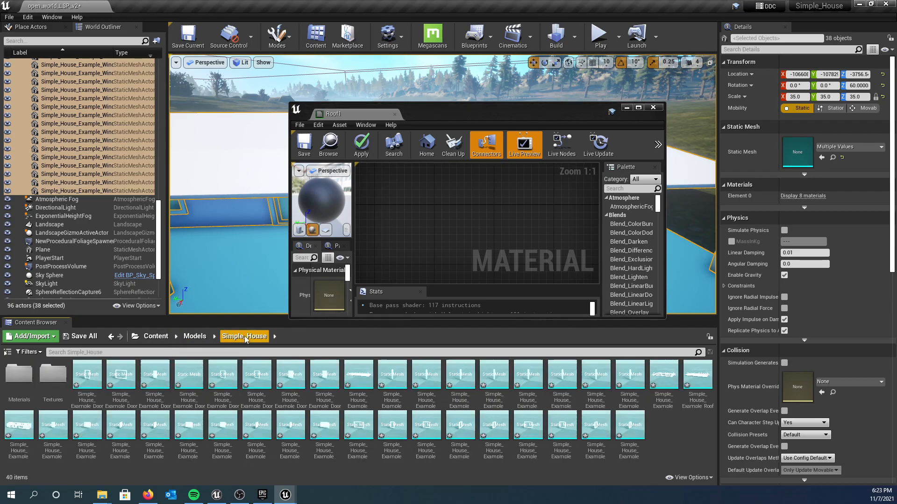
pyautogui.click(46, 377)
pyautogui.doubleClick(45, 377)
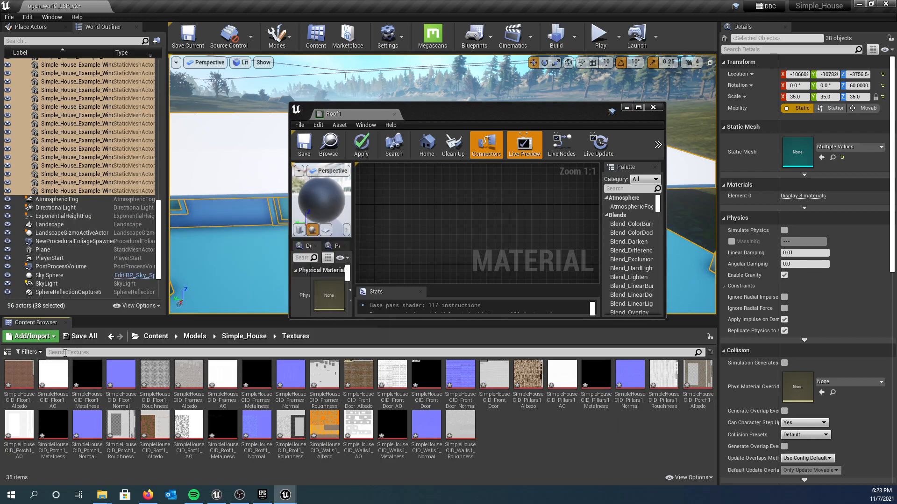
# Filter the textures by "roof" and add the Roof1 Albedo, AO, Metalness, Normal and Roughness maps to the material graph
pyautogui.write('roof')
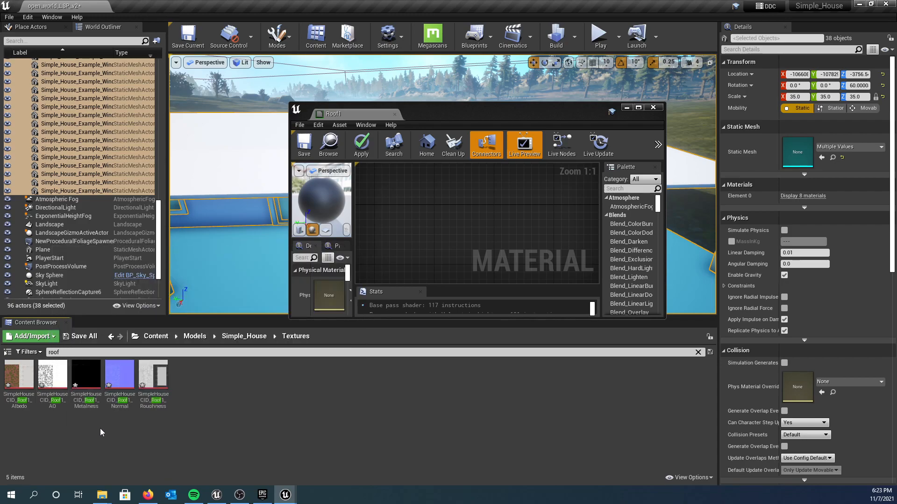
pyautogui.click(19, 381)
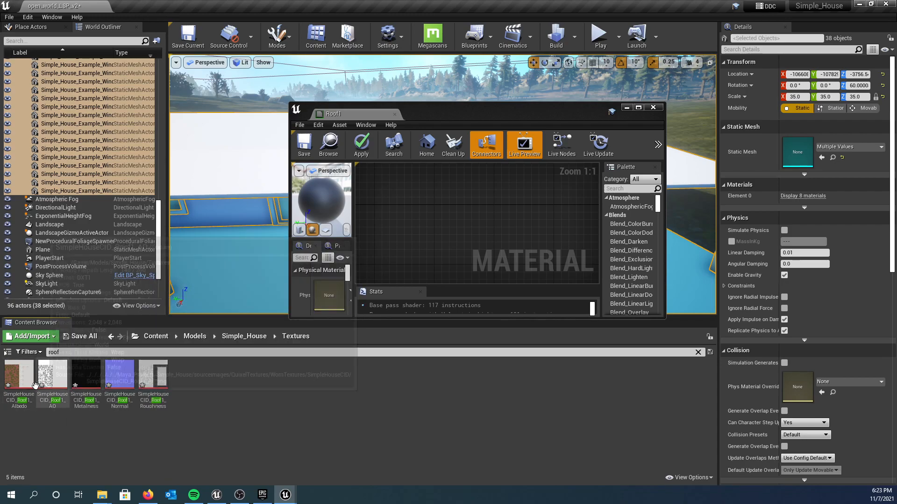
pyautogui.keyDown('shift'); pyautogui.click(152, 379); pyautogui.keyUp('shift')
pyautogui.moveTo(153, 378); pyautogui.dragTo(426, 223)
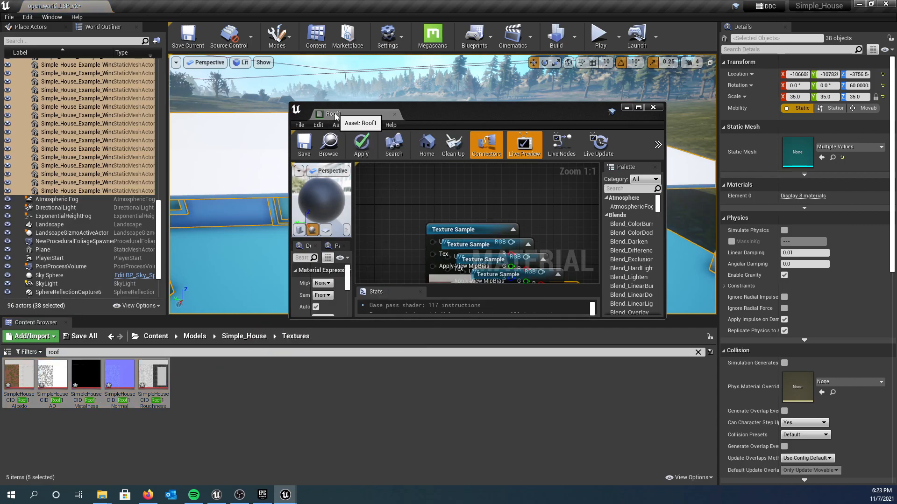
# Dock the Roof1 material editor beside the open_world_LSP_v2 level and return to its node graph
pyautogui.moveTo(355, 114); pyautogui.dragTo(133, 8)
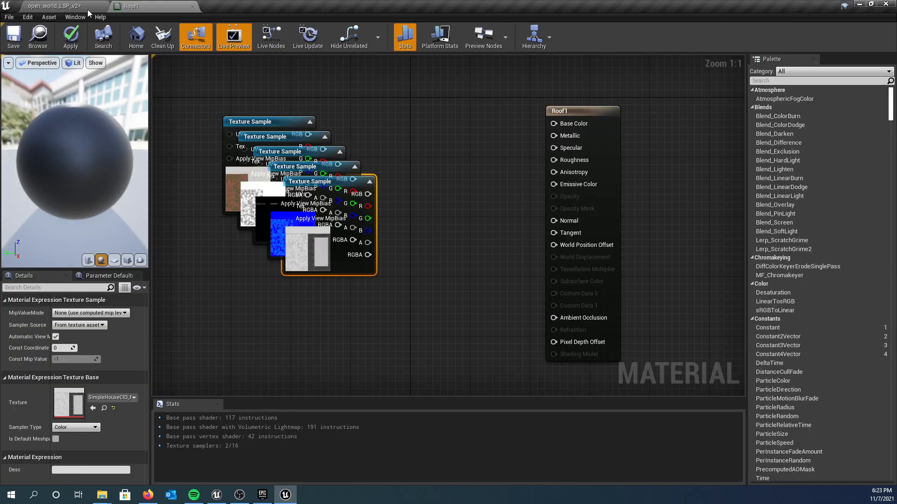
pyautogui.click(83, 6)
pyautogui.click(139, 6)
pyautogui.click(91, 9)
pyautogui.click(125, 8)
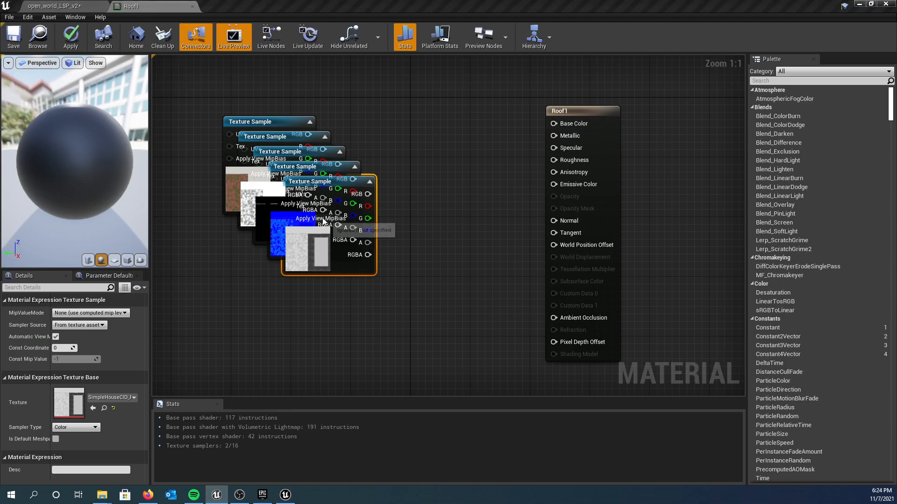
pyautogui.moveTo(378, 161); pyautogui.dragTo(446, 198, button='right')
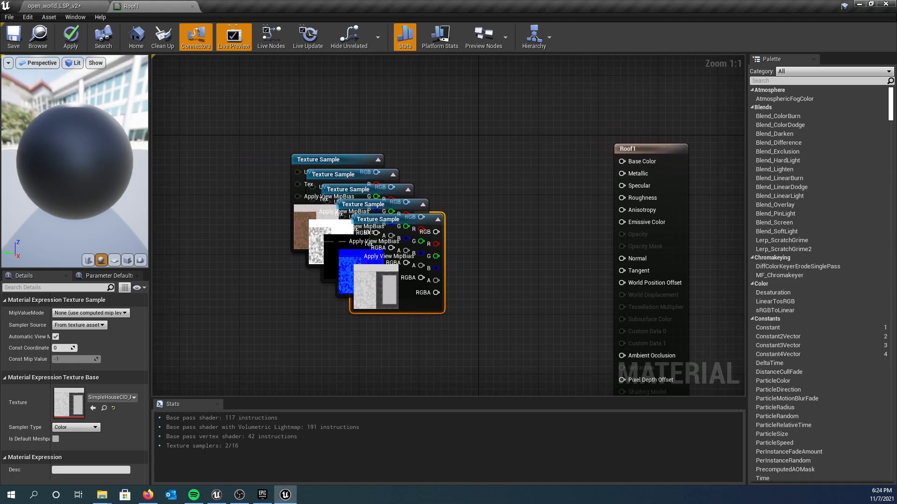
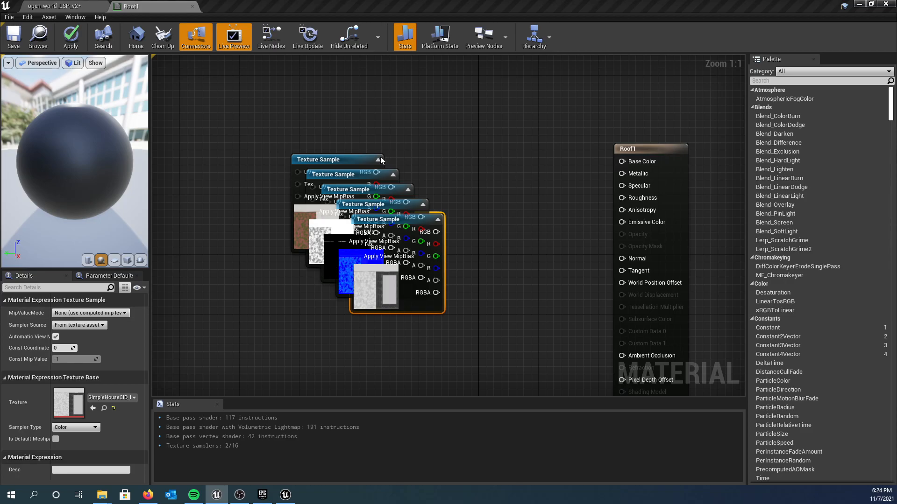
# Pull the Albedo texture sample out of the stacked nodes and place it well above and left of the others
pyautogui.moveTo(354, 154); pyautogui.dragTo(377, 201, button='right')
pyautogui.moveTo(361, 200); pyautogui.dragTo(315, 80)
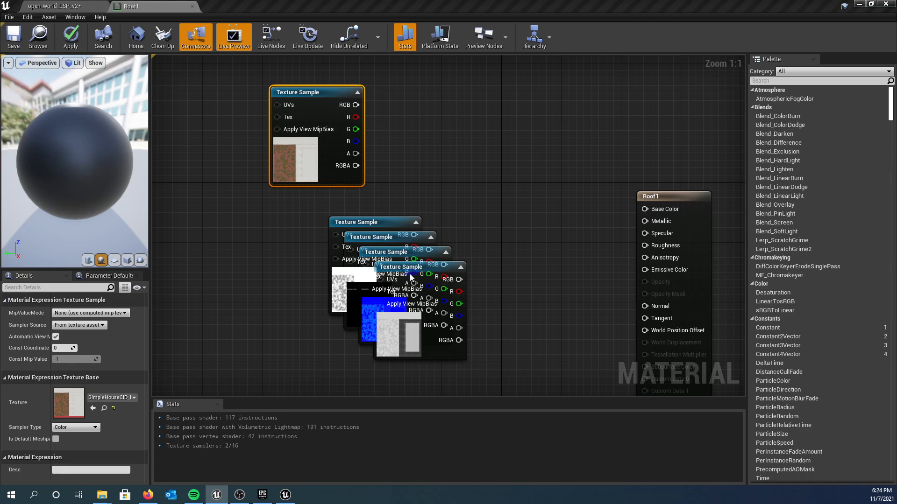
pyautogui.moveTo(301, 259); pyautogui.dragTo(300, 280, button='right')
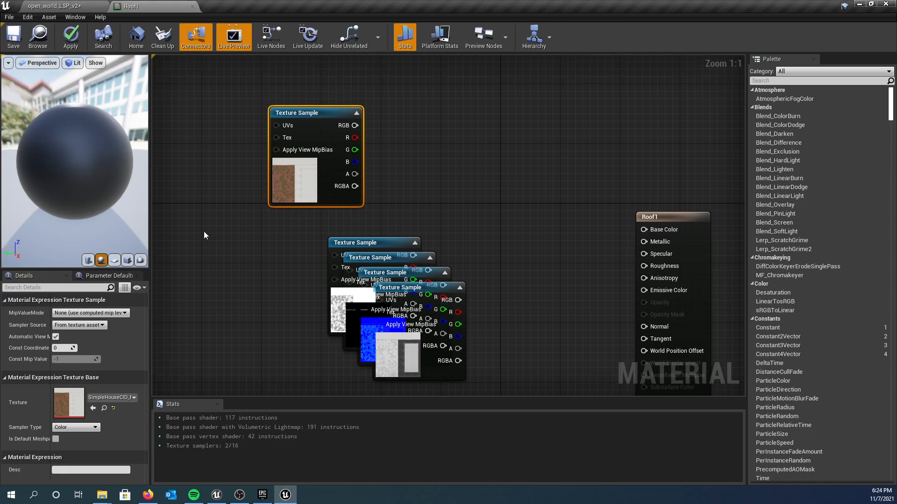
pyautogui.moveTo(295, 113); pyautogui.dragTo(222, 74)
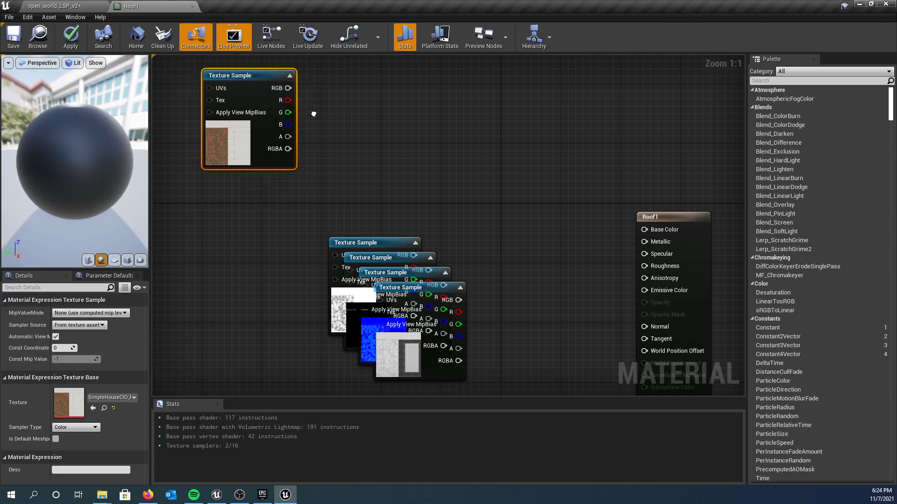
pyautogui.moveTo(246, 78); pyautogui.dragTo(285, 120, button='right')
pyautogui.moveTo(285, 120); pyautogui.dragTo(256, 82)
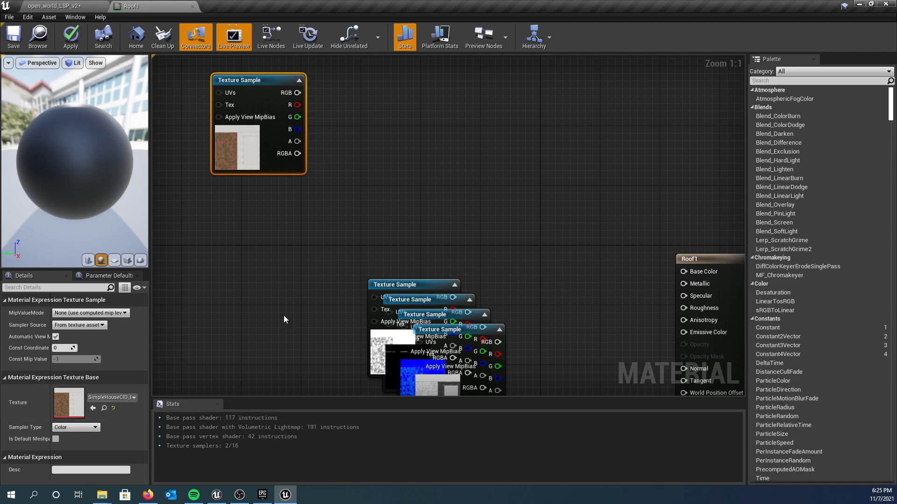
# Pull the Normal map's texture sample out of the stack and place it below the Albedo sample
pyautogui.moveTo(305, 337); pyautogui.dragTo(270, 253, button='right')
pyautogui.click(359, 285)
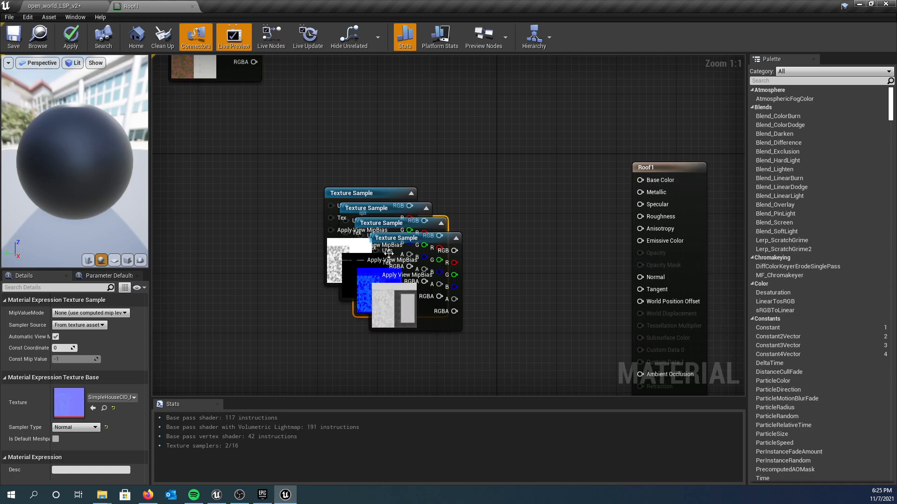
pyautogui.moveTo(351, 312); pyautogui.dragTo(165, 197)
pyautogui.scroll(-3, 223, 313)
pyautogui.moveTo(222, 312); pyautogui.dragTo(211, 229, button='right')
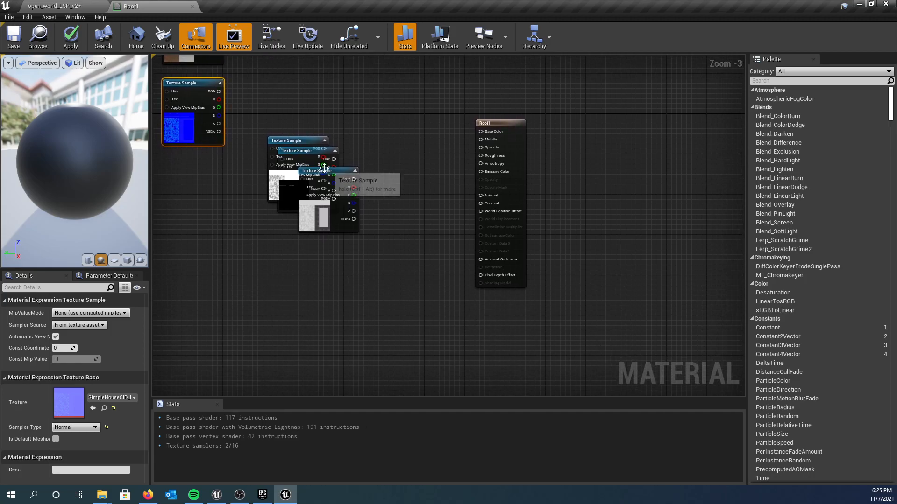
# Separate the Roughness and Metalness samples, placing Metalness above Roughness beside the Roof1 node, and select the AO sample to identify its texture
pyautogui.moveTo(318, 173); pyautogui.dragTo(368, 251)
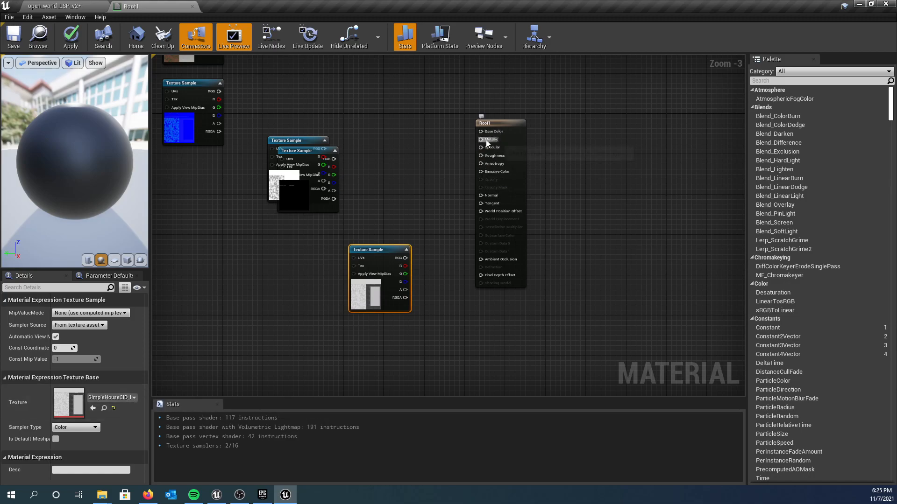
pyautogui.moveTo(309, 160); pyautogui.dragTo(299, 337)
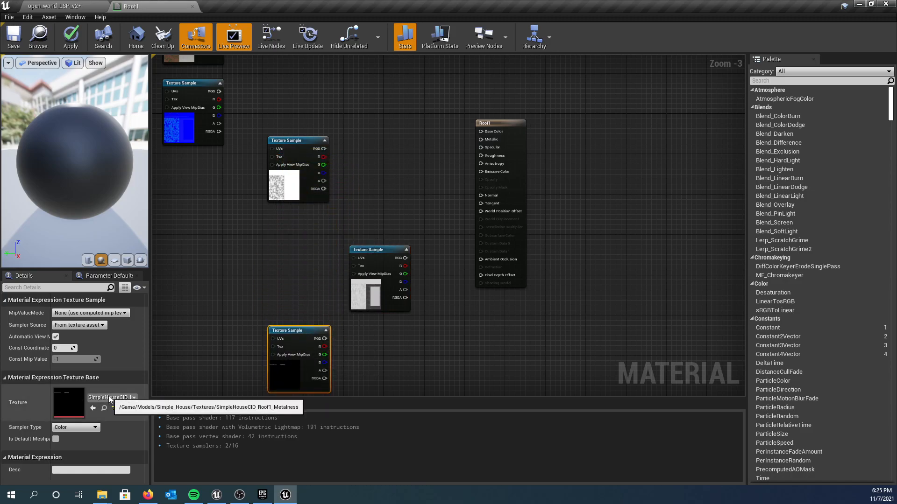
pyautogui.moveTo(301, 330); pyautogui.dragTo(382, 142)
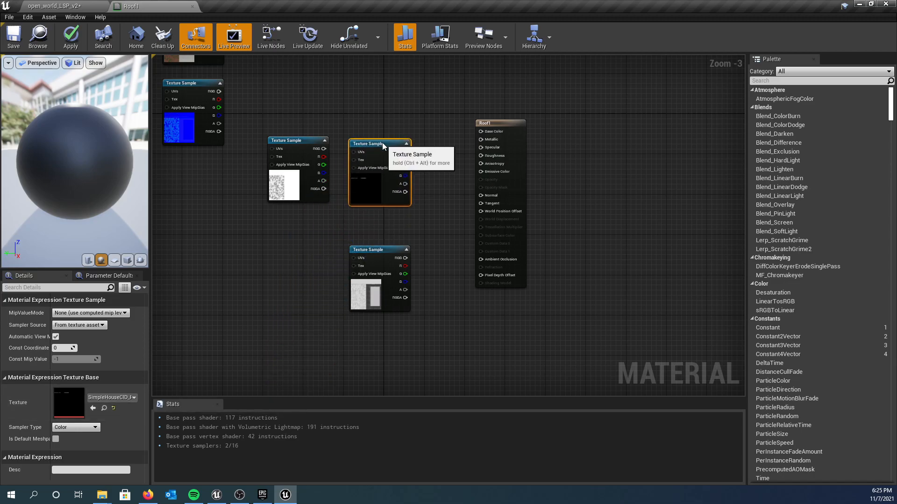
pyautogui.click(293, 149)
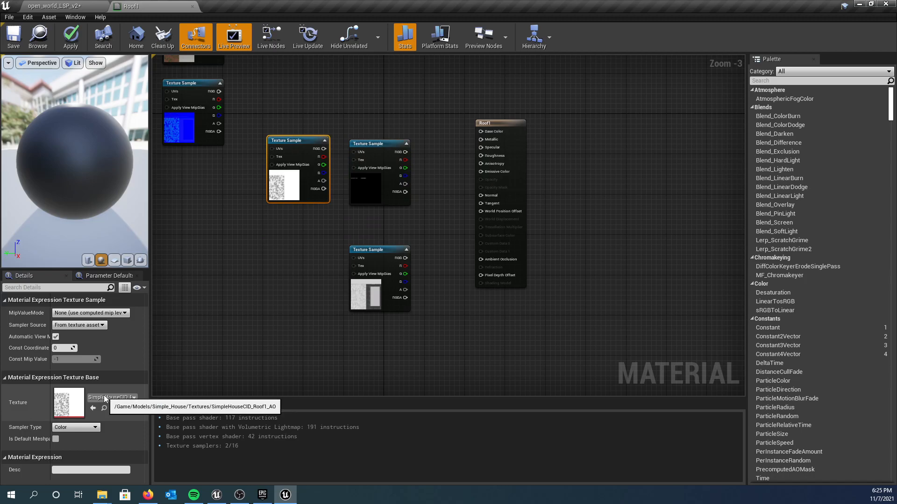
# Place the AO sample below the Roughness sample and lower the Roughness and Metalness samples to form a vertical stack
pyautogui.moveTo(290, 300); pyautogui.dragTo(268, 259, button='right')
pyautogui.moveTo(280, 102); pyautogui.dragTo(367, 334)
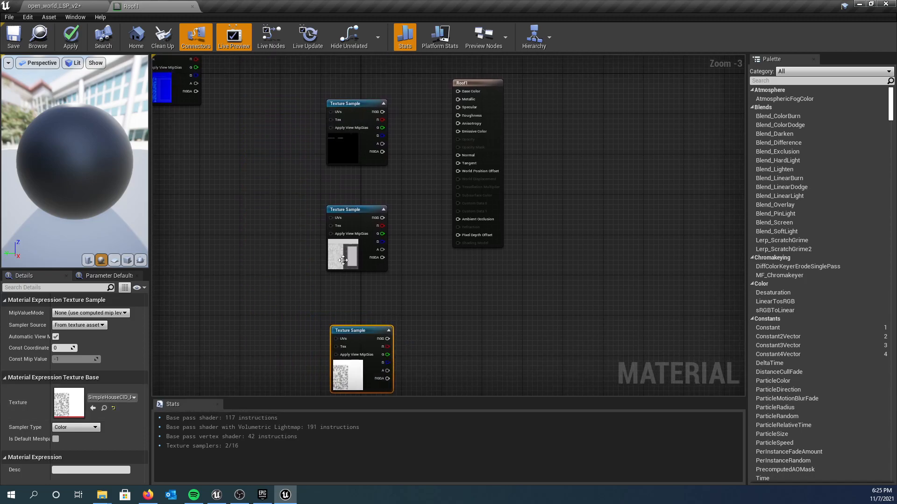
pyautogui.moveTo(344, 212); pyautogui.dragTo(343, 252)
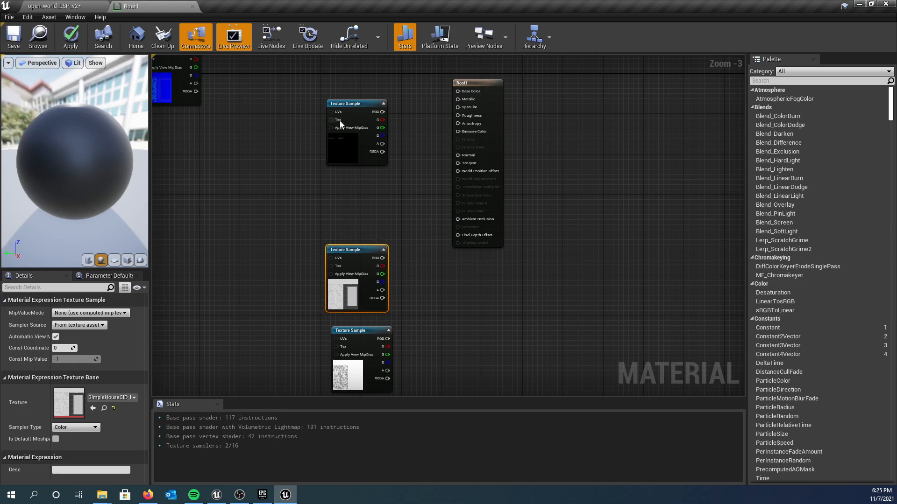
pyautogui.moveTo(344, 107); pyautogui.dragTo(340, 158)
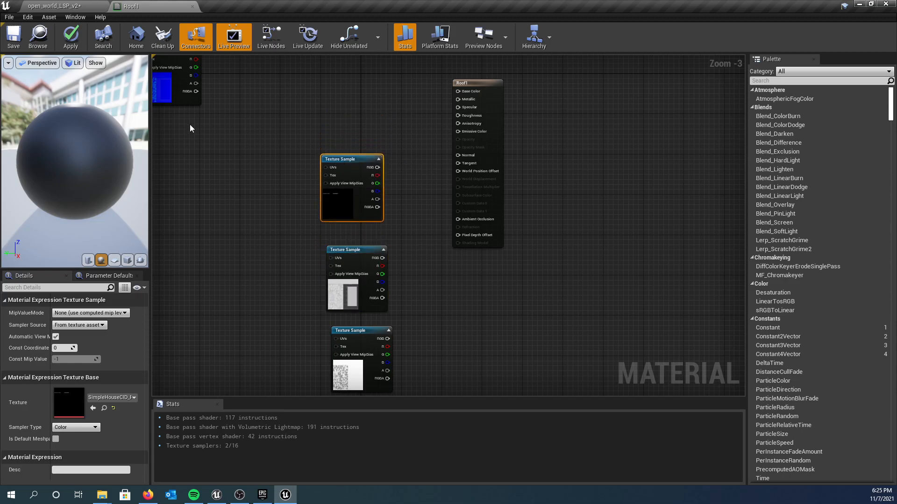
# Align the Roughness and AO samples directly beneath the Metalness sample in an evenly spaced column
pyautogui.moveTo(190, 124); pyautogui.dragTo(250, 182, button='right')
pyautogui.moveTo(371, 285); pyautogui.dragTo(297, 283, button='right')
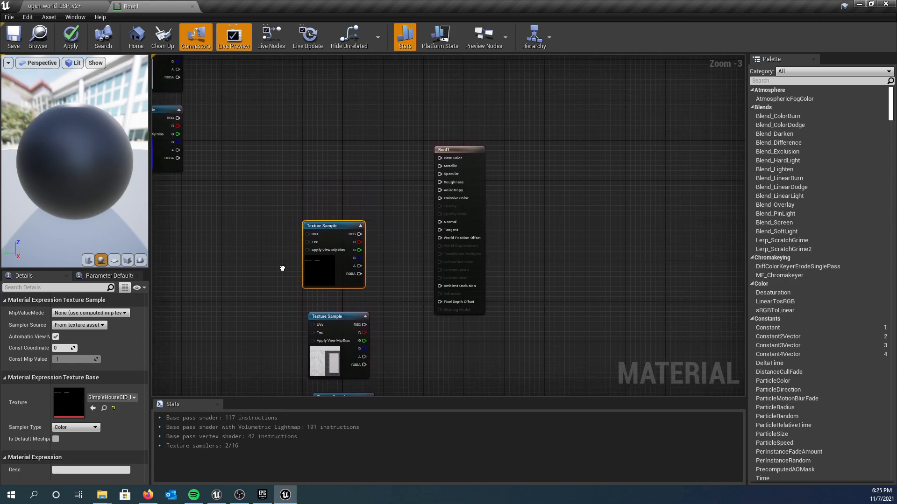
pyautogui.scroll(2, 354, 242)
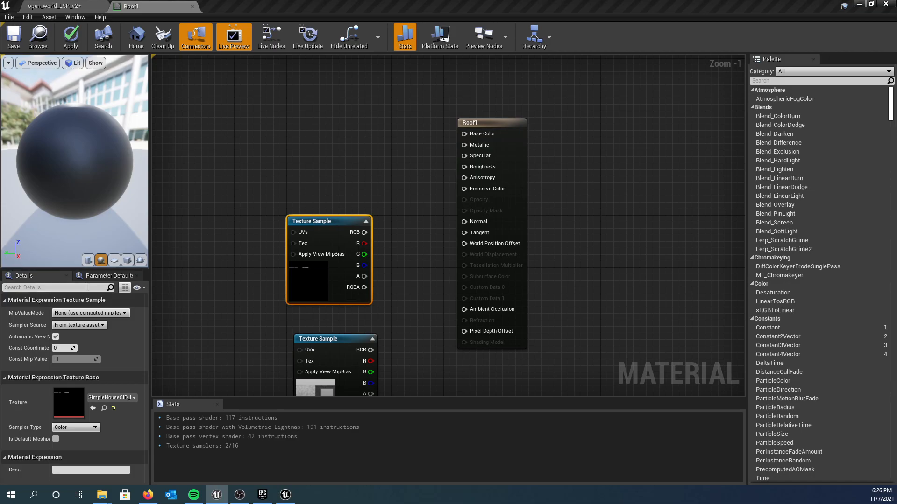
pyautogui.moveTo(228, 280); pyautogui.dragTo(207, 212, button='right')
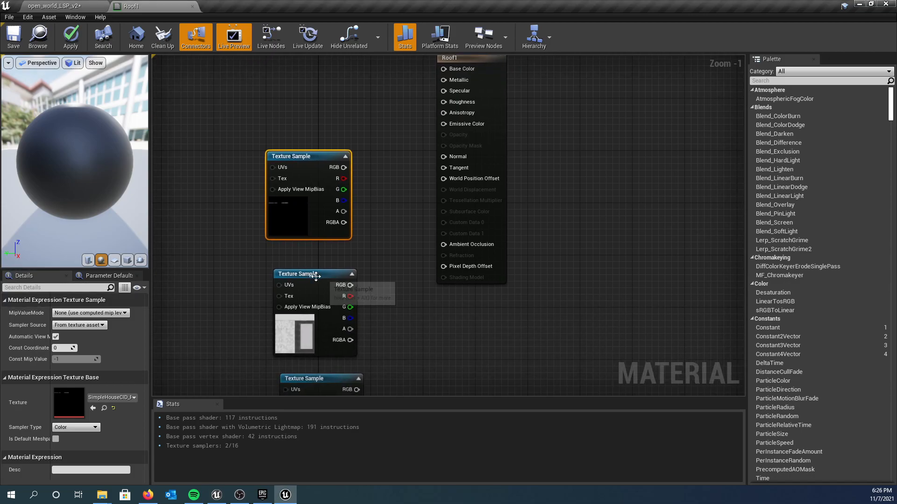
pyautogui.moveTo(315, 275); pyautogui.dragTo(308, 262)
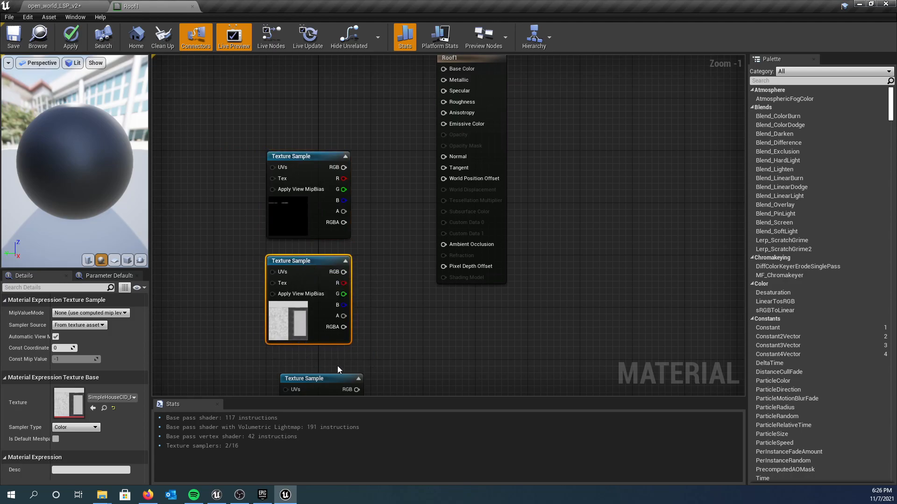
pyautogui.moveTo(332, 362); pyautogui.dragTo(325, 339, button='right')
pyautogui.moveTo(324, 353); pyautogui.dragTo(311, 339)
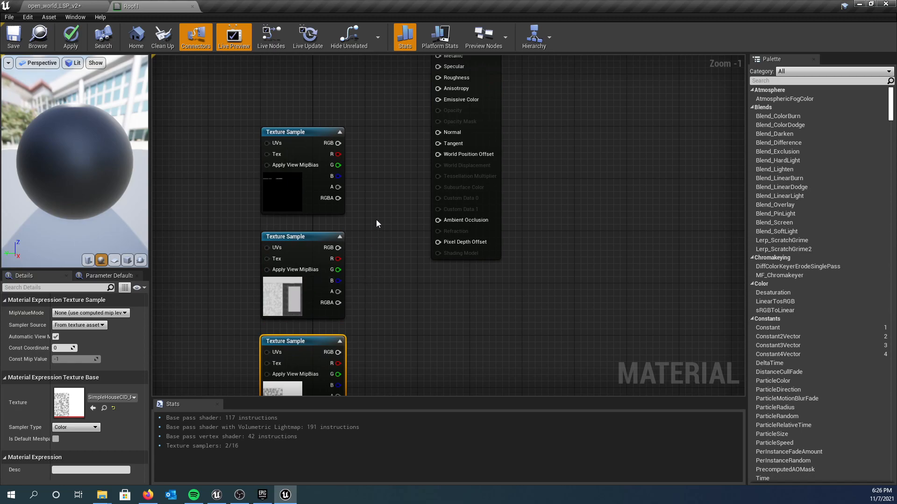
# Connect the Metalness sample's RGB output to Roof1's Metallic input and the Roughness sample's R output to Roughness
pyautogui.moveTo(379, 225); pyautogui.dragTo(365, 279, button='right')
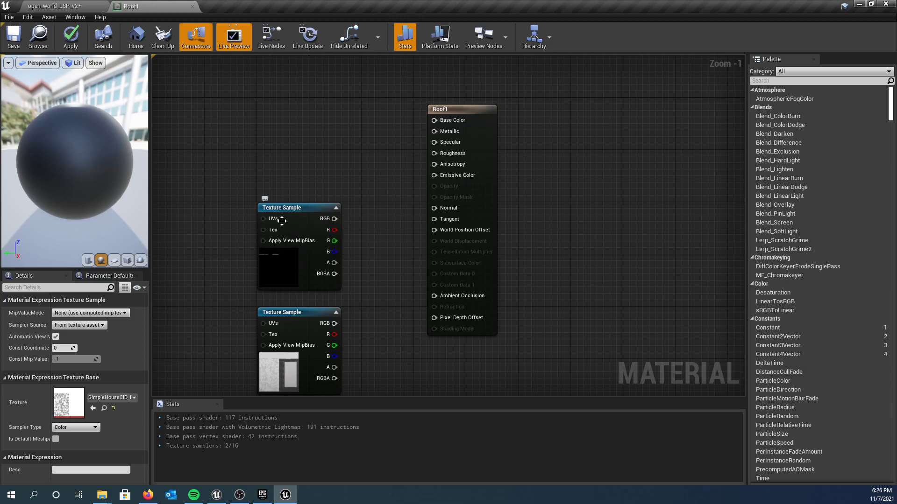
pyautogui.moveTo(334, 223); pyautogui.dragTo(435, 133)
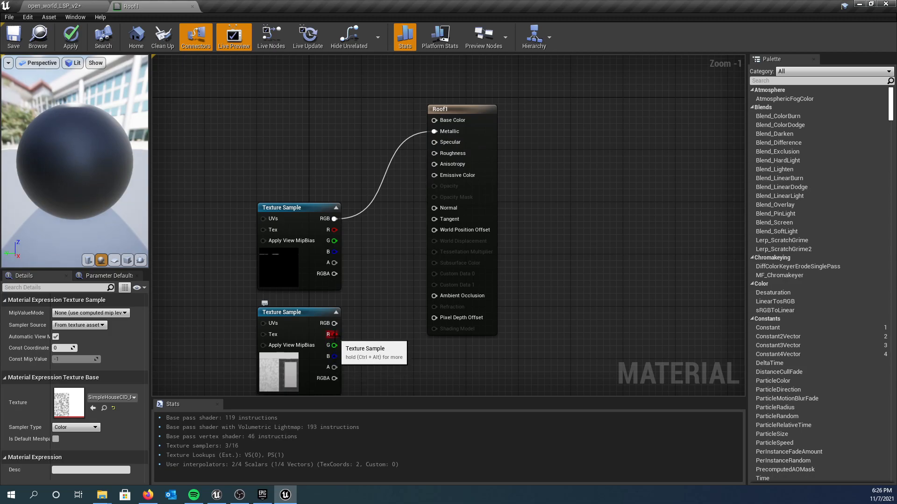
pyautogui.moveTo(335, 335); pyautogui.dragTo(434, 154)
# Connect the AO sample's RGB output to Roof1's Ambient Occlusion input and rotate the preview sphere to inspect the material
pyautogui.moveTo(400, 317); pyautogui.dragTo(371, 260, button='right')
pyautogui.moveTo(352, 324); pyautogui.dragTo(318, 321, button='right')
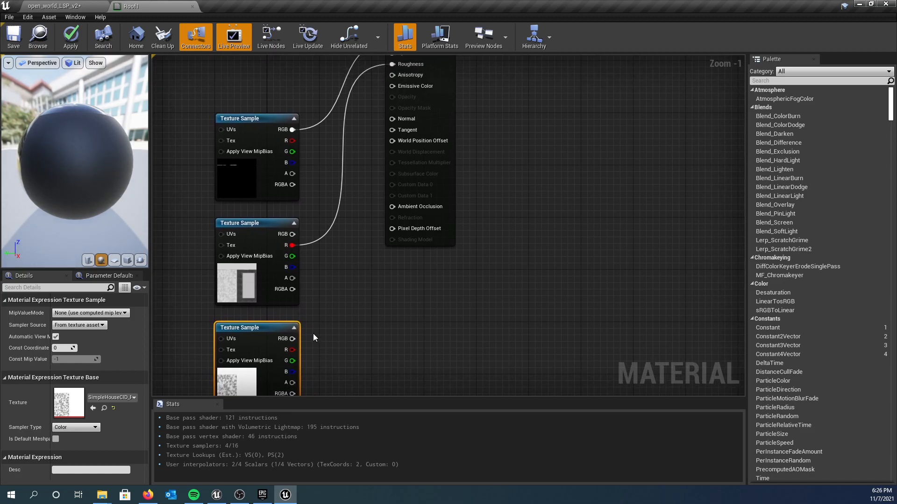
pyautogui.moveTo(293, 339); pyautogui.dragTo(391, 207)
pyautogui.moveTo(372, 276); pyautogui.dragTo(443, 350, button='right')
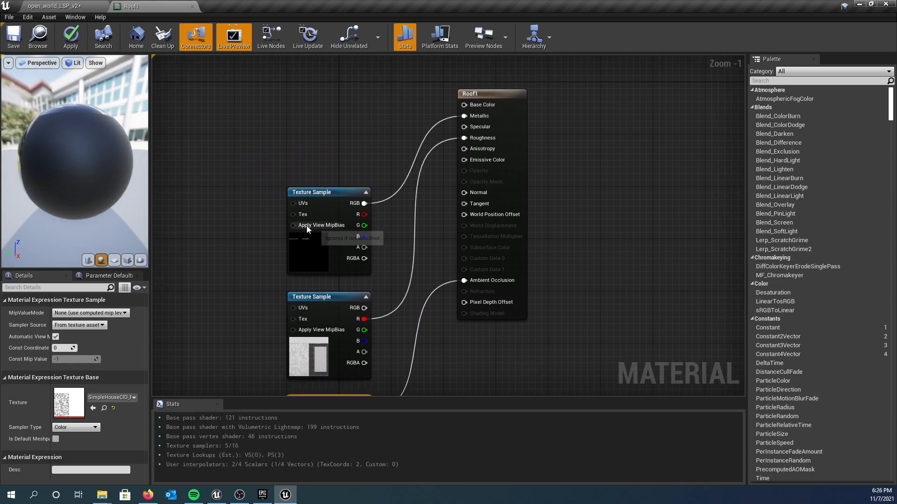
pyautogui.moveTo(310, 226); pyautogui.dragTo(313, 239, button='right')
pyautogui.moveTo(21, 197); pyautogui.dragTo(36, 136)
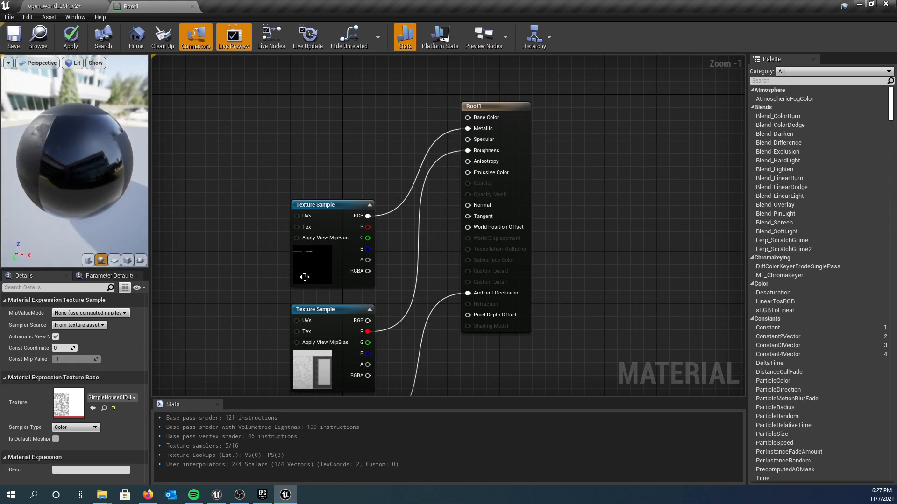
# Spread the Albedo and Normal samples apart vertically, leaving room for another node between them
pyautogui.scroll(-2, 233, 270)
pyautogui.moveTo(237, 256); pyautogui.dragTo(318, 280, button='right')
pyautogui.moveTo(315, 227); pyautogui.dragTo(363, 304, button='right')
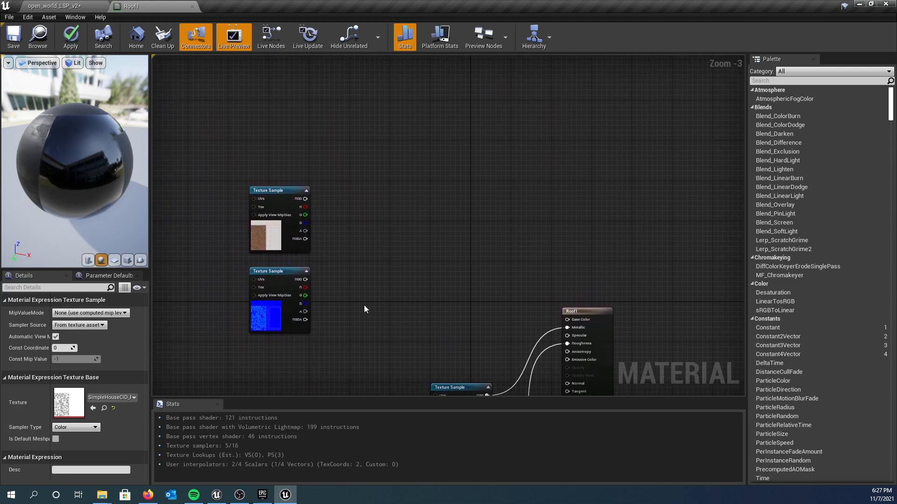
pyautogui.moveTo(268, 187); pyautogui.dragTo(251, 164)
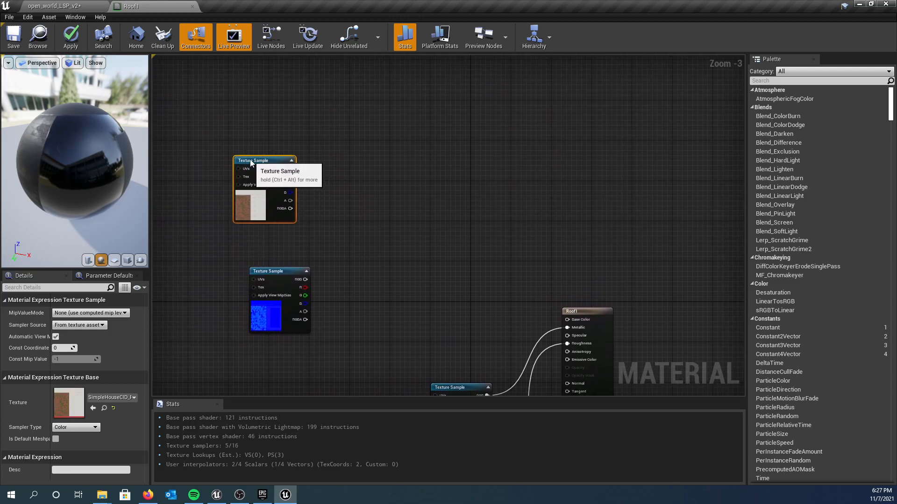
pyautogui.moveTo(265, 275); pyautogui.dragTo(255, 321)
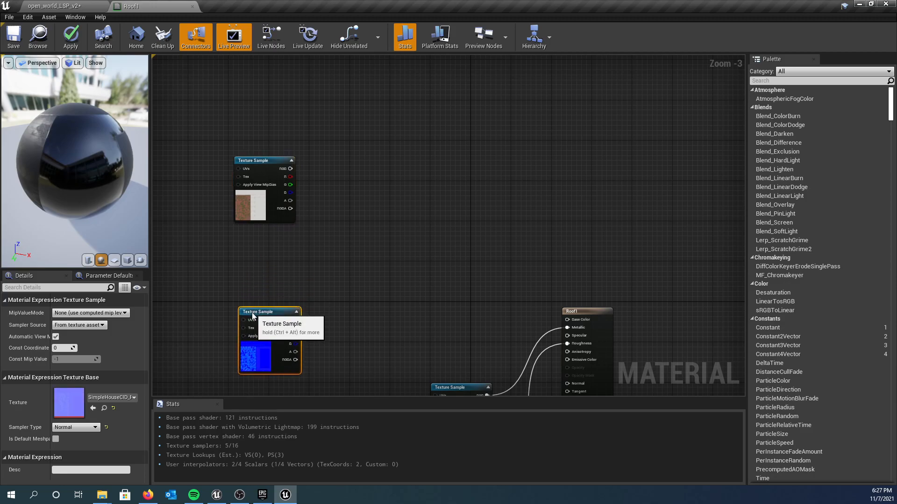
pyautogui.moveTo(318, 276); pyautogui.dragTo(311, 214, button='right')
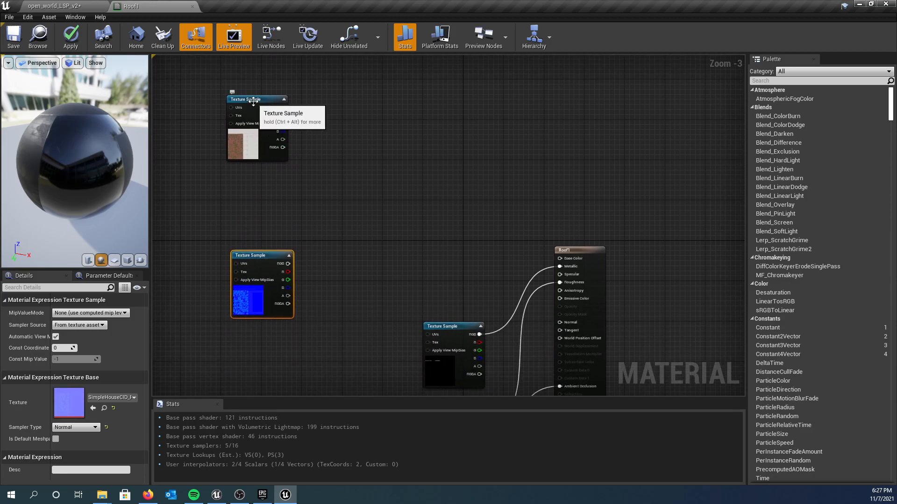
pyautogui.moveTo(254, 101); pyautogui.dragTo(253, 106)
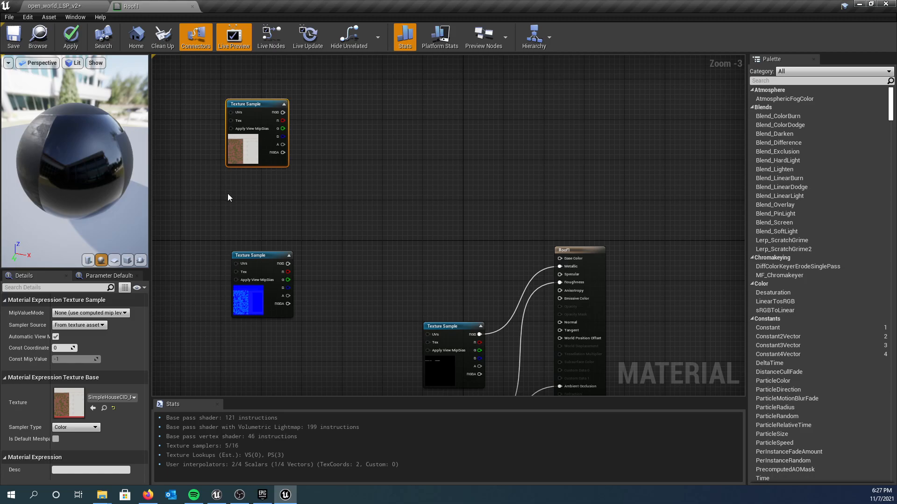
# Duplicate the Albedo and Normal samples, placing each copy directly beneath its original and aligning the column
pyautogui.hotkey('ctrl', 'w')
pyautogui.moveTo(247, 201); pyautogui.dragTo(249, 176)
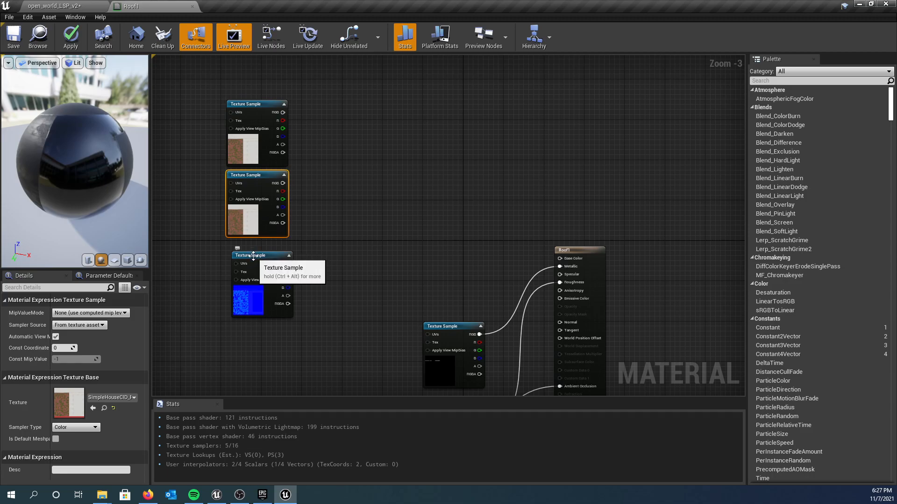
pyautogui.moveTo(254, 255); pyautogui.dragTo(248, 261)
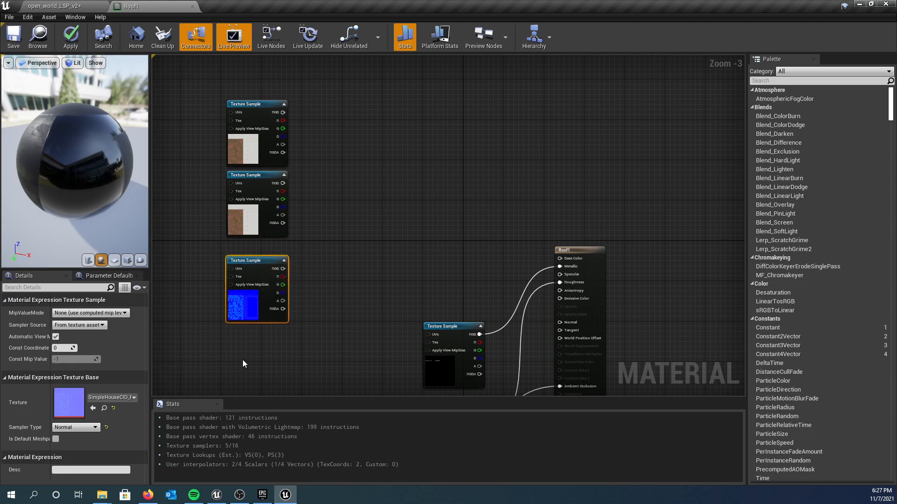
pyautogui.hotkey('ctrl', 'w')
pyautogui.moveTo(242, 360); pyautogui.dragTo(239, 331)
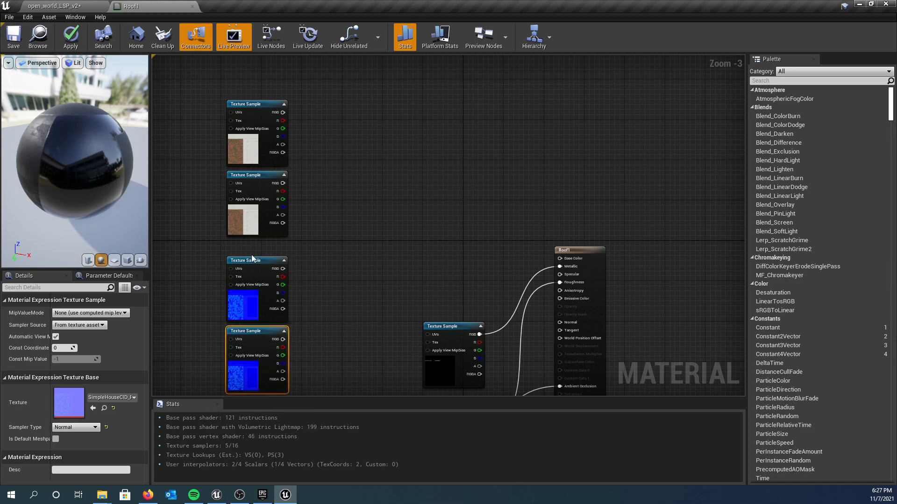
# Convert the duplicated Albedo and Normal samples to texture objects
pyautogui.click(251, 183)
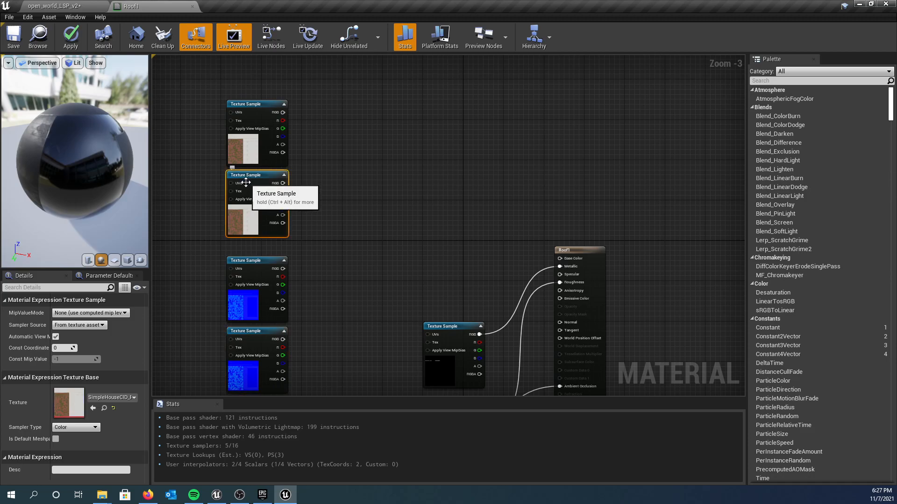
pyautogui.rightClick(252, 183)
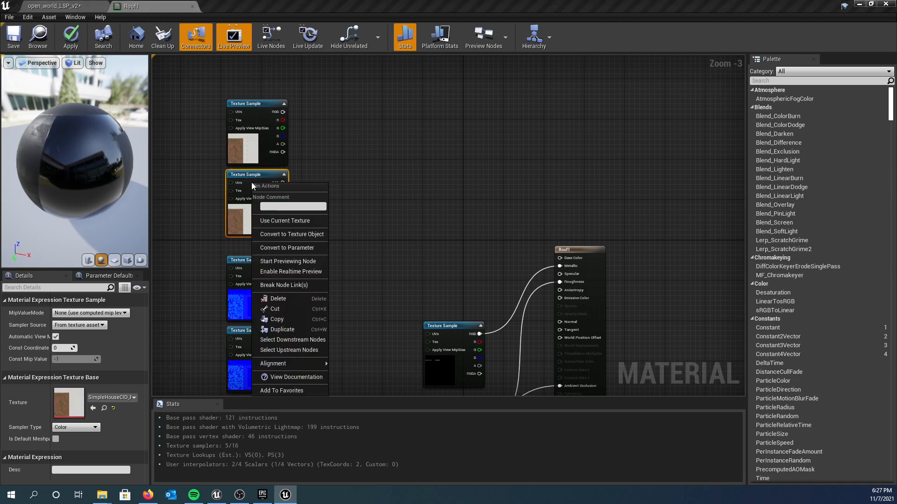
pyautogui.click(284, 235)
pyautogui.moveTo(326, 241); pyautogui.dragTo(330, 170, button='right')
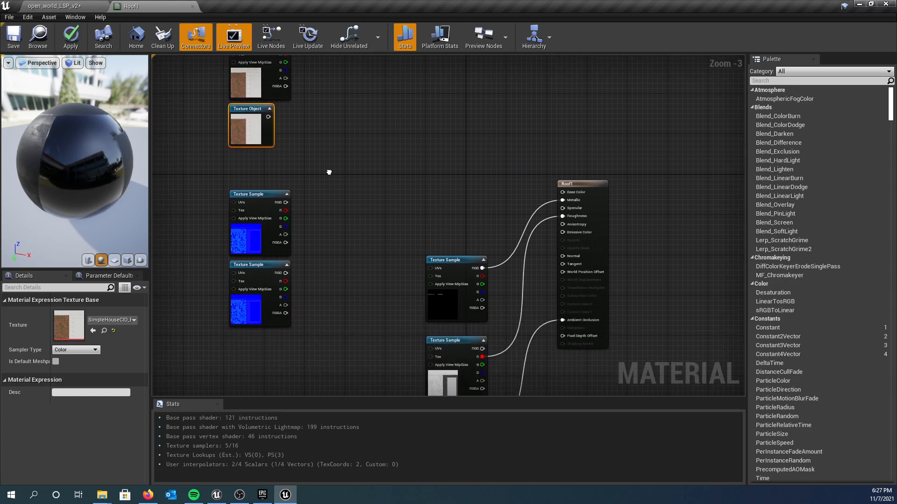
pyautogui.click(258, 265)
pyautogui.rightClick(258, 265)
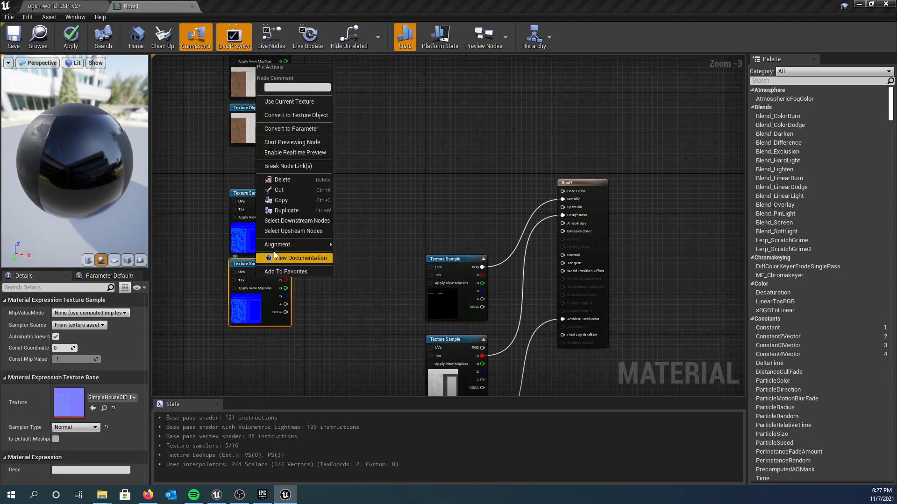
pyautogui.click(299, 115)
pyautogui.moveTo(300, 136); pyautogui.dragTo(262, 207, button='right')
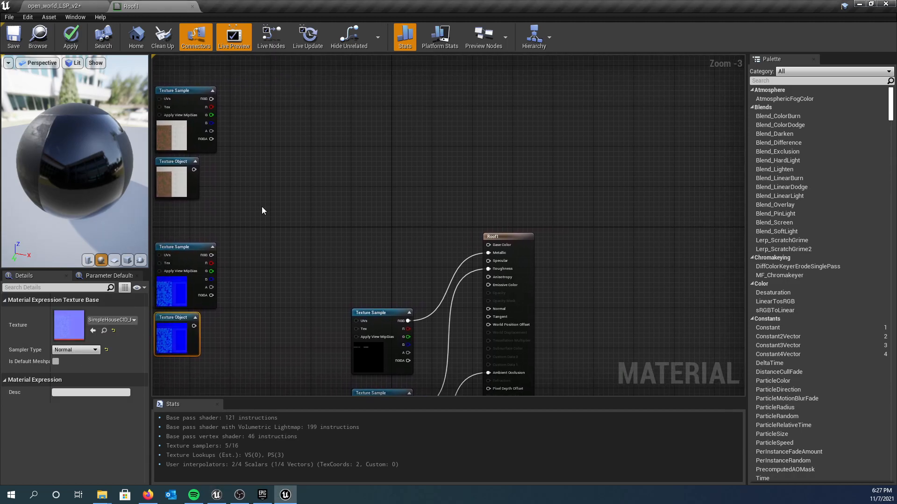
# Add a DetailTexturing node and place it beside the Albedo and Normal nodes, between them and Roof1
pyautogui.rightClick(318, 172)
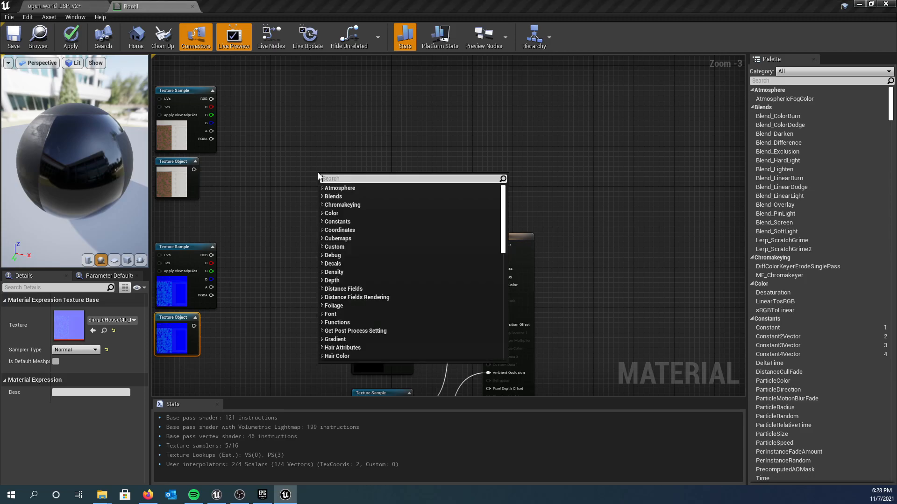
pyautogui.write('detail')
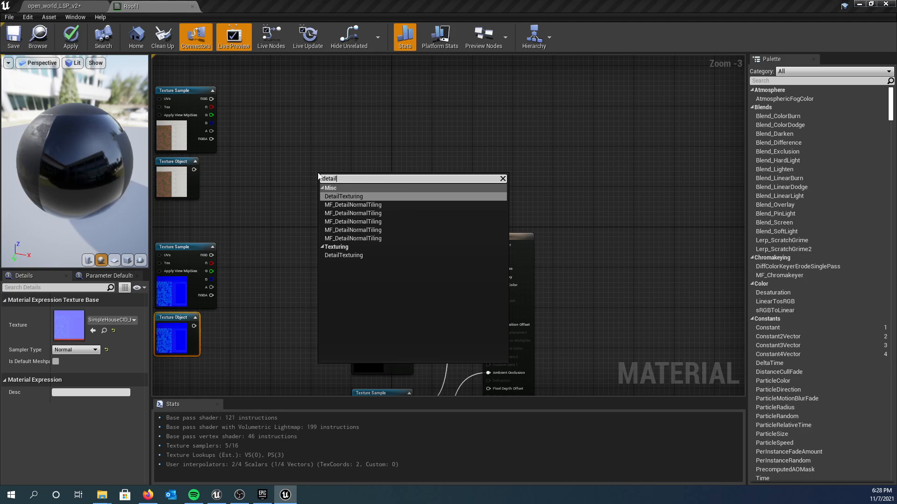
pyautogui.click(338, 197)
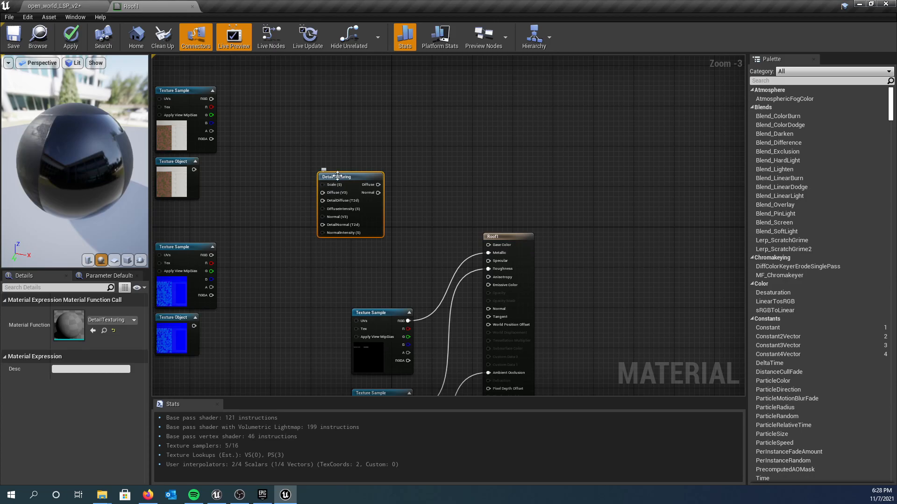
pyautogui.moveTo(338, 174); pyautogui.dragTo(296, 168)
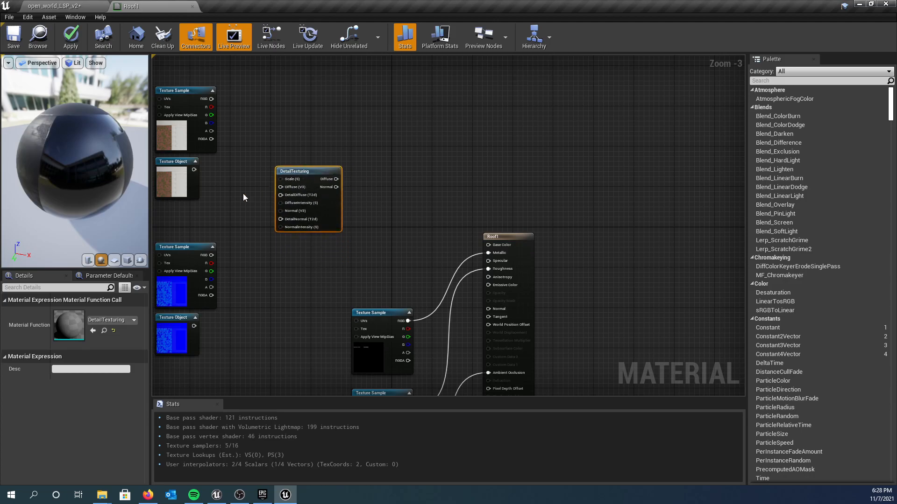
# Connect the Albedo sample's RGB output to DetailTexturing's Diffuse input and the Albedo texture object to DetailDiffuse
pyautogui.moveTo(224, 203); pyautogui.dragTo(257, 236, button='right')
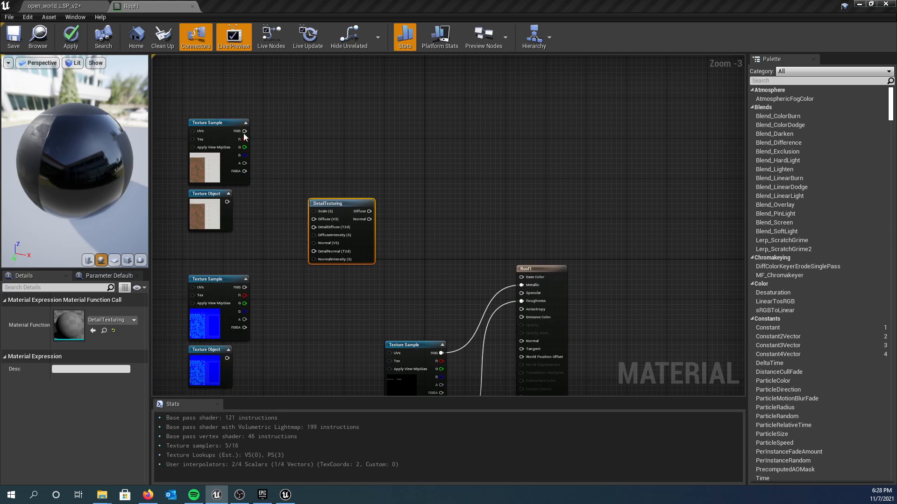
pyautogui.moveTo(244, 131); pyautogui.dragTo(305, 220)
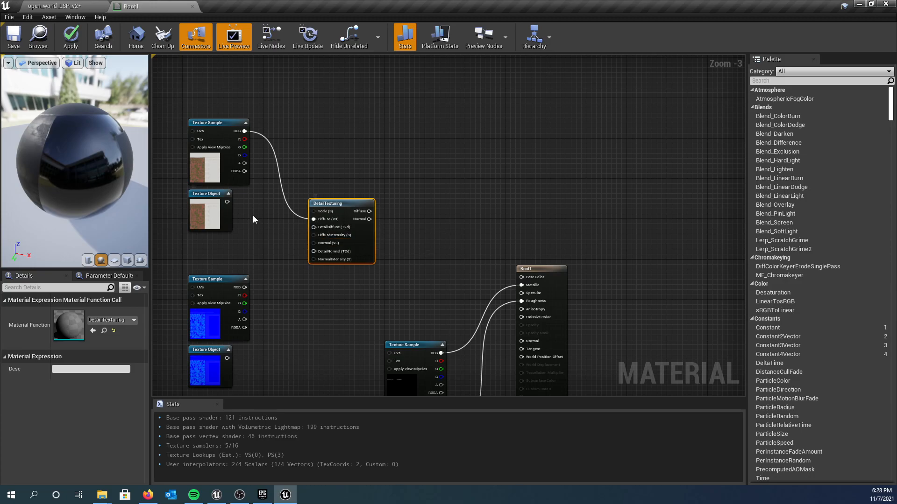
pyautogui.moveTo(227, 201); pyautogui.dragTo(313, 227)
pyautogui.moveTo(288, 248); pyautogui.dragTo(275, 206, button='right')
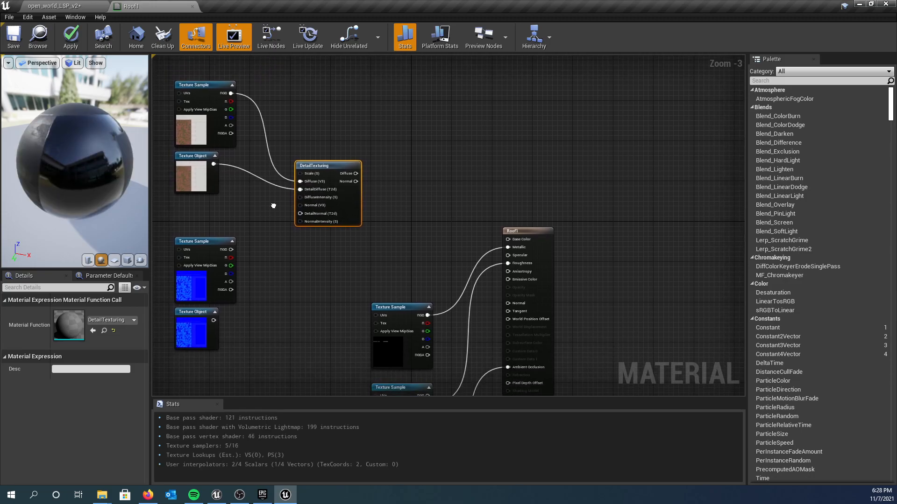
# Move both Normal nodes up under the Albedo pair and connect them to DetailTexturing's Normal and DetailNormal inputs
pyautogui.moveTo(167, 233); pyautogui.dragTo(202, 334)
pyautogui.moveTo(203, 252); pyautogui.dragTo(299, 202)
pyautogui.click(259, 229)
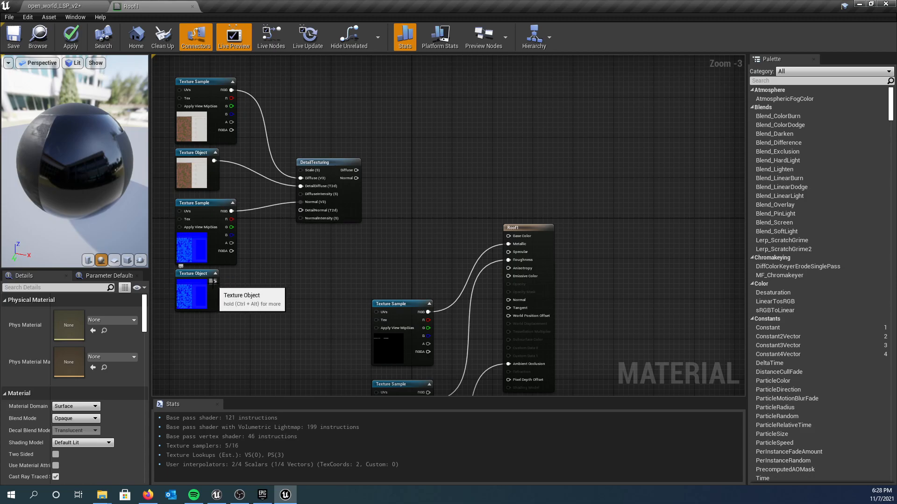
pyautogui.moveTo(214, 281); pyautogui.dragTo(302, 211)
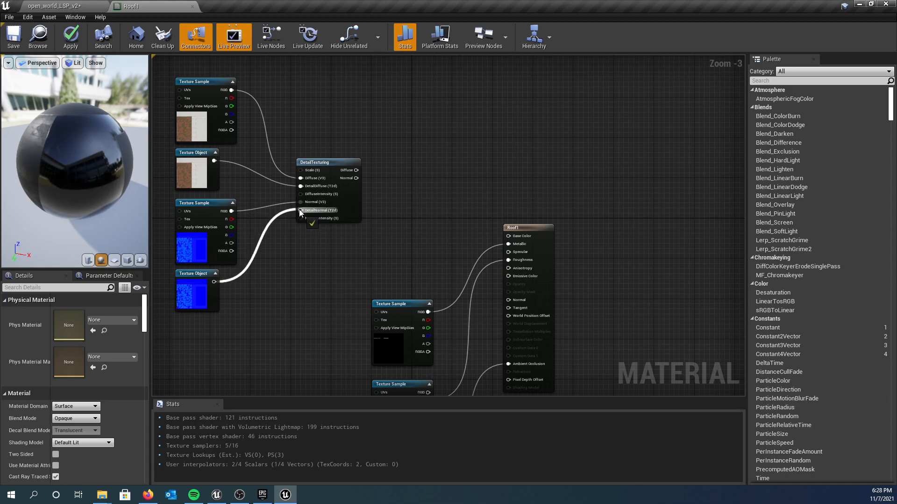
# Shift the Normal texture sample and Normal texture object slightly down to leave more space beneath the Albedo pair
pyautogui.moveTo(162, 223); pyautogui.dragTo(221, 287)
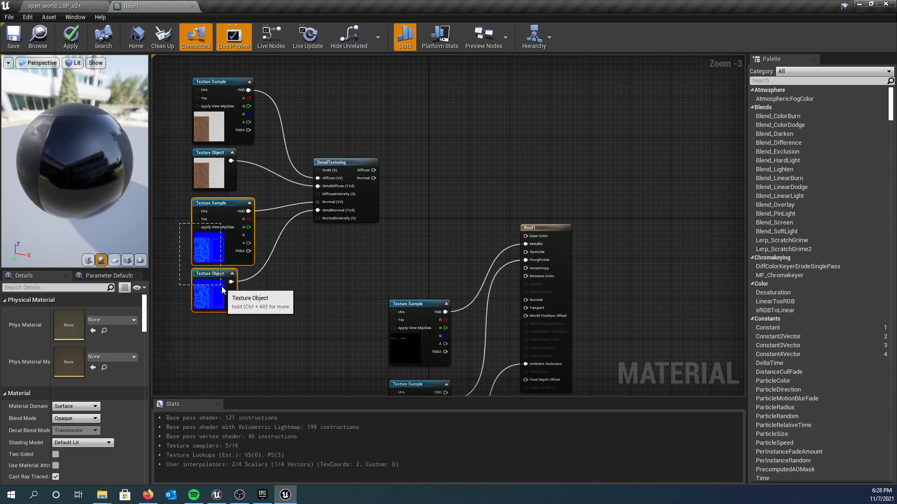
pyautogui.moveTo(221, 249); pyautogui.dragTo(220, 253)
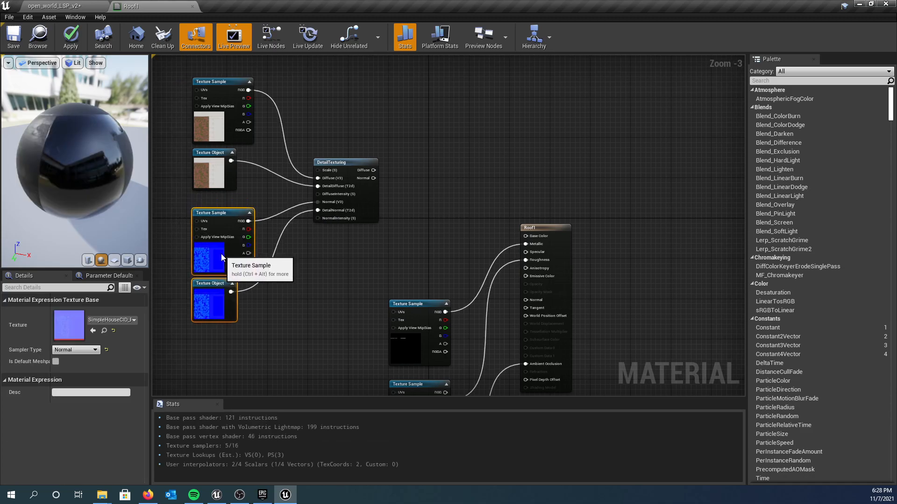
pyautogui.scroll(-1, 332, 305)
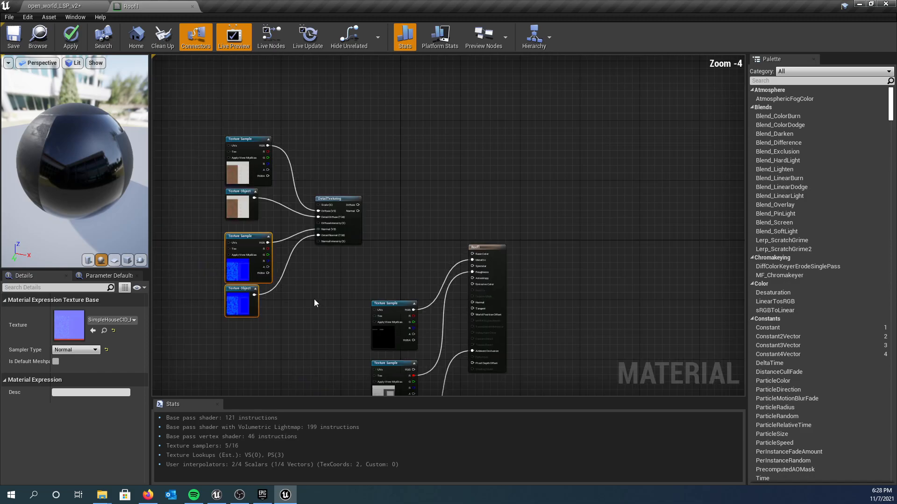
# Add a Constant node with value 1 near DetailTexturing and connect it to the Scale input
pyautogui.scroll(2, 316, 233)
pyautogui.scroll(2, 309, 220)
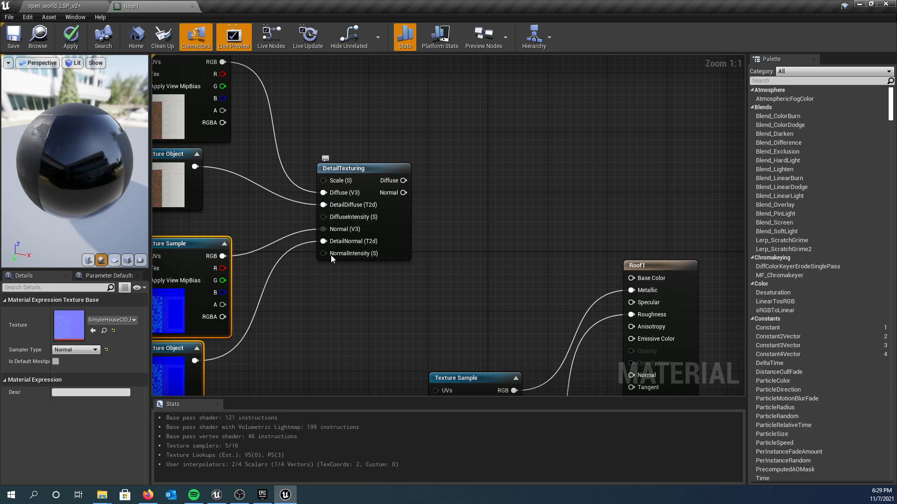
pyautogui.scroll(-2, 332, 270)
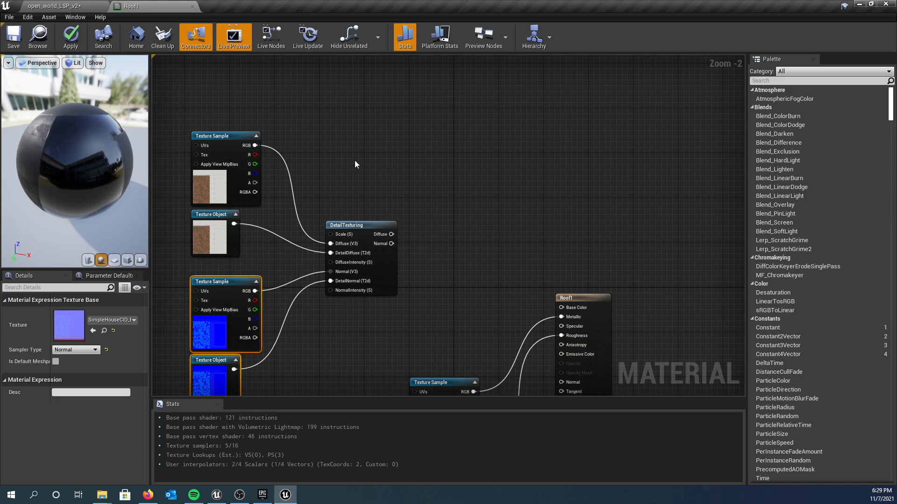
pyautogui.click(314, 172)
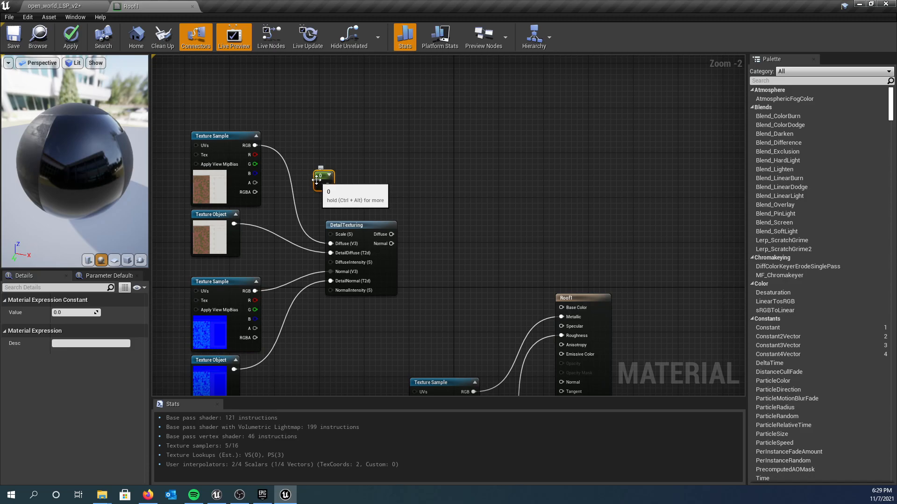
pyautogui.moveTo(316, 176)
pyautogui.mouseDown()
pyautogui.moveTo(327, 176)
pyautogui.moveTo(301, 173)
pyautogui.mouseUp()
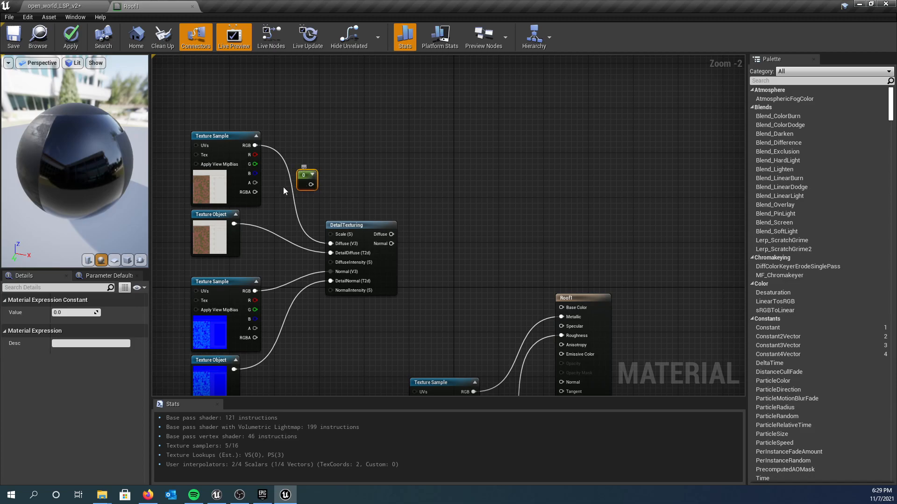
pyautogui.click(59, 312)
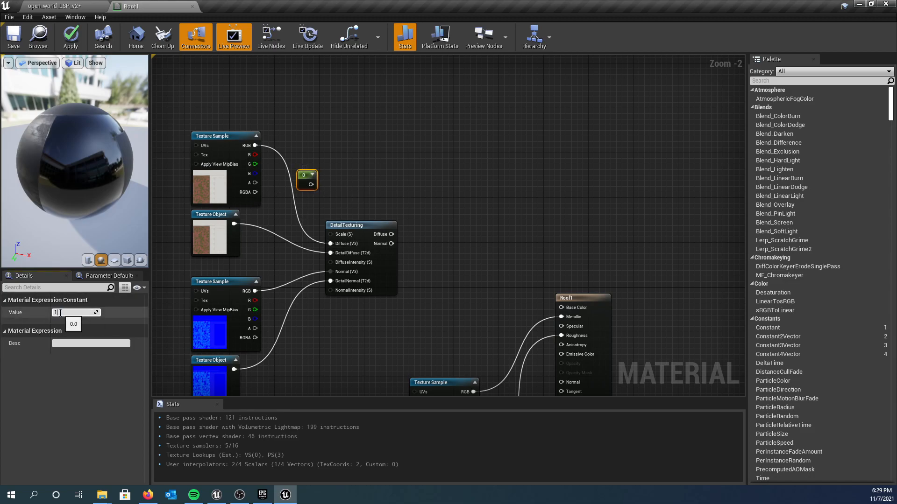
pyautogui.moveTo(311, 185); pyautogui.dragTo(330, 234)
pyautogui.moveTo(306, 182); pyautogui.dragTo(276, 202)
# Add a second Constant set to 1 between the Albedo and Normal nodes and connect it to DiffuseIntensity
pyautogui.moveTo(266, 259); pyautogui.dragTo(276, 192, button='right')
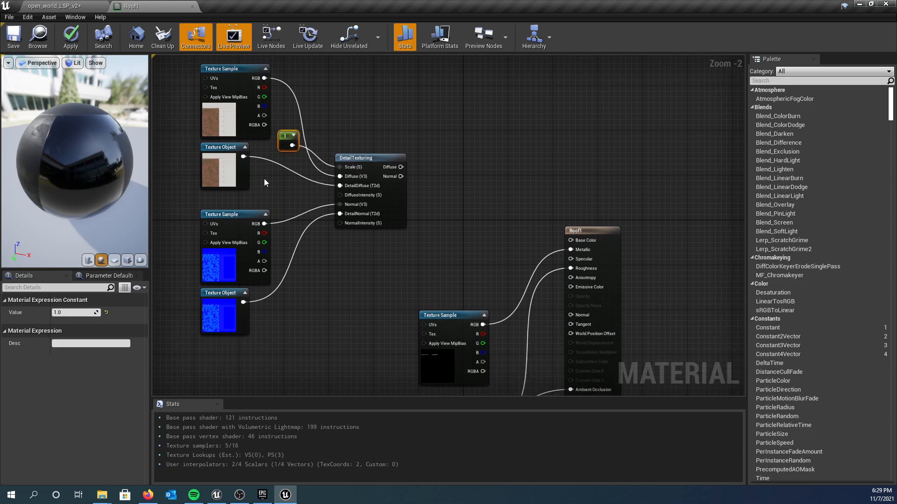
pyautogui.click(264, 187)
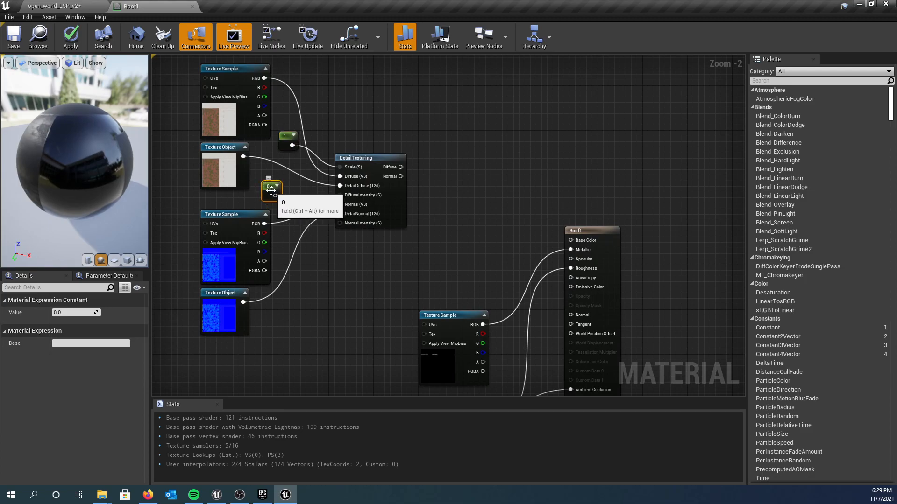
pyautogui.moveTo(90, 311); pyautogui.dragTo(79, 312)
pyautogui.click(79, 313)
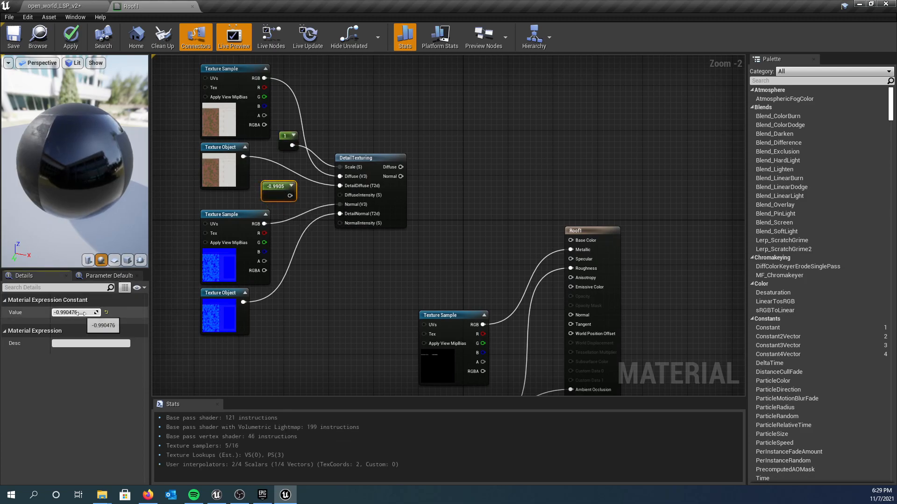
pyautogui.write('1')
pyautogui.press('Return')
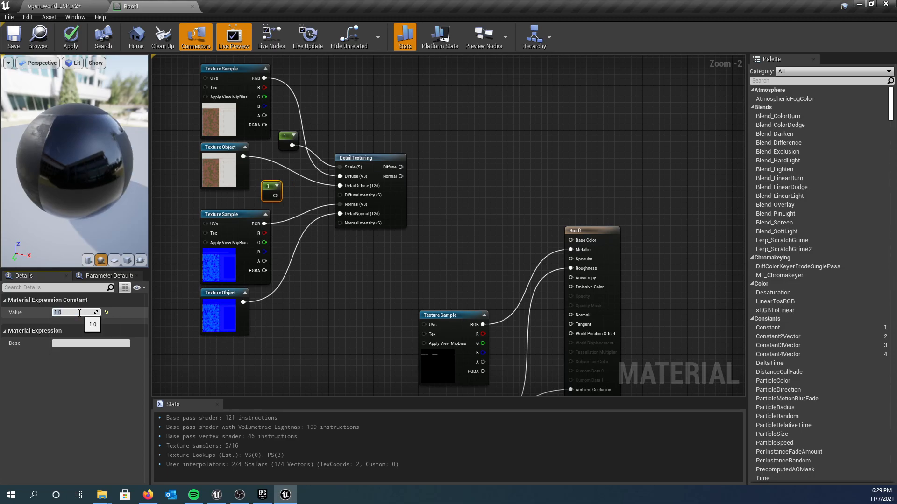
pyautogui.moveTo(276, 196); pyautogui.dragTo(338, 194)
# Add a third Constant below DetailTexturing, connect it to NormalIntensity and set its value to 1
pyautogui.click(298, 293)
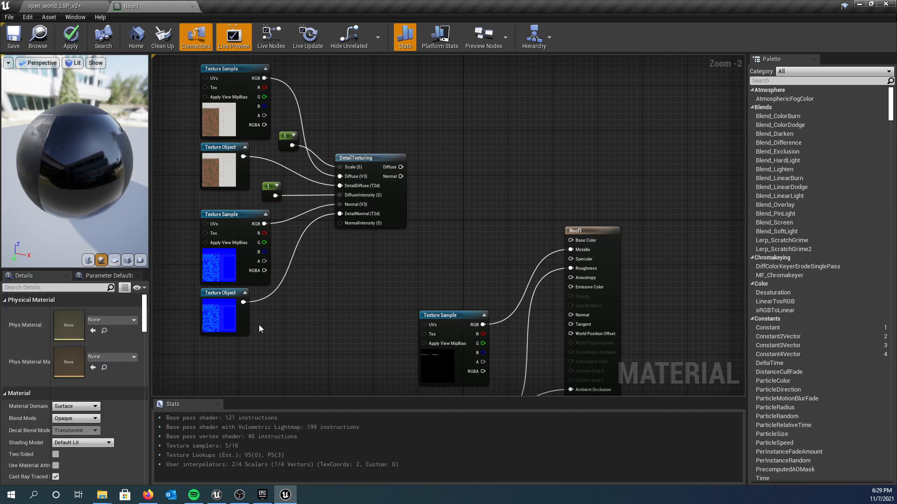
pyautogui.click(301, 276)
pyautogui.moveTo(315, 290); pyautogui.dragTo(338, 223)
pyautogui.moveTo(338, 222); pyautogui.dragTo(338, 222)
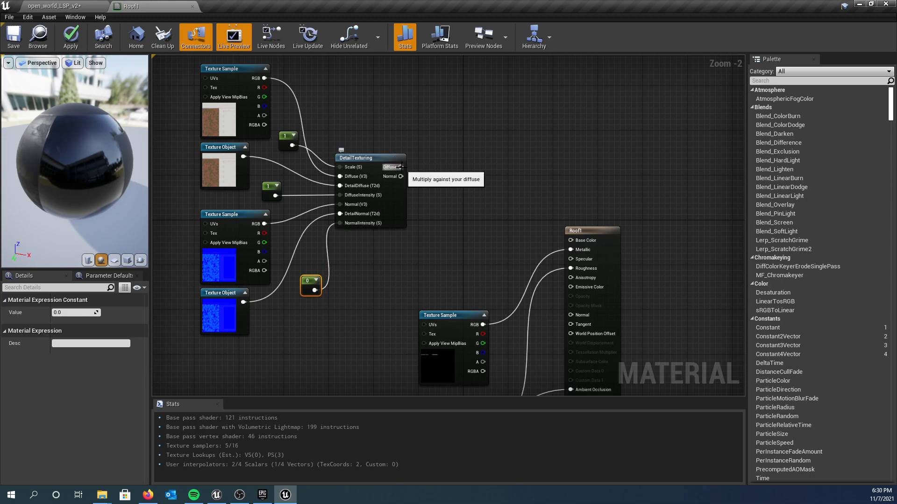
pyautogui.click(65, 315)
pyautogui.write('1')
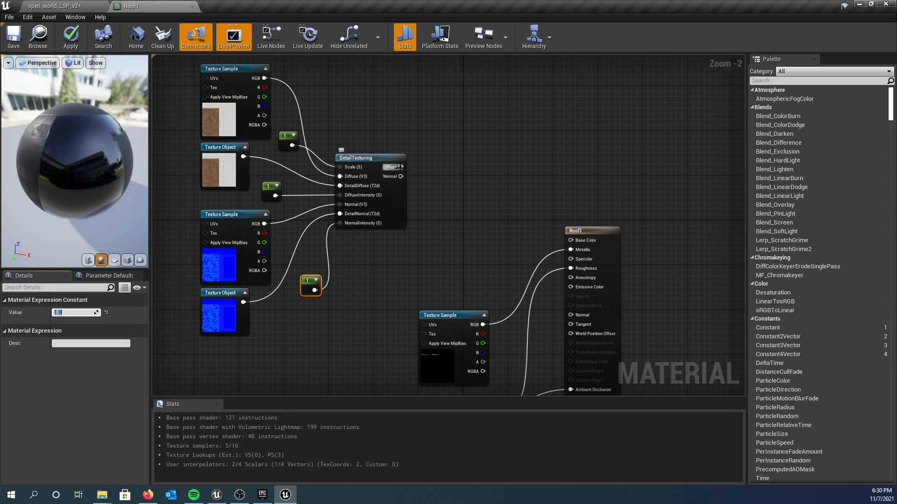
# Connect DetailTexturing's Diffuse output to Roof1's Base Color and its Normal output to Normal, and check the preview sphere
pyautogui.moveTo(401, 166); pyautogui.dragTo(571, 241)
pyautogui.moveTo(400, 176); pyautogui.dragTo(571, 319)
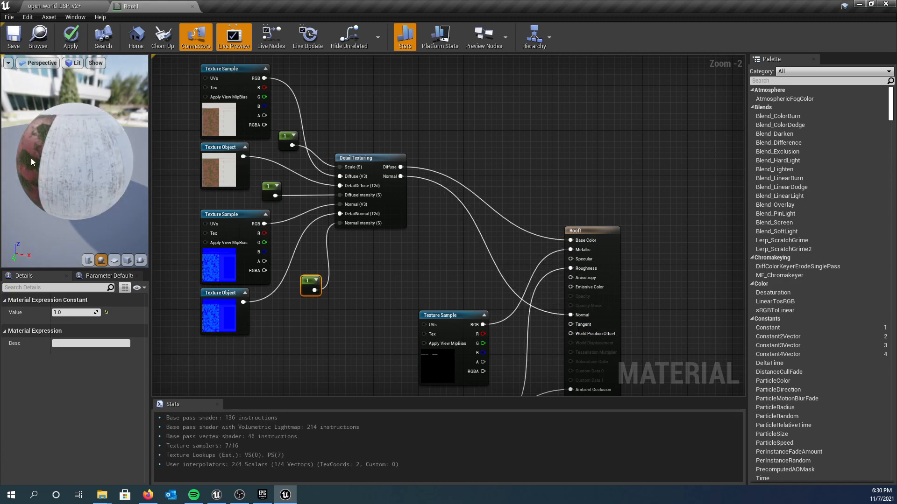
pyautogui.moveTo(34, 158); pyautogui.dragTo(125, 168)
# Save the Roof1 material and return to the open_world_LSP_v2 level to check the roof
pyautogui.moveTo(572, 6); pyautogui.dragTo(419, 1)
pyautogui.click(70, 6)
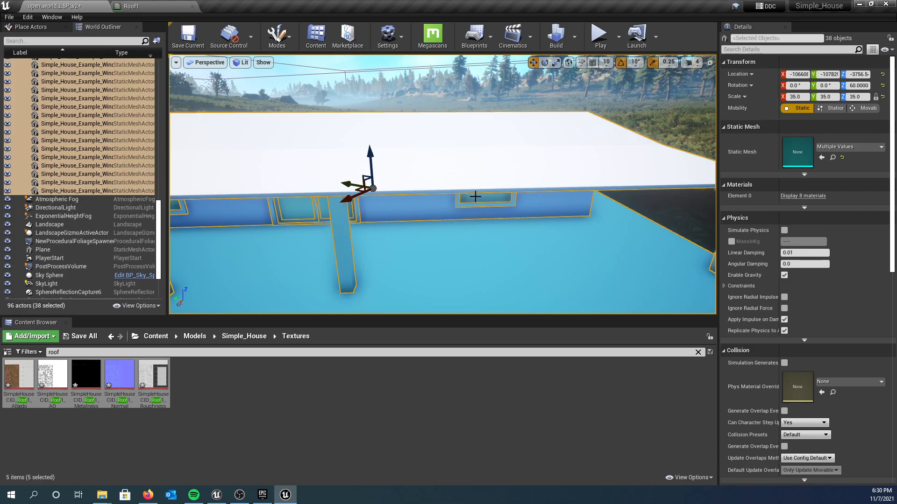
pyautogui.click(316, 173)
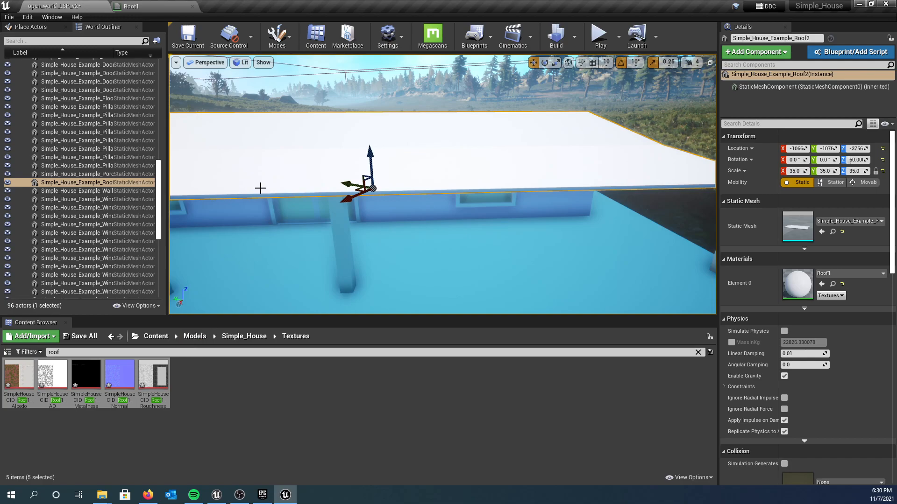
pyautogui.click(136, 7)
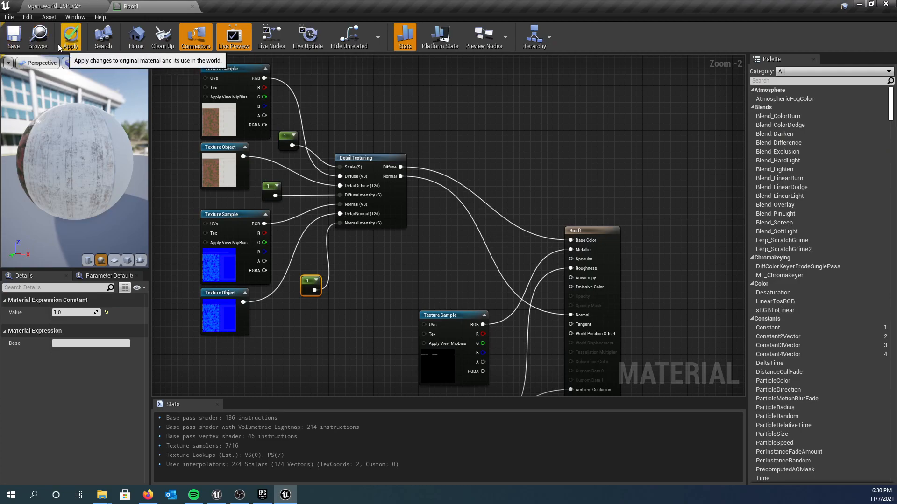
pyautogui.click(14, 37)
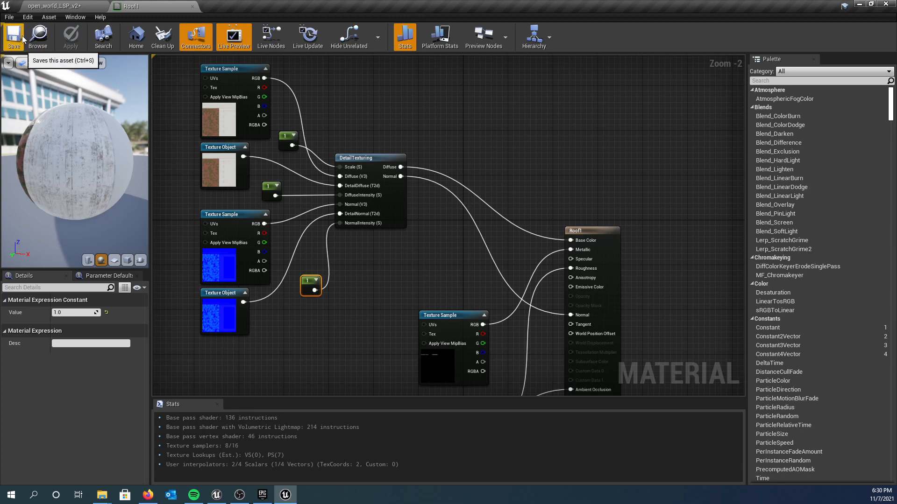
pyautogui.click(69, 7)
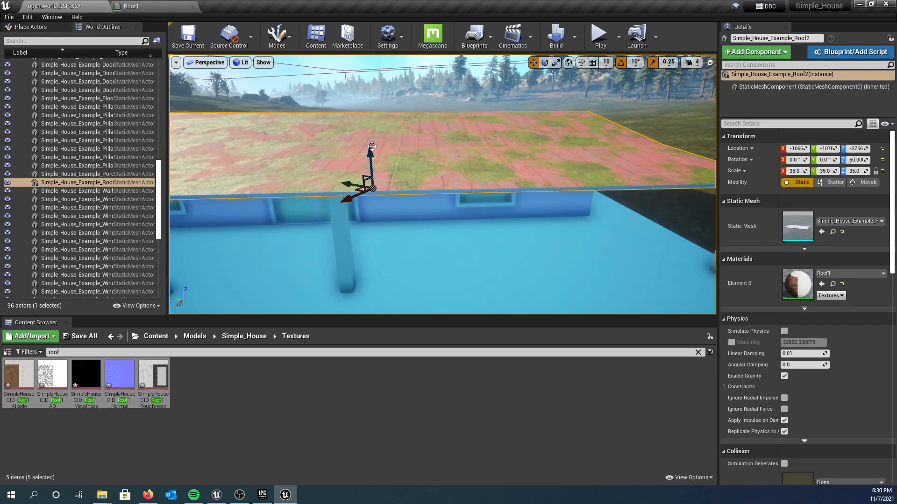
# Undo the roof selection to reselect all house parts, and inspect the underside of the roof from the porch
pyautogui.moveTo(438, 180); pyautogui.dragTo(369, 233, button='right')
pyautogui.moveTo(471, 176)
pyautogui.mouseDown(button='right')
pyautogui.moveTo(471, 136)
pyautogui.moveTo(472, 173)
pyautogui.moveTo(455, 184)
pyautogui.mouseUp(button='right')
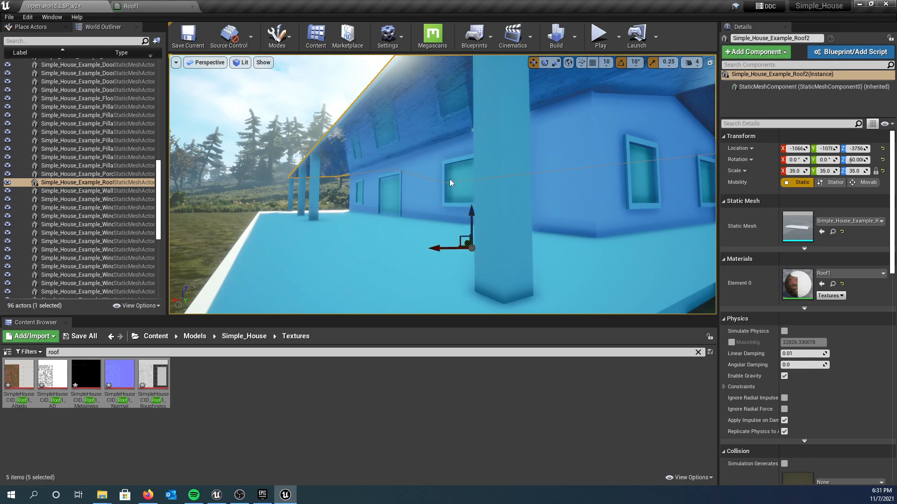
pyautogui.hotkey('ctrl', 'z')
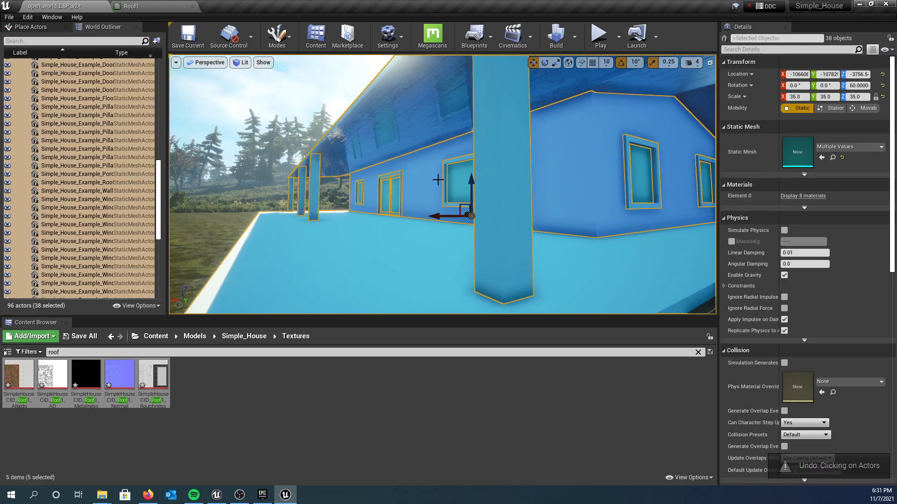
pyautogui.moveTo(432, 173); pyautogui.dragTo(495, 147, button='right')
pyautogui.press('w')
pyautogui.moveTo(585, 221); pyautogui.dragTo(586, 220, button='right')
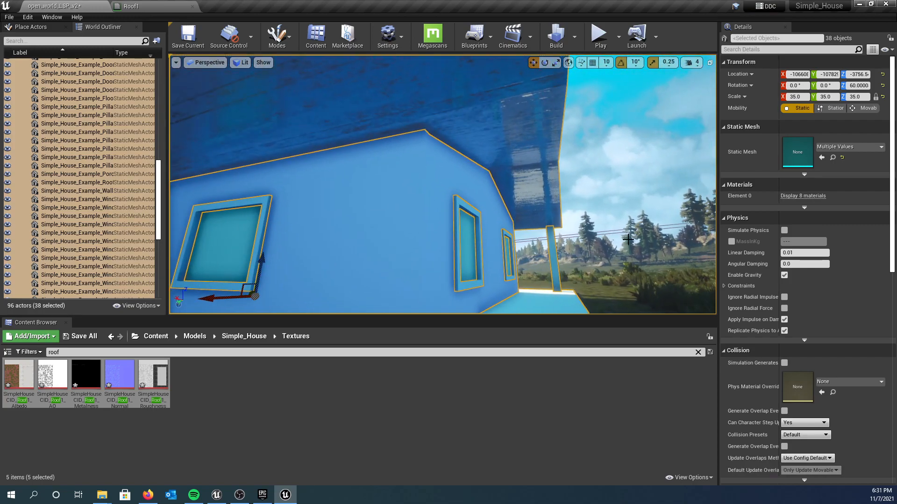
pyautogui.moveTo(466, 216); pyautogui.dragTo(397, 168, button='right')
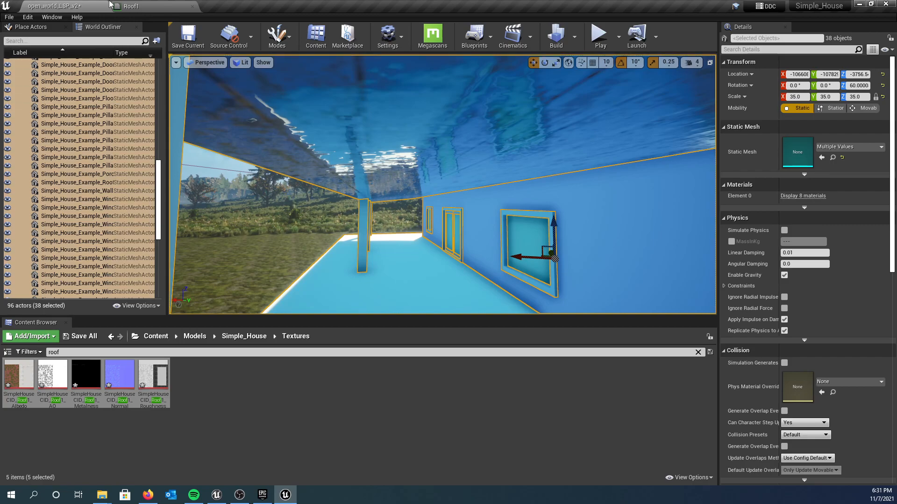
# Connect the Roughness sample's A output to Roof1's Roughness input, save the material and return to the level
pyautogui.click(148, 6)
pyautogui.moveTo(425, 304); pyautogui.dragTo(326, 103, button='right')
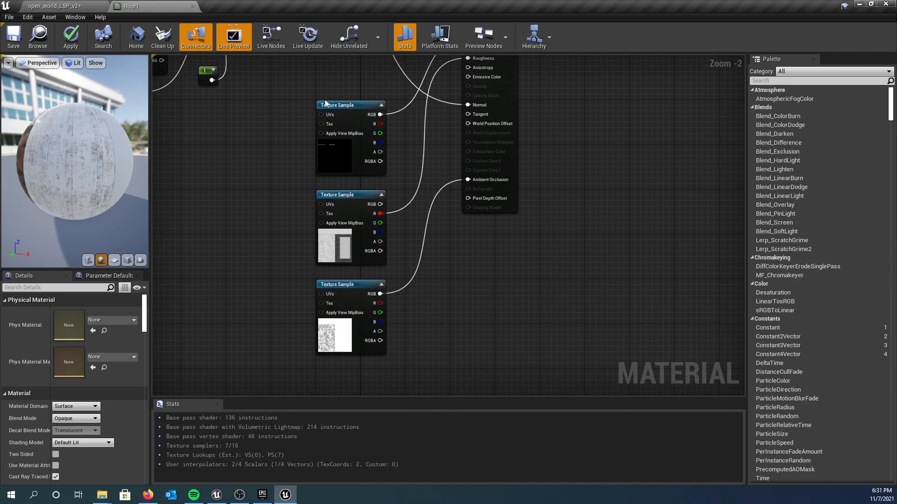
pyautogui.click(353, 202)
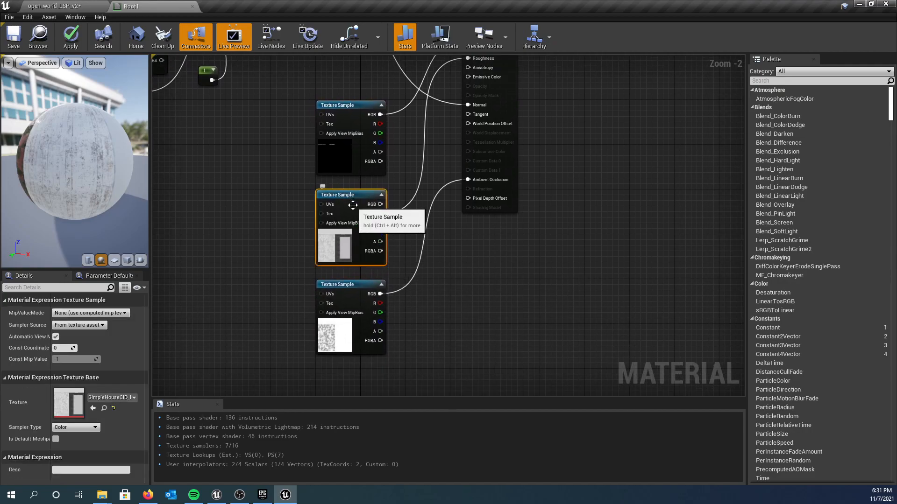
pyautogui.moveTo(439, 256); pyautogui.dragTo(451, 301, button='right')
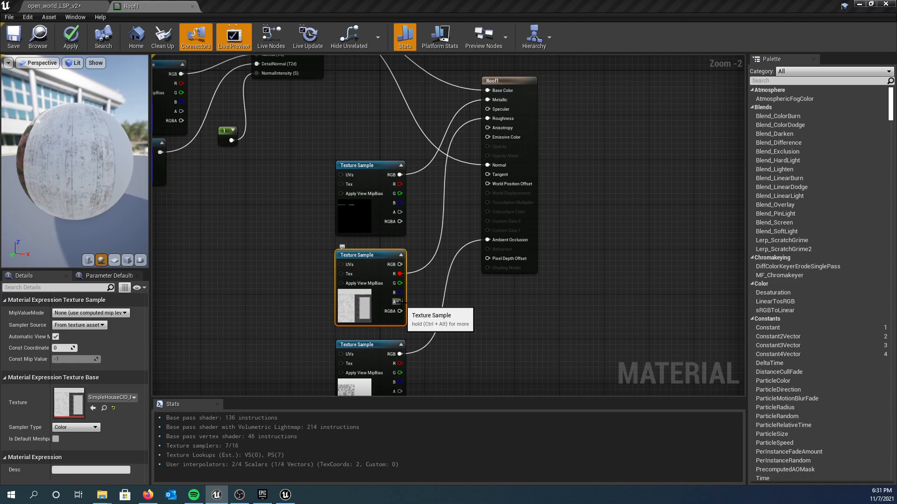
pyautogui.moveTo(399, 302); pyautogui.dragTo(490, 120)
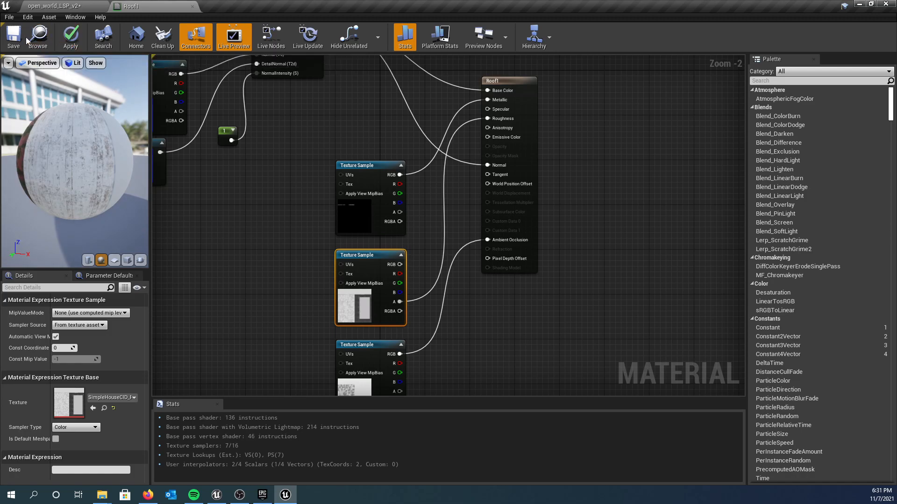
pyautogui.click(14, 37)
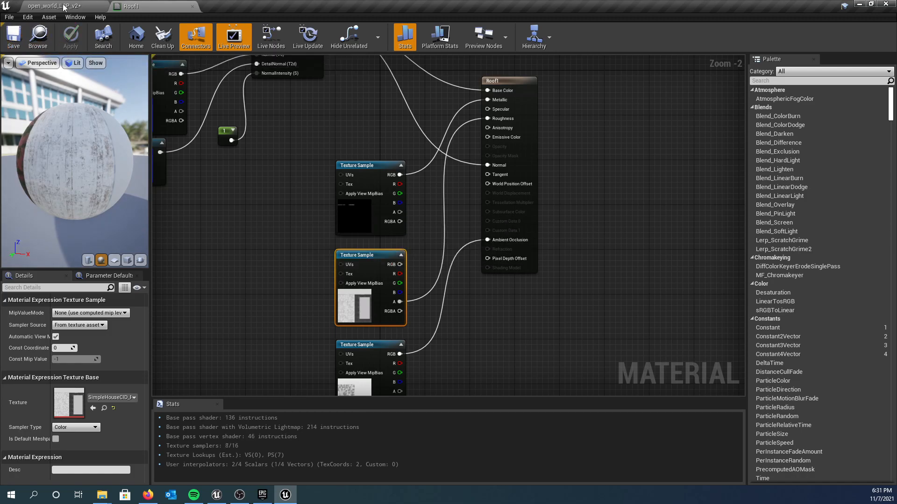
pyautogui.click(63, 7)
pyautogui.moveTo(442, 184); pyautogui.dragTo(486, 229, button='right')
pyautogui.press('e')
pyautogui.moveTo(553, 244); pyautogui.dragTo(545, 255)
pyautogui.moveTo(294, 197); pyautogui.dragTo(154, 197, button='right')
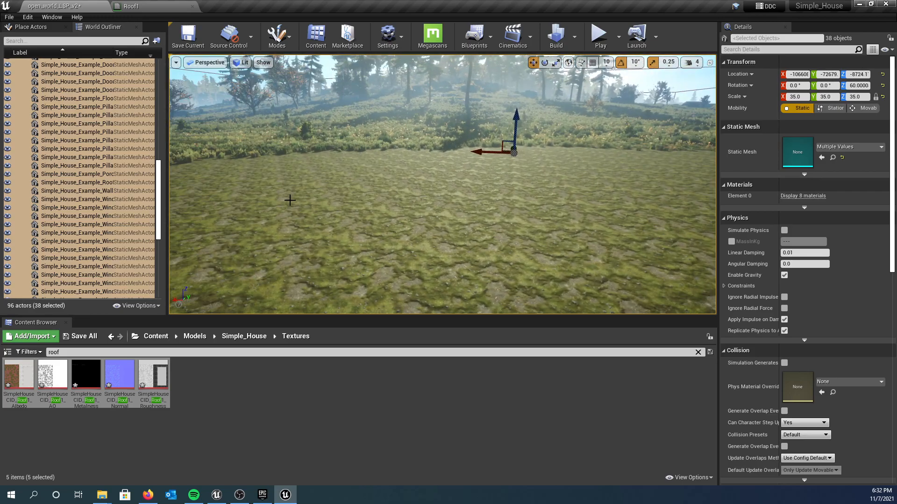
pyautogui.hotkey('ctrl', 'z')
# Examine the textured roof along with the house's front wall, windows, door and porch from several angles
pyautogui.moveTo(316, 176); pyautogui.dragTo(373, 200, button='right')
pyautogui.press('q')
pyautogui.press('e')
pyautogui.press('e')
pyautogui.press('q')
pyautogui.moveTo(415, 221); pyautogui.dragTo(529, 197, button='right')
pyautogui.scroll(-2, 405, 216)
pyautogui.press('w')
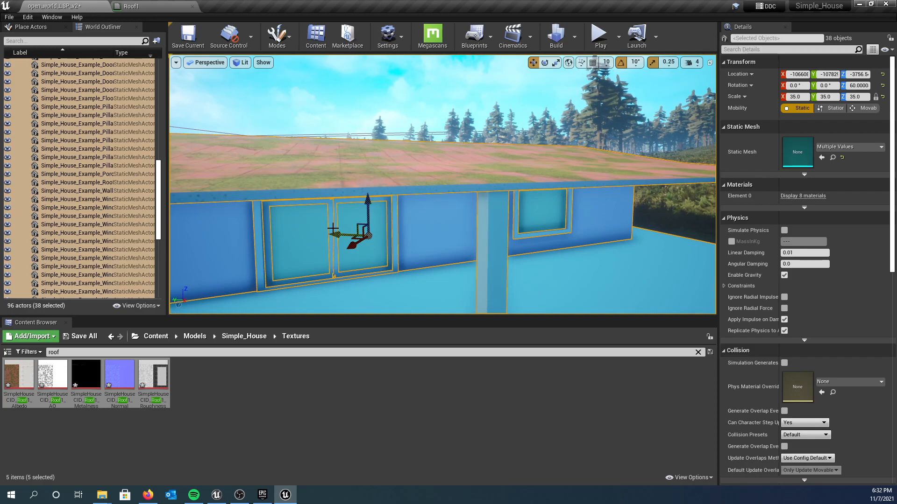
pyautogui.moveTo(310, 255); pyautogui.dragTo(194, 251, button='right')
pyautogui.press('a')
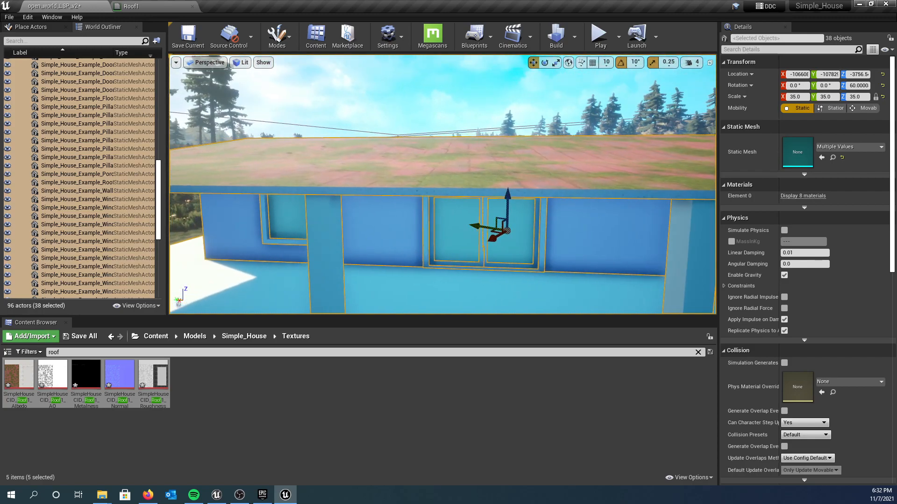
pyautogui.press('a')
pyautogui.press('q')
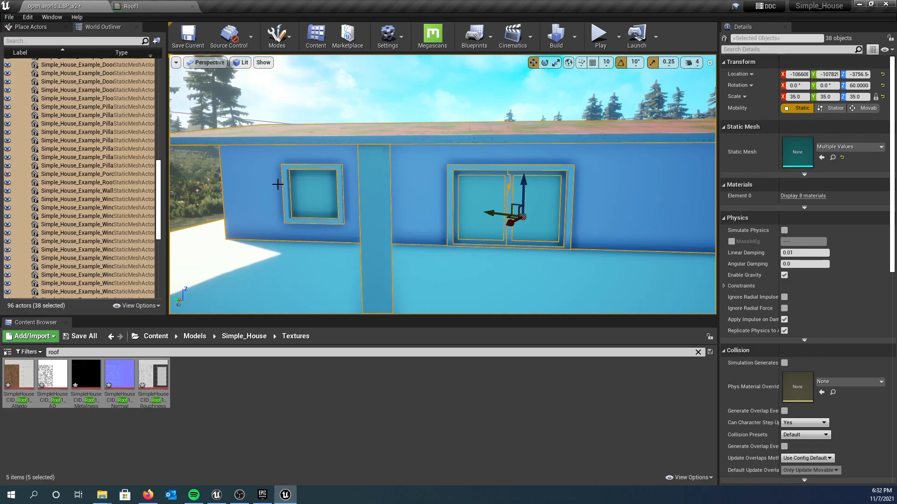
pyautogui.moveTo(269, 260); pyautogui.dragTo(358, 249, button='right')
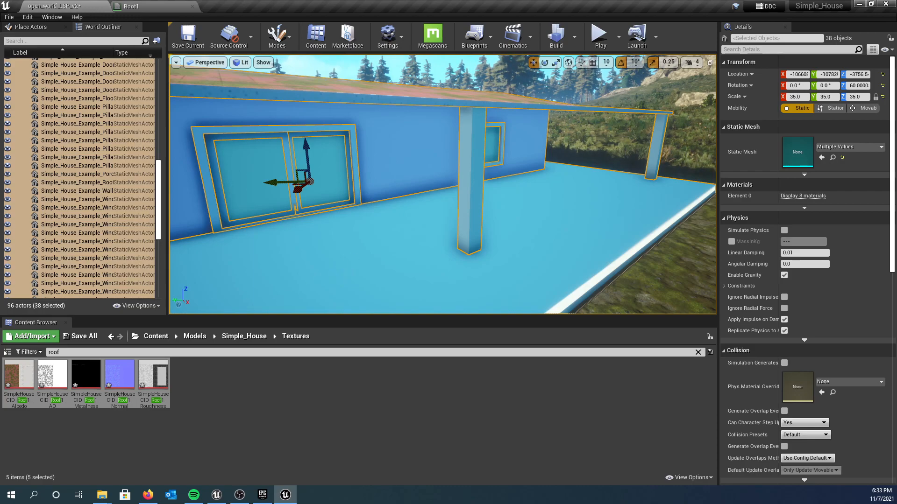
# Examine the textured front wall, windows, door, pillars and roof of the house in the level from several angles
pyautogui.hotkey('alt', 'Tab')
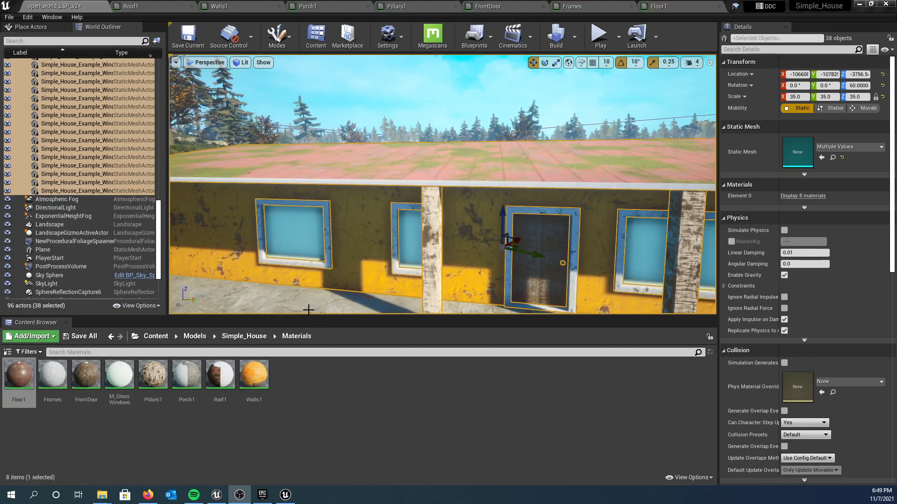
pyautogui.moveTo(295, 244); pyautogui.dragTo(355, 318, button='right')
pyautogui.moveTo(443, 184); pyautogui.dragTo(489, 184, button='right')
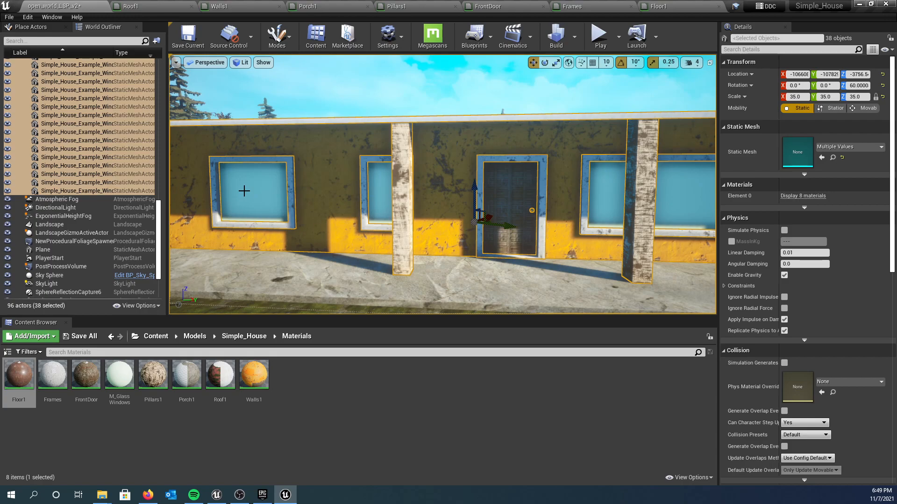
pyautogui.moveTo(242, 184)
pyautogui.mouseDown(button='right')
pyautogui.moveTo(251, 233)
pyautogui.moveTo(280, 248)
pyautogui.moveTo(273, 233)
pyautogui.moveTo(299, 224)
pyautogui.moveTo(266, 220)
pyautogui.moveTo(243, 184)
pyautogui.mouseUp(button='right')
pyautogui.press('e')
pyautogui.press('a')
pyautogui.press('w')
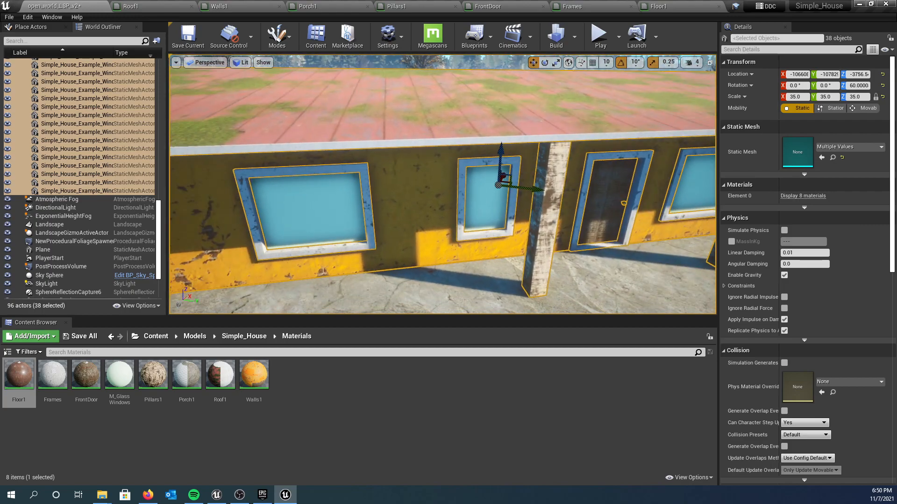
pyautogui.moveTo(359, 170); pyautogui.dragTo(324, 201, button='right')
# Open the Walls1 material graph and inspect the Texture Sample feeding its Roughness input along with the neighboring samples
pyautogui.click(153, 7)
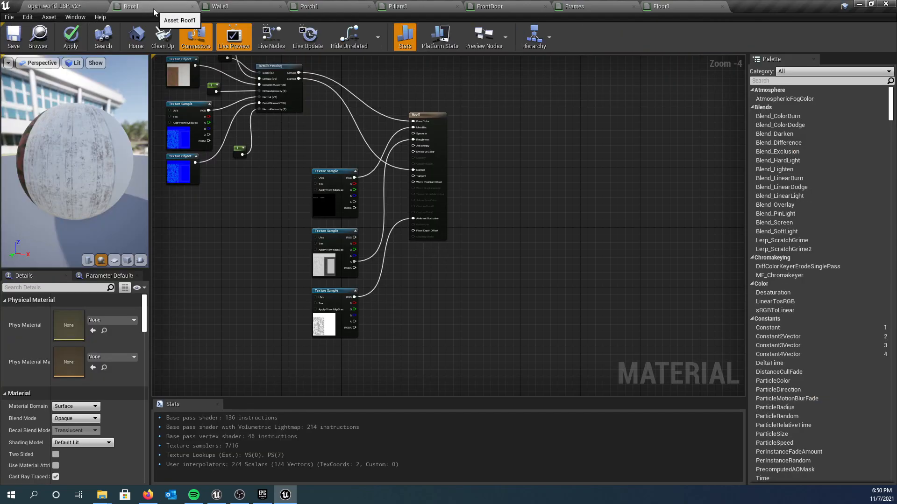
pyautogui.click(220, 7)
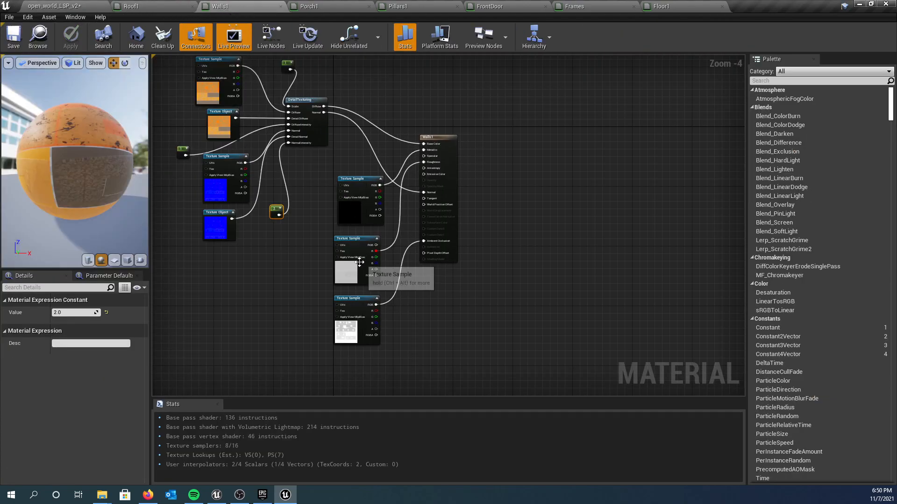
pyautogui.scroll(4, 346, 266)
pyautogui.click(338, 264)
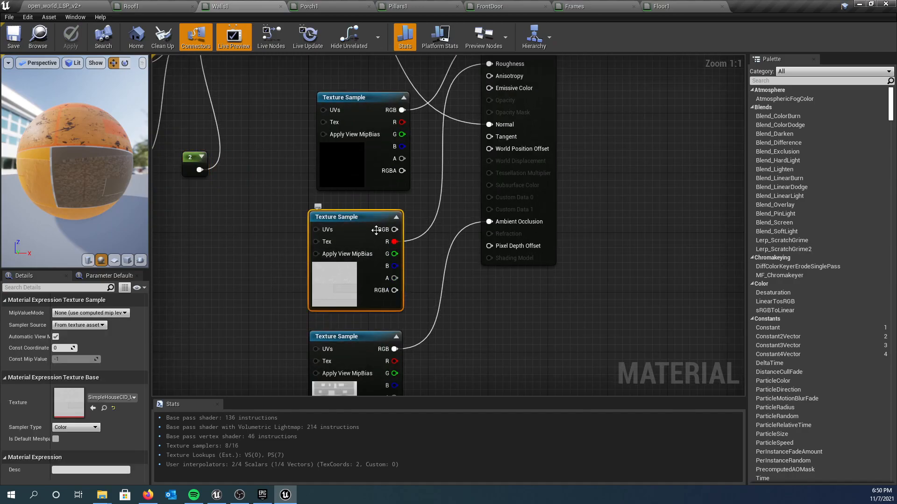
pyautogui.scroll(-1, 423, 195)
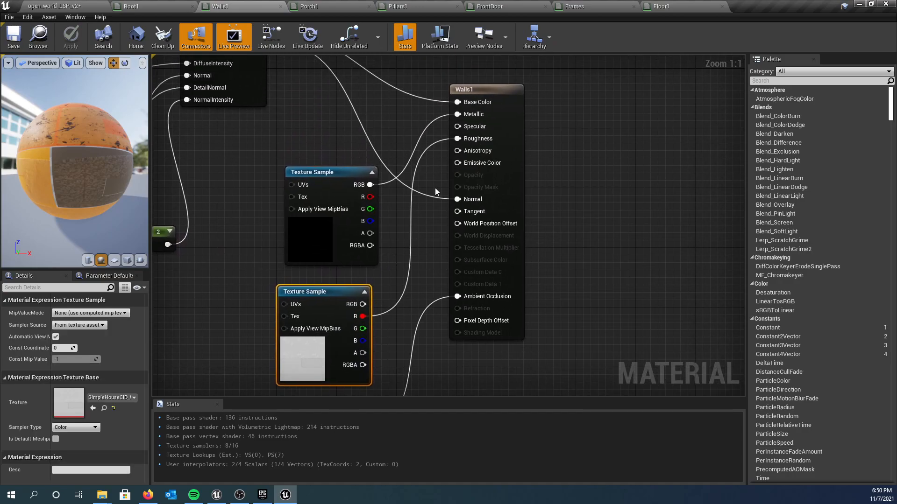
pyautogui.scroll(-1, 393, 254)
pyautogui.moveTo(393, 254); pyautogui.dragTo(385, 180, button='right')
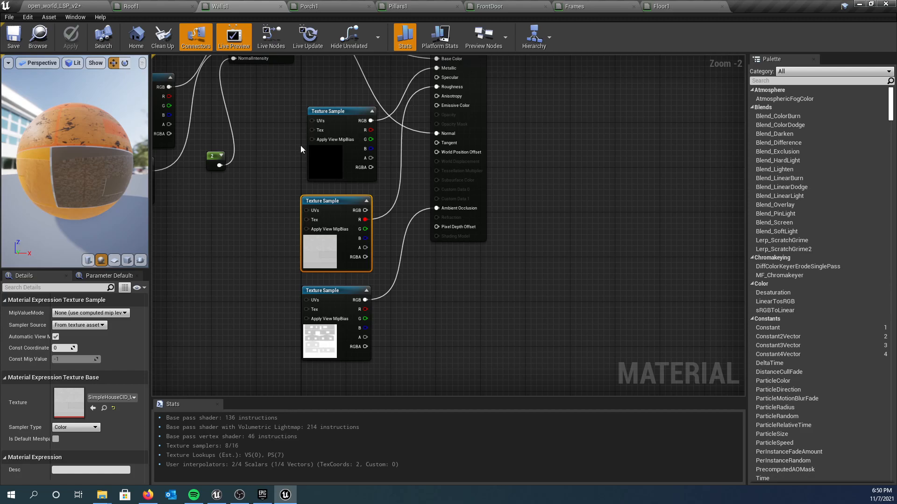
pyautogui.scroll(-3, 234, 184)
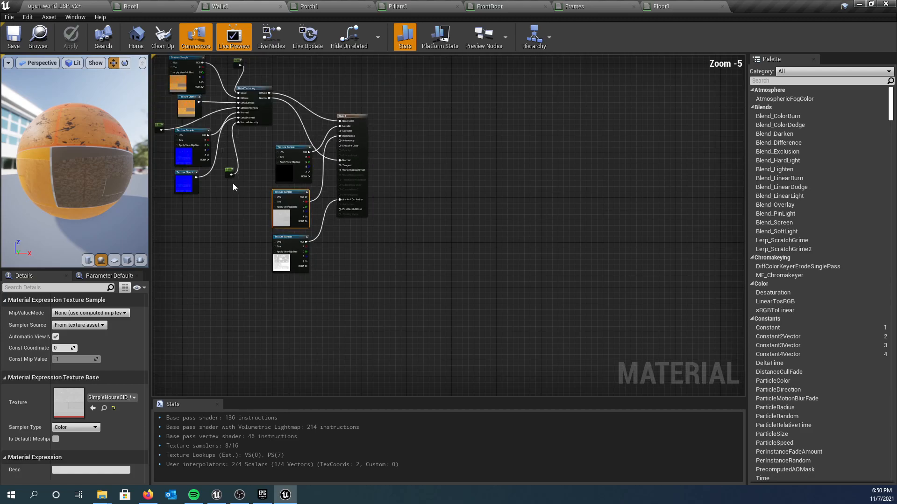
# Review how Walls1's texture nodes feed DetailTexturing and the material outputs, and inspect the constant feeding NormalIntensity
pyautogui.moveTo(233, 183); pyautogui.dragTo(264, 244, button='right')
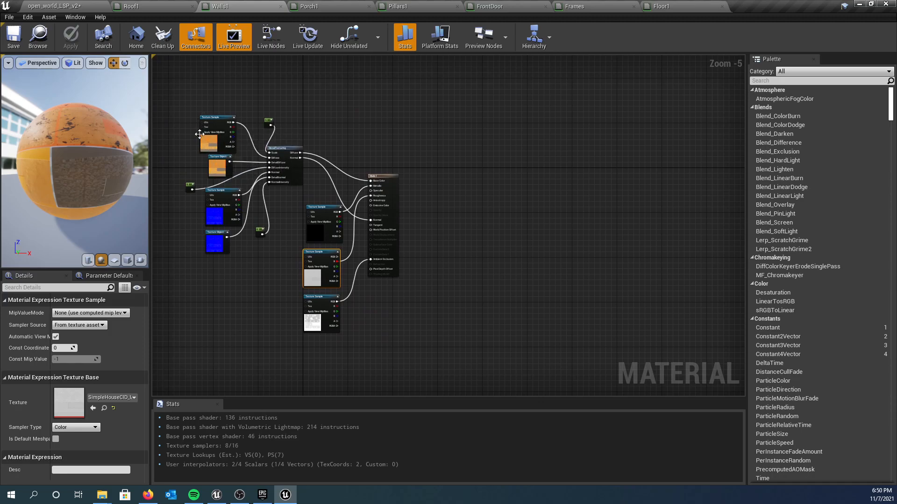
pyautogui.scroll(3, 358, 257)
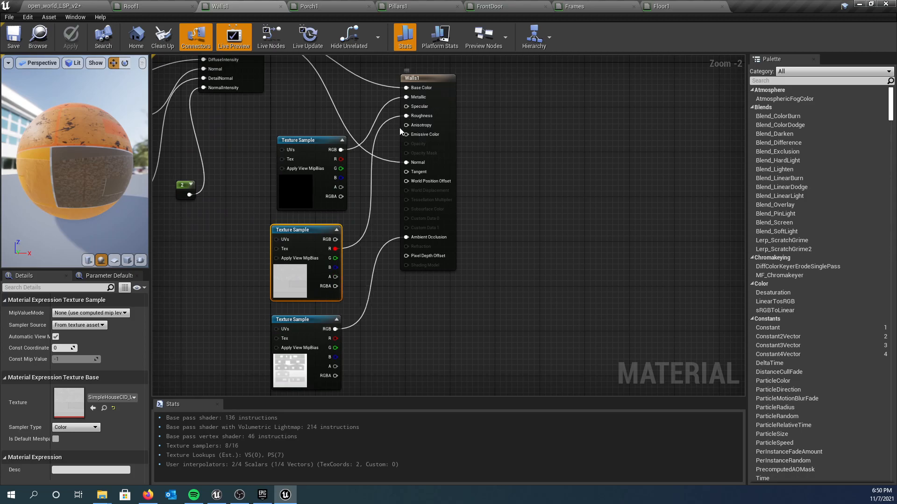
pyautogui.scroll(-2, 235, 145)
pyautogui.moveTo(235, 146); pyautogui.dragTo(291, 192, button='right')
pyautogui.scroll(3, 289, 194)
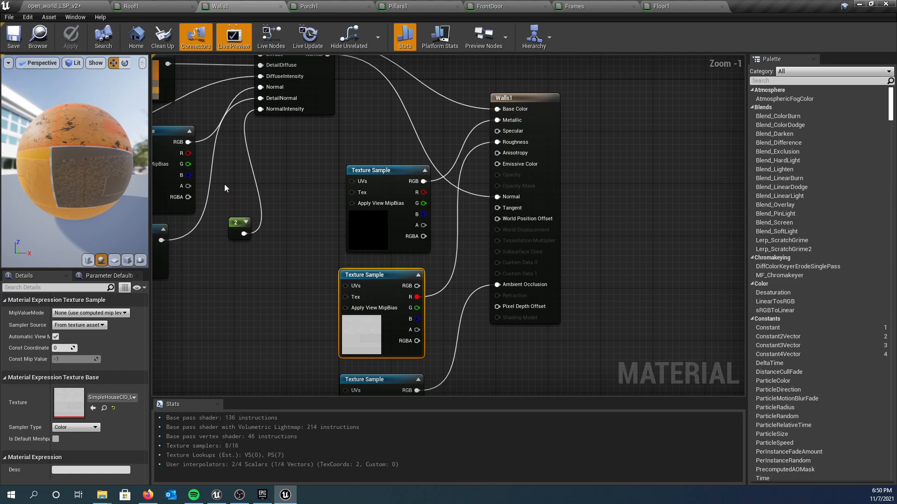
pyautogui.moveTo(193, 177); pyautogui.dragTo(237, 182, button='right')
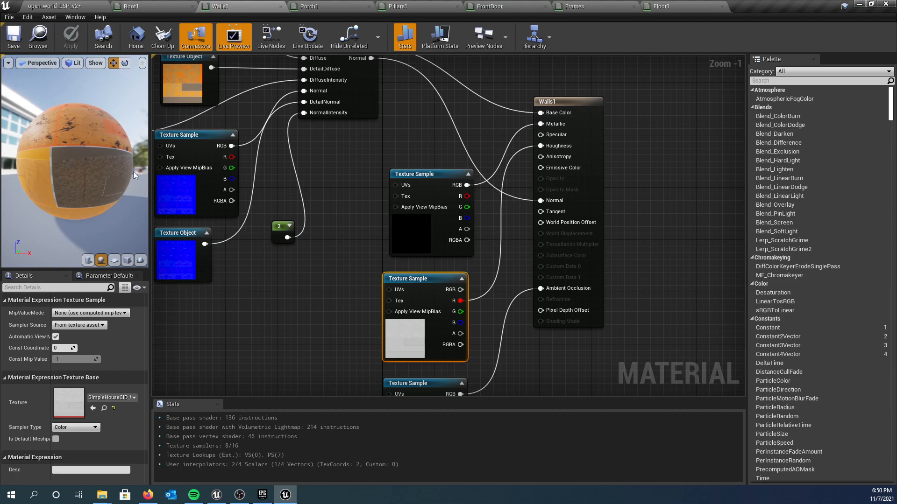
pyautogui.click(283, 226)
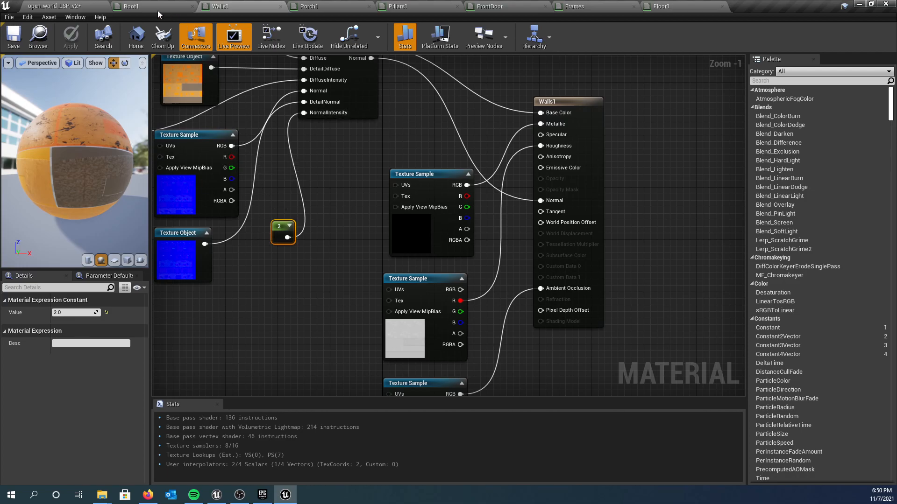
# Return to the Roof1 material, rotate its preview sphere and look over its node graph
pyautogui.click(136, 6)
pyautogui.moveTo(30, 153); pyautogui.dragTo(98, 155)
pyautogui.moveTo(215, 232); pyautogui.dragTo(271, 223, button='right')
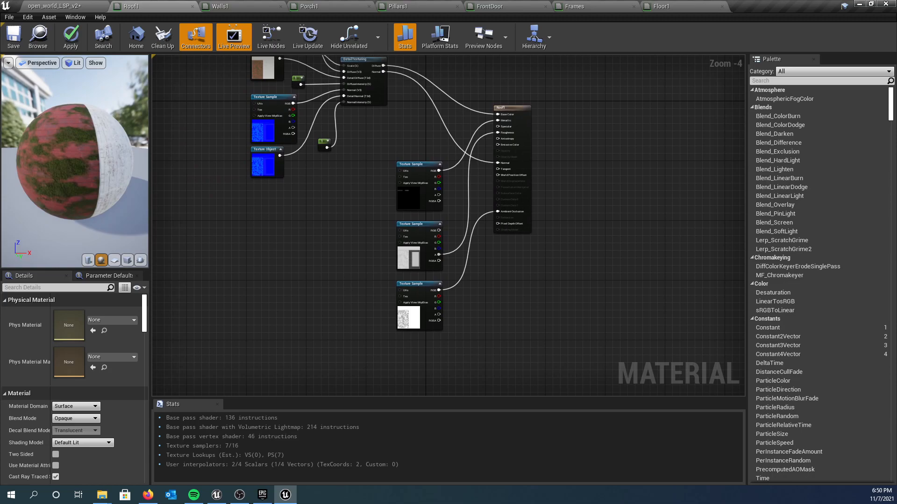
pyautogui.hotkey('alt', 'Tab')
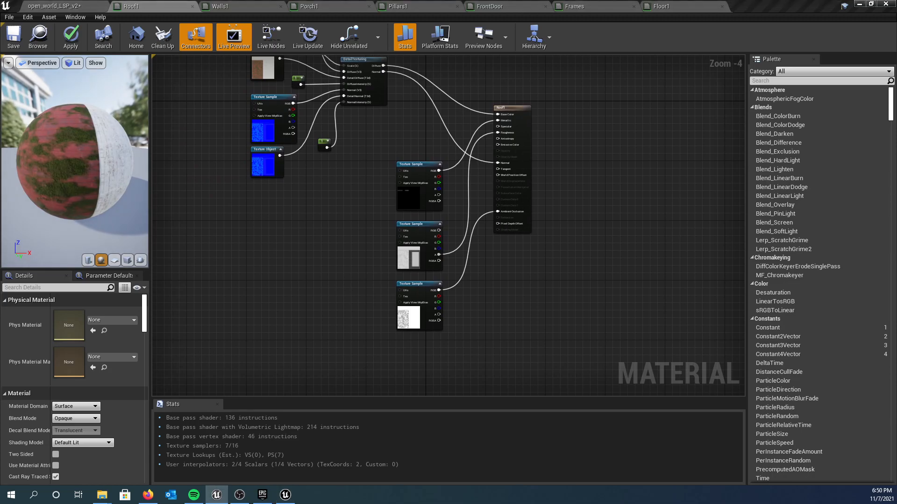
pyautogui.moveTo(265, 163); pyautogui.dragTo(263, 133, button='right')
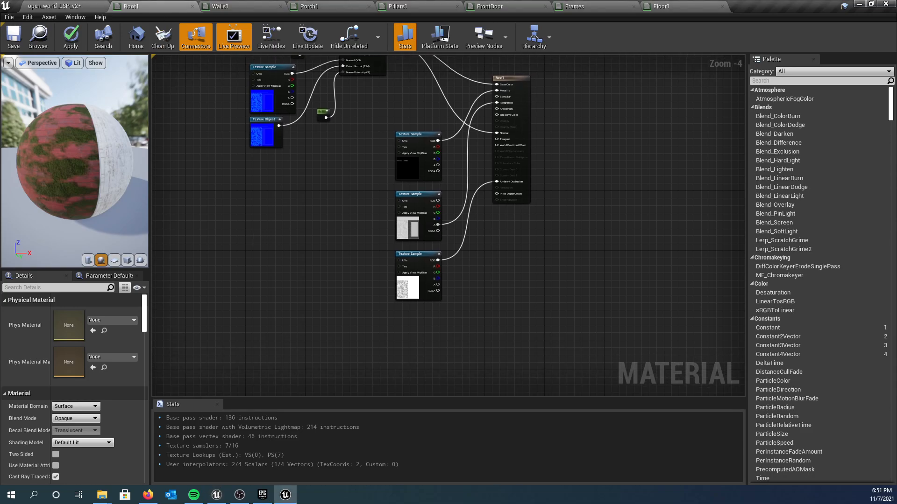
pyautogui.hotkey('alt', 'Tab')
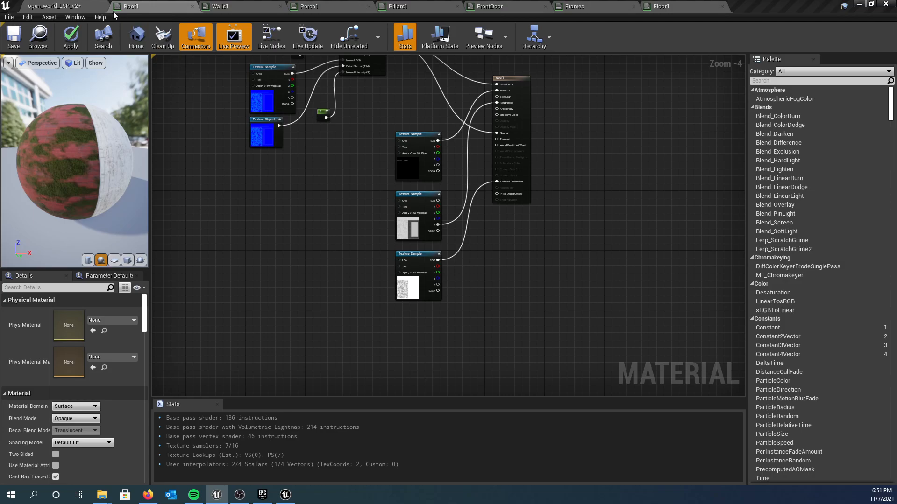
# Return to the open_world_LSP_v2 level, view the house windows and open the M_GlassWindows material for editing
pyautogui.click(82, 7)
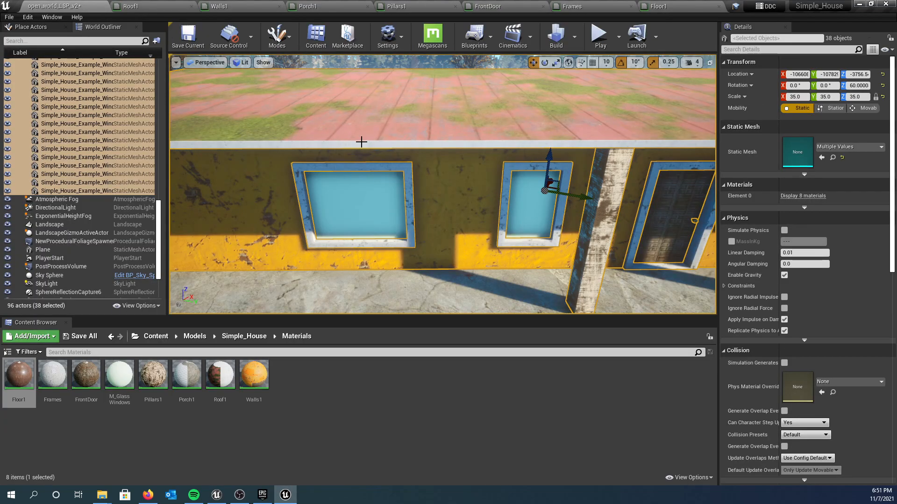
pyautogui.moveTo(367, 151); pyautogui.dragTo(382, 139, button='right')
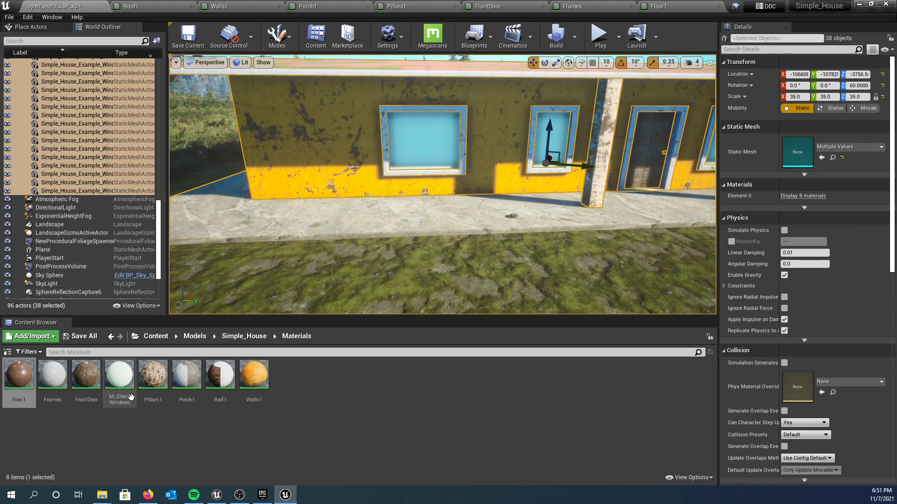
pyautogui.click(123, 376)
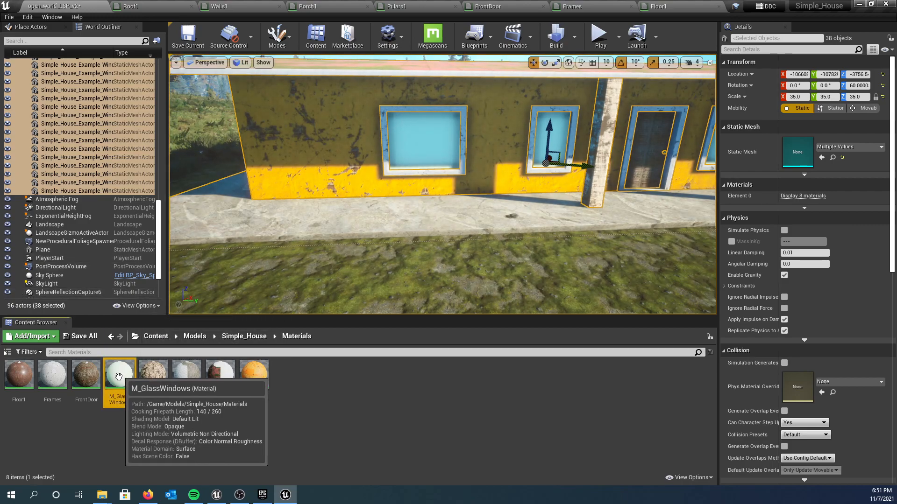
pyautogui.doubleClick(121, 375)
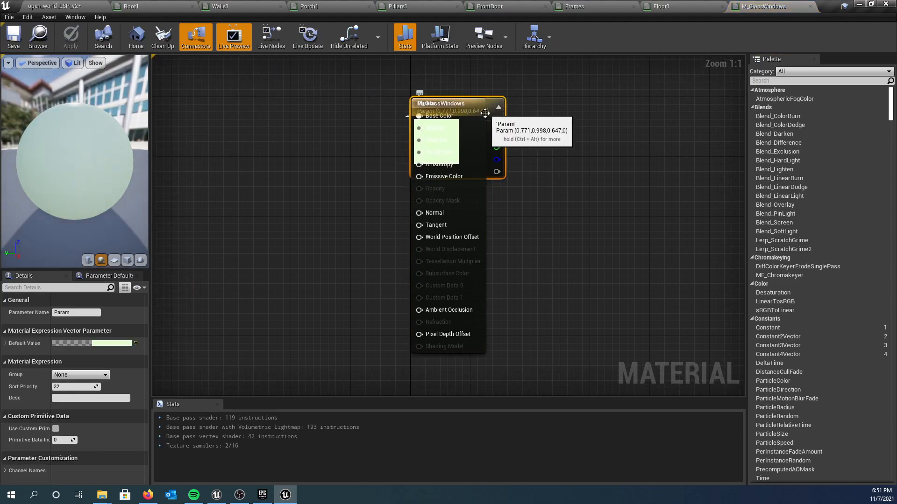
# Delete the Param color node from M_GlassWindows and move the result node aside to free space in the graph
pyautogui.press('Delete')
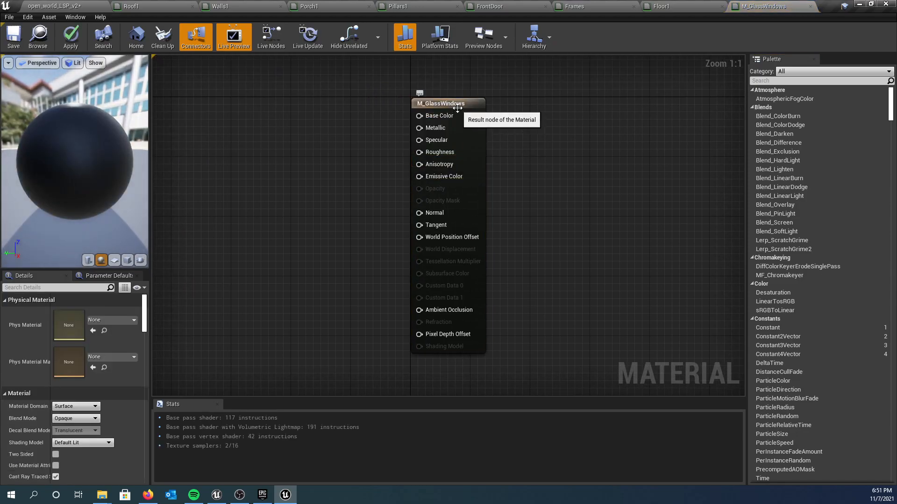
pyautogui.moveTo(453, 111); pyautogui.dragTo(610, 125)
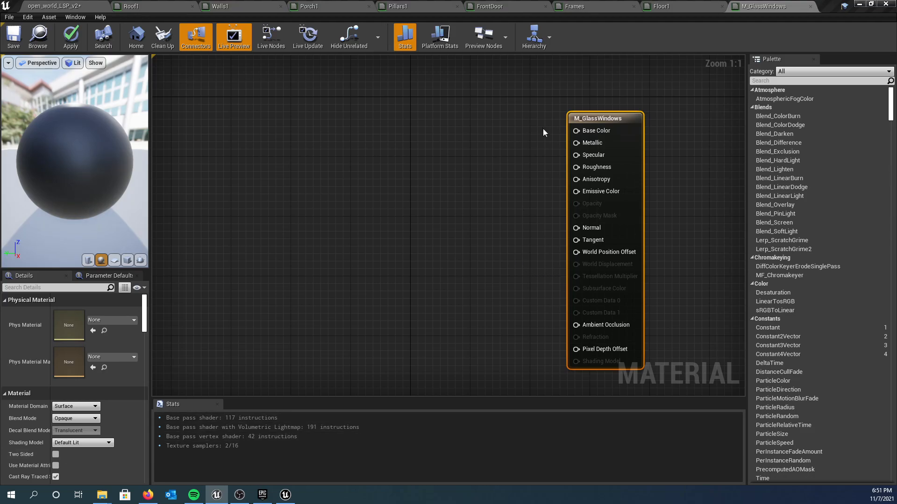
pyautogui.click(590, 118)
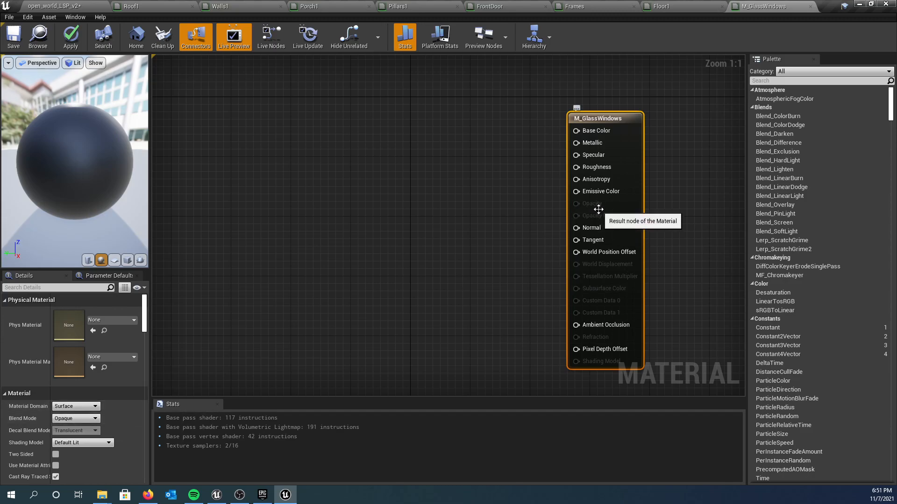
# Set M_GlassWindows' Blend Mode to Translucent and its translucency Lighting Mode to Surface TranslucencyVolume
pyautogui.click(95, 419)
pyautogui.click(71, 438)
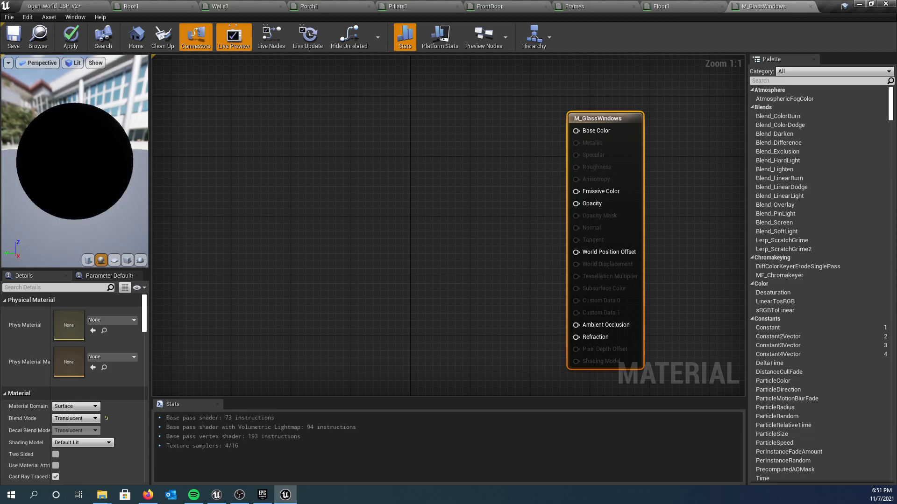
pyautogui.scroll(-5, 91, 444)
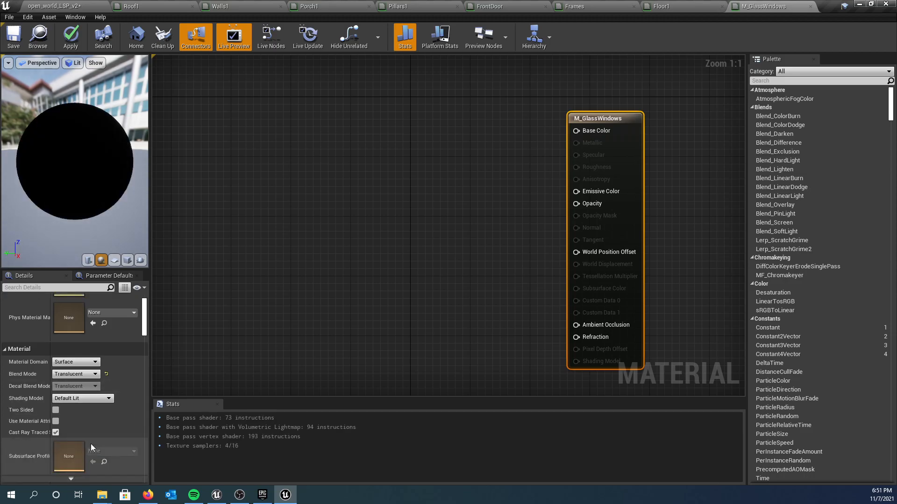
pyautogui.scroll(-1, 98, 432)
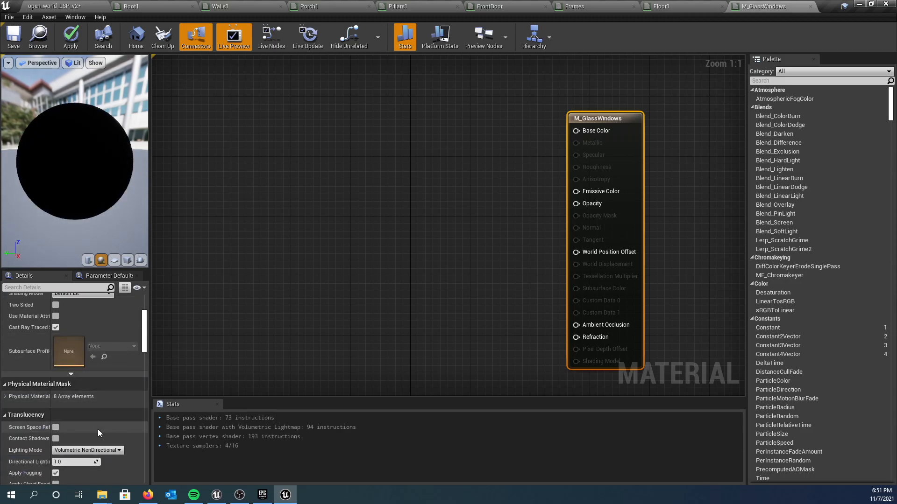
pyautogui.scroll(-1, 97, 430)
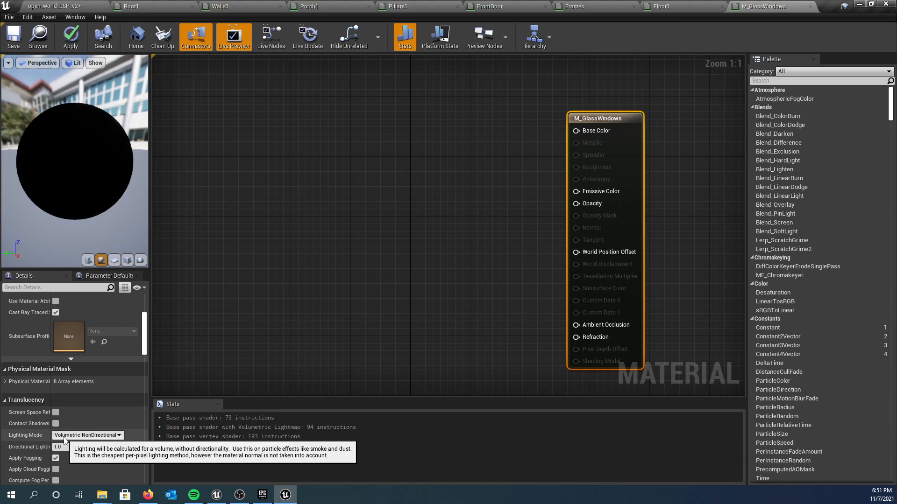
pyautogui.click(100, 437)
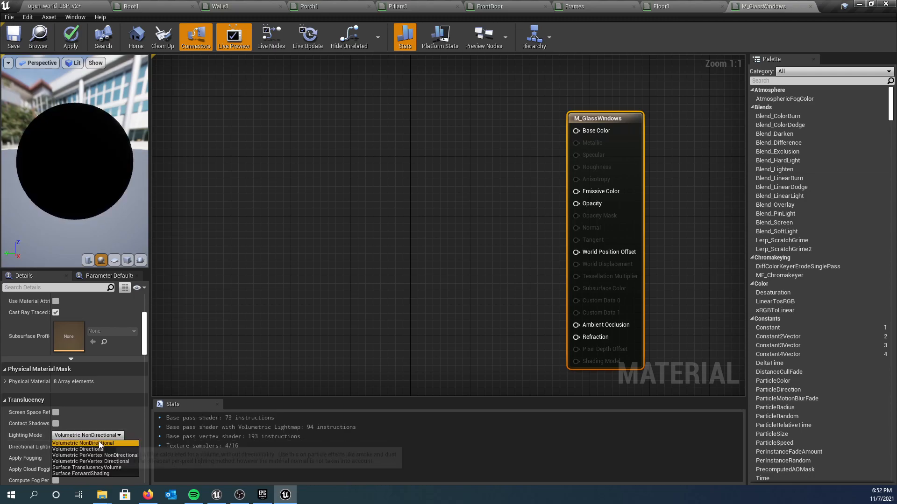
pyautogui.click(114, 467)
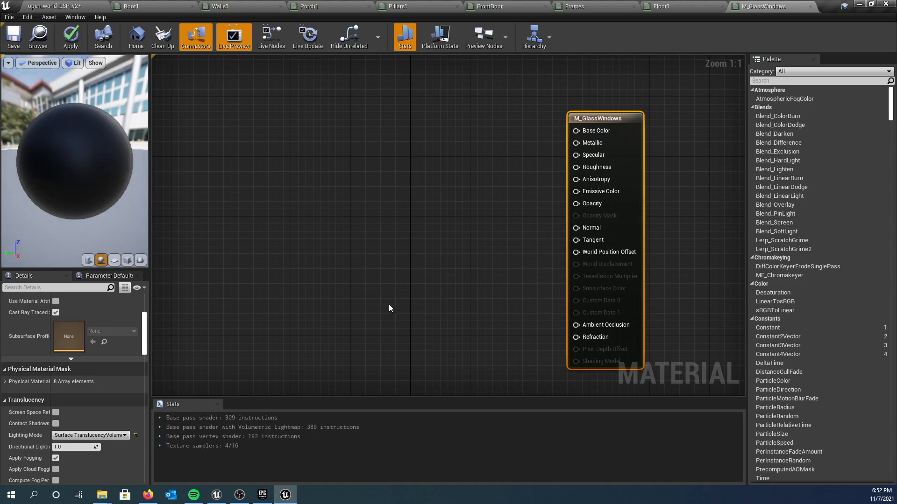
pyautogui.scroll(-5, 34, 446)
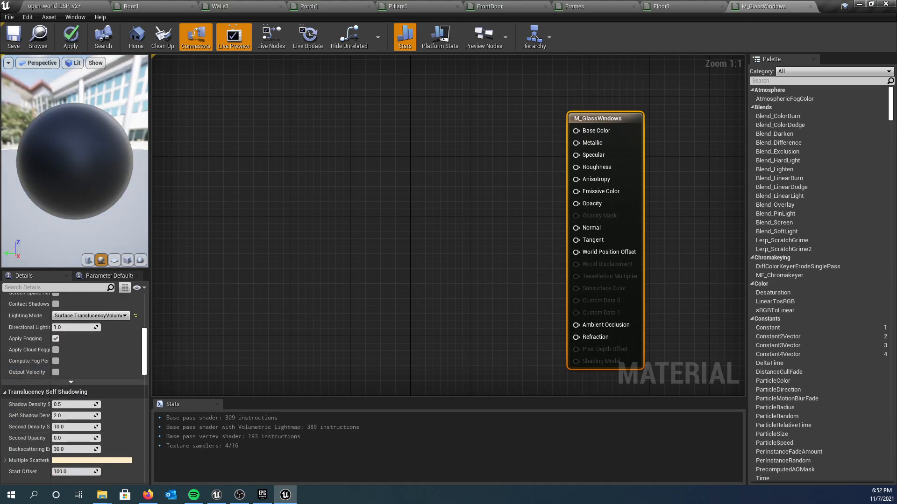
pyautogui.scroll(8, 77, 413)
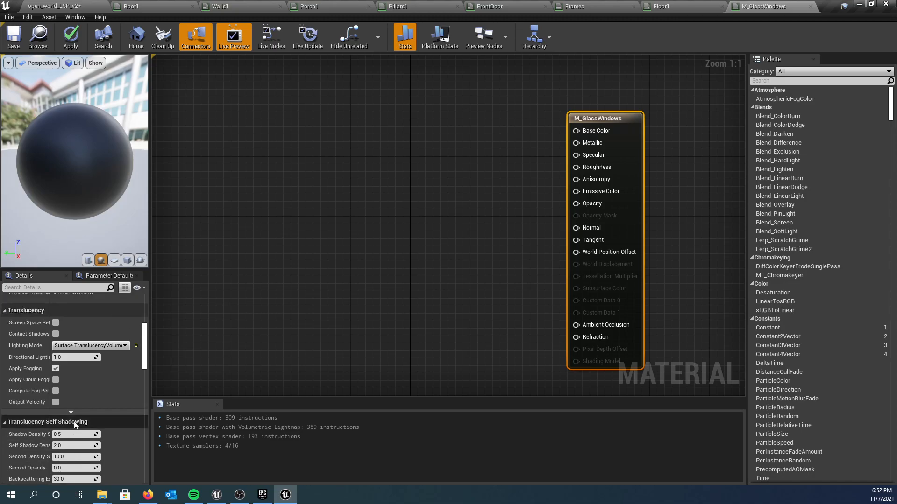
pyautogui.scroll(3, 77, 412)
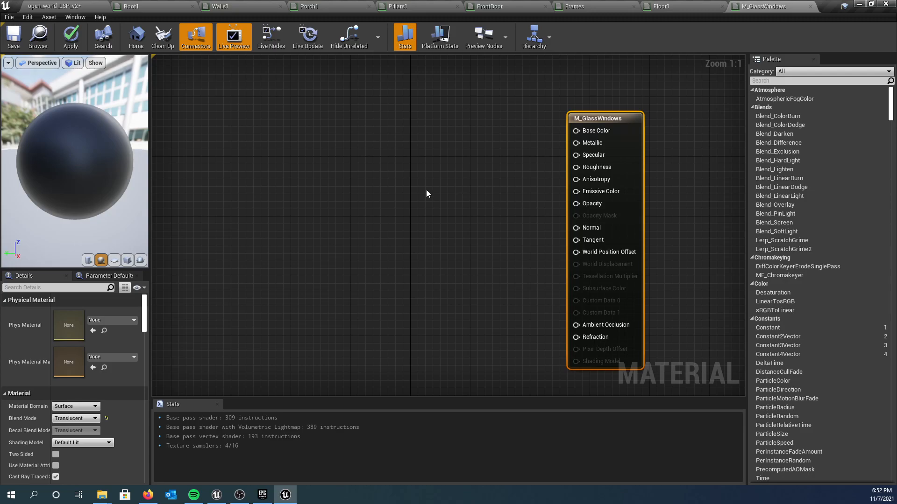
pyautogui.moveTo(482, 172)
pyautogui.mouseDown(button='right')
pyautogui.moveTo(500, 161)
pyautogui.moveTo(490, 172)
pyautogui.mouseUp(button='right')
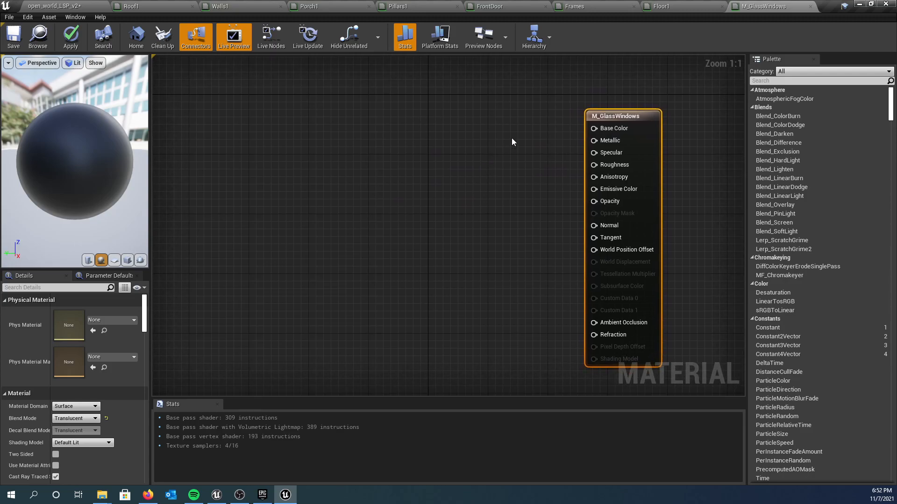
# Add a constant node with value 1 and connect it to the Base Color and Metallic inputs of M_GlassWindows
pyautogui.click(484, 109)
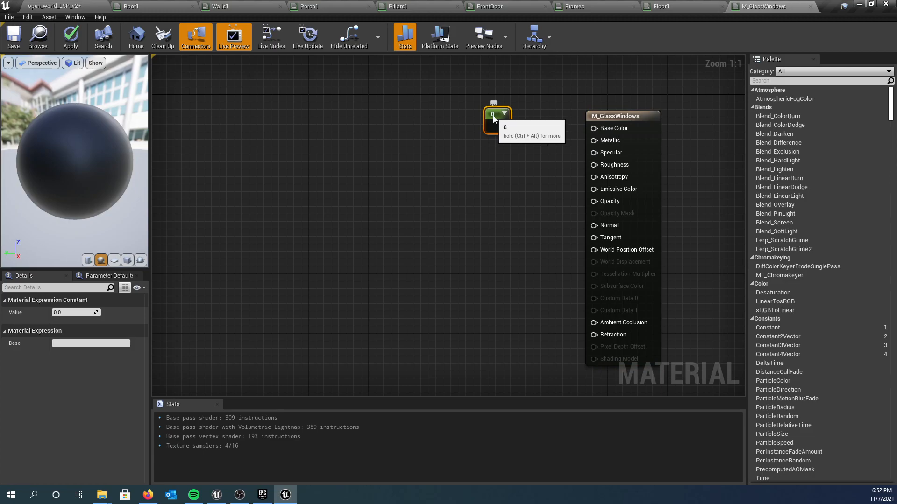
pyautogui.click(72, 312)
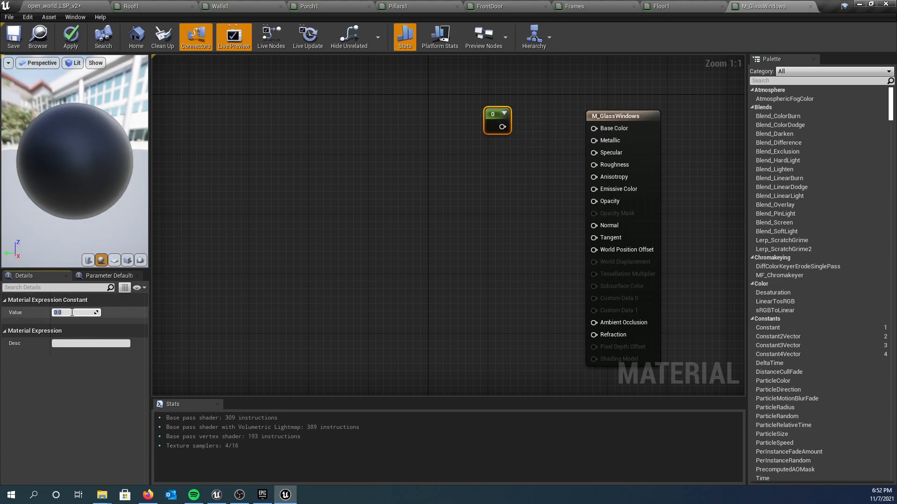
pyautogui.write('1')
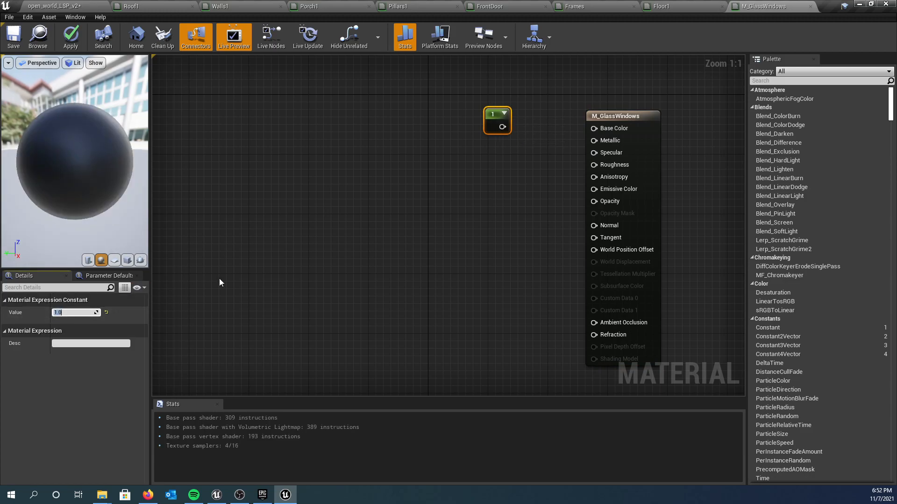
pyautogui.moveTo(502, 126); pyautogui.dragTo(594, 129)
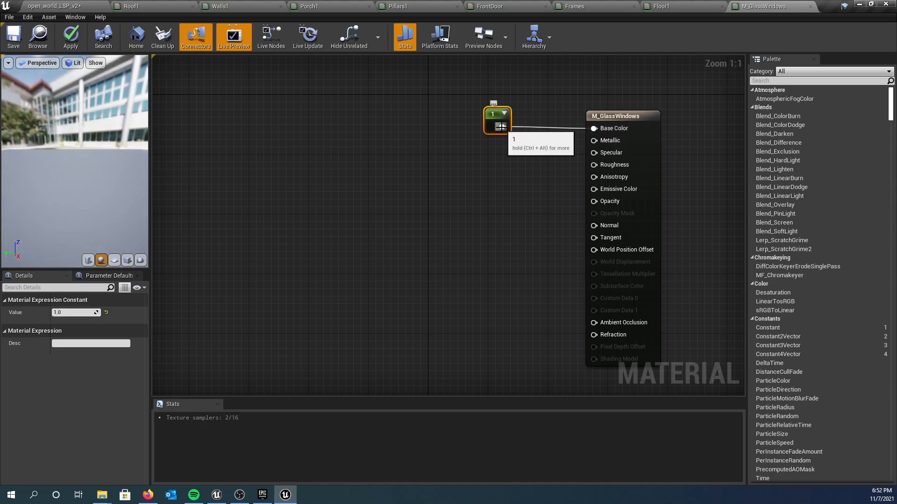
pyautogui.moveTo(502, 129); pyautogui.dragTo(594, 140)
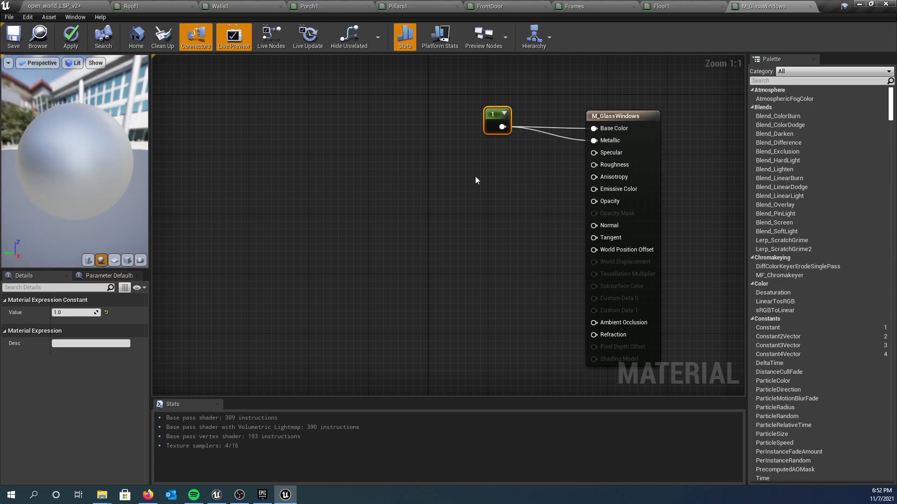
# Add another constant node below the first one and convert it to a parameter
pyautogui.click(458, 159)
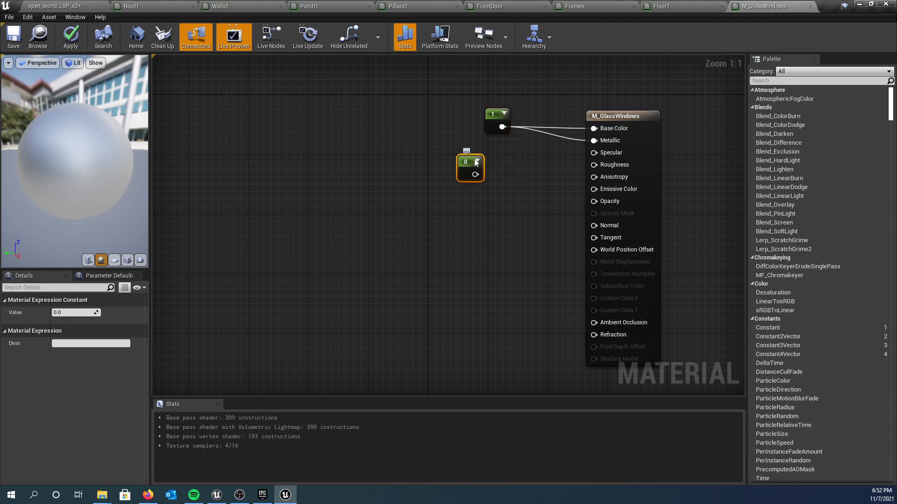
pyautogui.rightClick(468, 162)
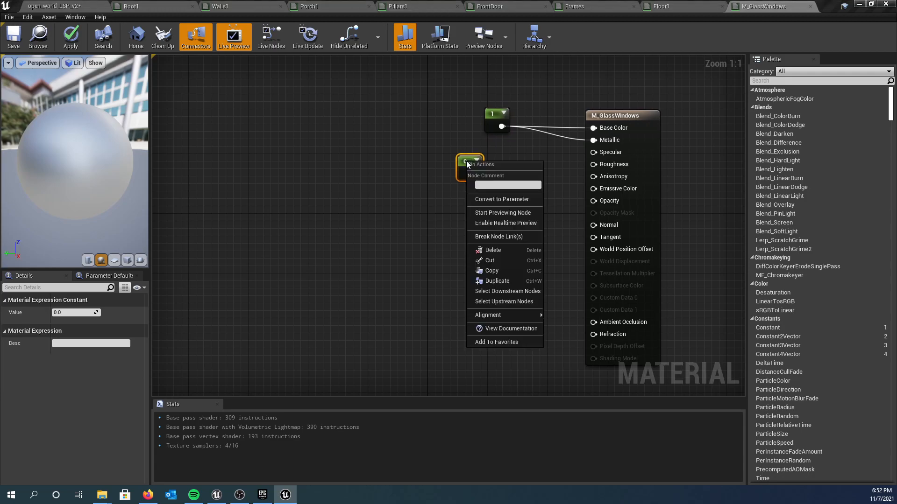
pyautogui.click(490, 200)
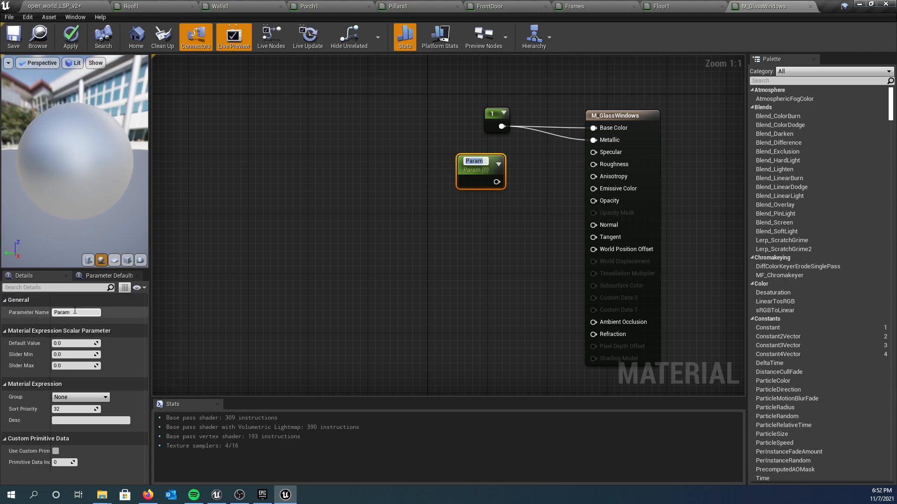
pyautogui.click(49, 313)
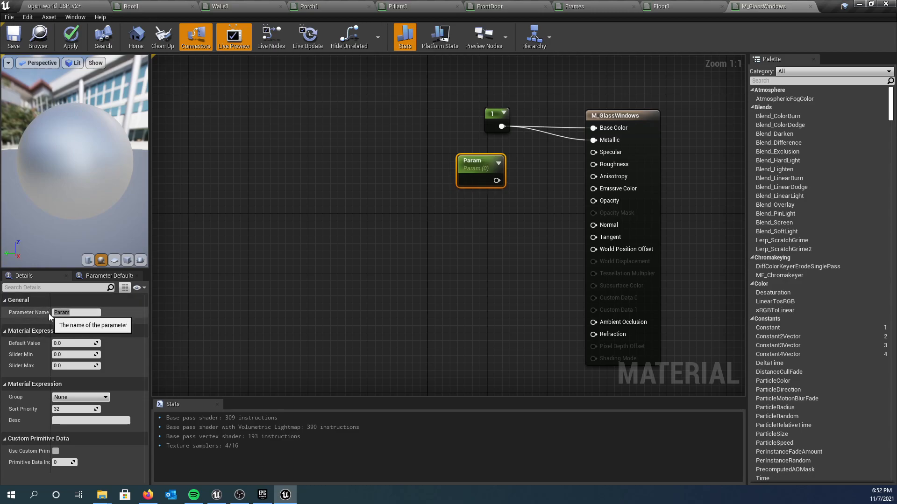
pyautogui.write('cula')
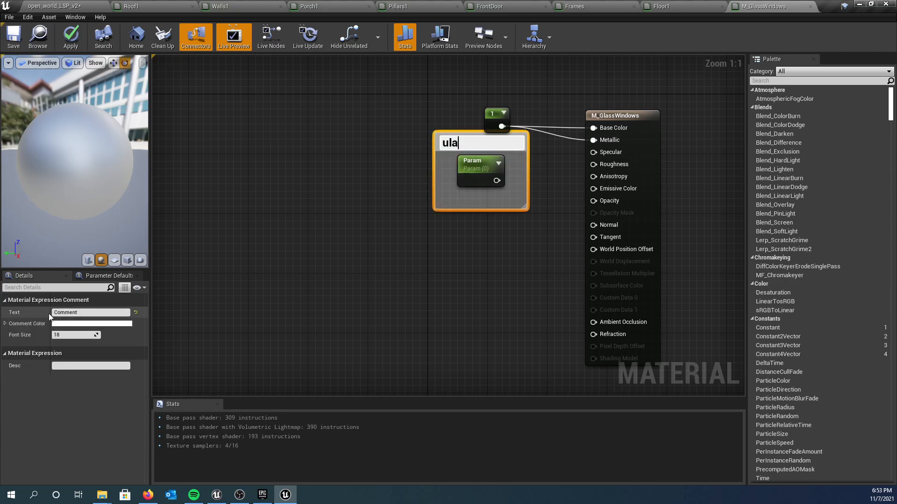
pyautogui.write('r')
pyautogui.press('Return')
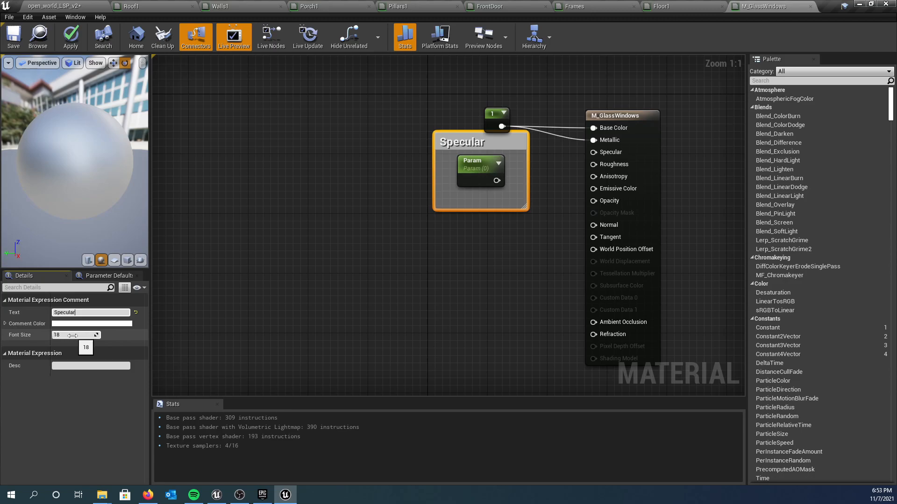
pyautogui.moveTo(457, 132); pyautogui.dragTo(455, 129)
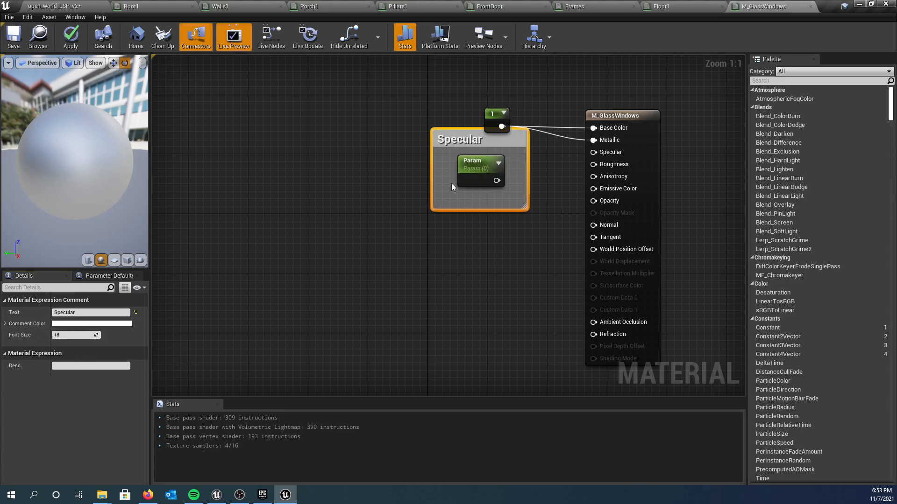
pyautogui.press('Delete')
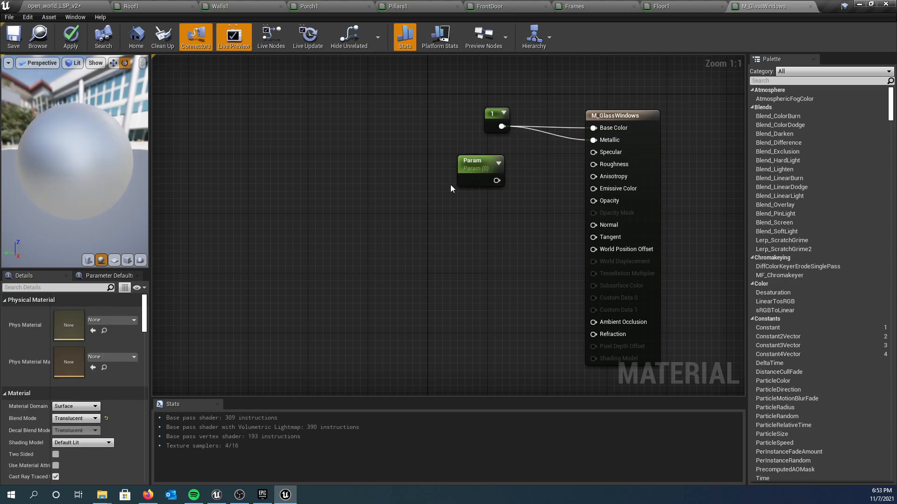
# Rename the new scalar parameter to Specular
pyautogui.click(470, 162)
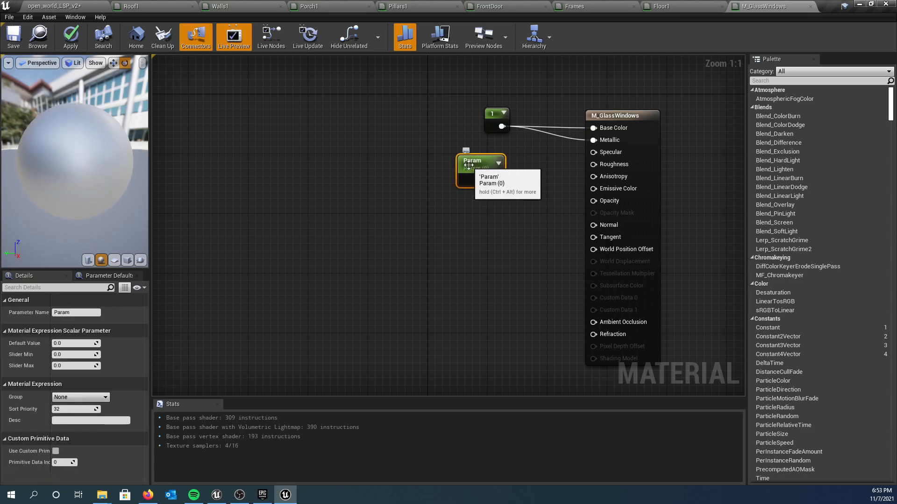
pyautogui.click(88, 313)
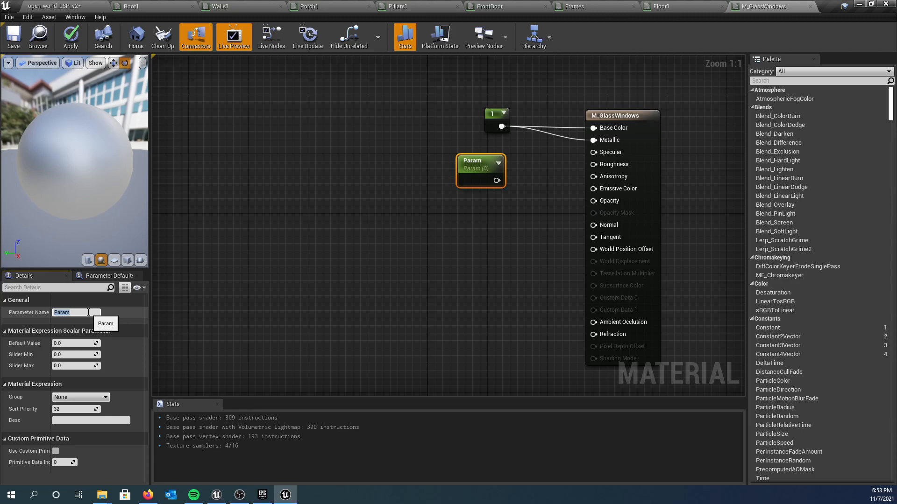
pyautogui.write('Specular')
pyautogui.press('Return')
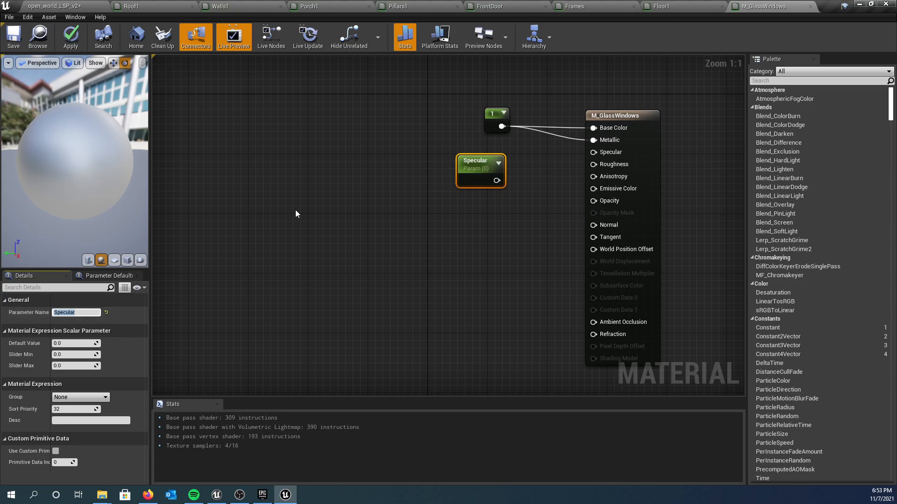
# Set the Specular parameter's default value to 0.5 and connect it to the material's Specular input
pyautogui.click(72, 343)
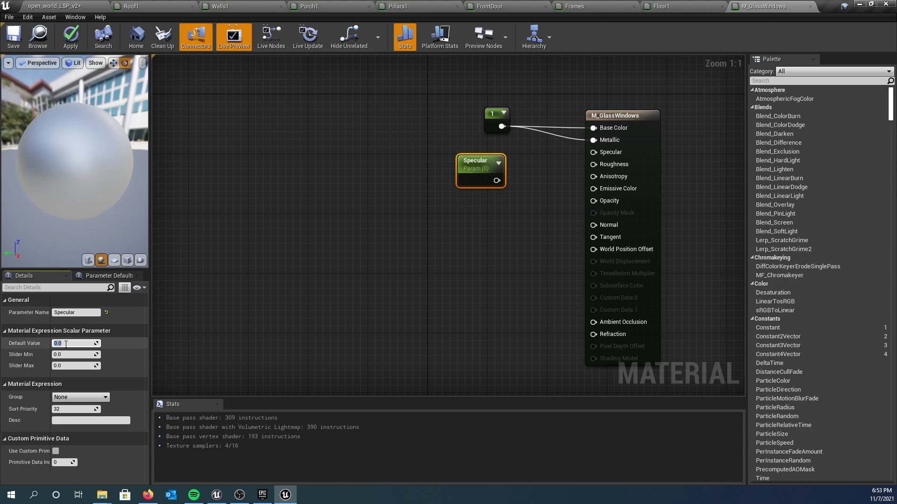
pyautogui.write('0.5')
pyautogui.press('Return')
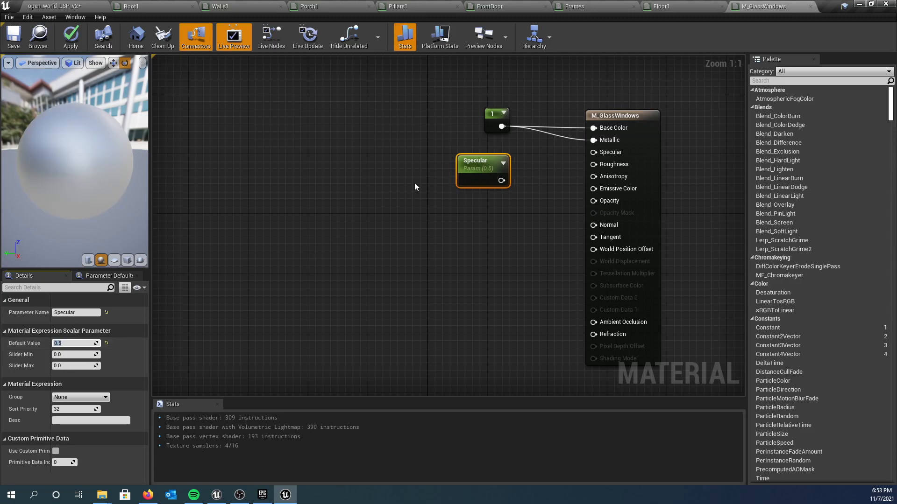
pyautogui.moveTo(501, 181); pyautogui.dragTo(592, 153)
pyautogui.moveTo(476, 160); pyautogui.dragTo(471, 152)
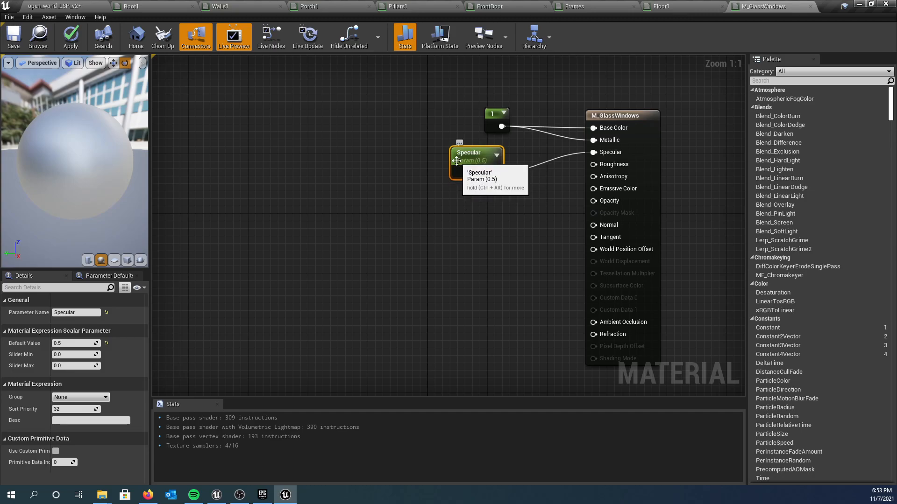
# Duplicate the Specular parameter, place the copy directly below it and rename the copy Roughness
pyautogui.hotkey('ctrl', 'w')
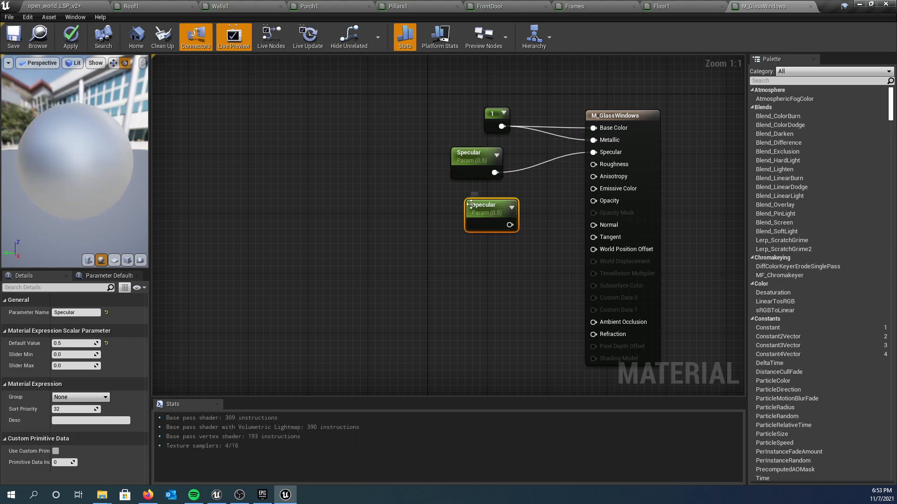
pyautogui.moveTo(476, 209); pyautogui.dragTo(462, 194)
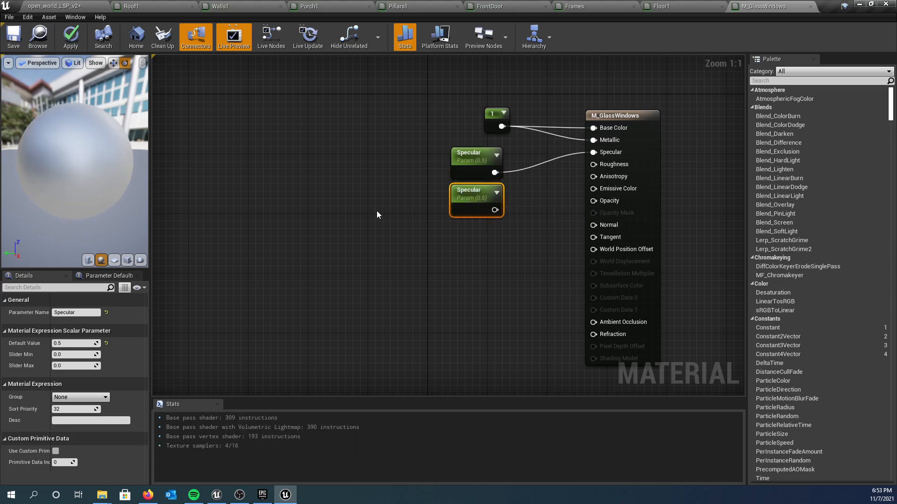
pyautogui.moveTo(85, 313); pyautogui.dragTo(42, 310)
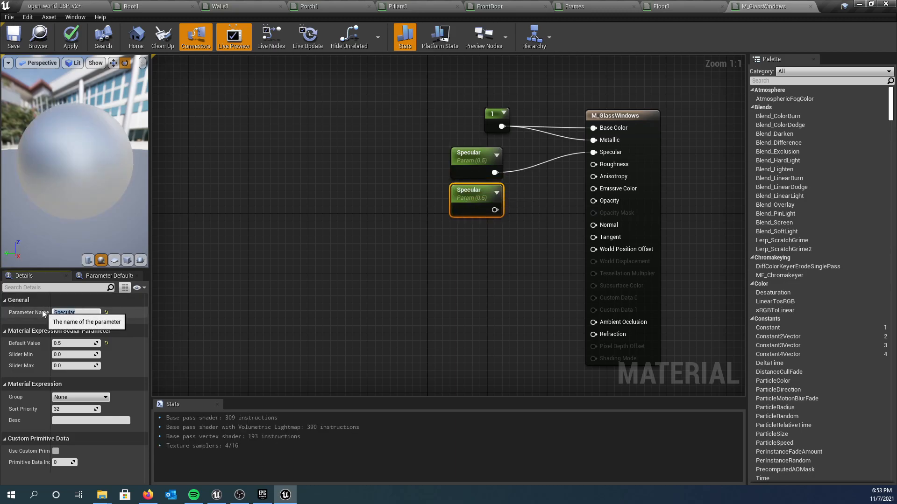
pyautogui.write('Roughness')
pyautogui.press('Return')
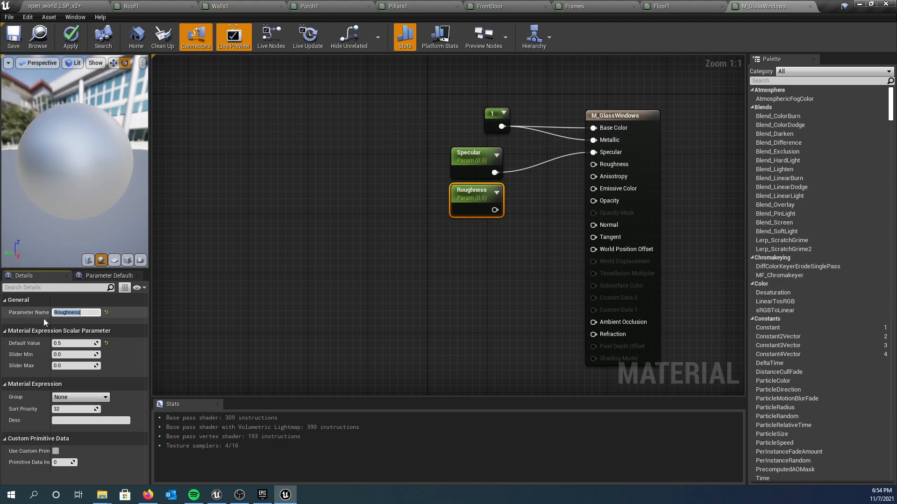
# Set the Roughness parameter's default value to 0 and connect it to the material's Roughness input
pyautogui.click(75, 344)
pyautogui.write('0')
pyautogui.press('Return')
pyautogui.moveTo(494, 210); pyautogui.dragTo(592, 164)
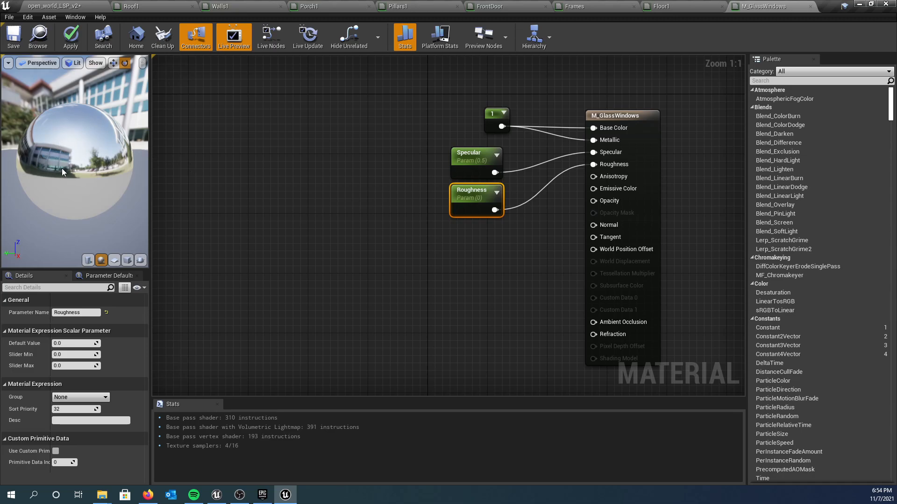
pyautogui.moveTo(106, 181); pyautogui.dragTo(105, 181)
# Duplicate the Roughness parameter, place the copy just below it and rename the copy Opacity
pyautogui.hotkey('ctrl', 'w')
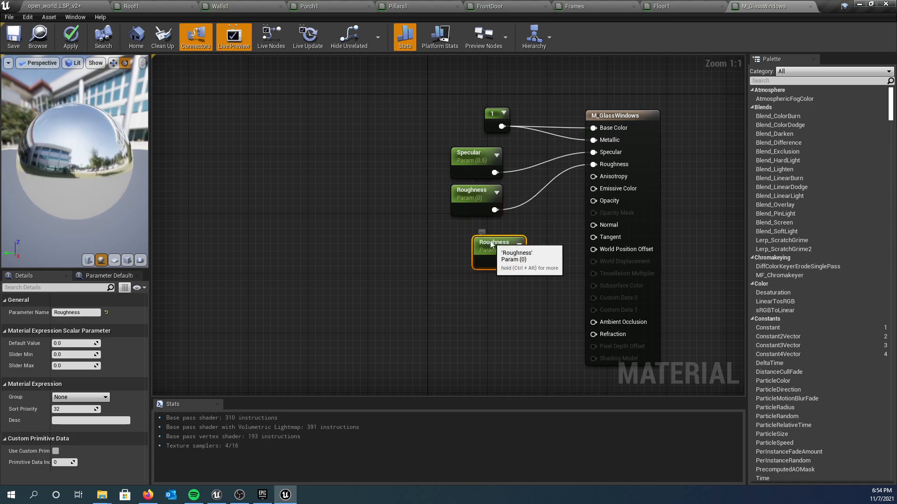
pyautogui.moveTo(492, 243); pyautogui.dragTo(480, 231)
pyautogui.click(68, 313)
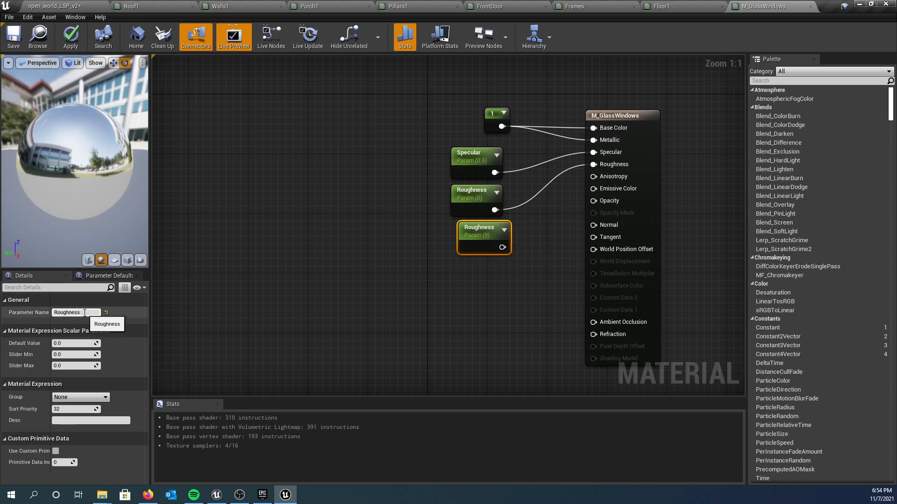
pyautogui.write('Opacity')
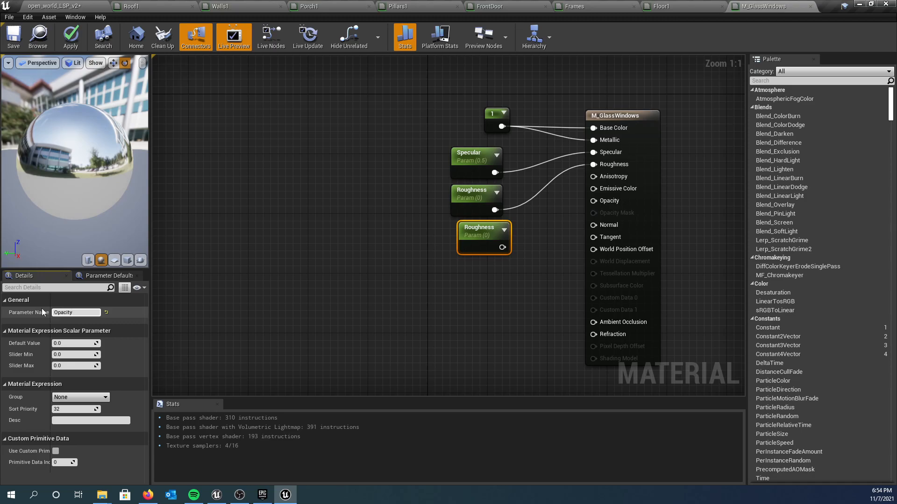
pyautogui.press('Return')
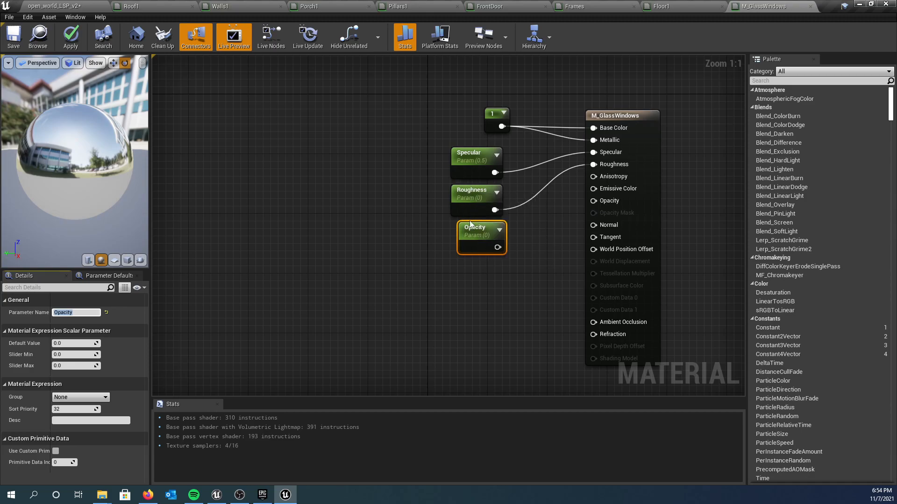
# Set the Opacity parameter's default value to 0.5 and connect it to the material's Opacity input
pyautogui.click(69, 344)
pyautogui.write('0.5')
pyautogui.press('Return')
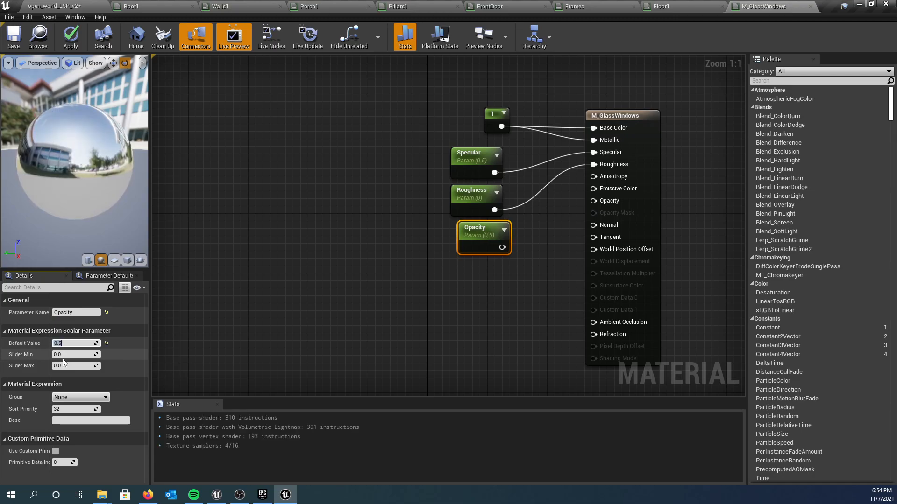
pyautogui.moveTo(508, 245); pyautogui.dragTo(593, 201)
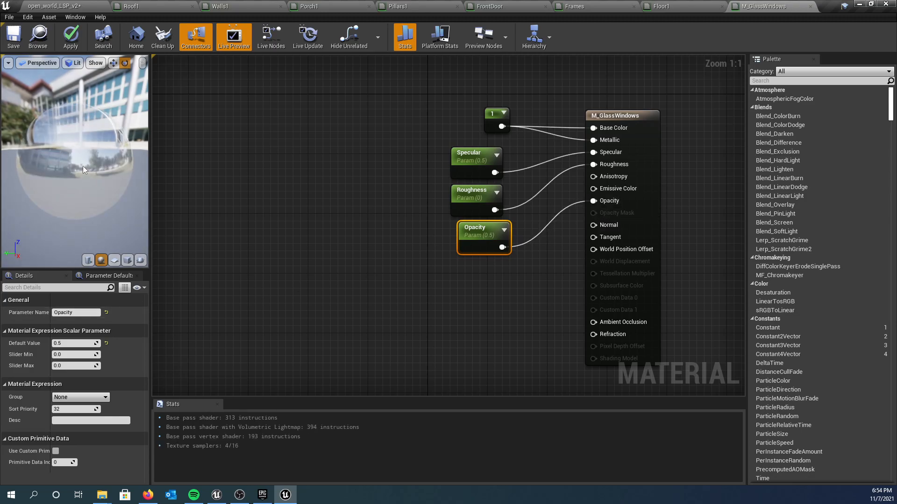
# Add a constant node with value 1 in the free space below the Opacity parameter
pyautogui.moveTo(500, 309); pyautogui.dragTo(443, 230, button='right')
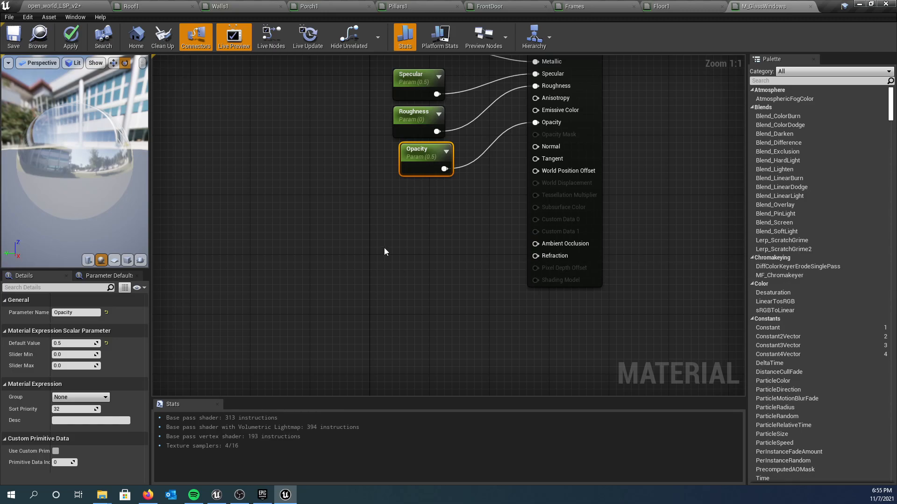
pyautogui.click(325, 223)
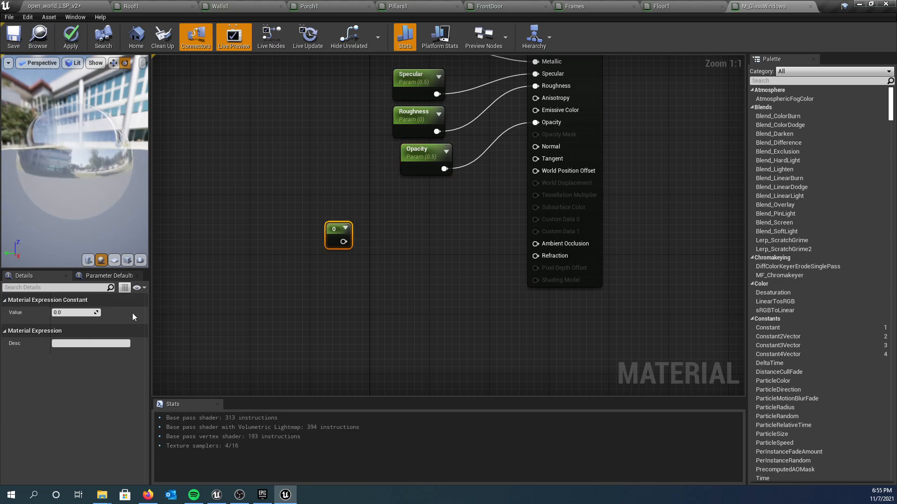
pyautogui.click(75, 313)
pyautogui.write('1')
pyautogui.press('Return')
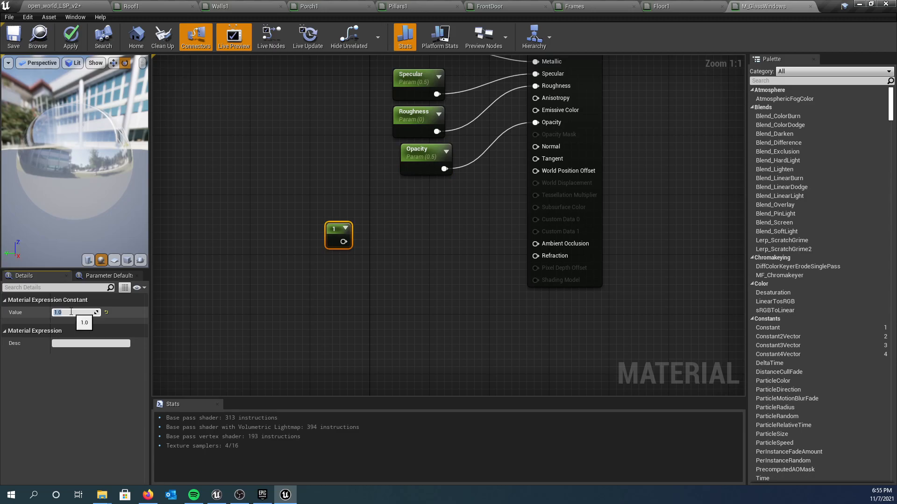
# Duplicate the Opacity parameter, rename the copy IOR and place it just below the unconnected constant node with value 1
pyautogui.click(409, 155)
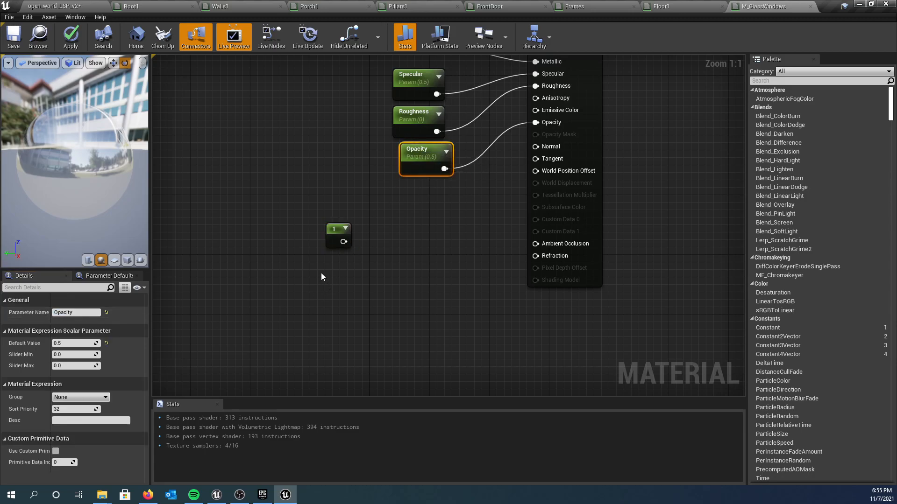
pyautogui.hotkey('ctrl', 'c')
pyautogui.hotkey('ctrl', 'v')
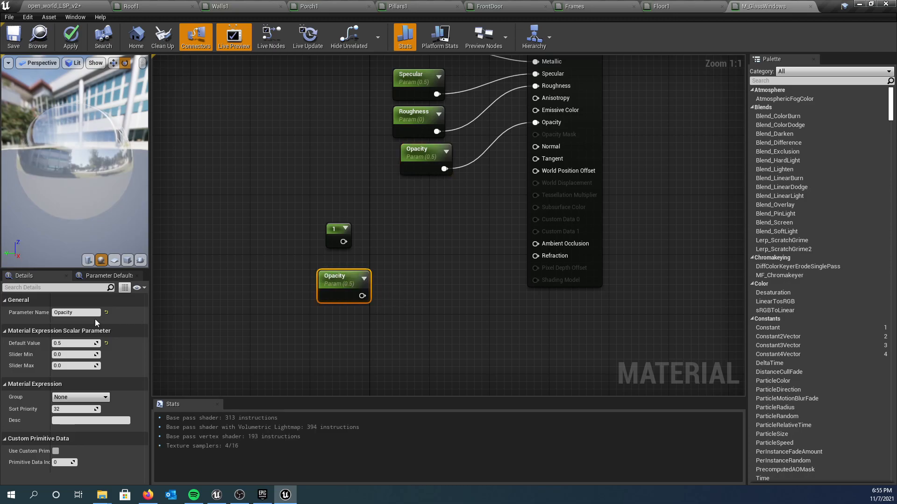
pyautogui.click(83, 312)
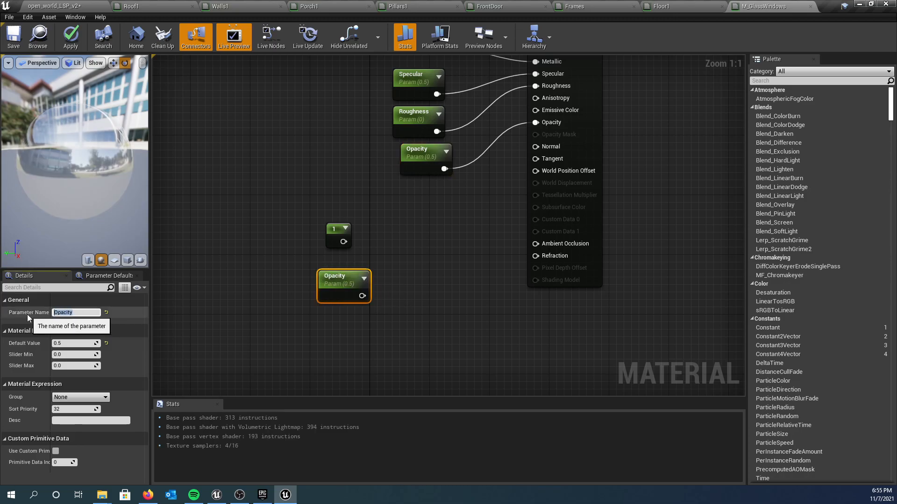
pyautogui.write('IOR')
pyautogui.press('Return')
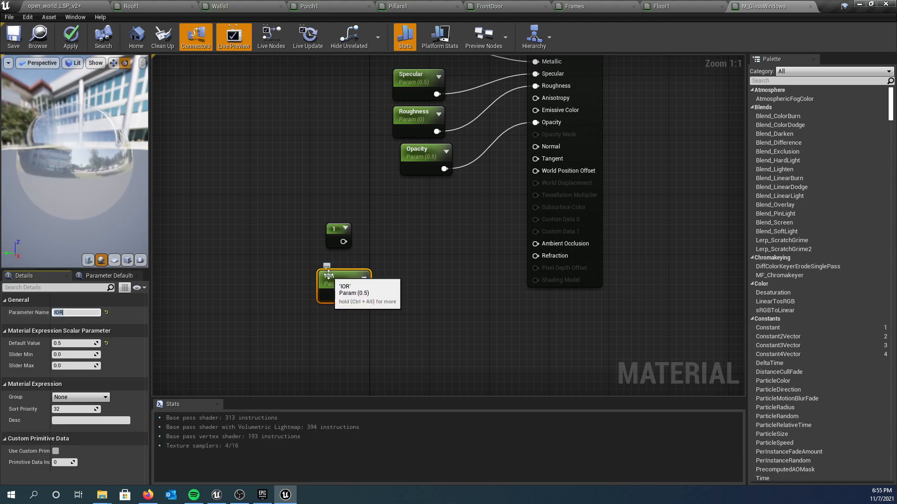
pyautogui.moveTo(336, 276); pyautogui.dragTo(314, 268)
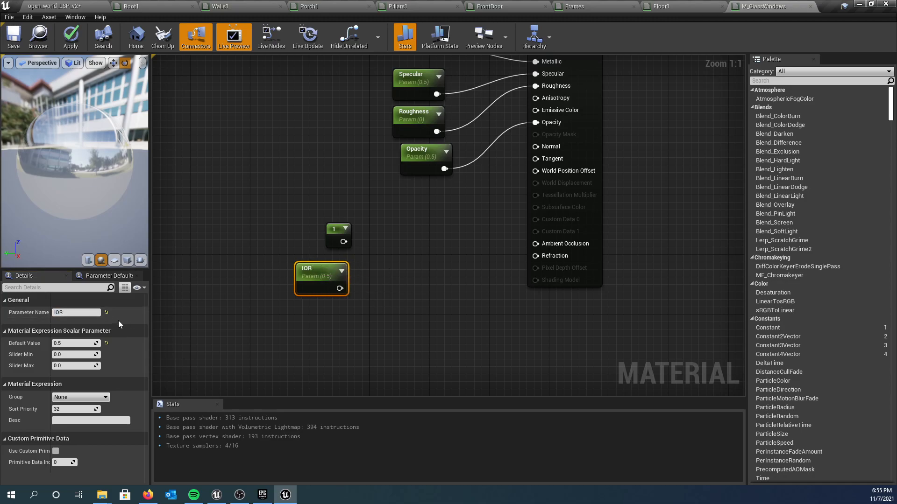
# Set the IOR parameter's default value to 1.33
pyautogui.click(76, 343)
pyautogui.write('1.33')
pyautogui.press('Return')
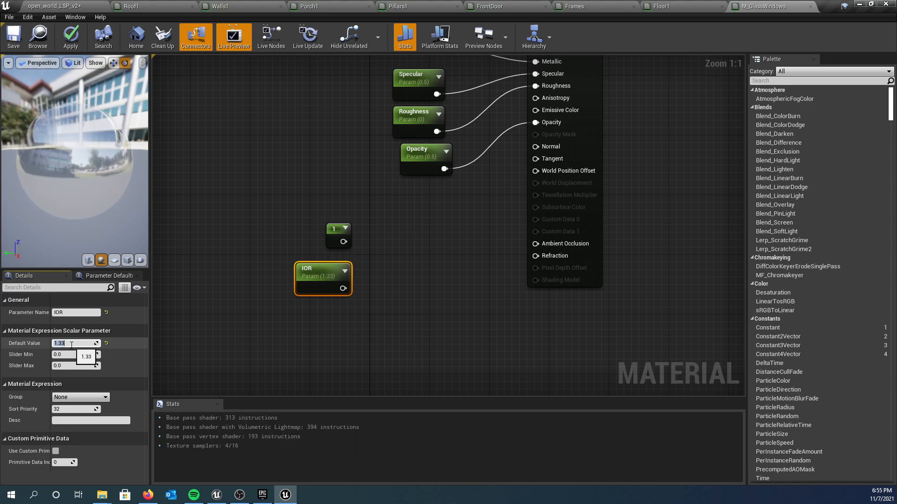
# Add a Fresnel node from the Utility category and place it directly below the IOR parameter
pyautogui.moveTo(282, 332); pyautogui.dragTo(262, 279, button='right')
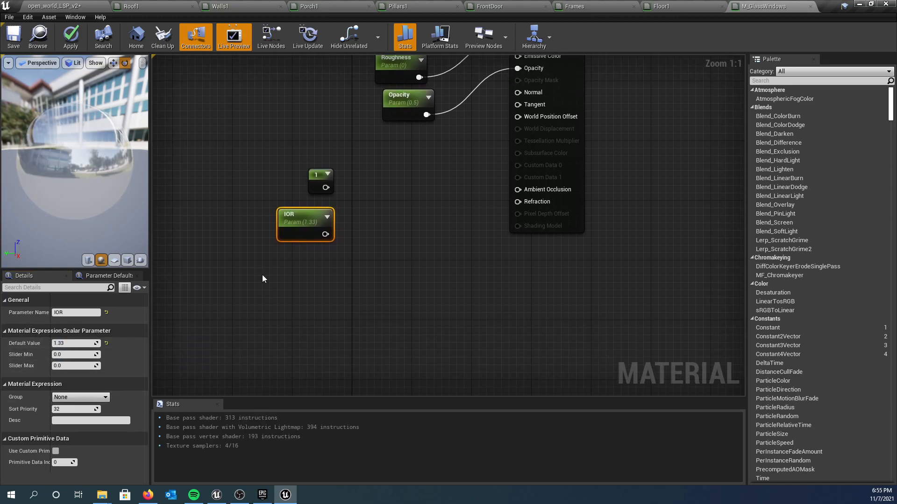
pyautogui.rightClick(301, 265)
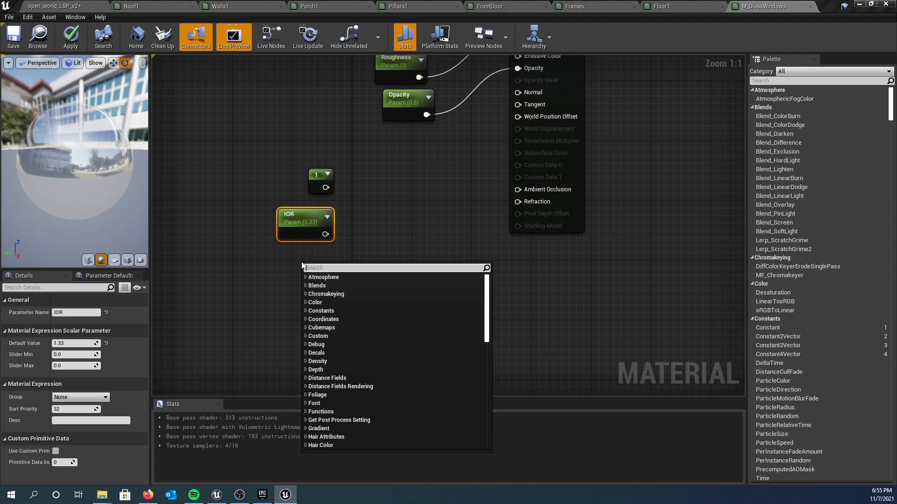
pyautogui.write('frea')
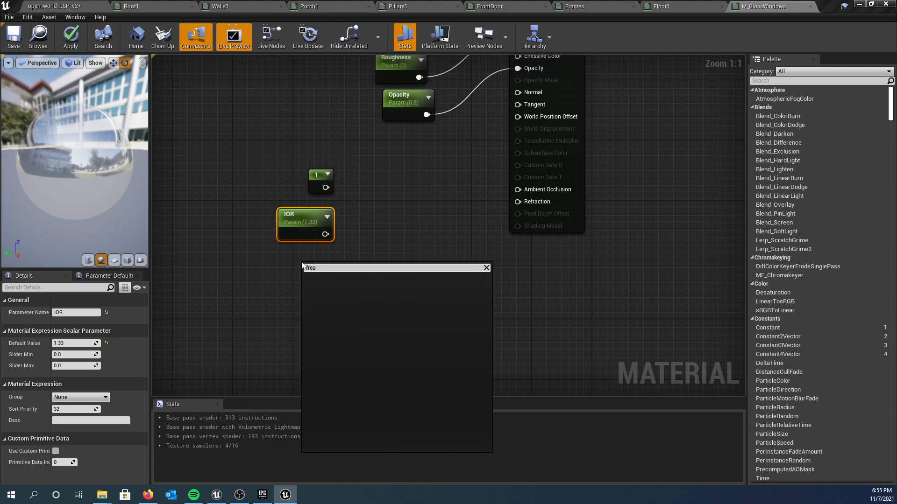
pyautogui.press('BackSpace')
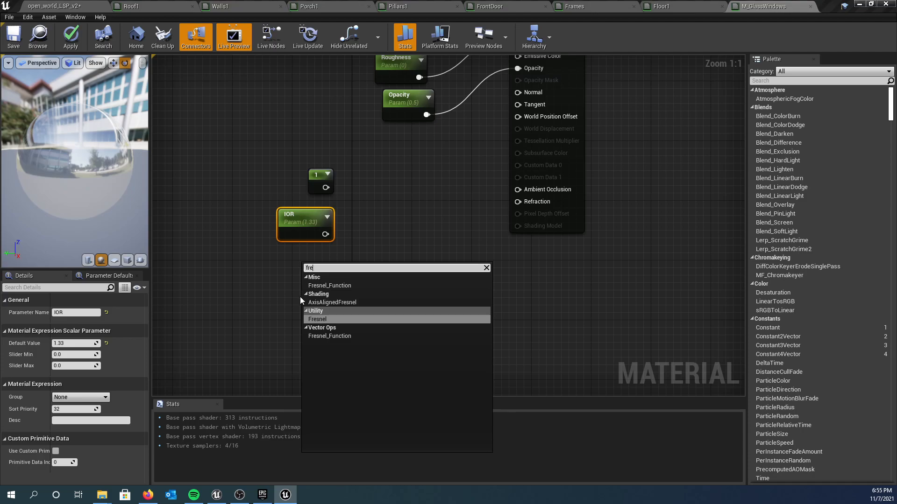
pyautogui.click(317, 318)
pyautogui.moveTo(317, 266); pyautogui.dragTo(280, 251)
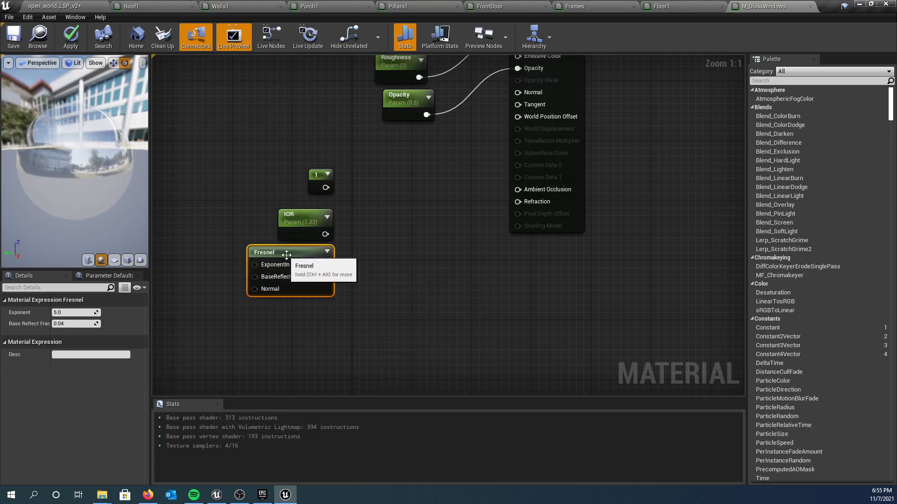
# Add a Lerp node, wire the lower constant 1 to A, IOR to B and Fresnel to Alpha, and connect its output to Refraction
pyautogui.click(414, 216)
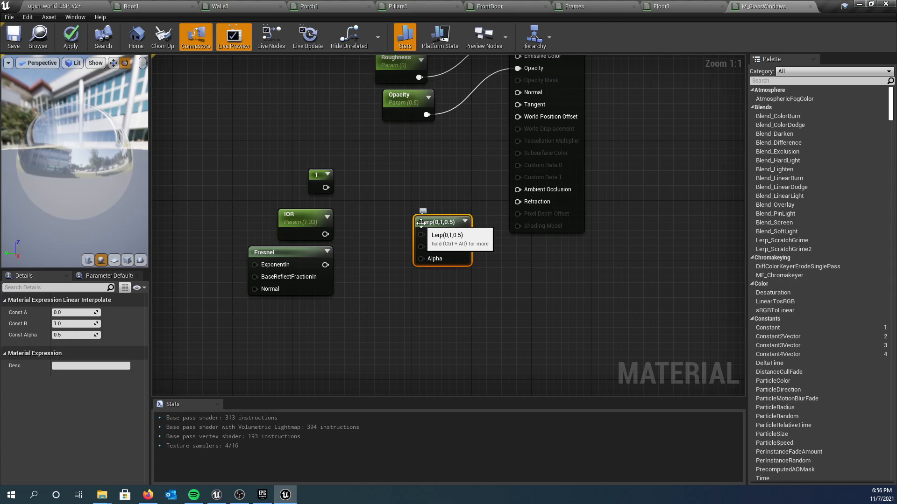
pyautogui.moveTo(403, 209); pyautogui.dragTo(396, 209)
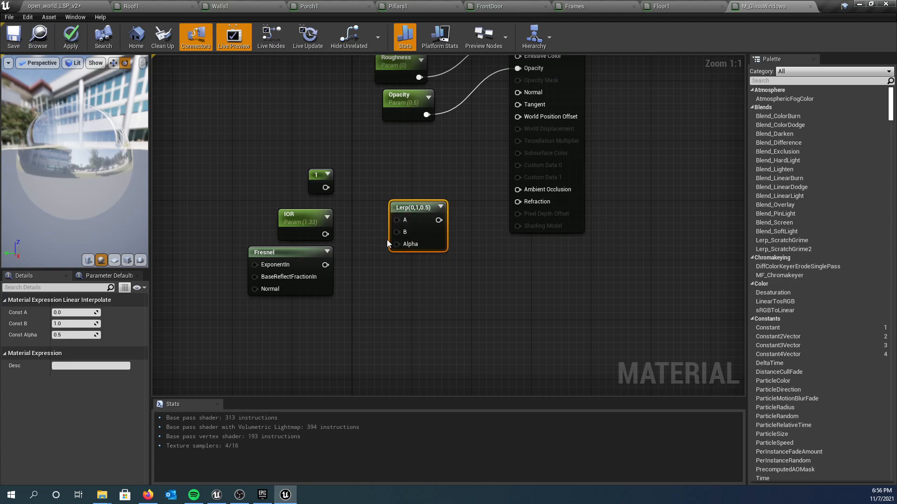
pyautogui.moveTo(325, 187); pyautogui.dragTo(396, 220)
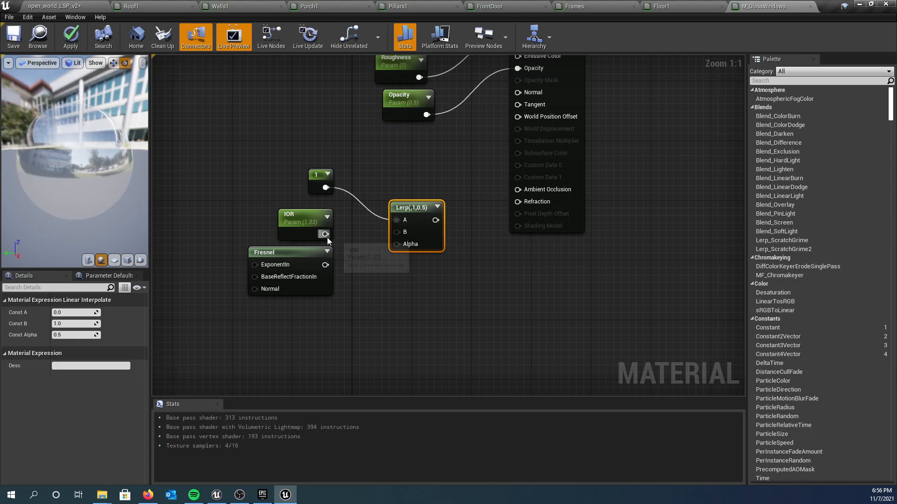
pyautogui.moveTo(323, 234); pyautogui.dragTo(396, 232)
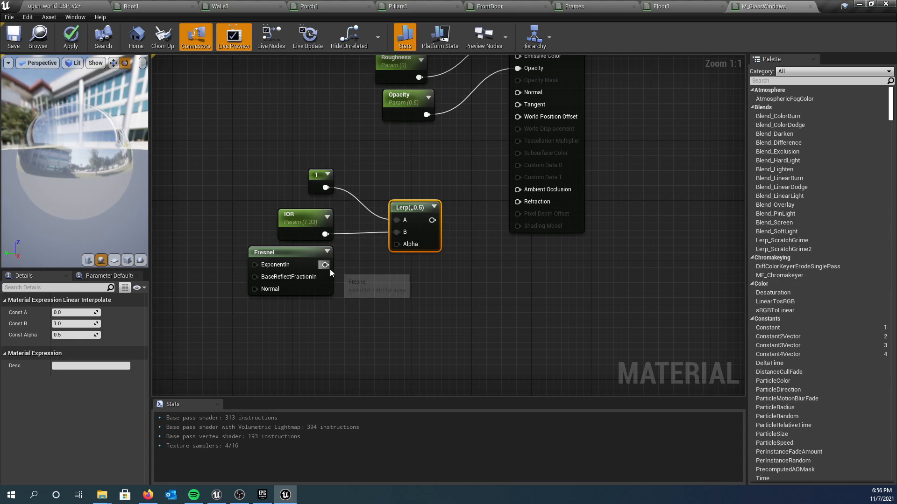
pyautogui.moveTo(326, 265); pyautogui.dragTo(517, 201)
pyautogui.scroll(-2, 377, 162)
pyautogui.moveTo(363, 157); pyautogui.dragTo(391, 252, button='right')
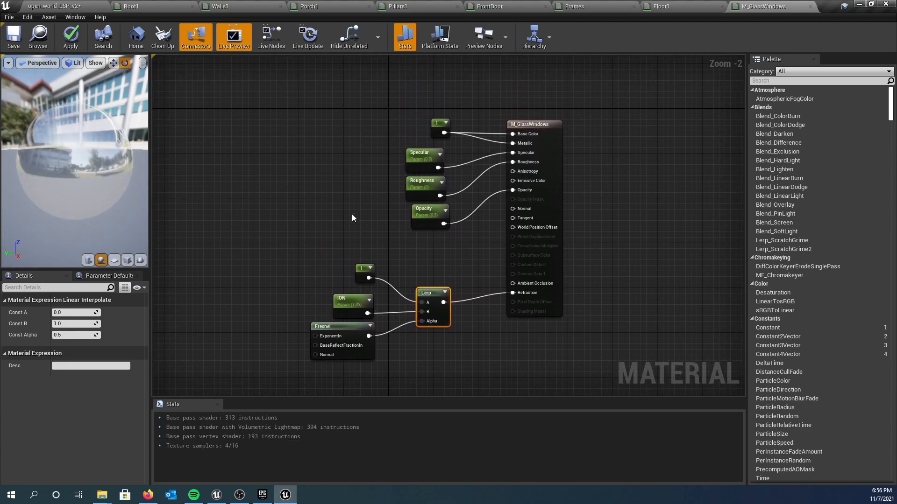
# Save the M_GlassWindows material and return to the open_world_LSP_v2 level to view the house's window glass up close
pyautogui.click(13, 37)
pyautogui.click(79, 6)
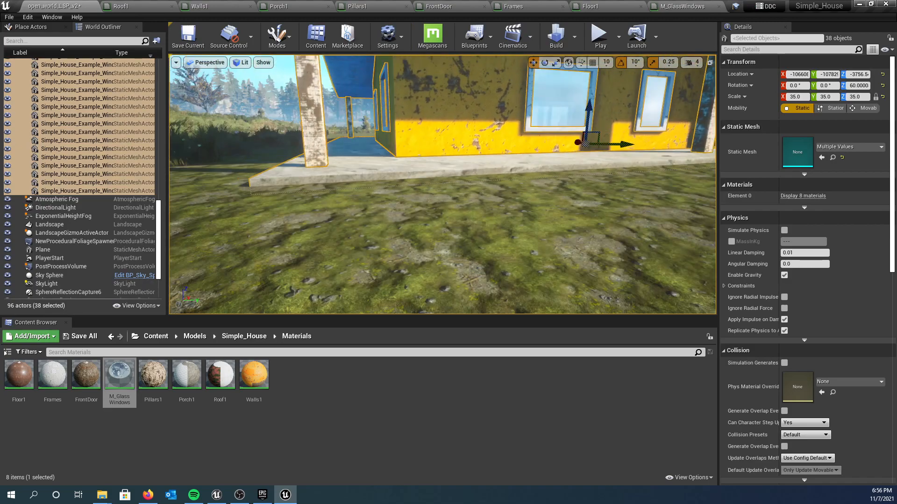
pyautogui.moveTo(465, 168); pyautogui.dragTo(514, 168, button='right')
pyautogui.press('w')
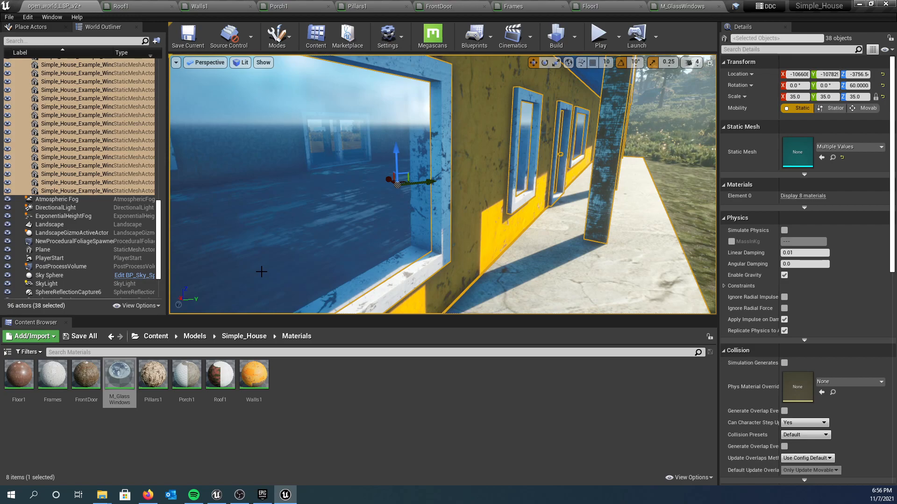
# Create a material instance of M_GlassWindows named M_GlassWindows_Inst in the Materials folder
pyautogui.click(110, 384)
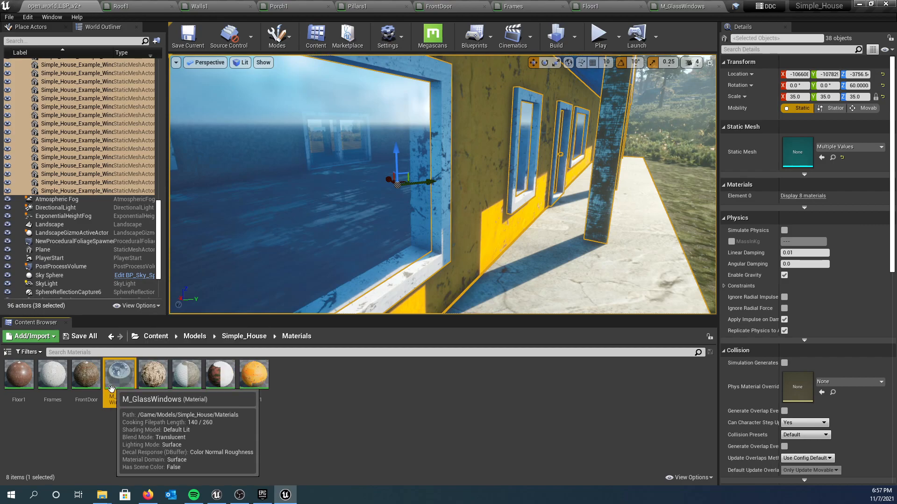
pyautogui.rightClick(120, 376)
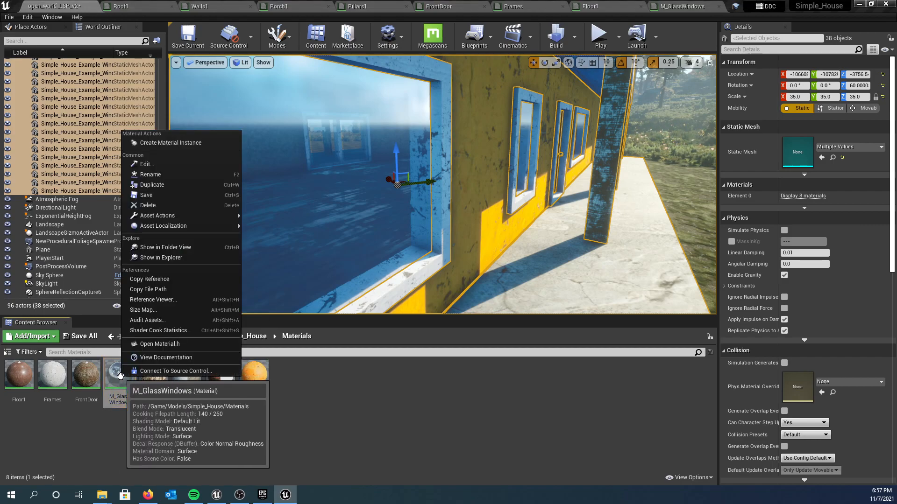
pyautogui.click(167, 143)
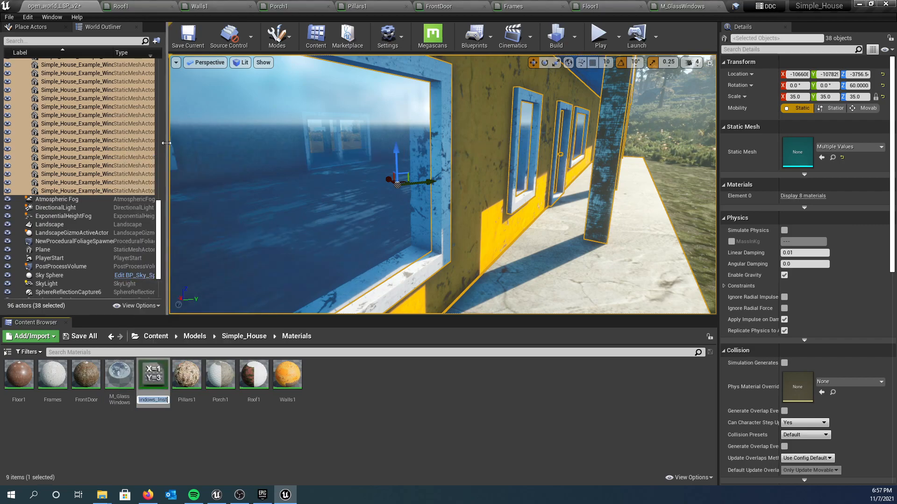
pyautogui.press('Return')
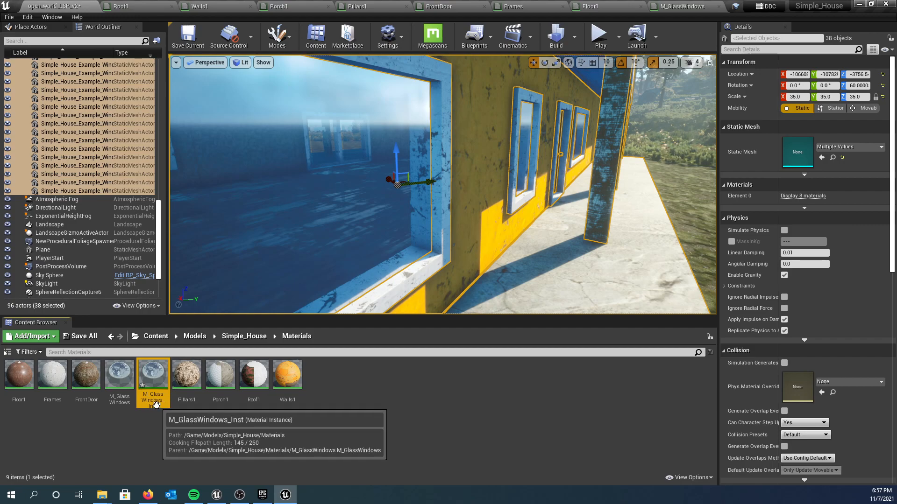
# Filter the level's actors by "window", select only the Simple_House folder and widen the actor list to read the full names
pyautogui.scroll(-5, 458, 210)
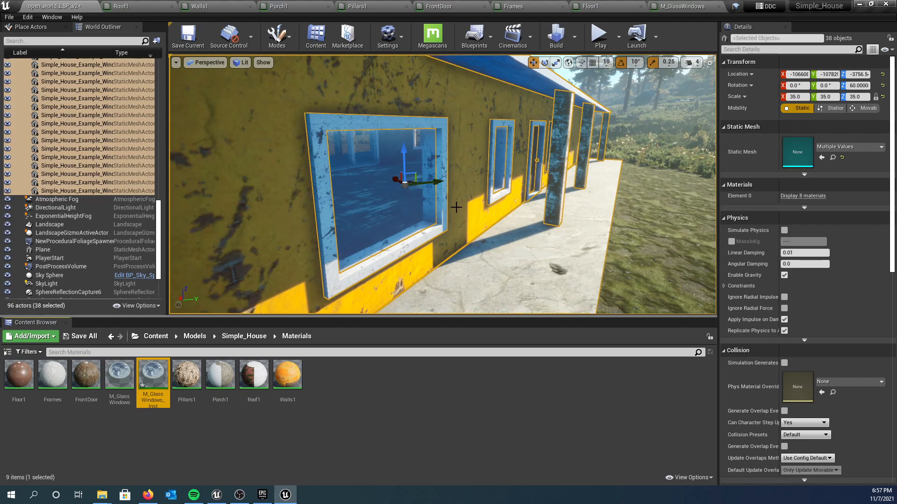
pyautogui.scroll(2, 284, 176)
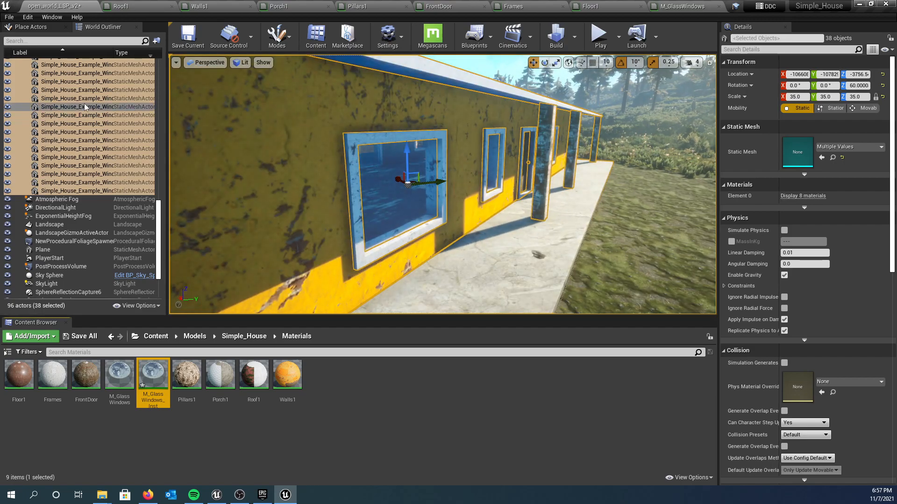
pyautogui.click(37, 42)
pyautogui.write('window')
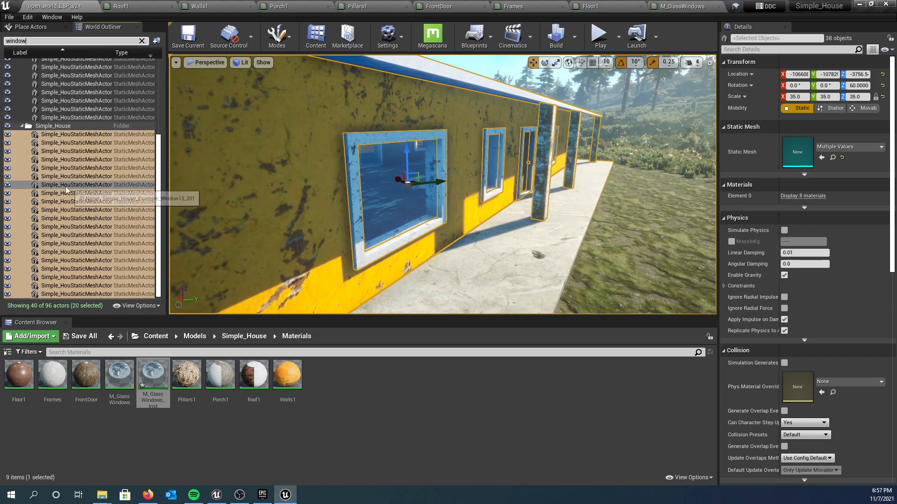
pyautogui.click(49, 126)
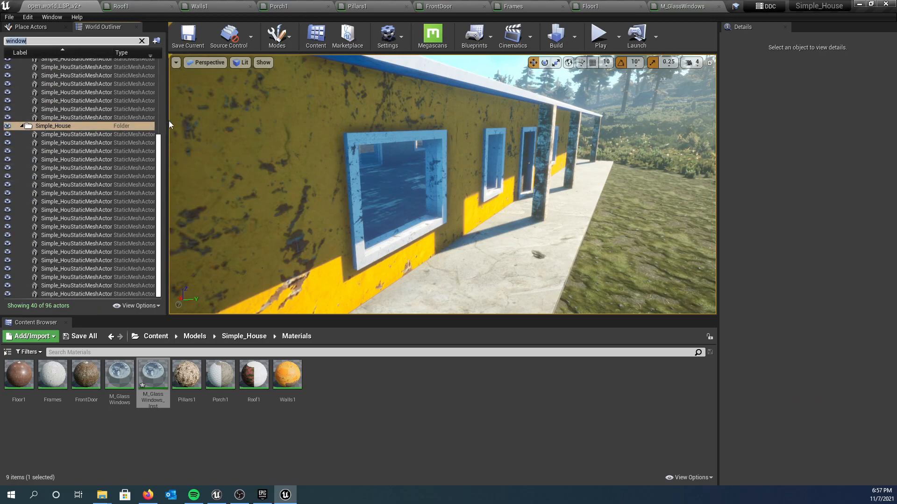
pyautogui.moveTo(166, 121); pyautogui.dragTo(259, 119)
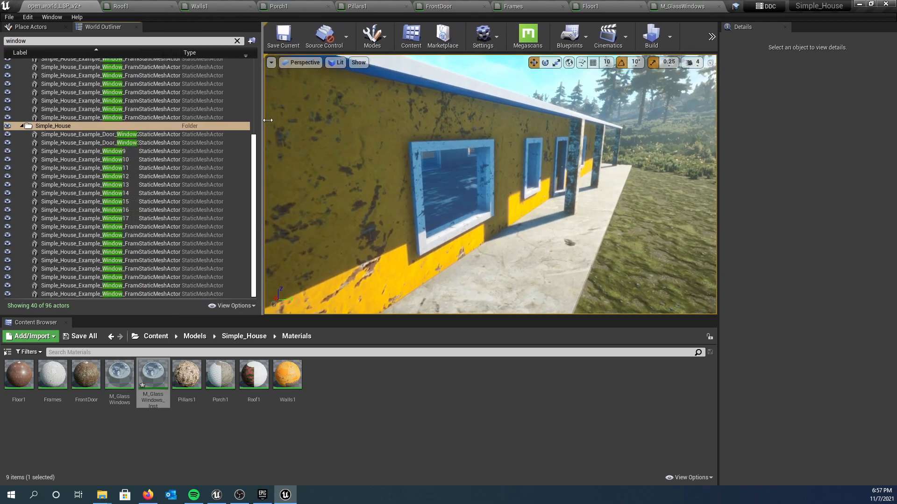
pyautogui.scroll(2, 153, 139)
pyautogui.scroll(3, 152, 139)
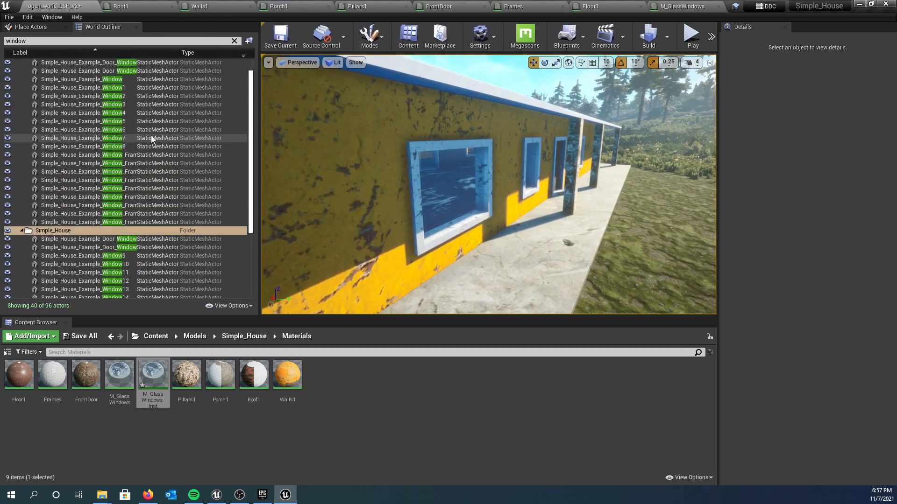
pyautogui.scroll(-1, 150, 135)
pyautogui.scroll(1, 150, 134)
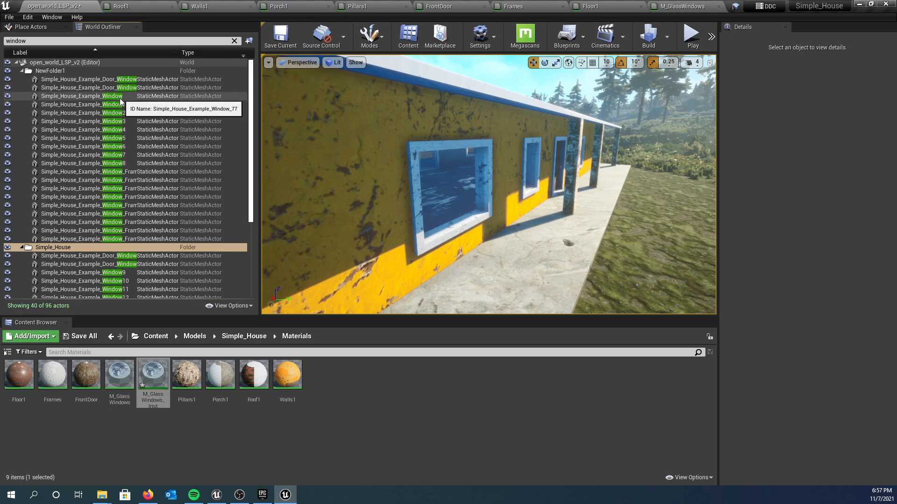
pyautogui.scroll(-5, 121, 146)
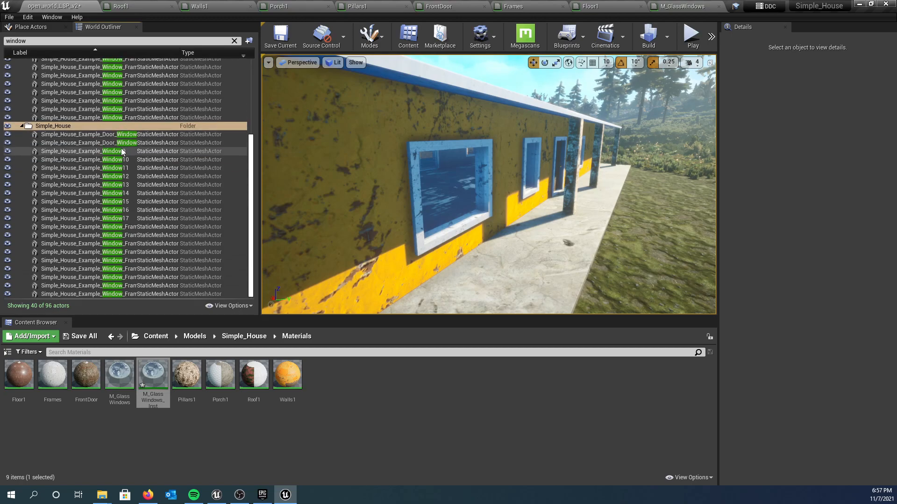
pyautogui.scroll(2, 123, 186)
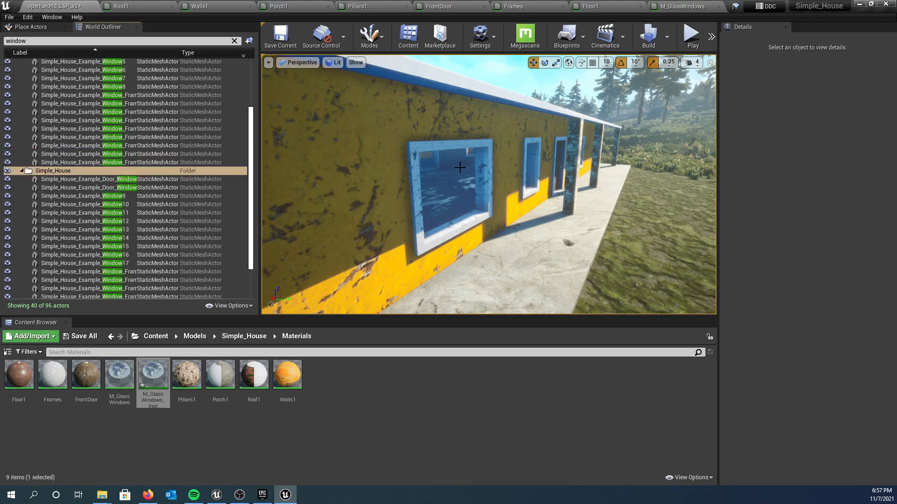
# Select the front window panes Window9, Window10 and Window17 together and assign M_GlassWindows_Inst to their material Element 0
pyautogui.scroll(-3, 455, 164)
pyautogui.scroll(-3, 454, 164)
pyautogui.moveTo(457, 159); pyautogui.dragTo(405, 173, button='right')
pyautogui.click(547, 163)
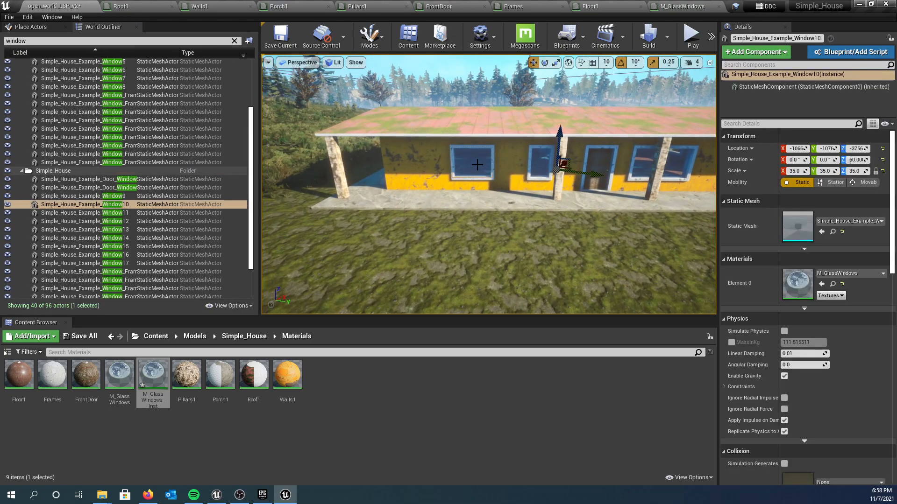
pyautogui.keyDown('ctrl'); pyautogui.click(545, 168); pyautogui.keyUp('ctrl')
pyautogui.keyDown('ctrl'); pyautogui.click(680, 163); pyautogui.keyUp('ctrl')
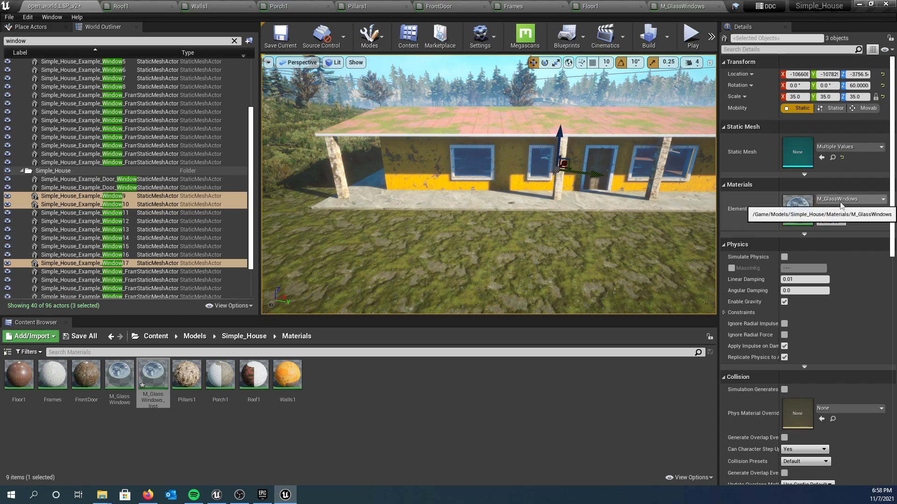
pyautogui.moveTo(153, 376); pyautogui.dragTo(797, 209)
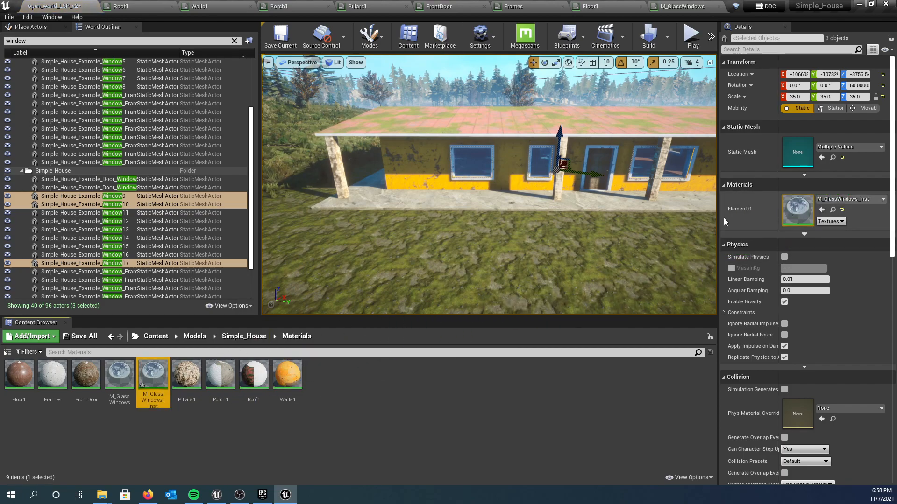
pyautogui.moveTo(539, 224); pyautogui.dragTo(590, 247, button='right')
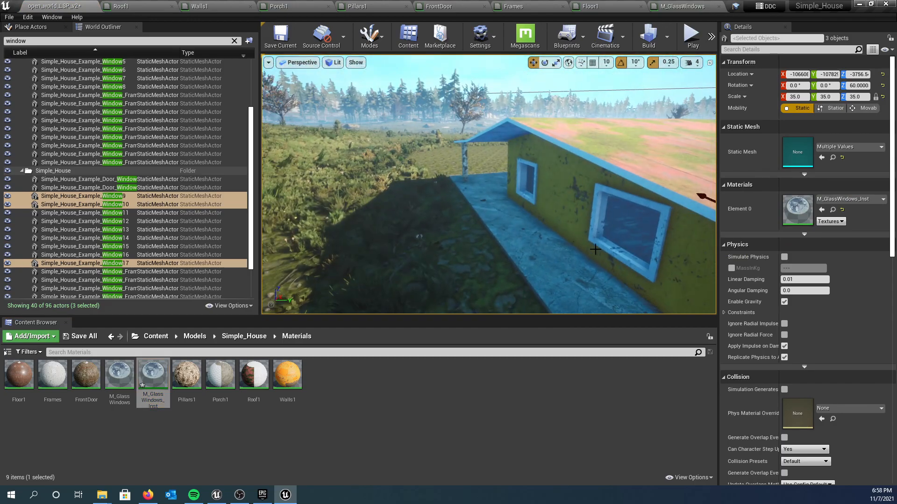
# Select the side-wall window panes Window11 and Window12 together and assign M_GlassWindows_Inst to their material Element 0
pyautogui.click(590, 229)
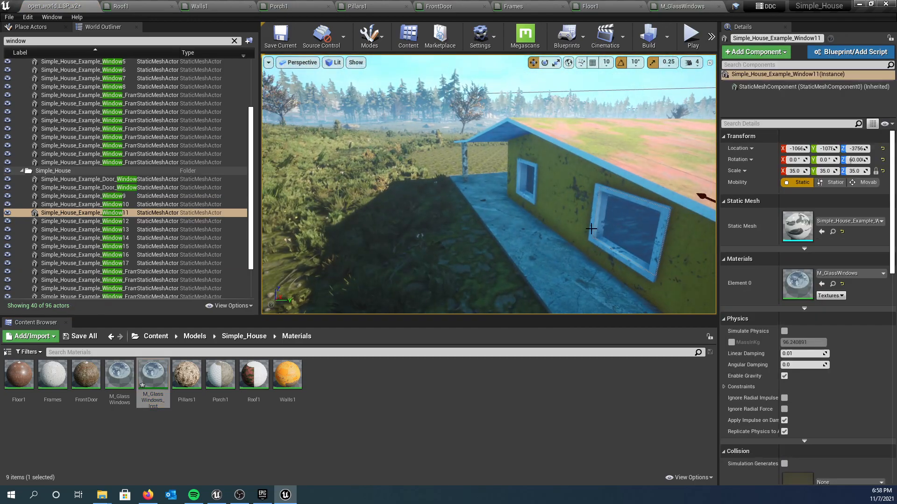
pyautogui.keyDown('ctrl'); pyautogui.click(529, 175); pyautogui.keyUp('ctrl')
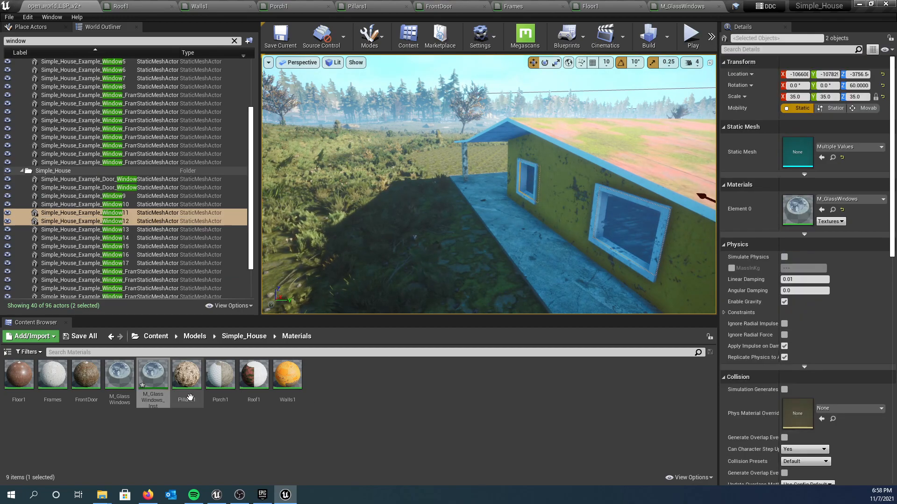
pyautogui.moveTo(153, 376); pyautogui.dragTo(796, 206)
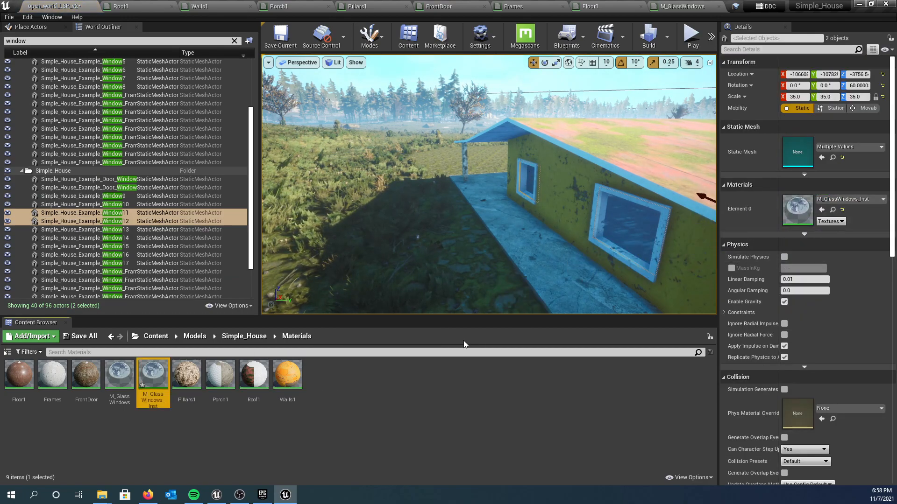
# Select Window13, Window14 and both Door_Window panes on the double-door side and assign M_GlassWindows_Inst to their material Element 0
pyautogui.press('w')
pyautogui.moveTo(422, 247); pyautogui.dragTo(622, 208, button='right')
pyautogui.moveTo(432, 222); pyautogui.dragTo(432, 223, button='right')
pyautogui.click(510, 188)
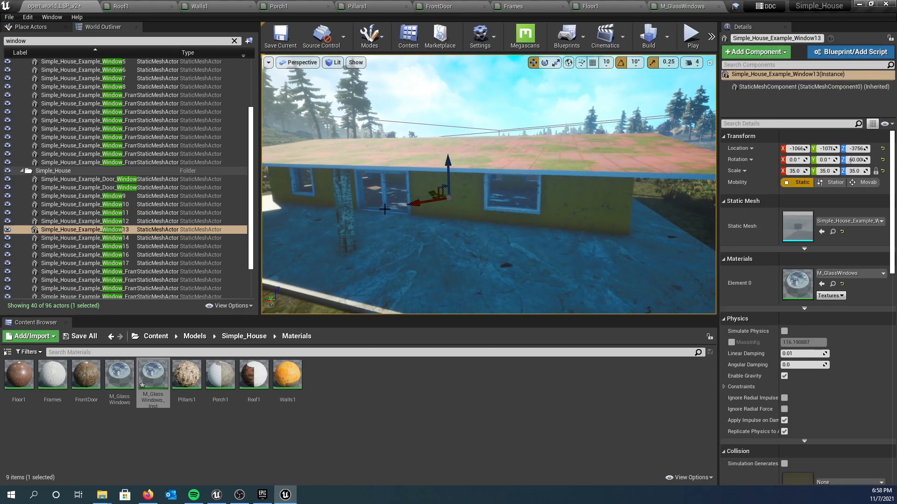
pyautogui.keyDown('ctrl'); pyautogui.click(392, 190); pyautogui.keyUp('ctrl')
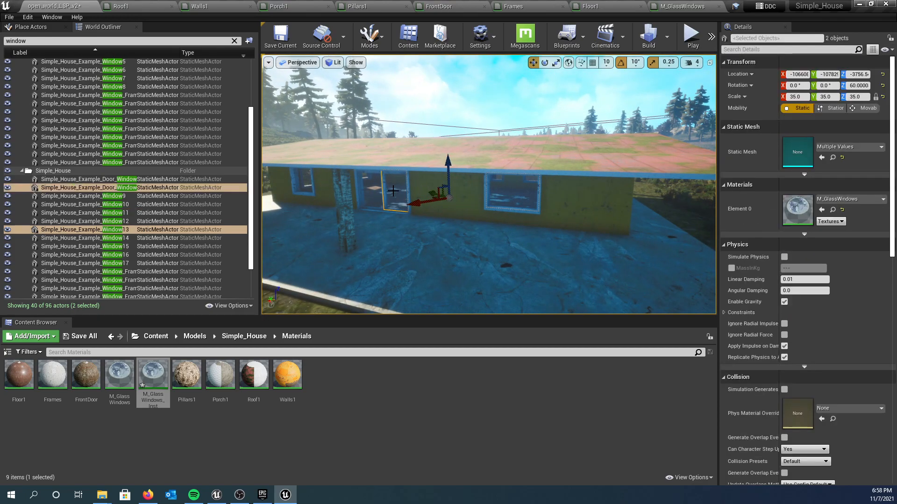
pyautogui.keyDown('ctrl'); pyautogui.click(373, 187); pyautogui.keyUp('ctrl')
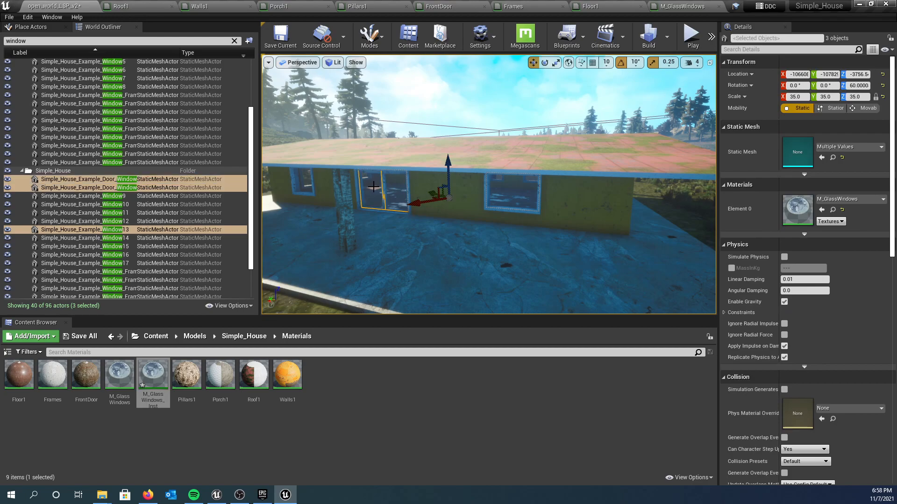
pyautogui.keyDown('ctrl'); pyautogui.click(302, 187); pyautogui.keyUp('ctrl')
pyautogui.moveTo(153, 376); pyautogui.dragTo(794, 208)
# Select the gable-wall window panes Window15 and Window16 and assign M_GlassWindows_Inst to their material Element 0
pyautogui.moveTo(540, 261)
pyautogui.mouseDown(button='right')
pyautogui.moveTo(353, 260)
pyautogui.moveTo(605, 260)
pyautogui.moveTo(551, 252)
pyautogui.mouseUp(button='right')
pyautogui.press('f')
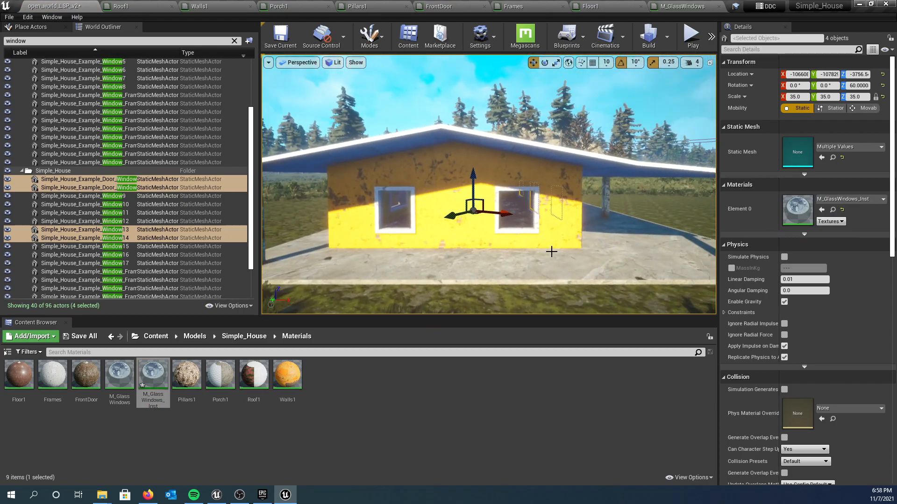
pyautogui.click(518, 206)
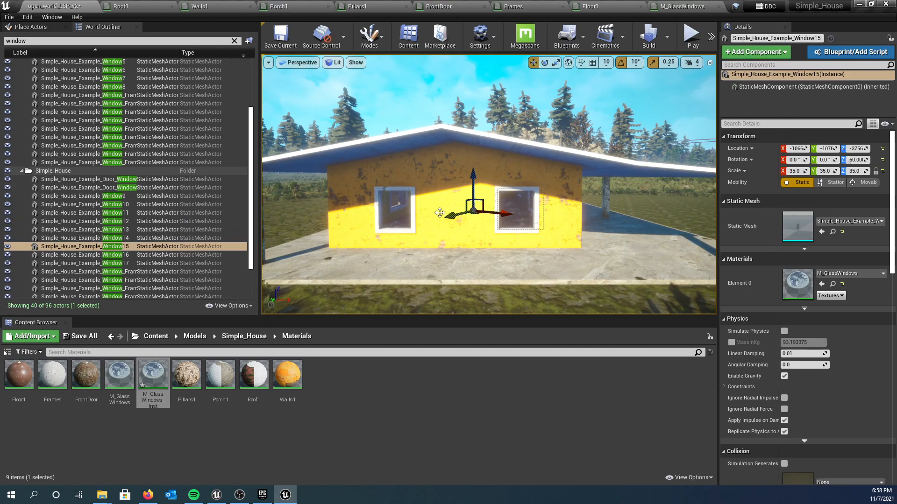
pyautogui.keyDown('ctrl'); pyautogui.click(393, 216); pyautogui.keyUp('ctrl')
pyautogui.moveTo(153, 374); pyautogui.dragTo(799, 204)
# Open M_GlassWindows_Inst in a floating, taller editor window over the level, with the viewport widened to show the front windows
pyautogui.moveTo(579, 232); pyautogui.dragTo(707, 233, button='right')
pyautogui.press('w')
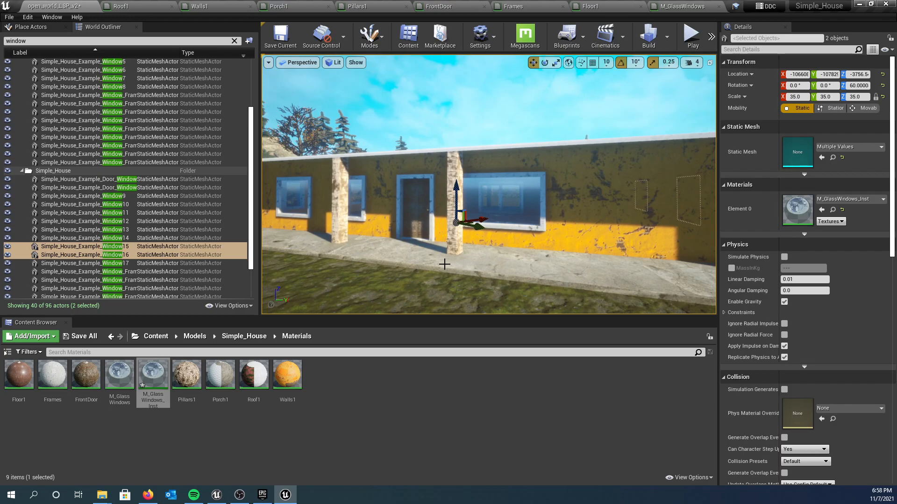
pyautogui.doubleClick(154, 380)
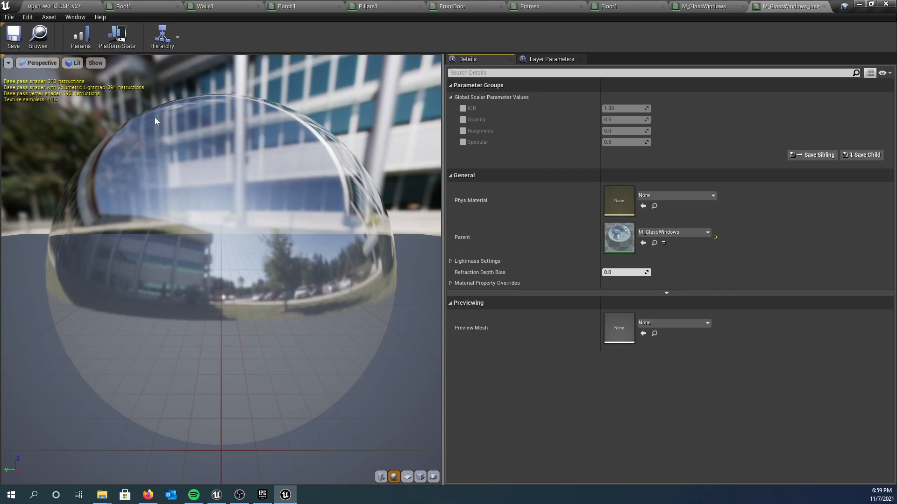
pyautogui.moveTo(794, 6); pyautogui.dragTo(549, 104)
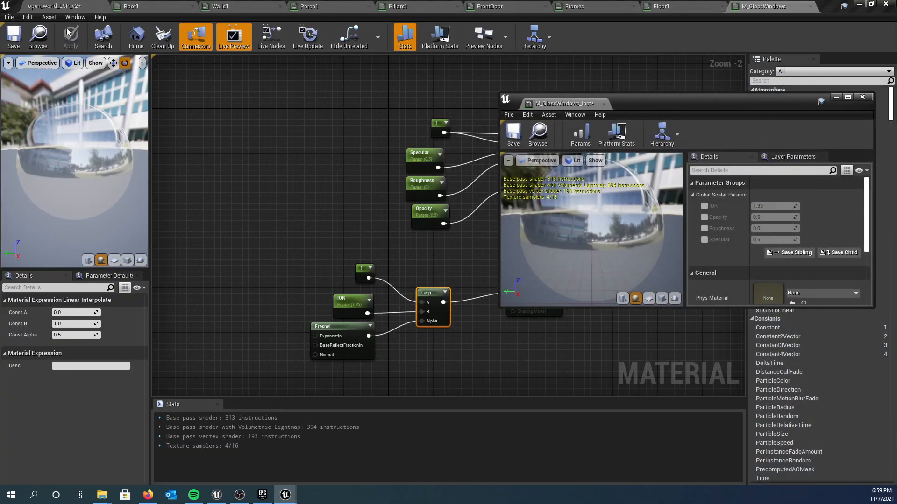
pyautogui.click(70, 6)
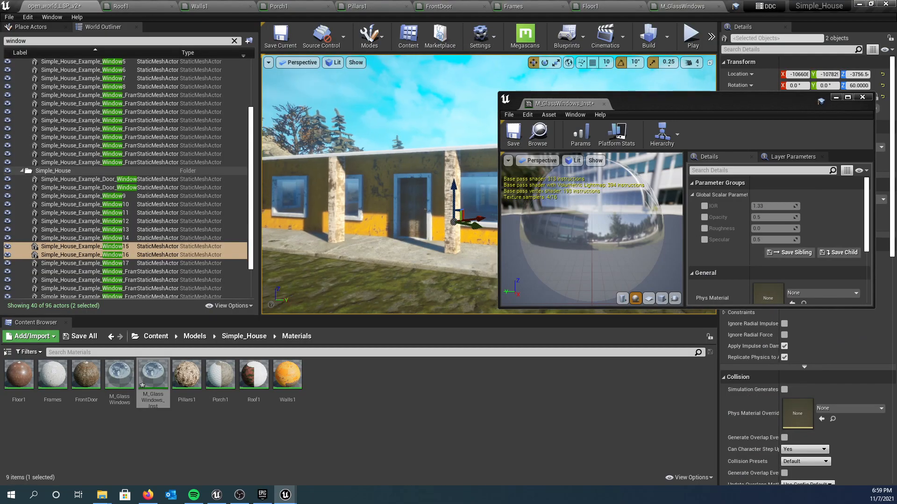
pyautogui.moveTo(260, 93); pyautogui.dragTo(125, 91)
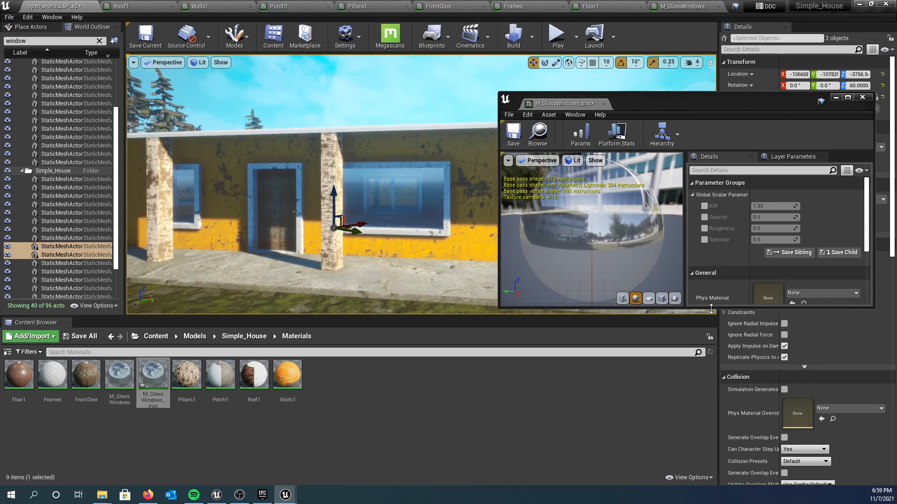
pyautogui.scroll(-2, 710, 310)
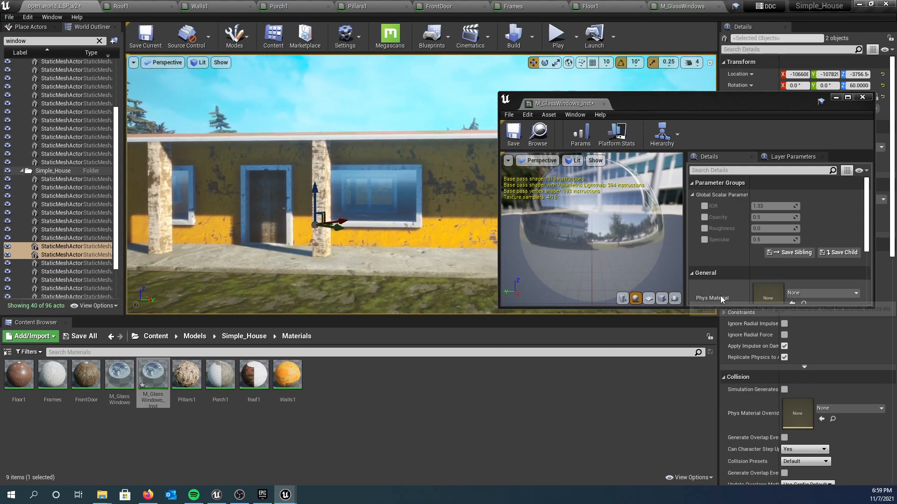
pyautogui.moveTo(730, 308); pyautogui.dragTo(741, 406)
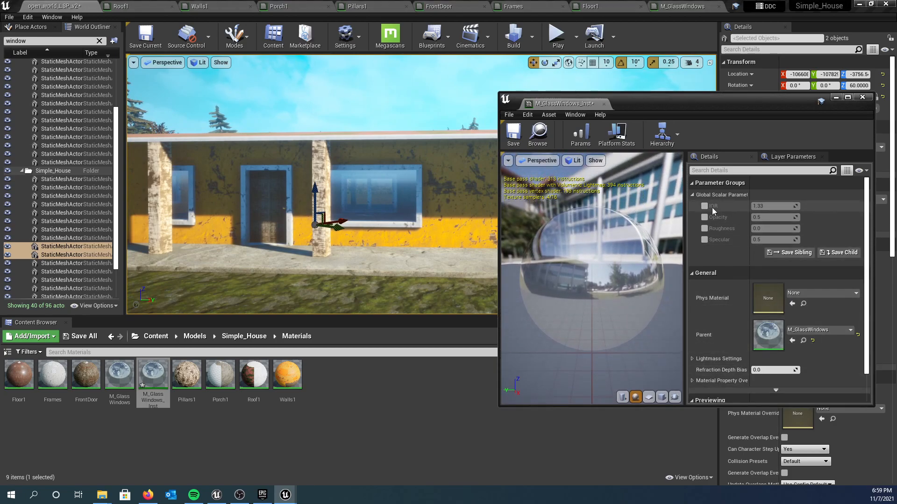
# Enable the IOR, Opacity, Roughness and Specular parameter overrides of M_GlassWindows_Inst
pyautogui.click(703, 206)
pyautogui.click(704, 218)
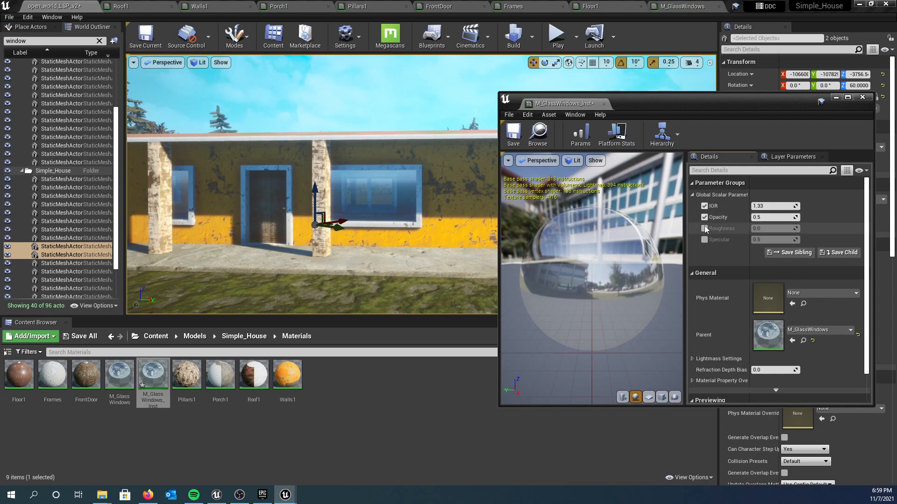
pyautogui.click(703, 240)
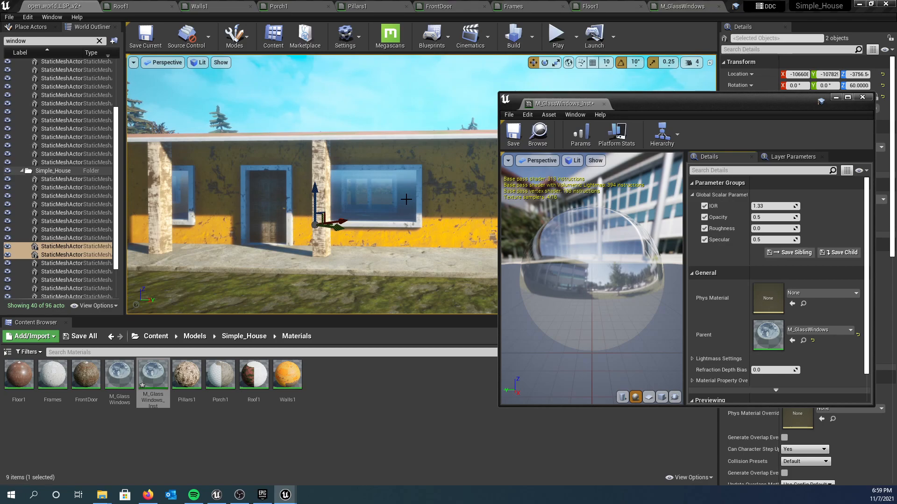
# Try an Opacity of about 0.61 on M_GlassWindows_Inst and reset the parameter to its default
pyautogui.moveTo(311, 187); pyautogui.dragTo(275, 187, button='right')
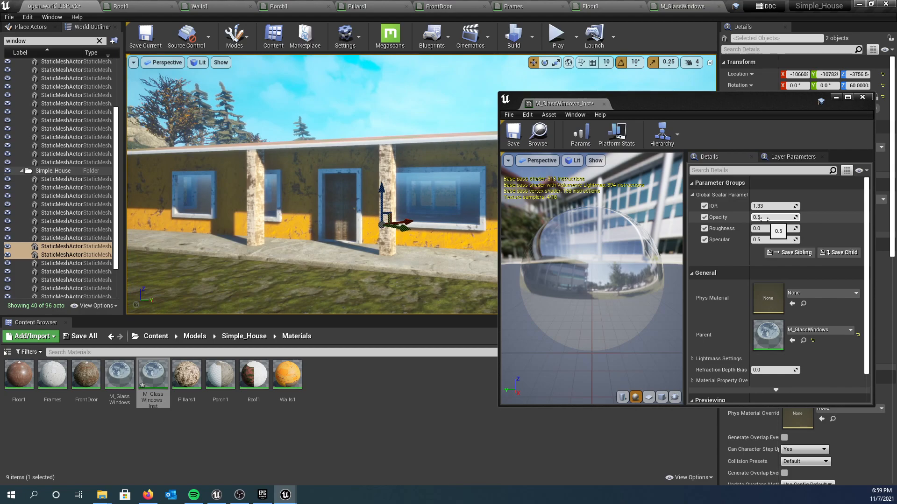
pyautogui.moveTo(762, 218); pyautogui.dragTo(782, 218)
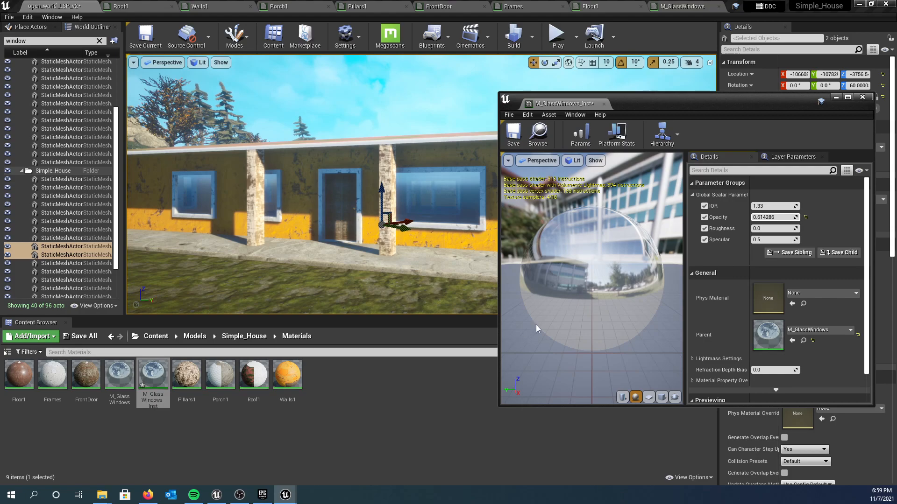
pyautogui.click(806, 218)
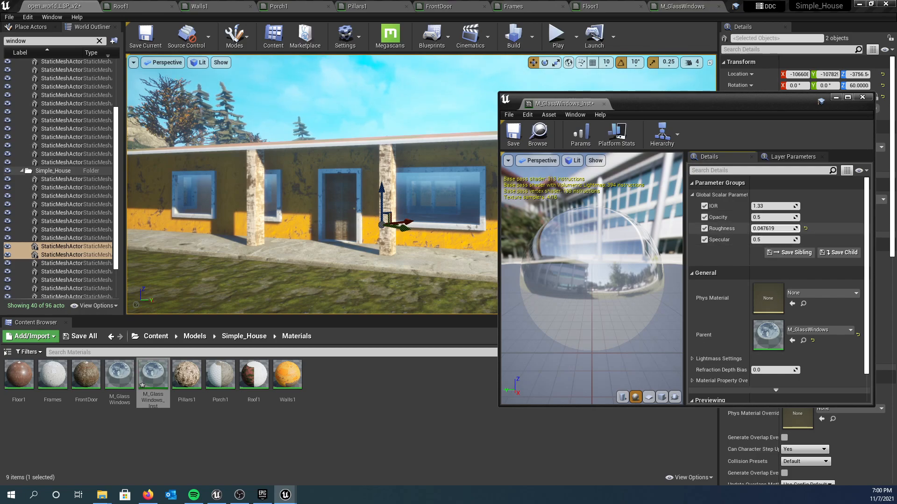
# Try Roughness values of about 0.12 and 0.7 on M_GlassWindows_Inst and view the front window up close
pyautogui.moveTo(773, 228); pyautogui.dragTo(785, 229)
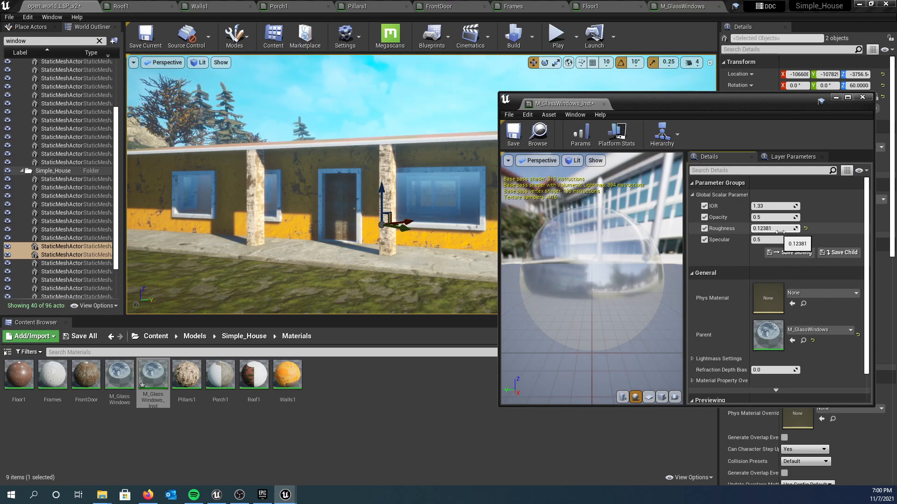
pyautogui.click(805, 229)
pyautogui.click(768, 229)
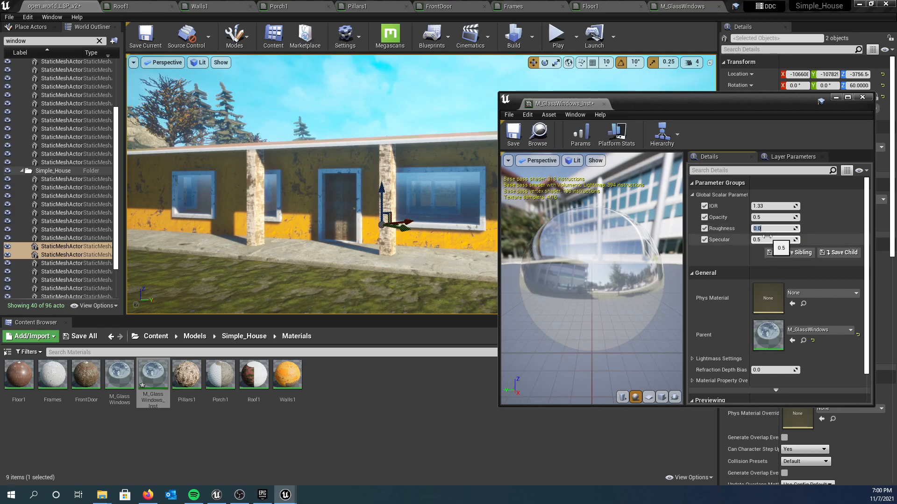
pyautogui.press('Return')
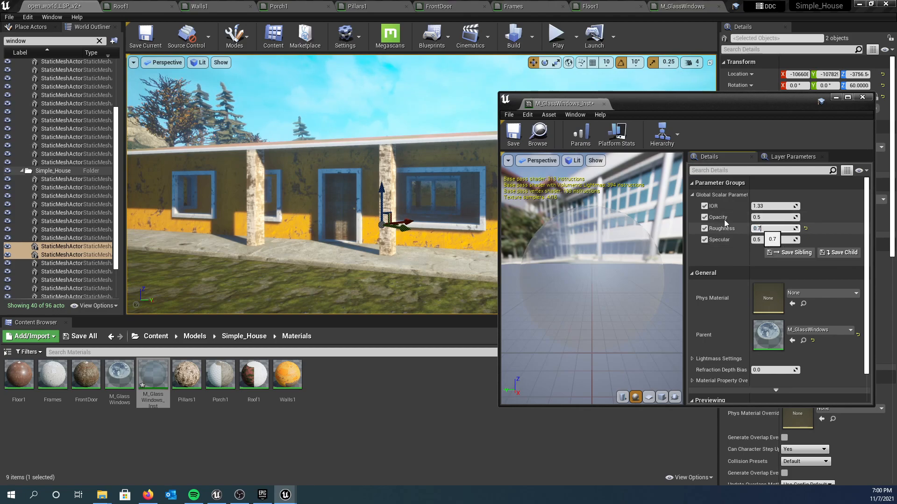
pyautogui.moveTo(432, 203)
pyautogui.mouseDown(button='right')
pyautogui.moveTo(422, 205)
pyautogui.moveTo(467, 203)
pyautogui.moveTo(443, 204)
pyautogui.mouseUp(button='right')
pyautogui.press('w')
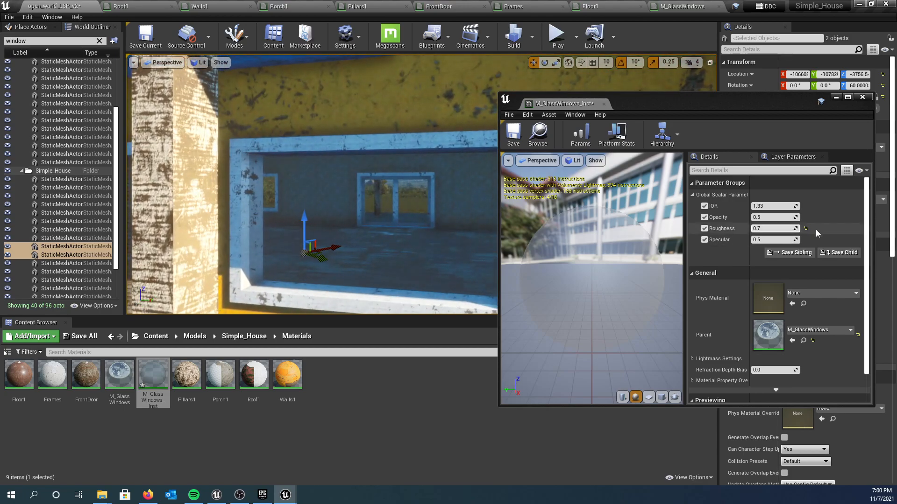
# Try a Roughness of 10 on M_GlassWindows_Inst and reset the parameter to its default
pyautogui.moveTo(759, 228); pyautogui.dragTo(773, 228)
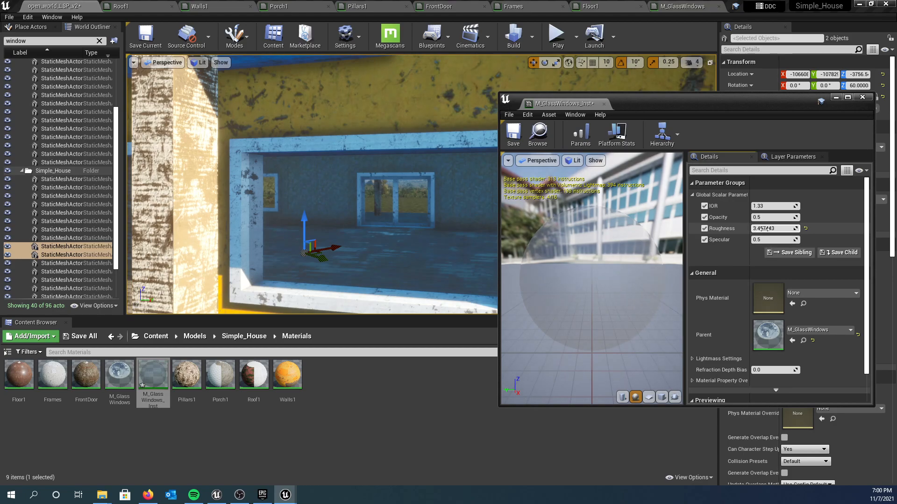
pyautogui.moveTo(773, 229)
pyautogui.mouseDown()
pyautogui.moveTo(748, 228)
pyautogui.moveTo(789, 228)
pyautogui.moveTo(760, 230)
pyautogui.mouseUp()
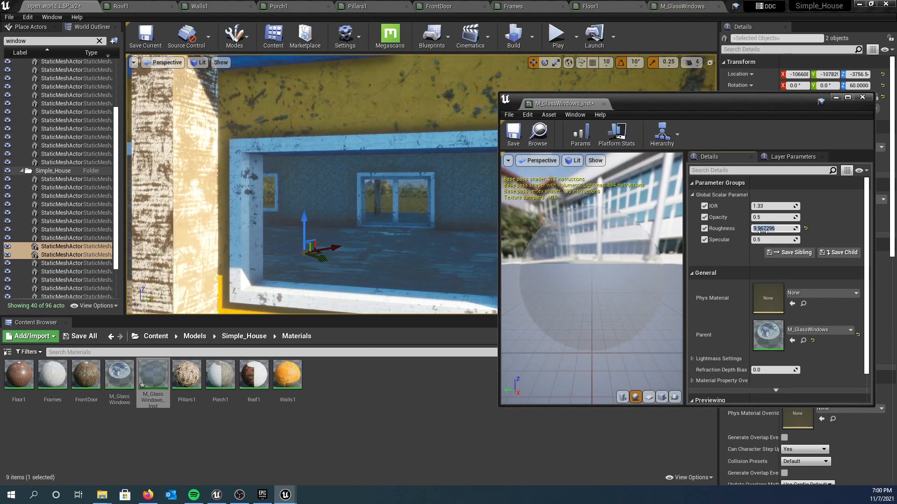
pyautogui.write('10')
pyautogui.press('Return')
pyautogui.moveTo(350, 273)
pyautogui.mouseDown(button='right')
pyautogui.moveTo(294, 292)
pyautogui.moveTo(256, 268)
pyautogui.moveTo(361, 266)
pyautogui.mouseUp(button='right')
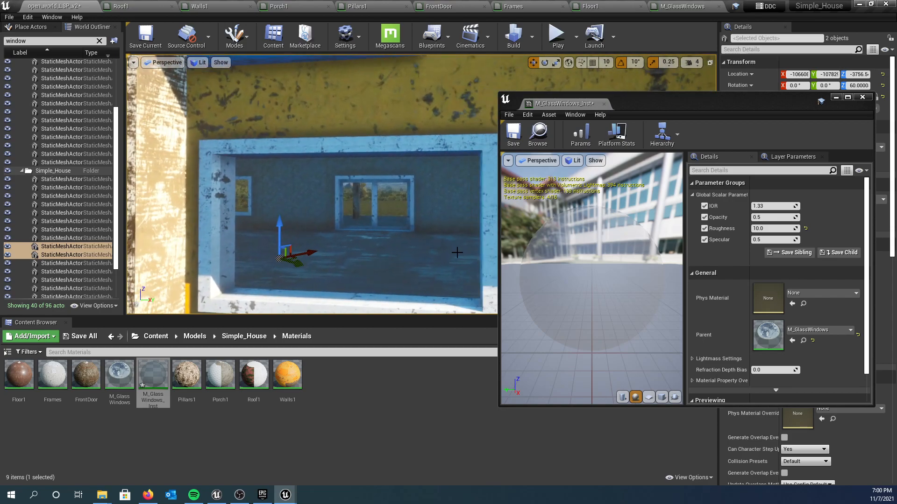
pyautogui.click(805, 229)
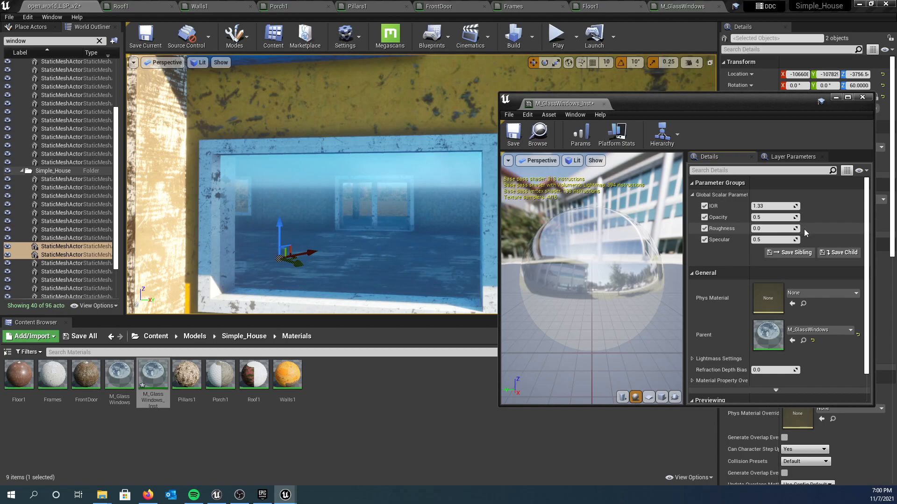
# Play-test the level from the default player start, run the character toward the house and stop the session
pyautogui.moveTo(284, 192); pyautogui.dragTo(208, 276, button='right')
pyautogui.moveTo(267, 205); pyautogui.dragTo(260, 185, button='right')
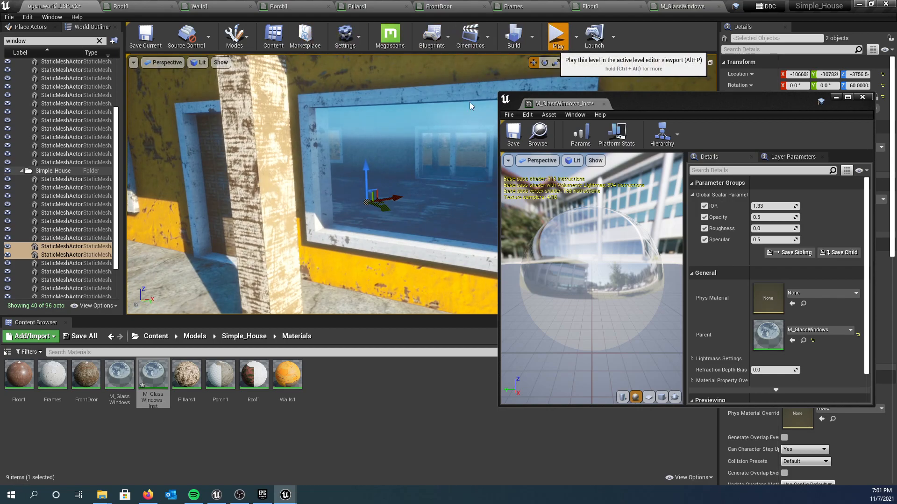
pyautogui.click(312, 192)
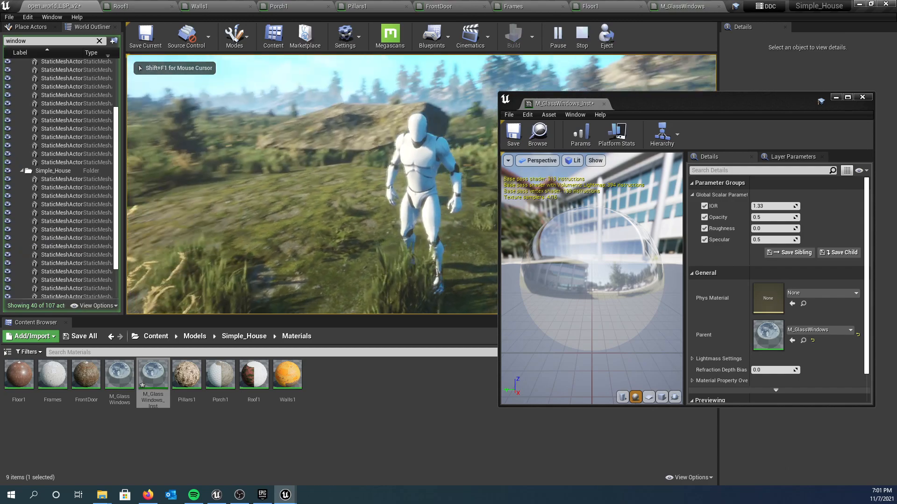
pyautogui.press('w')
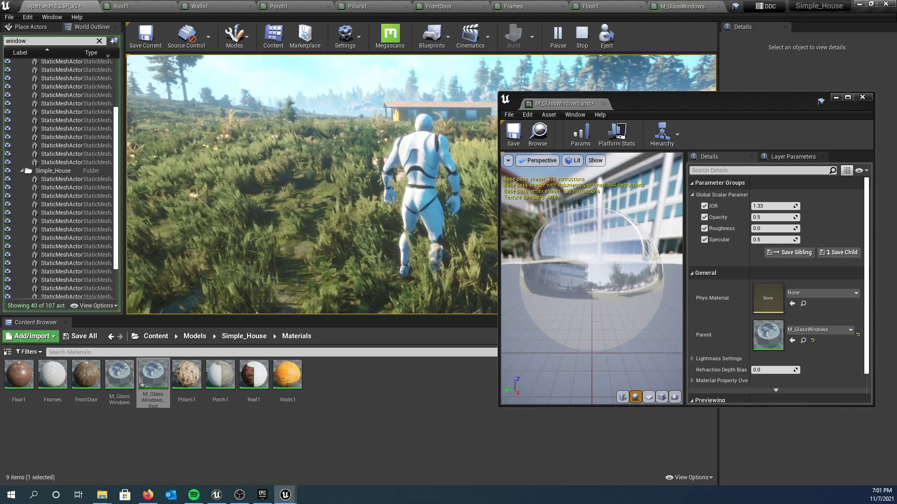
pyautogui.press('Escape')
# Set play to spawn at the current camera location on the double-door side and run the character up to the house's windows
pyautogui.press('w')
pyautogui.moveTo(129, 222); pyautogui.dragTo(168, 182, button='right')
pyautogui.press('w')
pyautogui.press('w')
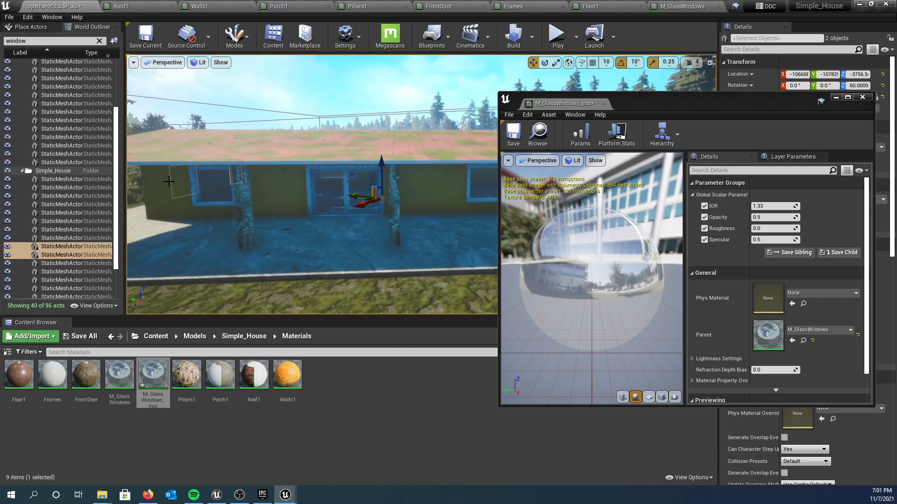
pyautogui.click(577, 40)
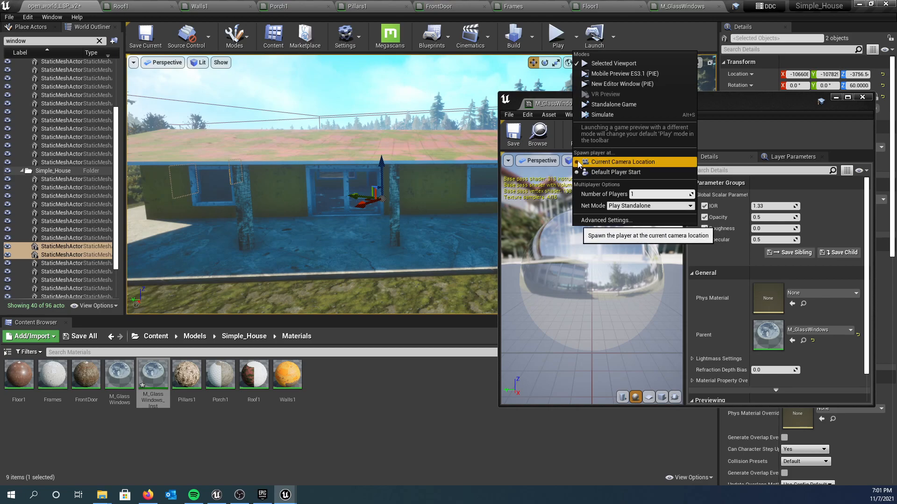
pyautogui.click(393, 175)
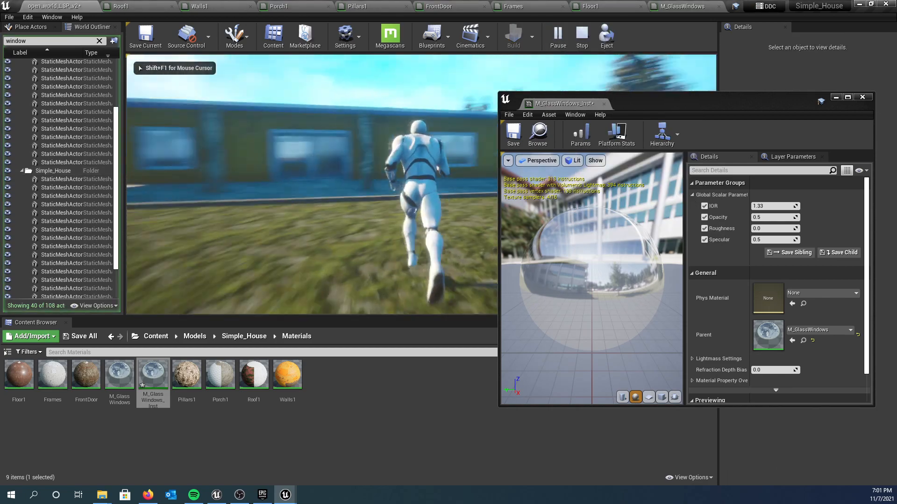
pyautogui.press('w')
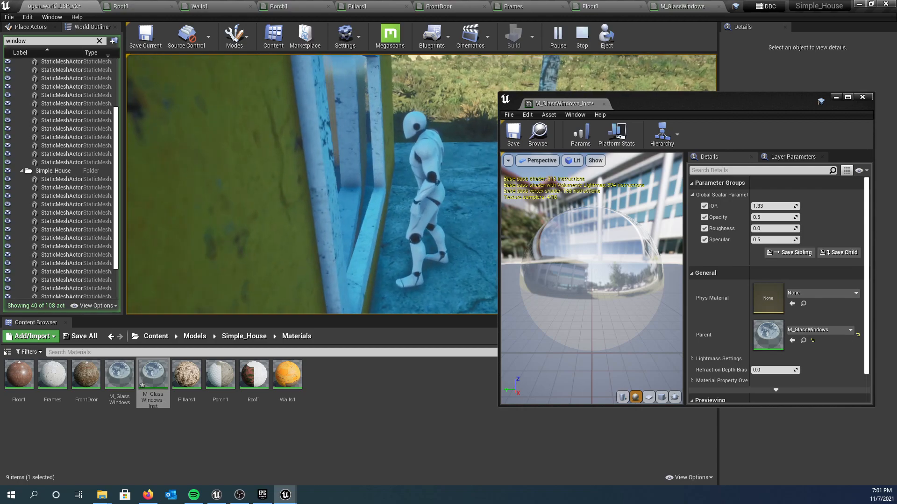
# Eject from the character in the running session and lower the IOR of M_GlassWindows_Inst to about 0.969
pyautogui.press('F8')
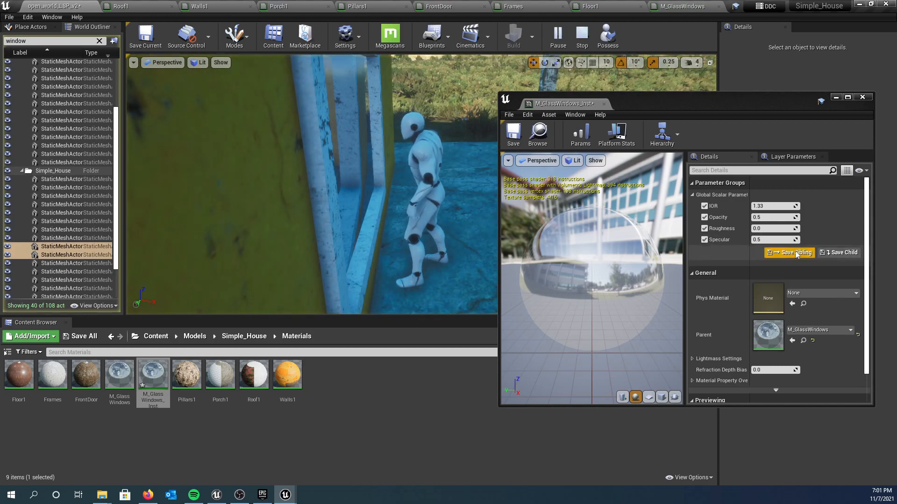
pyautogui.moveTo(766, 206); pyautogui.dragTo(748, 206)
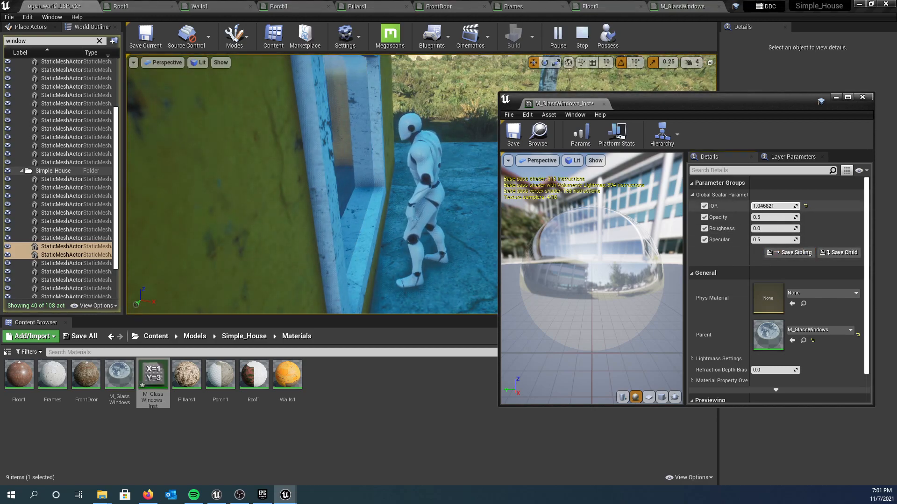
pyautogui.moveTo(747, 206); pyautogui.dragTo(743, 206)
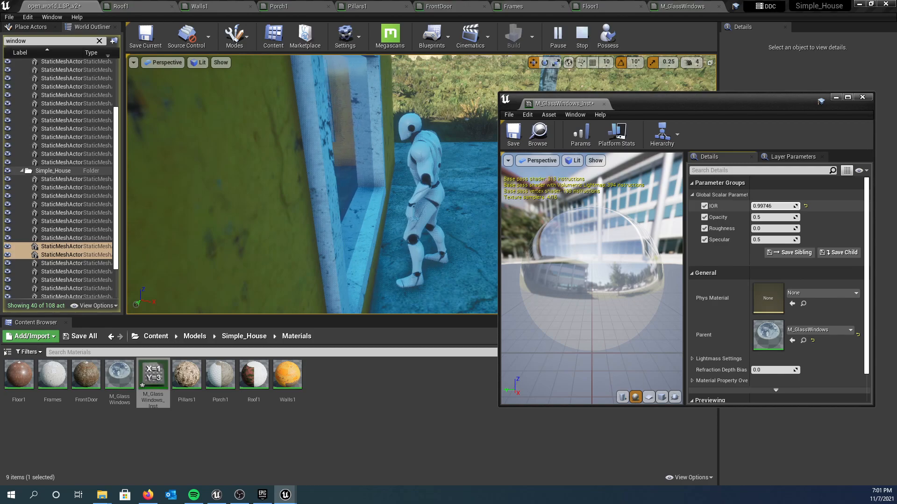
pyautogui.moveTo(743, 206); pyautogui.dragTo(742, 206)
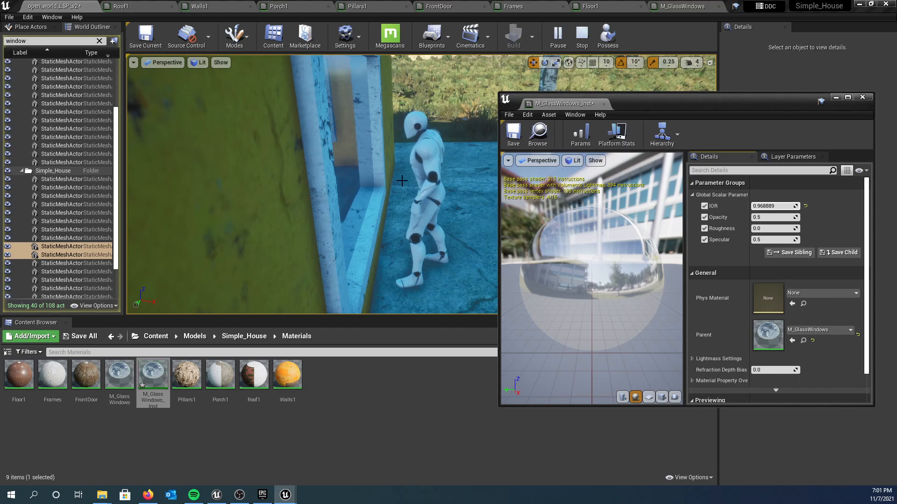
# Save M_GlassWindows_Inst, dock its editor beside the other material tabs in the main window and return to the level
pyautogui.moveTo(312, 184); pyautogui.dragTo(268, 178, button='right')
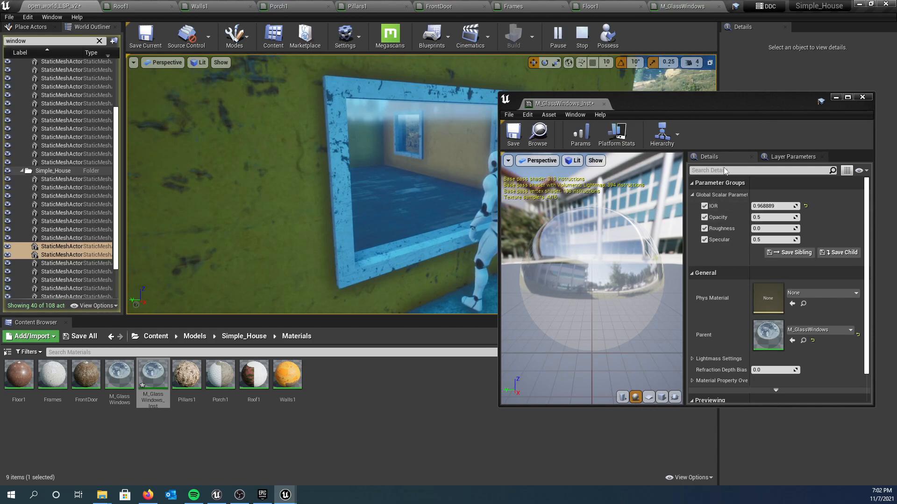
pyautogui.click(504, 145)
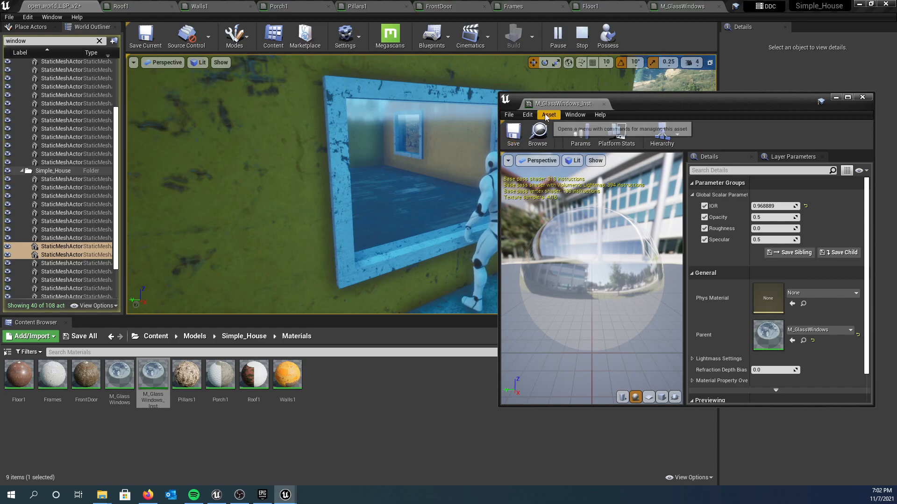
pyautogui.moveTo(529, 100); pyautogui.dragTo(664, 7)
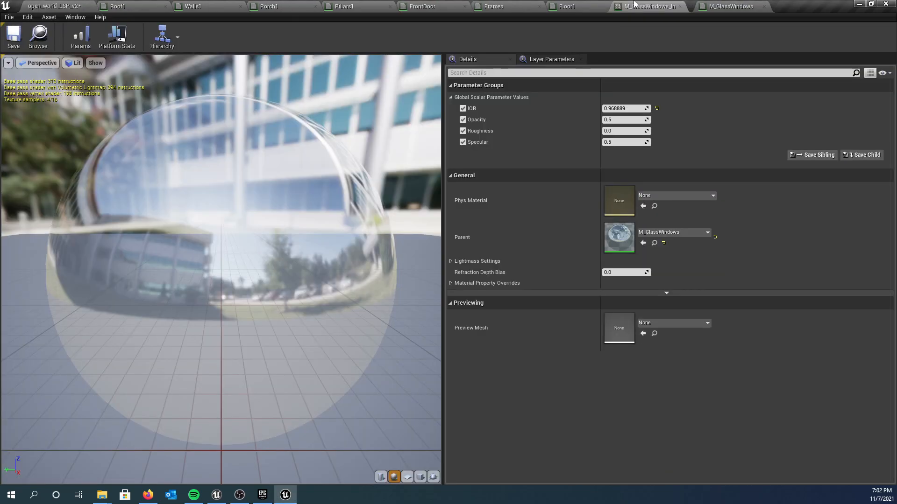
pyautogui.click(37, 5)
# View the porch-side window glass, collapse the Simple_House and NewFolder1 folders in the World Outliner and clear its "window" filter
pyautogui.moveTo(594, 144); pyautogui.dragTo(519, 219)
pyautogui.moveTo(519, 220); pyautogui.dragTo(489, 180, button='right')
pyautogui.press('q')
pyautogui.moveTo(256, 154); pyautogui.dragTo(293, 148, button='right')
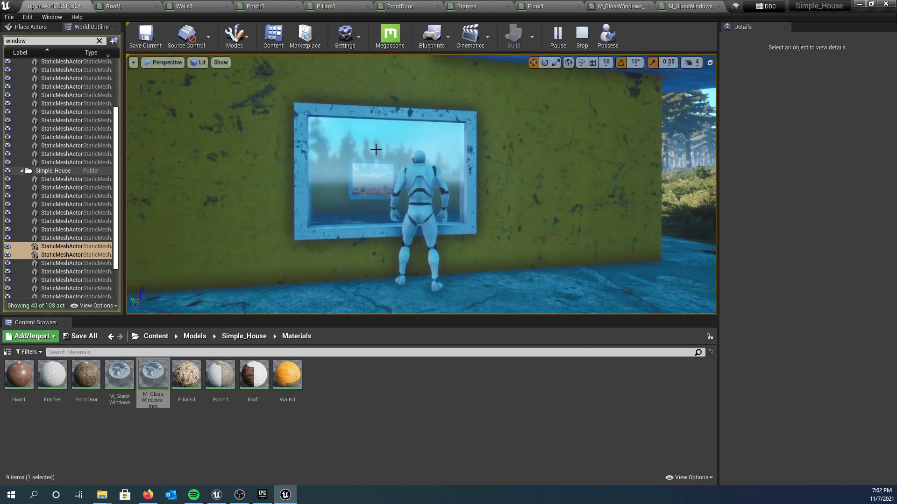
pyautogui.moveTo(355, 155); pyautogui.dragTo(173, 172, button='right')
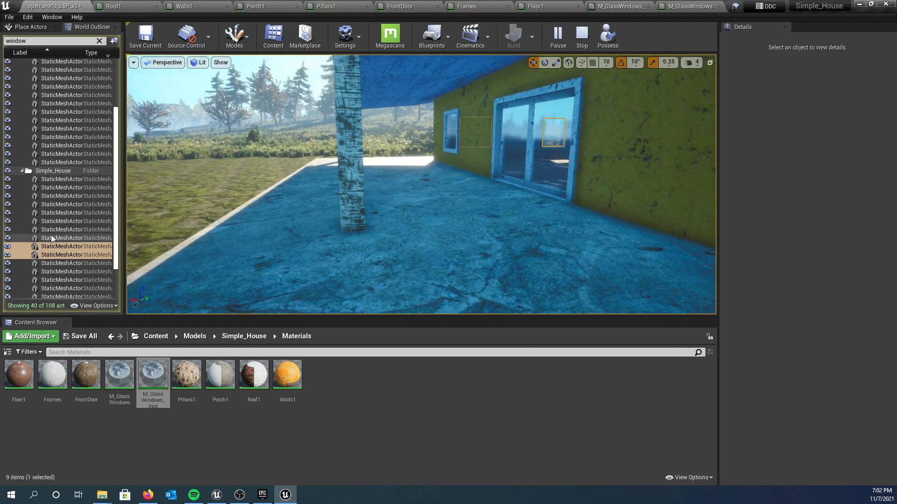
pyautogui.click(21, 170)
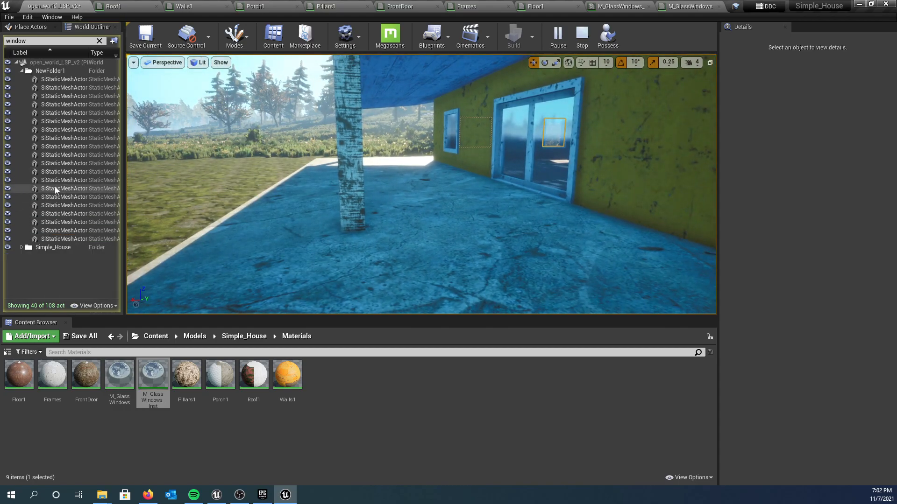
pyautogui.click(21, 70)
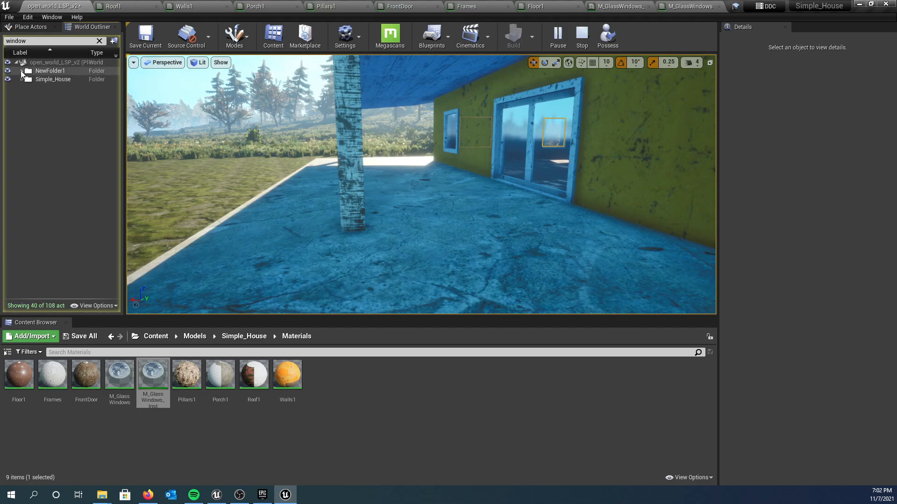
pyautogui.press('w')
pyautogui.moveTo(195, 146); pyautogui.dragTo(329, 120, button='right')
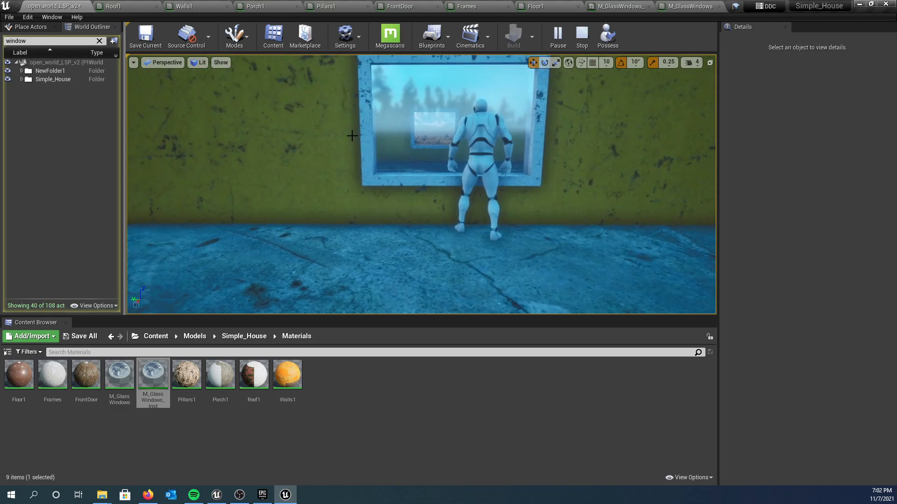
pyautogui.click(99, 40)
pyautogui.scroll(-2, 69, 170)
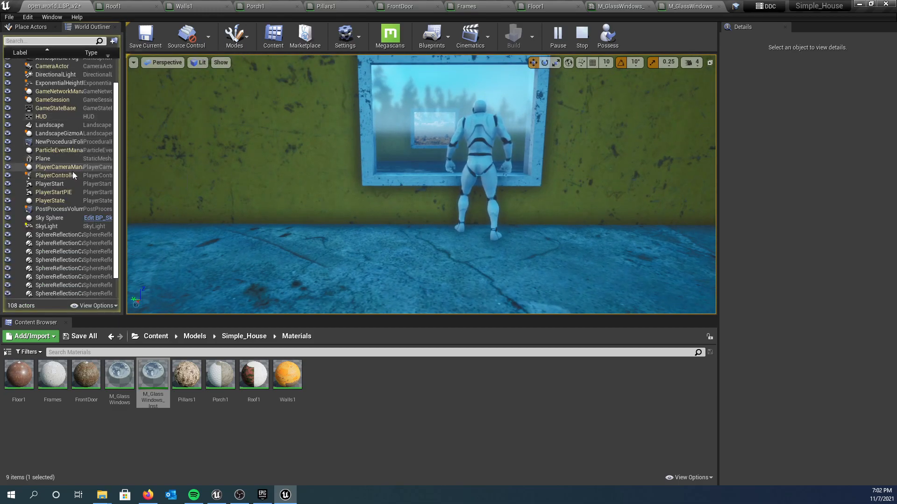
# Search the placeable actors for "ref", try a Sphere Reflection Capture below the window, and end the play session, closing the message log
pyautogui.click(32, 27)
pyautogui.click(34, 39)
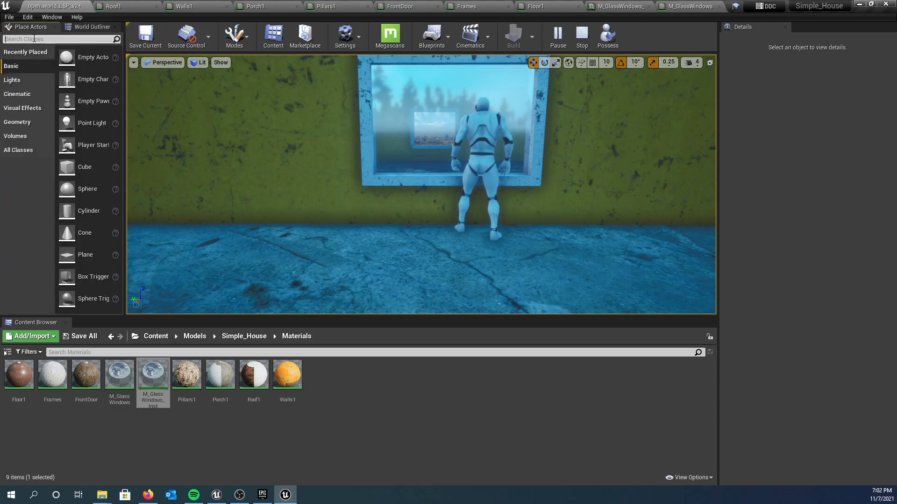
pyautogui.write('ref')
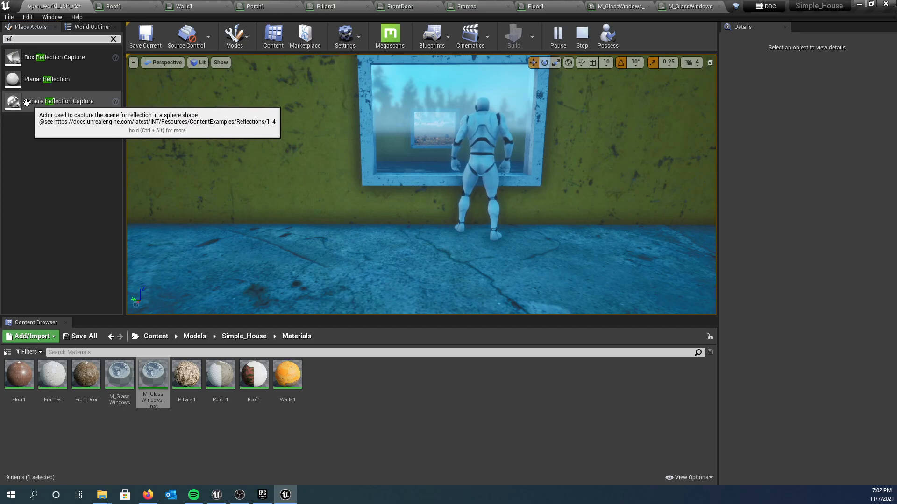
pyautogui.moveTo(21, 103); pyautogui.dragTo(434, 187)
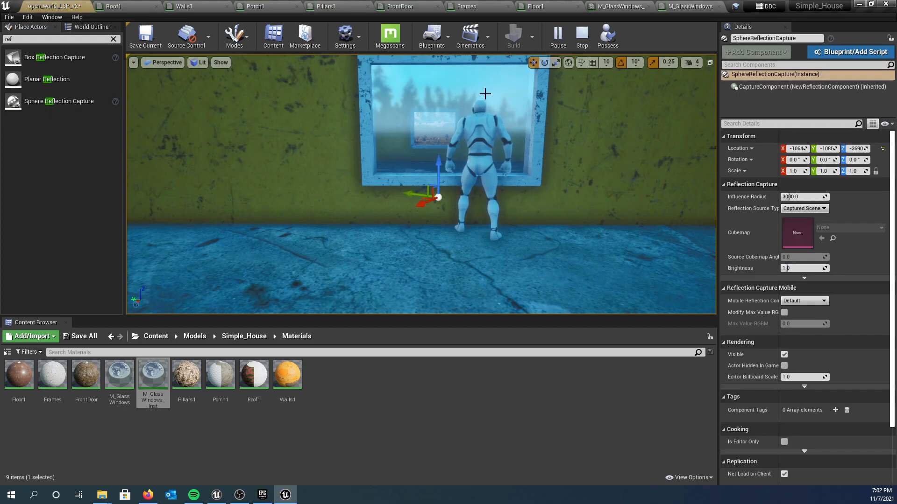
pyautogui.press('Escape')
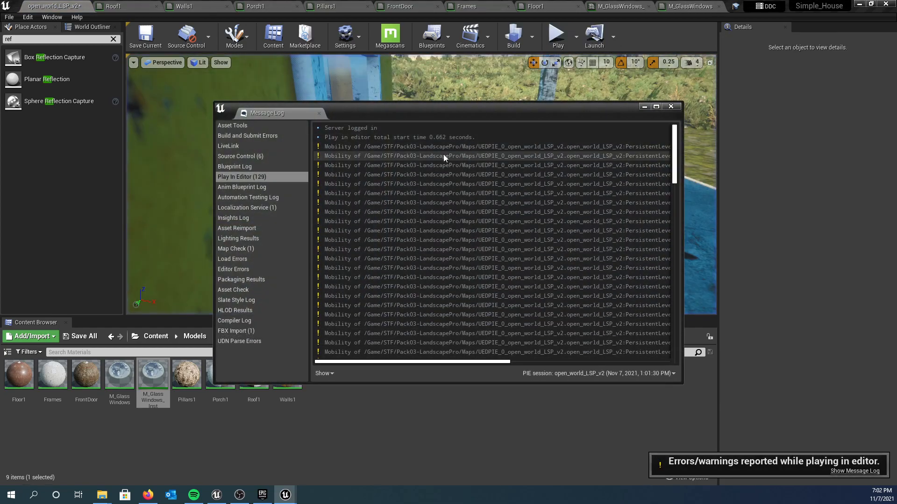
pyautogui.click(671, 107)
# Place a Sphere Reflection Capture in the level and move it up and sideways to the middle of the porch-side window
pyautogui.moveTo(56, 101); pyautogui.dragTo(435, 246)
pyautogui.moveTo(438, 183); pyautogui.dragTo(437, 87)
pyautogui.moveTo(438, 87); pyautogui.dragTo(464, 210, button='right')
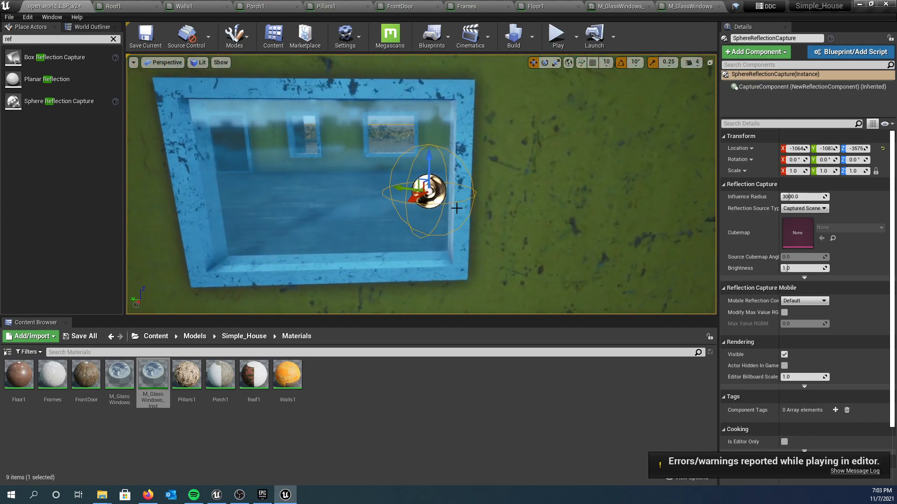
pyautogui.moveTo(397, 188); pyautogui.dragTo(308, 195)
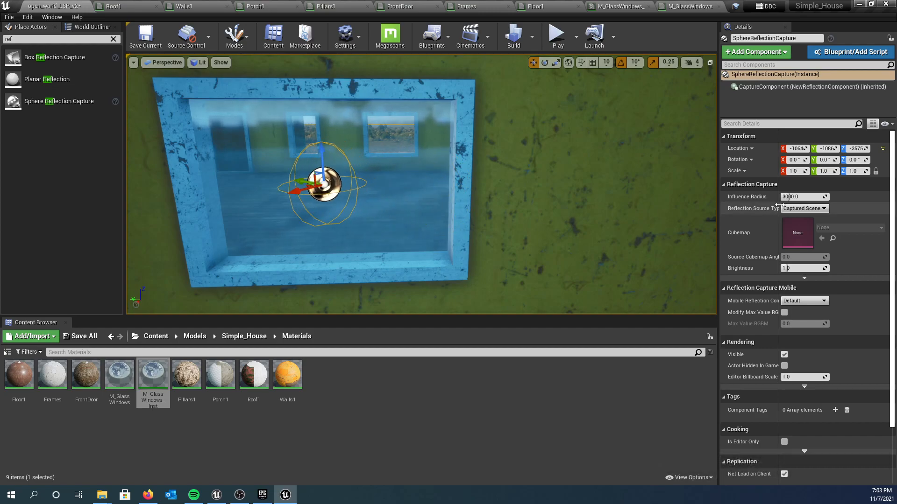
# Set the Sphere Reflection Capture's Influence Radius to 300 and rebuild the reflection captures
pyautogui.click(792, 198)
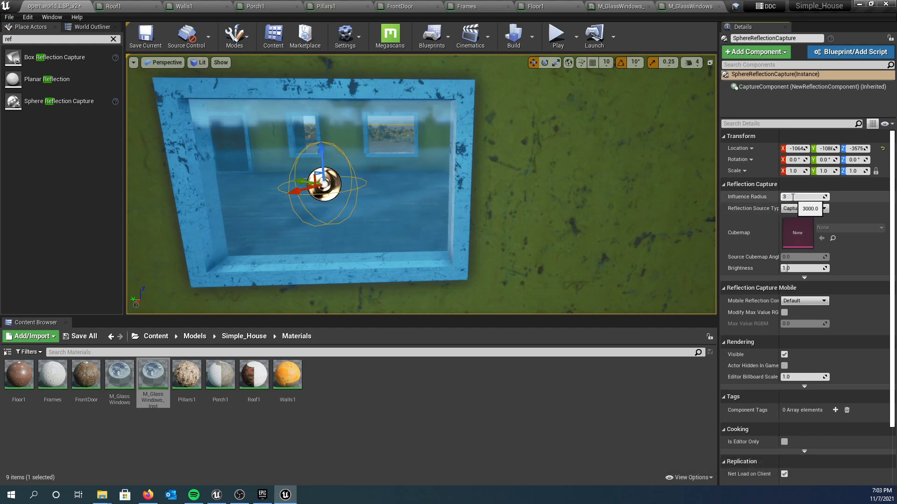
pyautogui.write('300')
pyautogui.press('Return')
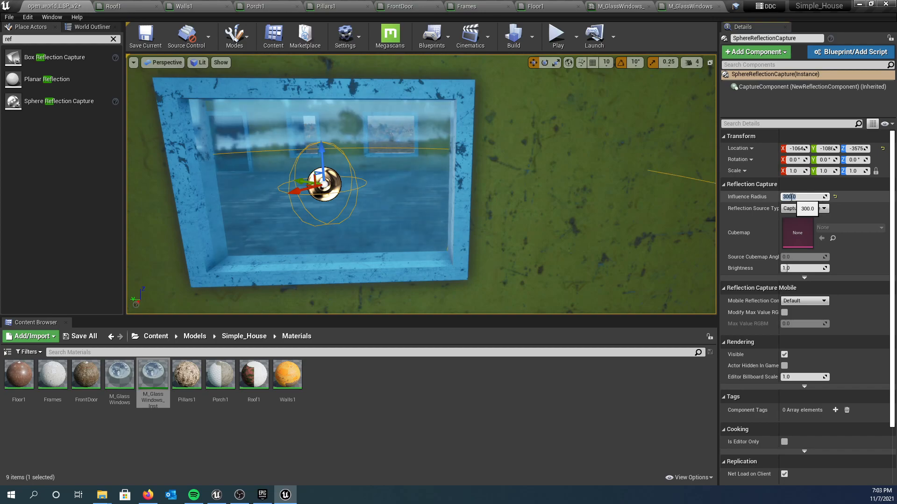
pyautogui.moveTo(317, 200); pyautogui.dragTo(347, 199, button='right')
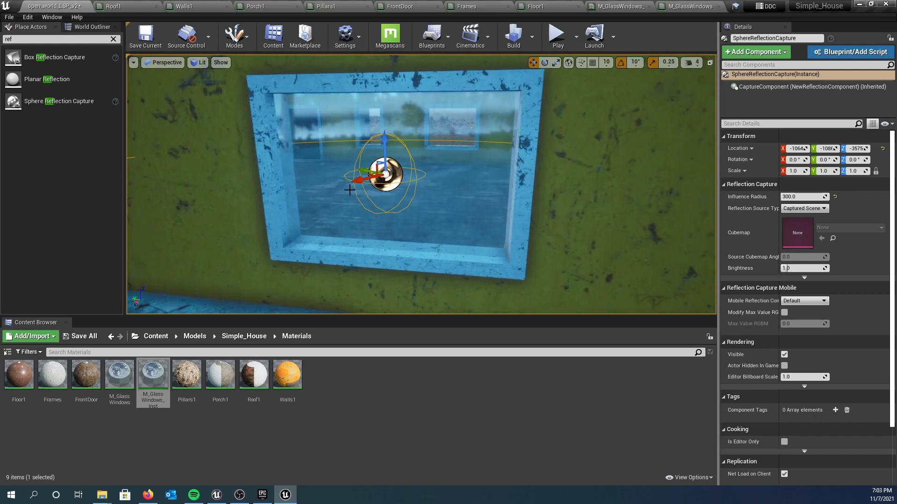
pyautogui.moveTo(349, 201); pyautogui.dragTo(361, 165, button='right')
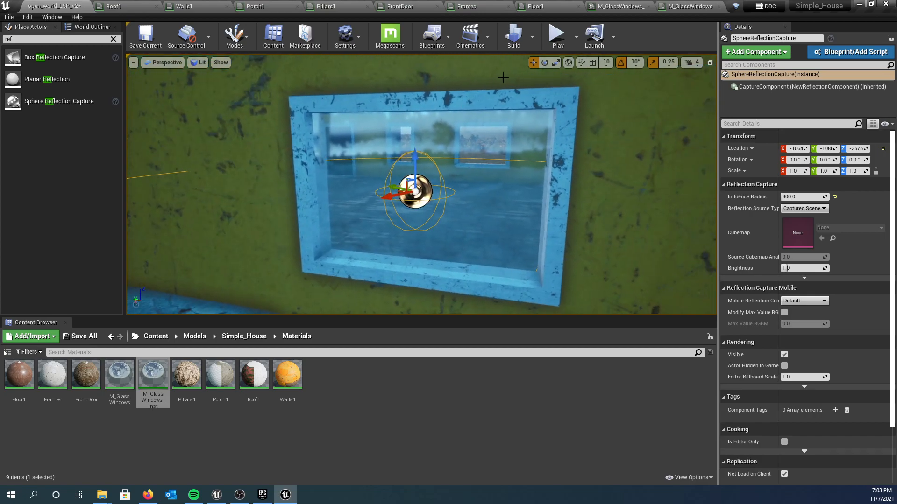
pyautogui.click(532, 37)
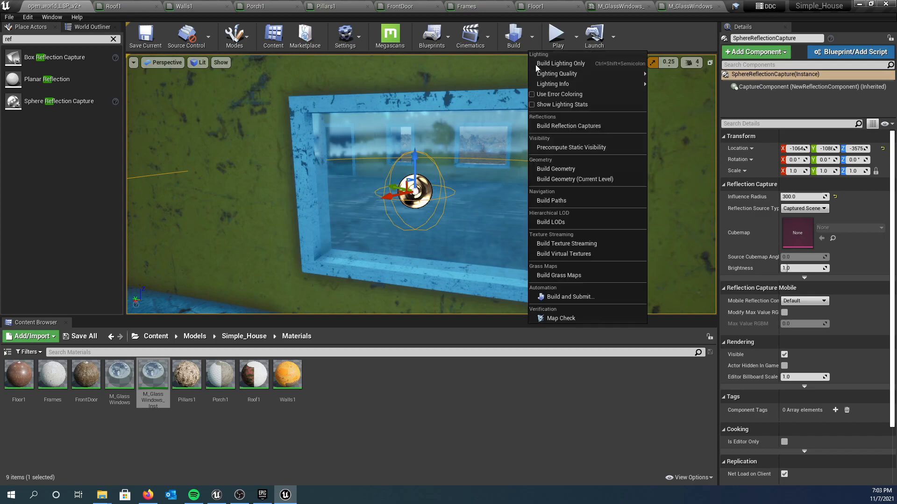
pyautogui.click(571, 126)
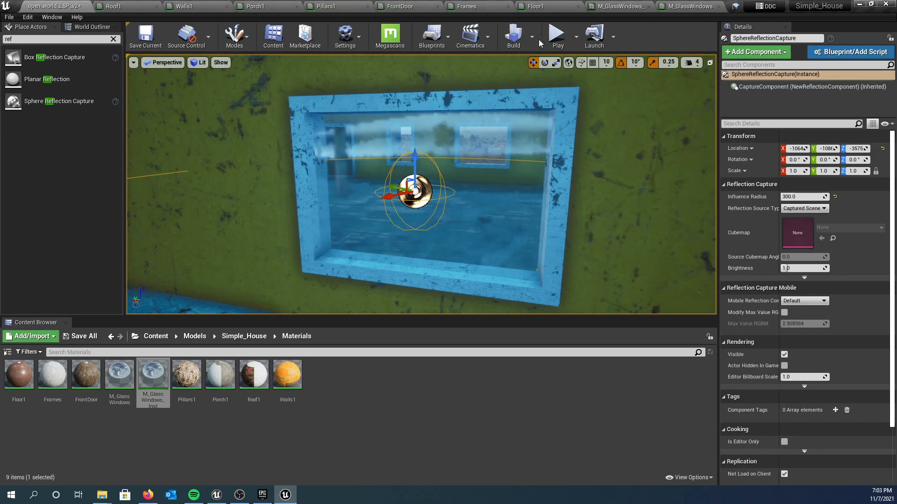
# Play-test the level, run the character along the porch to examine the reflections in the windows, and stop the session
pyautogui.hotkey('alt', 'p')
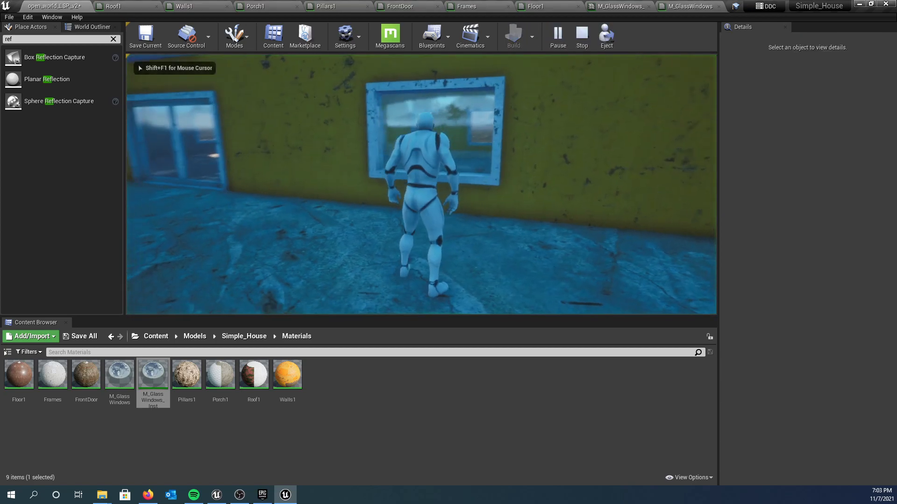
pyautogui.press('w')
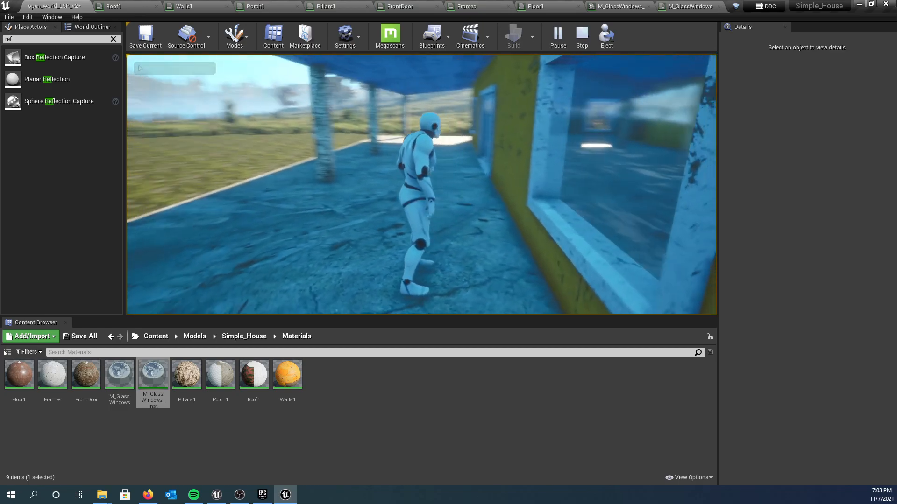
pyautogui.press('w')
pyautogui.press('w')
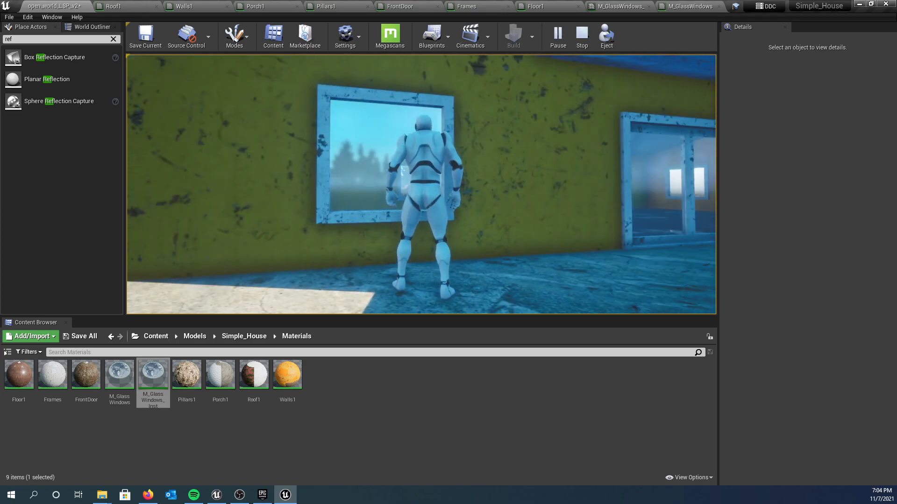
pyautogui.press('Escape')
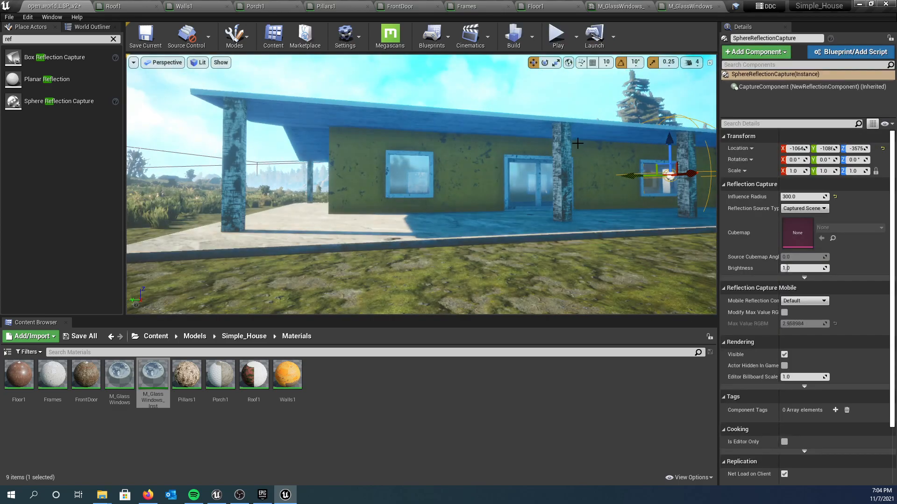
# Activate Landscape mode and choose Layer_1 as the target layer for painting
pyautogui.moveTo(420, 184); pyautogui.dragTo(505, 140, button='right')
pyautogui.moveTo(401, 140)
pyautogui.mouseDown(button='right')
pyautogui.moveTo(355, 140)
pyautogui.moveTo(396, 140)
pyautogui.mouseUp(button='right')
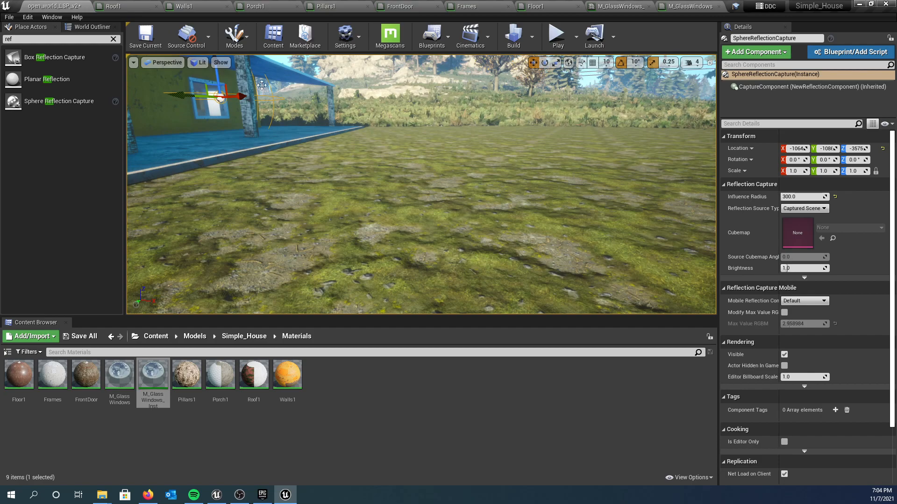
pyautogui.click(246, 37)
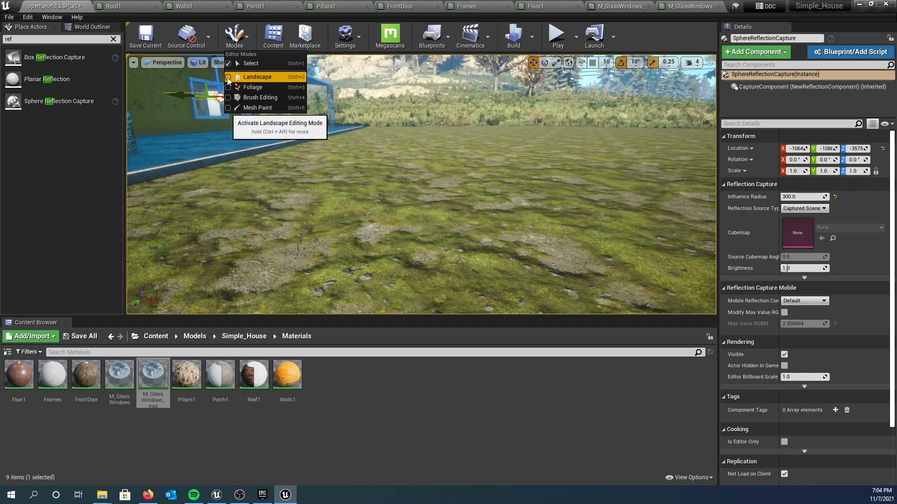
pyautogui.click(228, 80)
pyautogui.scroll(-2, 58, 235)
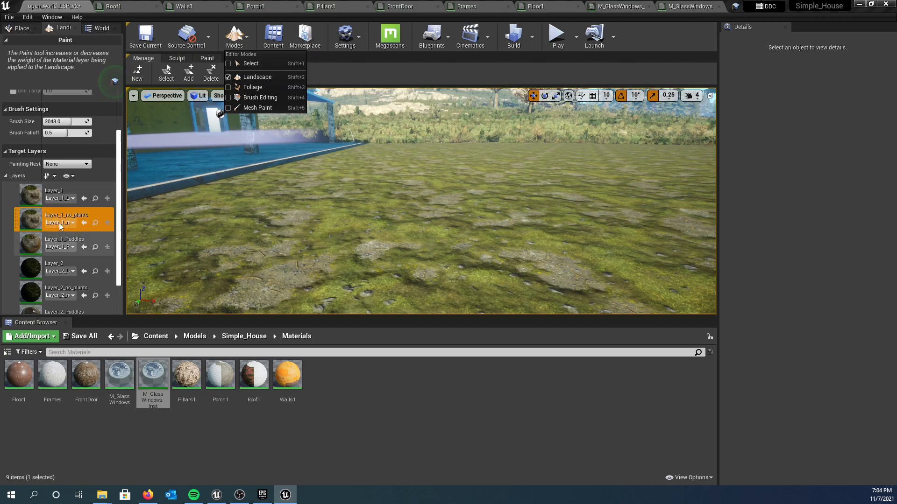
pyautogui.click(34, 196)
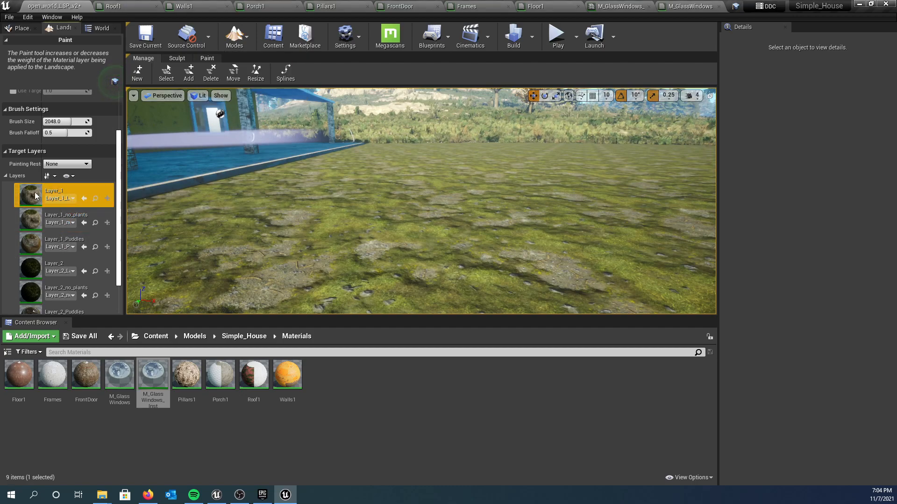
pyautogui.scroll(-3, 504, 231)
# Try painting Layer_1 over the ground beside the house with the 2048 brush size
pyautogui.moveTo(501, 229)
pyautogui.mouseDown(button='right')
pyautogui.moveTo(502, 284)
pyautogui.moveTo(532, 287)
pyautogui.moveTo(514, 299)
pyautogui.moveTo(519, 212)
pyautogui.mouseUp(button='right')
pyautogui.press('s')
pyautogui.moveTo(394, 143)
pyautogui.mouseDown()
pyautogui.moveTo(461, 175)
pyautogui.moveTo(512, 122)
pyautogui.mouseUp()
pyautogui.moveTo(511, 122); pyautogui.dragTo(502, 128, button='right')
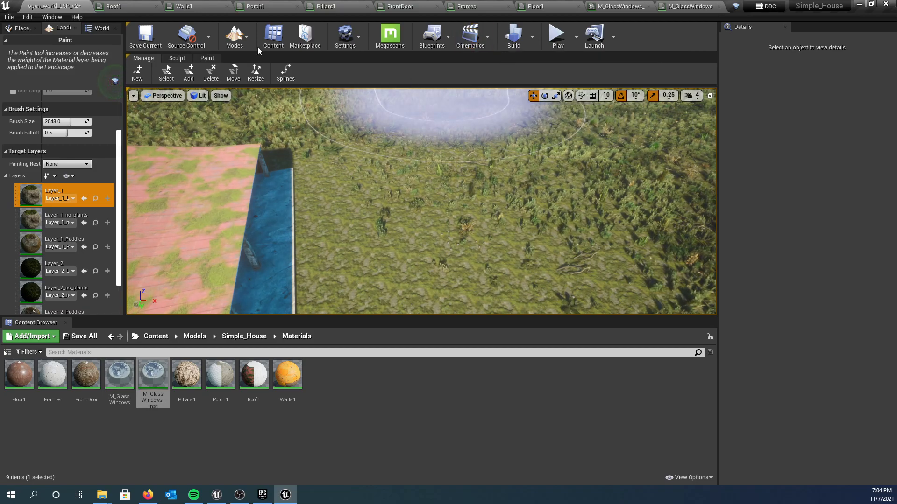
# Try painting Layer_1 around the house with the brush radius reduced to about 810 and 550, and undo the painted strokes
pyautogui.click(207, 58)
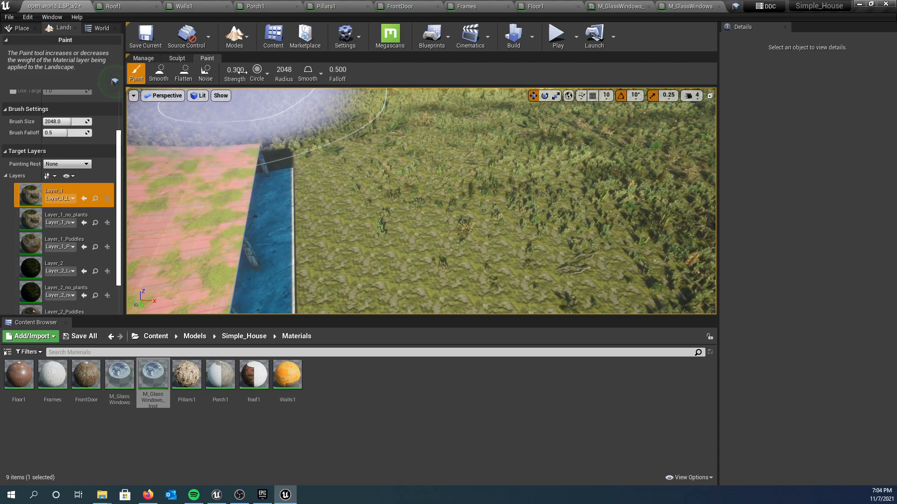
pyautogui.moveTo(284, 70); pyautogui.dragTo(262, 70)
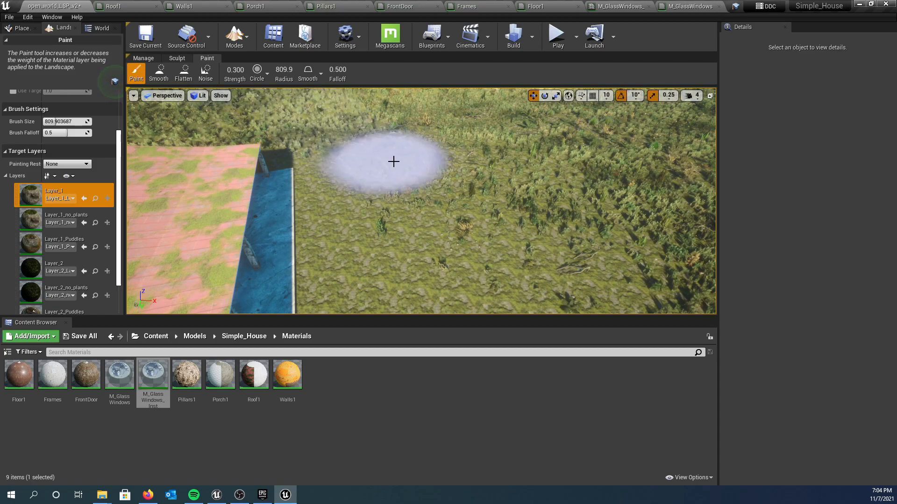
pyautogui.moveTo(390, 161); pyautogui.dragTo(375, 174, button='right')
pyautogui.moveTo(461, 165); pyautogui.dragTo(447, 156, button='right')
pyautogui.moveTo(444, 192); pyautogui.dragTo(444, 216)
pyautogui.moveTo(444, 217); pyautogui.dragTo(400, 206, button='right')
pyautogui.moveTo(400, 206)
pyautogui.mouseDown()
pyautogui.moveTo(512, 211)
pyautogui.moveTo(431, 203)
pyautogui.mouseUp()
pyautogui.moveTo(294, 210); pyautogui.dragTo(355, 229, button='right')
pyautogui.moveTo(294, 210); pyautogui.dragTo(270, 179)
pyautogui.moveTo(270, 178); pyautogui.dragTo(373, 178, button='right')
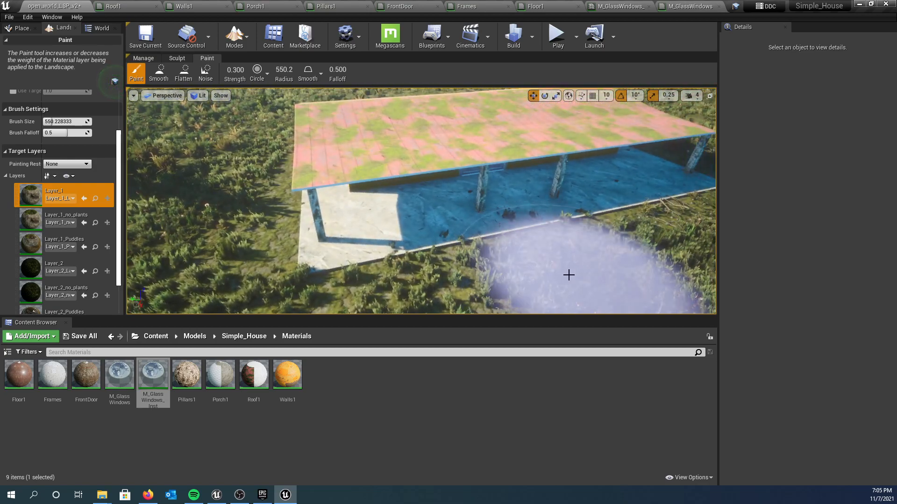
pyautogui.moveTo(421, 201)
pyautogui.mouseDown(button='right')
pyautogui.moveTo(421, 154)
pyautogui.moveTo(518, 154)
pyautogui.moveTo(535, 268)
pyautogui.mouseUp(button='right')
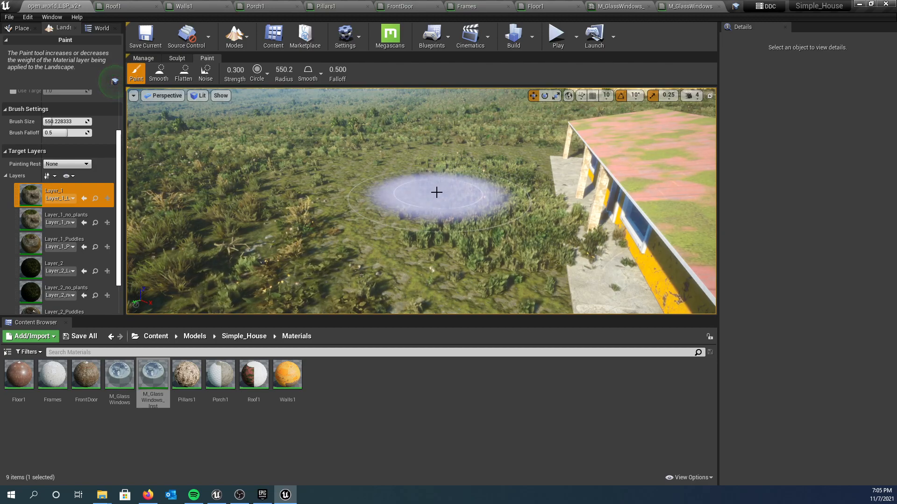
pyautogui.hotkey('ctrl', 'z')
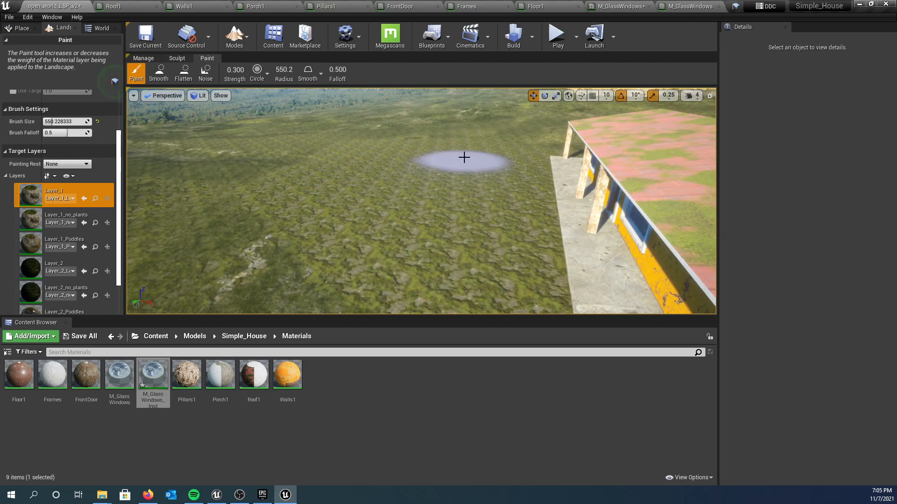
# Paint Layer_1 plants over the ground in front of and beside the house with a brush radius of about 427
pyautogui.moveTo(401, 201); pyautogui.dragTo(400, 295, button='right')
pyautogui.moveTo(386, 138); pyautogui.dragTo(386, 93, button='right')
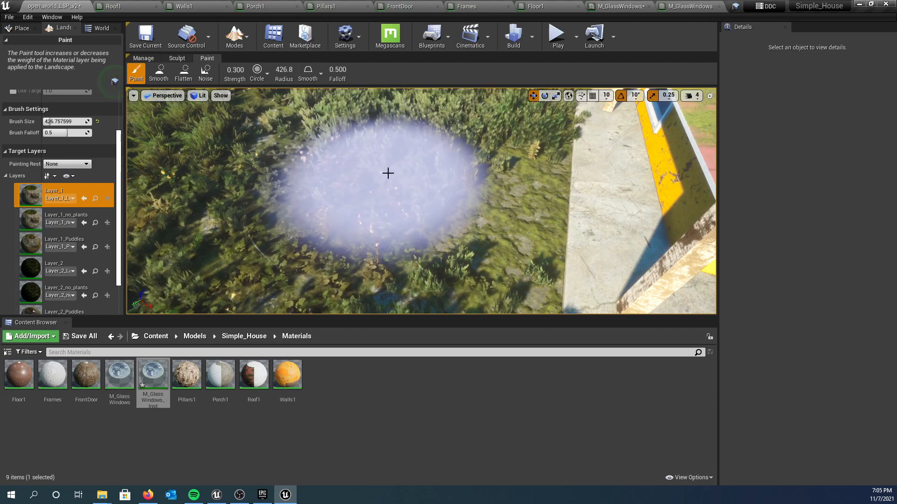
pyautogui.moveTo(429, 176)
pyautogui.mouseDown(button='right')
pyautogui.moveTo(445, 209)
pyautogui.moveTo(414, 175)
pyautogui.moveTo(422, 126)
pyautogui.mouseUp(button='right')
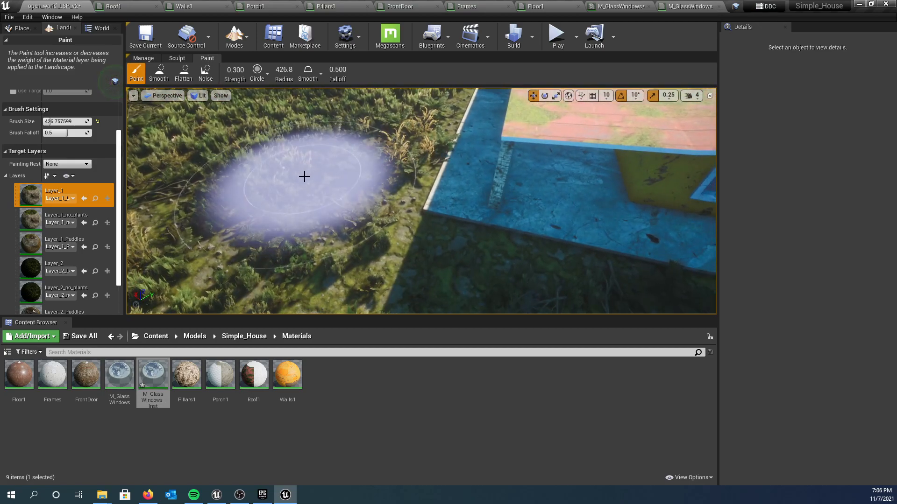
pyautogui.moveTo(237, 258); pyautogui.dragTo(327, 262, button='right')
# Reduce the brush radius to about 106 and paint Layer_1 plants into the bare ground along the porch edges
pyautogui.moveTo(294, 190); pyautogui.dragTo(322, 179, button='right')
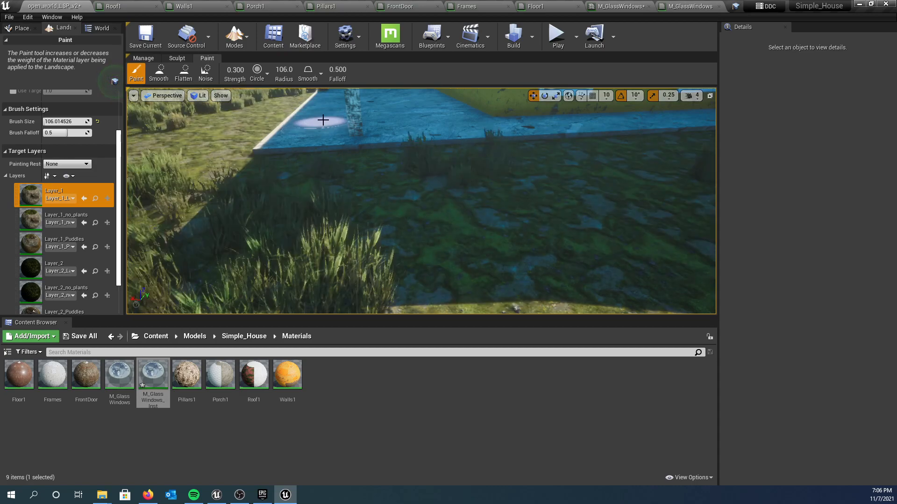
pyautogui.moveTo(354, 121); pyautogui.dragTo(348, 82, button='right')
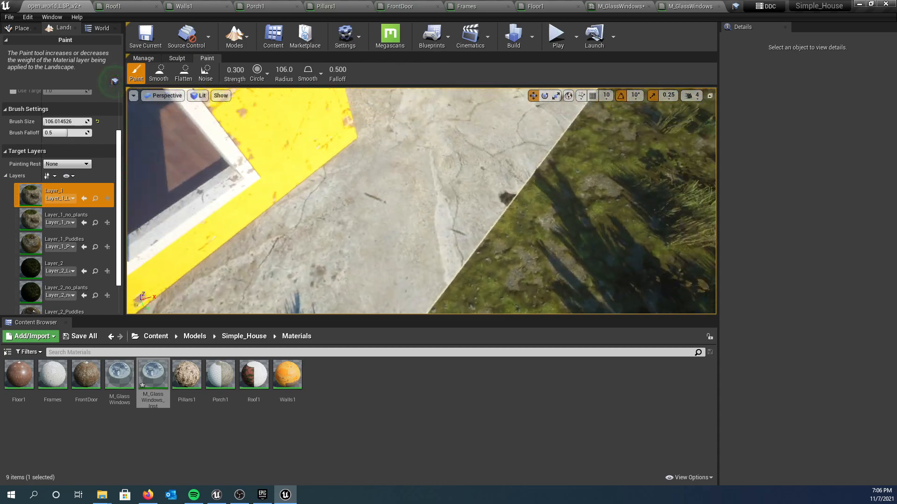
pyautogui.moveTo(491, 167); pyautogui.dragTo(478, 63, button='right')
pyautogui.moveTo(536, 226); pyautogui.dragTo(605, 189)
pyautogui.moveTo(607, 211)
pyautogui.mouseDown(button='right')
pyautogui.moveTo(458, 182)
pyautogui.moveTo(421, 140)
pyautogui.moveTo(439, 224)
pyautogui.moveTo(652, 246)
pyautogui.mouseUp(button='right')
pyautogui.moveTo(432, 272); pyautogui.dragTo(459, 189)
pyautogui.moveTo(459, 190)
pyautogui.mouseDown(button='right')
pyautogui.moveTo(460, 107)
pyautogui.moveTo(471, 117)
pyautogui.moveTo(443, 60)
pyautogui.moveTo(430, 70)
pyautogui.moveTo(452, 206)
pyautogui.mouseUp(button='right')
pyautogui.moveTo(452, 206)
pyautogui.mouseDown()
pyautogui.moveTo(424, 127)
pyautogui.moveTo(418, 136)
pyautogui.mouseUp()
pyautogui.moveTo(396, 176)
pyautogui.mouseDown(button='right')
pyautogui.moveTo(392, 210)
pyautogui.moveTo(360, 169)
pyautogui.mouseUp(button='right')
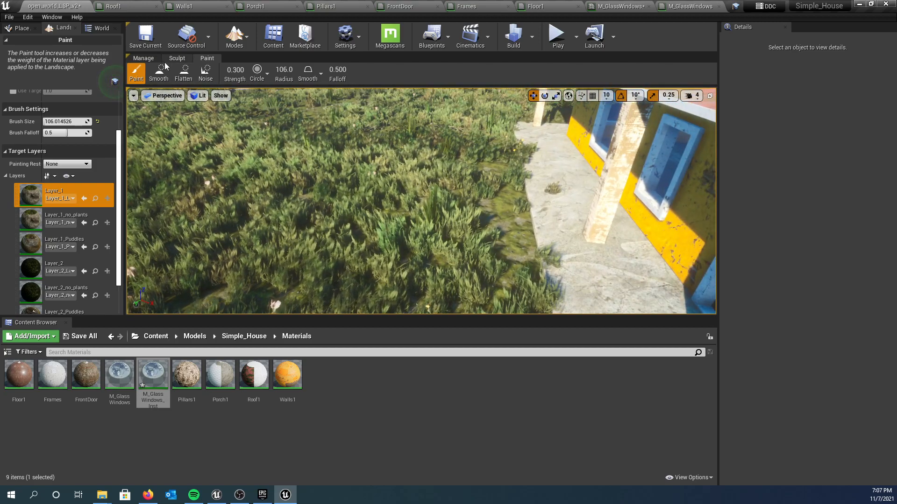
# Switch to Foliage mode and toggle the activation of FoliageType_DeadTree01 in the foliage palette
pyautogui.click(242, 36)
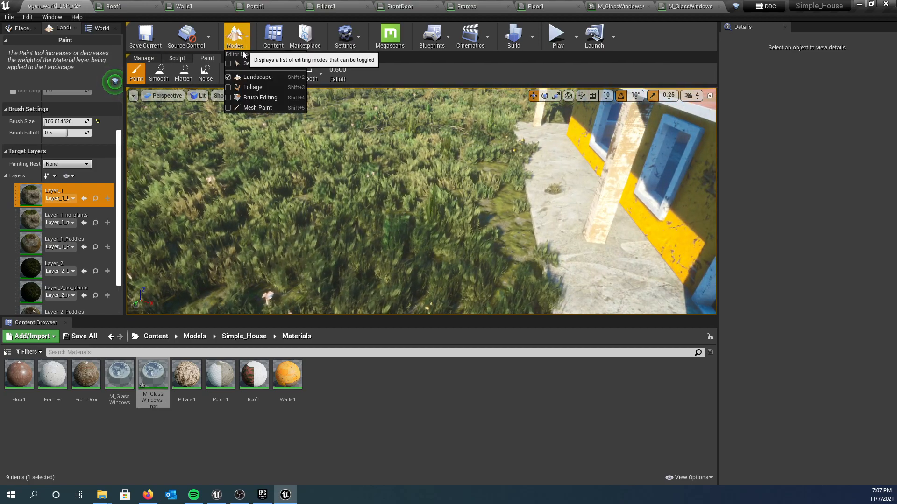
pyautogui.click(229, 87)
pyautogui.scroll(-3, 84, 121)
pyautogui.scroll(5, 84, 121)
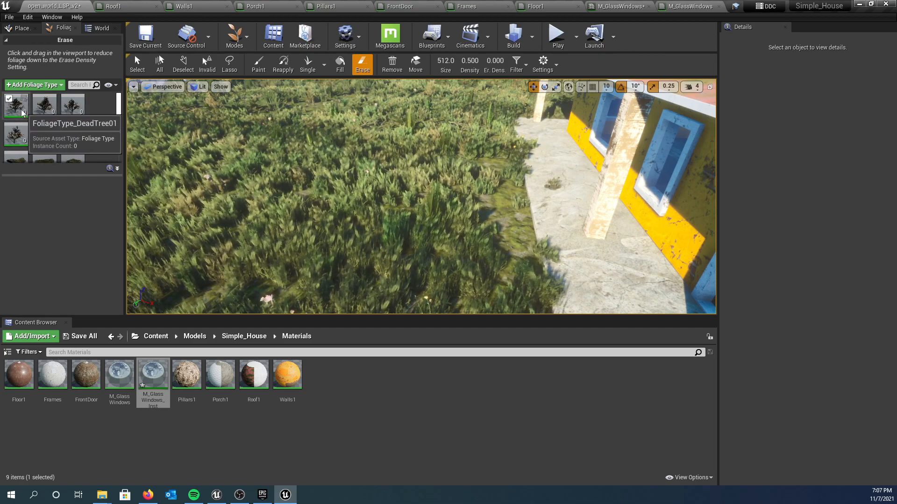
pyautogui.click(8, 98)
pyautogui.moveTo(200, 129); pyautogui.dragTo(187, 87, button='right')
pyautogui.moveTo(254, 189); pyautogui.dragTo(256, 196, button='right')
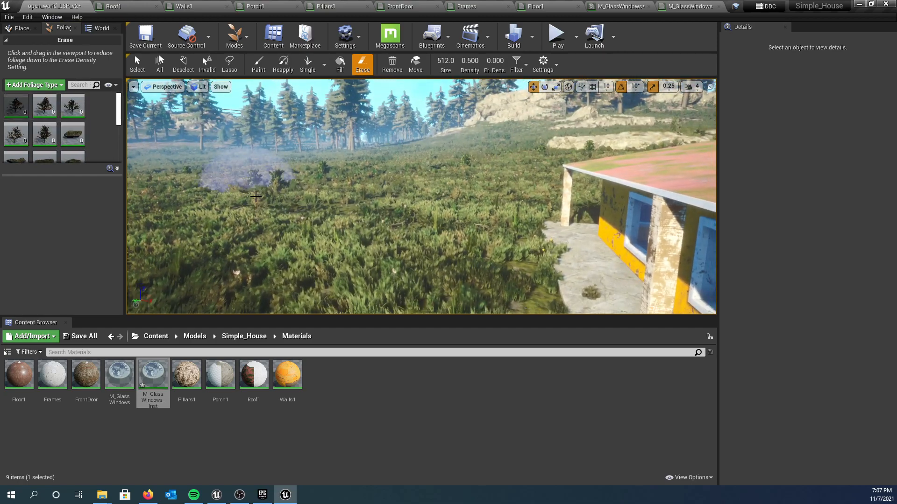
# Select FoliageType_DeadTree01, check its painting settings and try the foliage Erase brush on the field beside the house
pyautogui.click(17, 107)
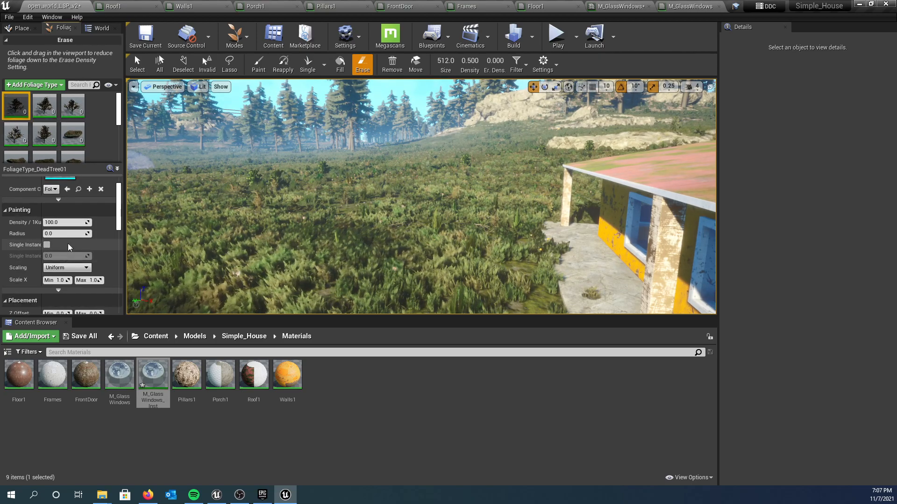
pyautogui.click(313, 256)
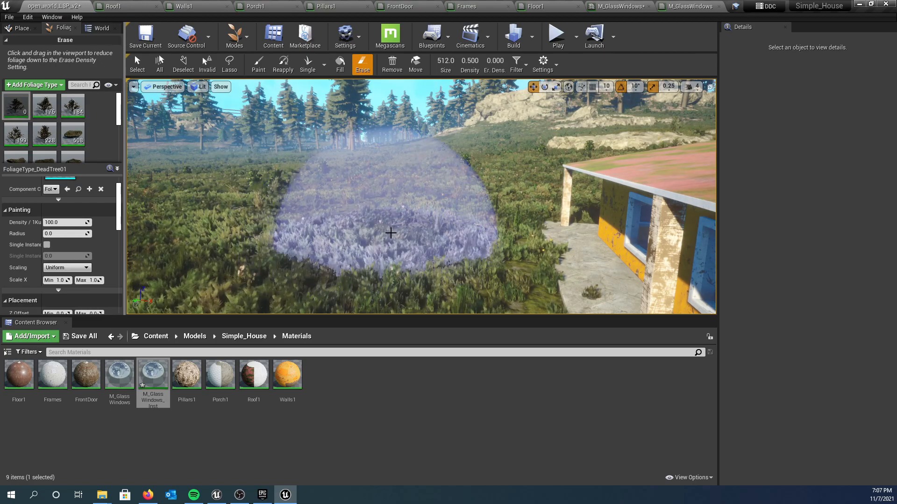
pyautogui.moveTo(367, 229); pyautogui.dragTo(224, 229, button='right')
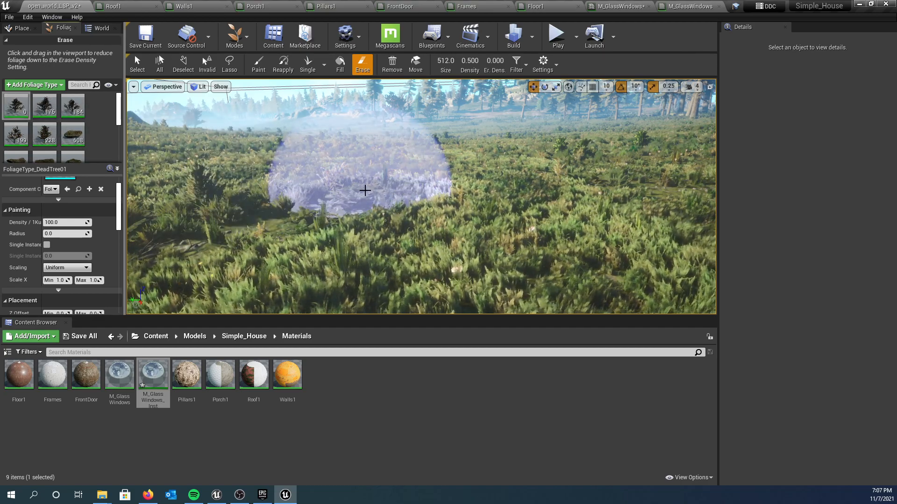
pyautogui.moveTo(491, 186)
pyautogui.mouseDown(button='right')
pyautogui.moveTo(470, 175)
pyautogui.moveTo(537, 206)
pyautogui.moveTo(663, 238)
pyautogui.moveTo(370, 194)
pyautogui.mouseUp(button='right')
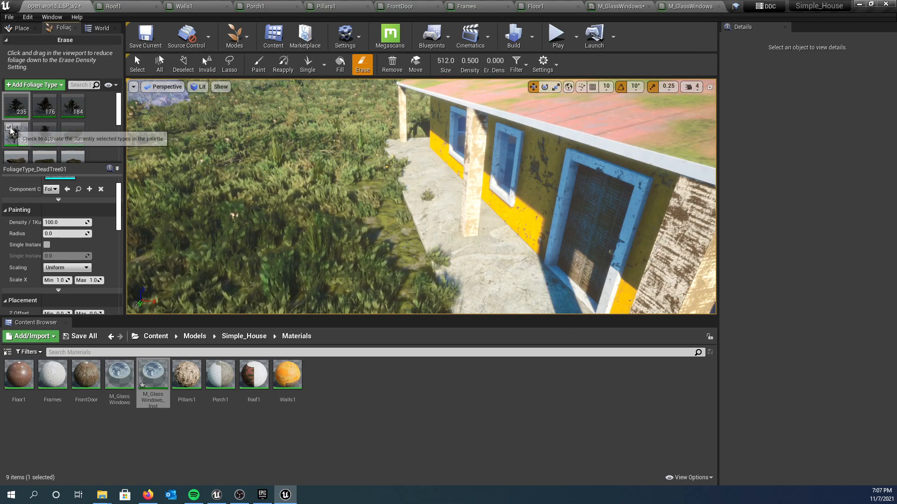
pyautogui.moveTo(234, 150); pyautogui.dragTo(420, 199, button='right')
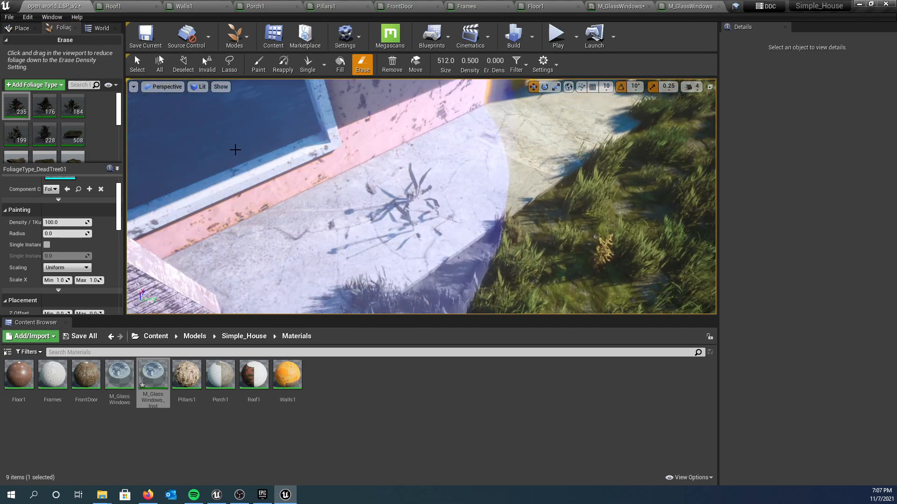
pyautogui.moveTo(321, 157)
pyautogui.mouseDown(button='right')
pyautogui.moveTo(411, 173)
pyautogui.moveTo(411, 154)
pyautogui.mouseUp(button='right')
pyautogui.scroll(-6, 333, 186)
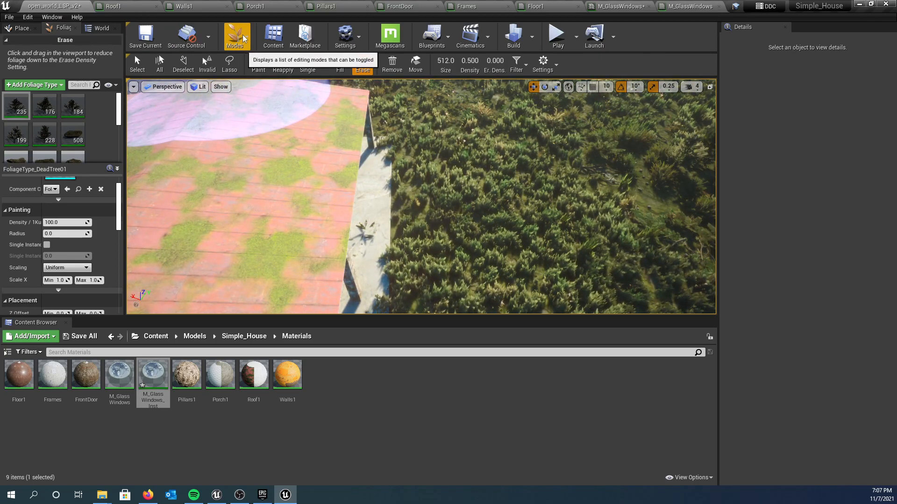
# Return to Landscape mode and paint more Layer_1 plants along the porch slab with the small brush
pyautogui.click(240, 47)
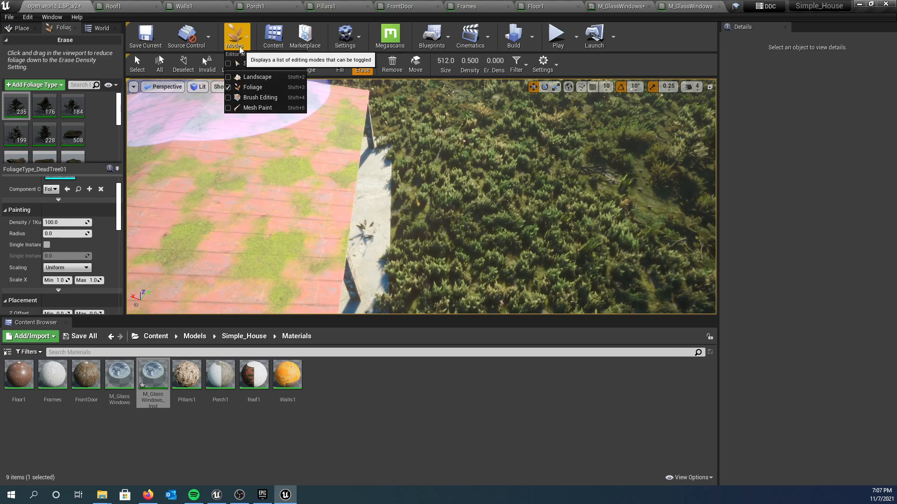
pyautogui.click(229, 77)
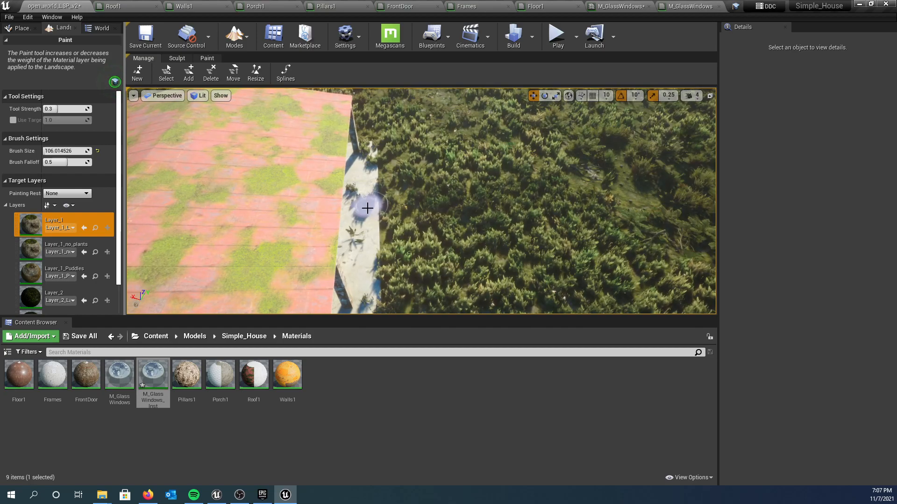
pyautogui.moveTo(455, 222)
pyautogui.mouseDown(button='right')
pyautogui.moveTo(290, 209)
pyautogui.moveTo(289, 154)
pyautogui.moveTo(445, 212)
pyautogui.moveTo(519, 212)
pyautogui.mouseUp(button='right')
pyautogui.moveTo(420, 252); pyautogui.dragTo(466, 260, button='right')
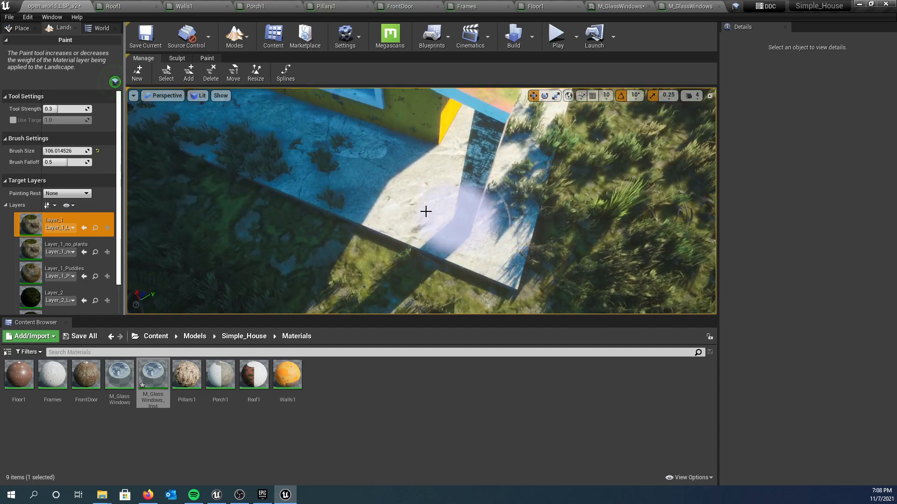
pyautogui.moveTo(421, 201)
pyautogui.mouseDown(button='right')
pyautogui.moveTo(421, 154)
pyautogui.moveTo(177, 159)
pyautogui.moveTo(393, 206)
pyautogui.moveTo(415, 224)
pyautogui.moveTo(409, 237)
pyautogui.mouseUp(button='right')
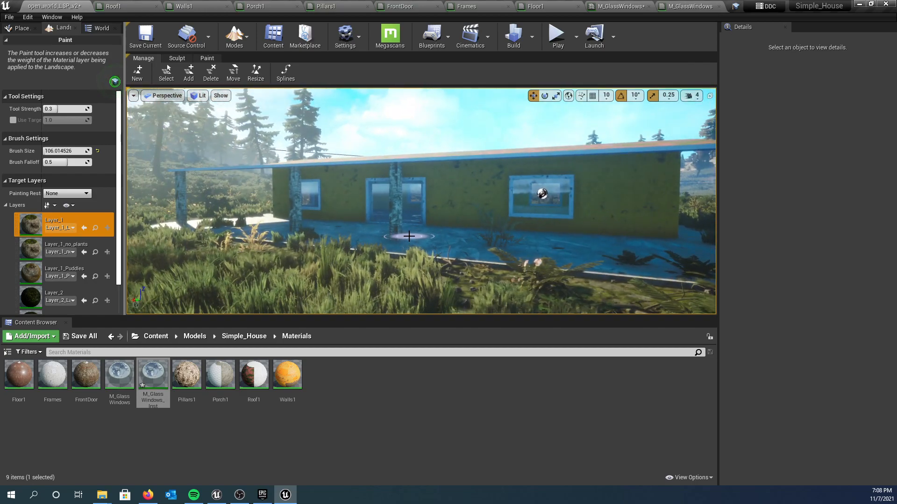